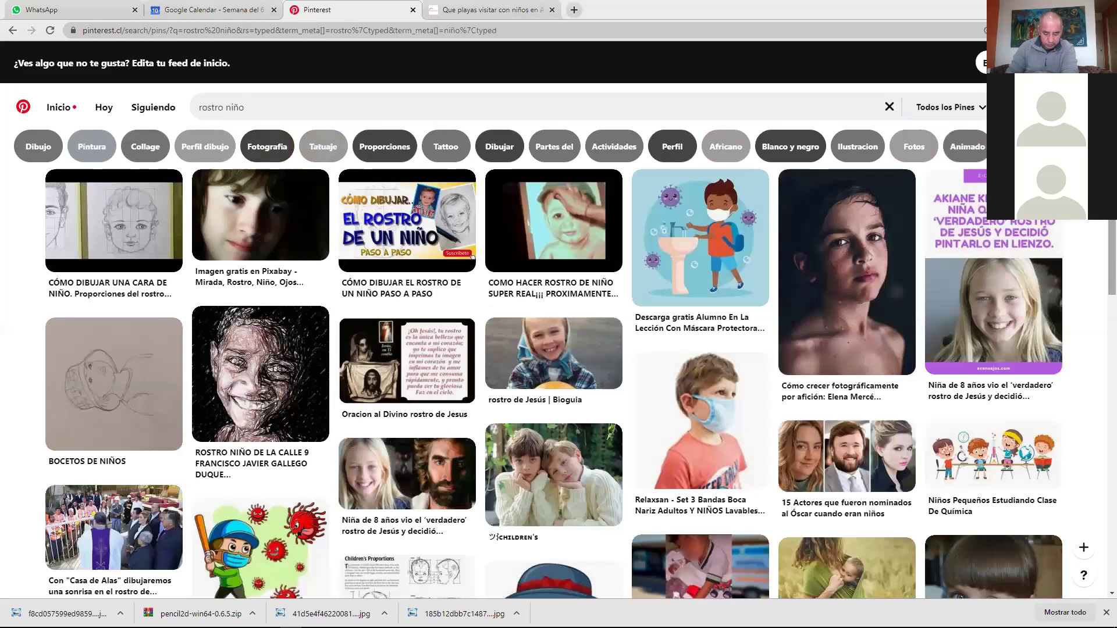
Look through the "rostro niño" pin results for a clear portrait photo of a child
scroll(553, 384, down, 3)
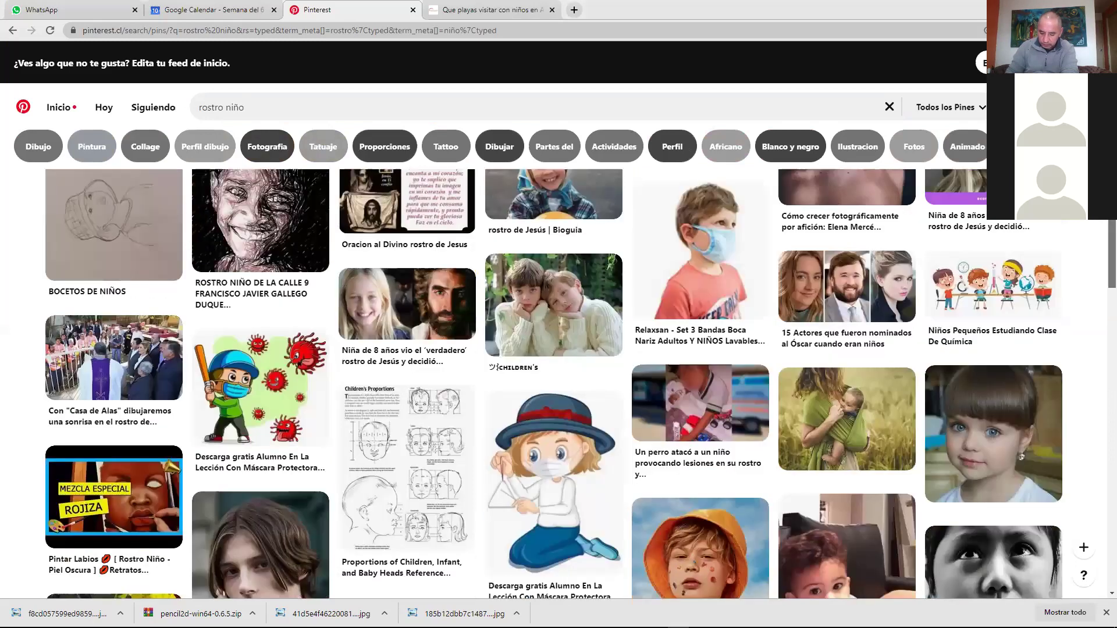
scroll(553, 384, down, 3)
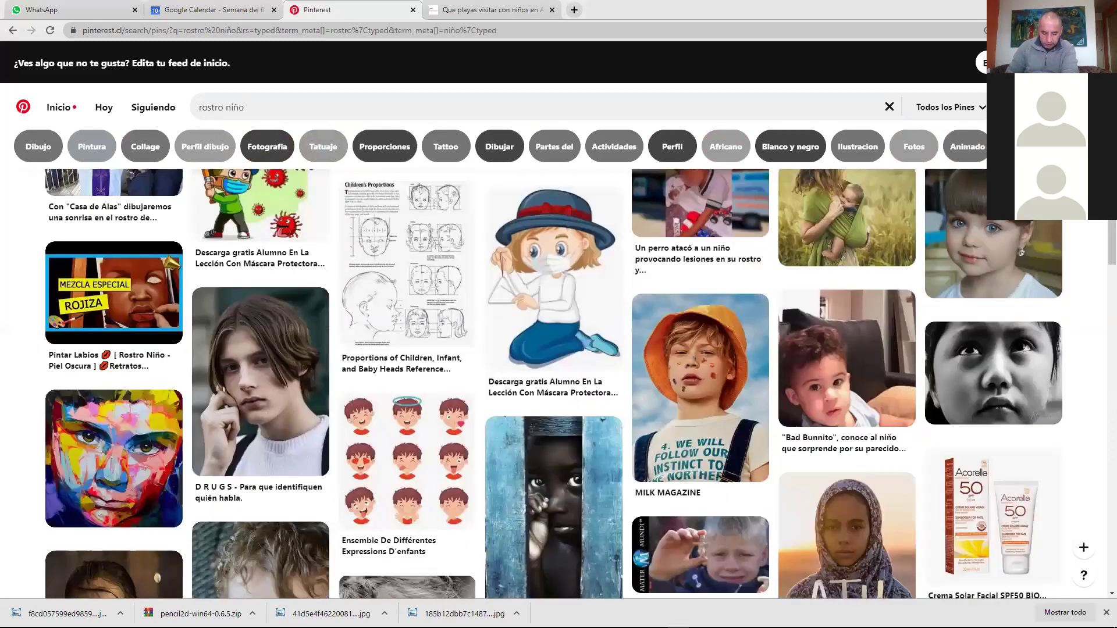
scroll(553, 384, down, 2)
scroll(553, 384, up, 1)
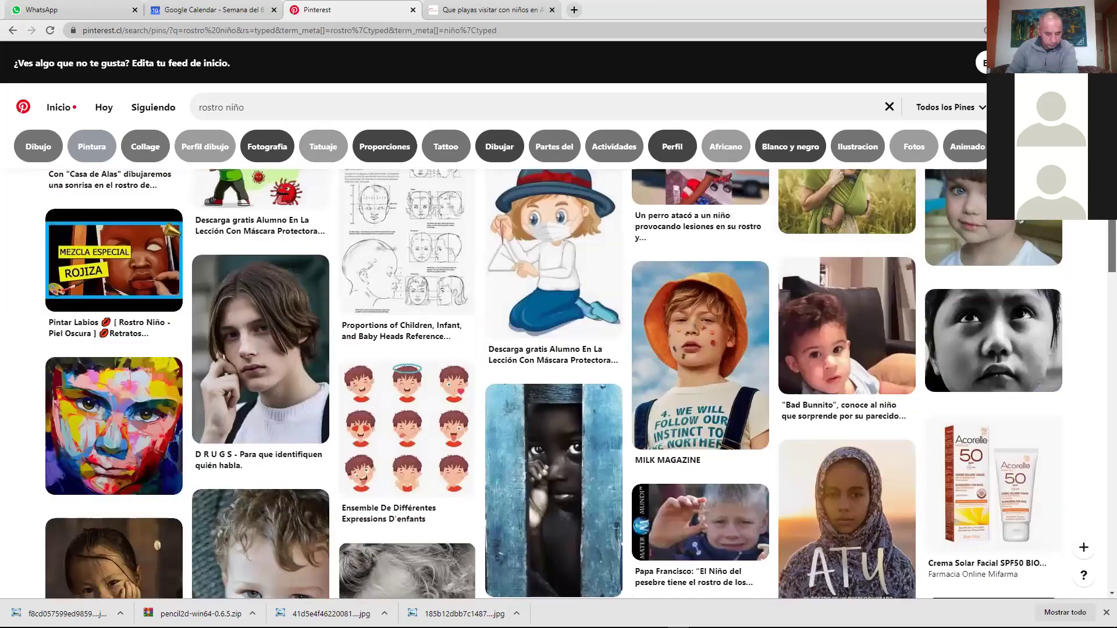
scroll(553, 384, down, 1)
scroll(1099, 226, down, 3)
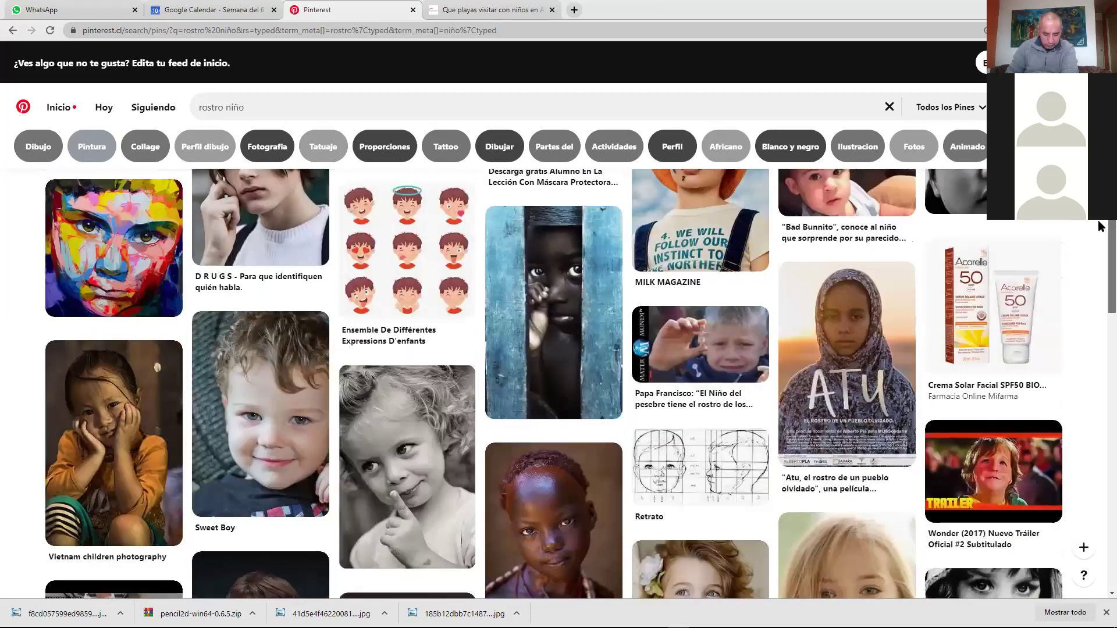
scroll(1099, 236, down, 1)
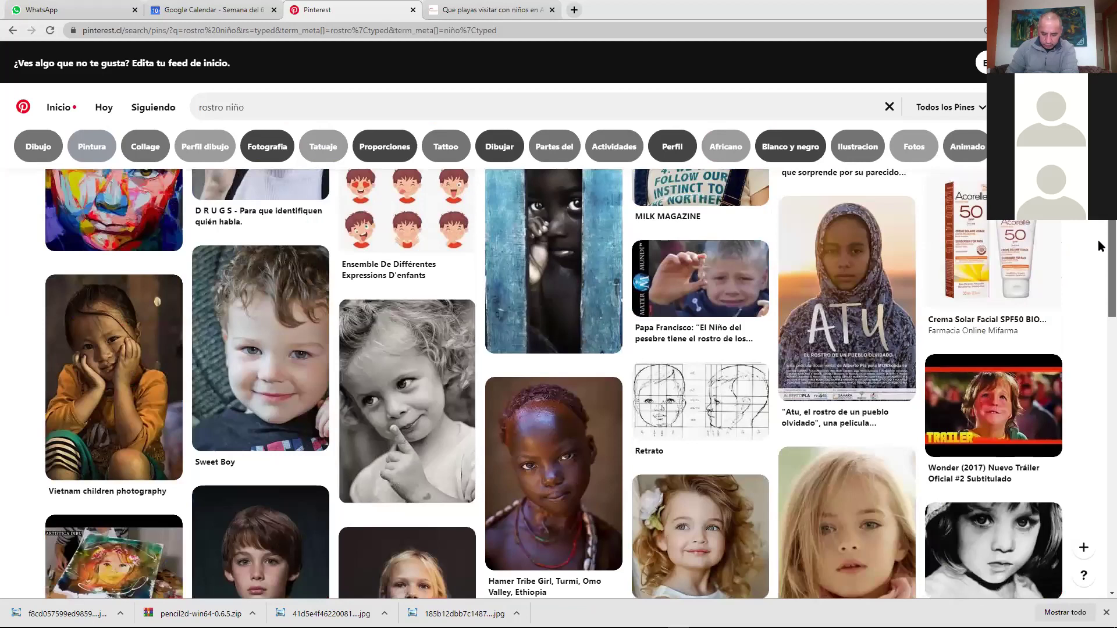
scroll(1099, 242, down, 1)
scroll(1098, 245, down, 1)
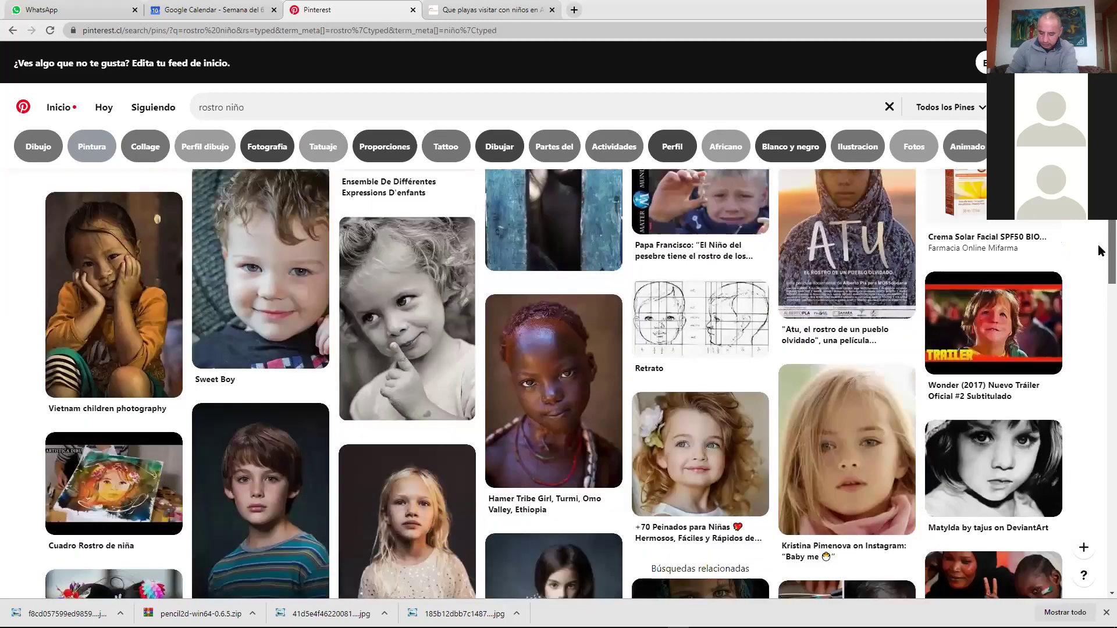
scroll(1098, 247, down, 1)
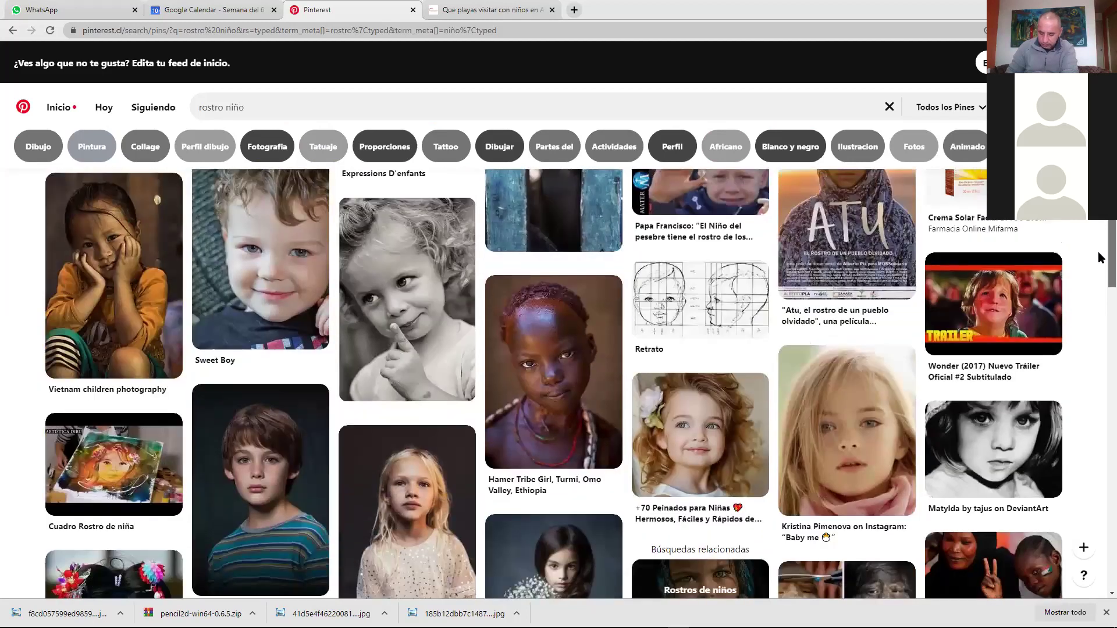
scroll(1098, 251, down, 1)
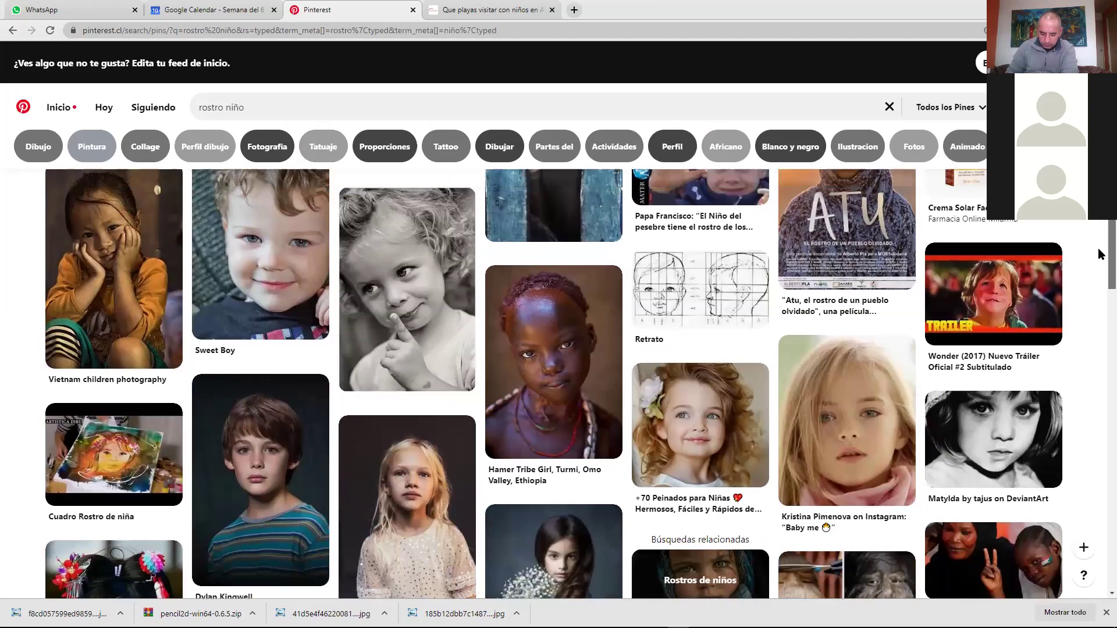
scroll(1099, 247, up, 1)
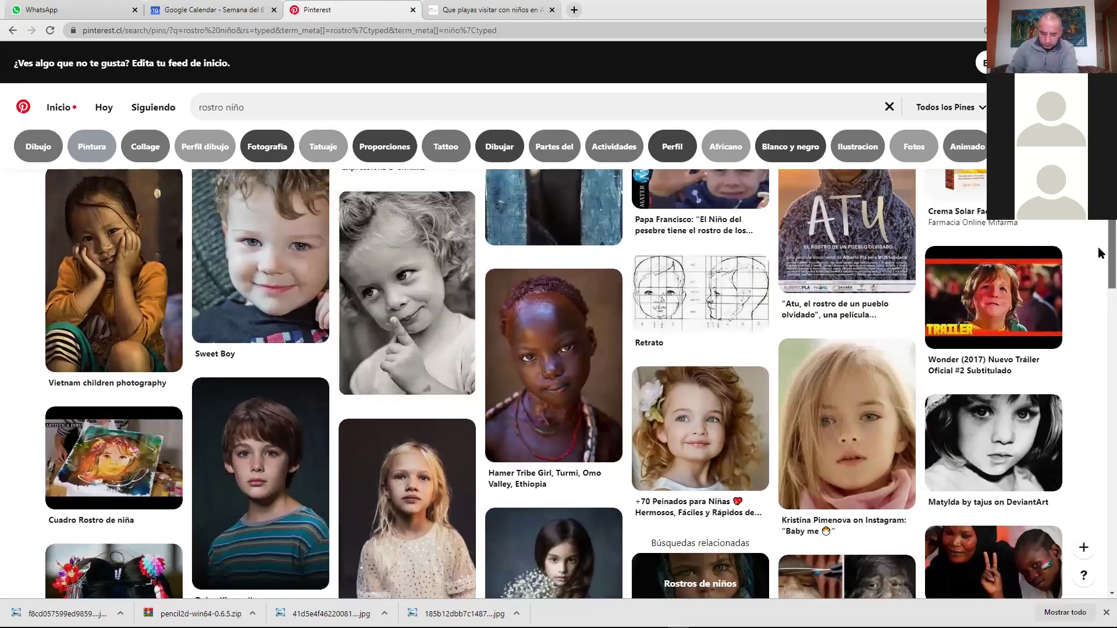
Open the pin of the curly-haired girl with a flower and save its image as a JPG in Escritorio
click(719, 406)
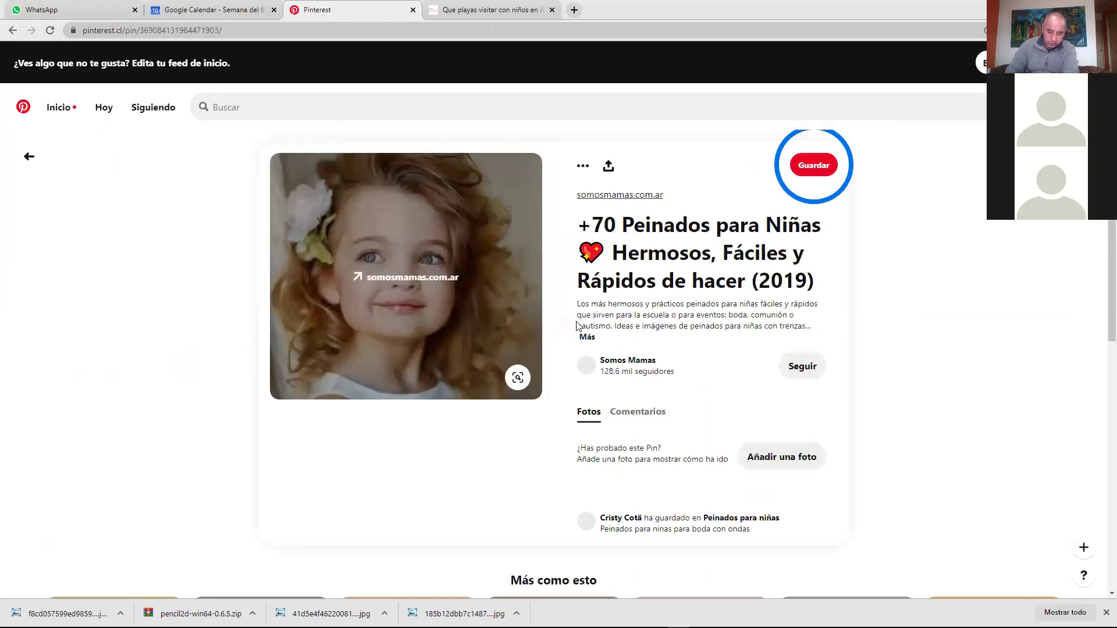
right_click(470, 229)
click(561, 350)
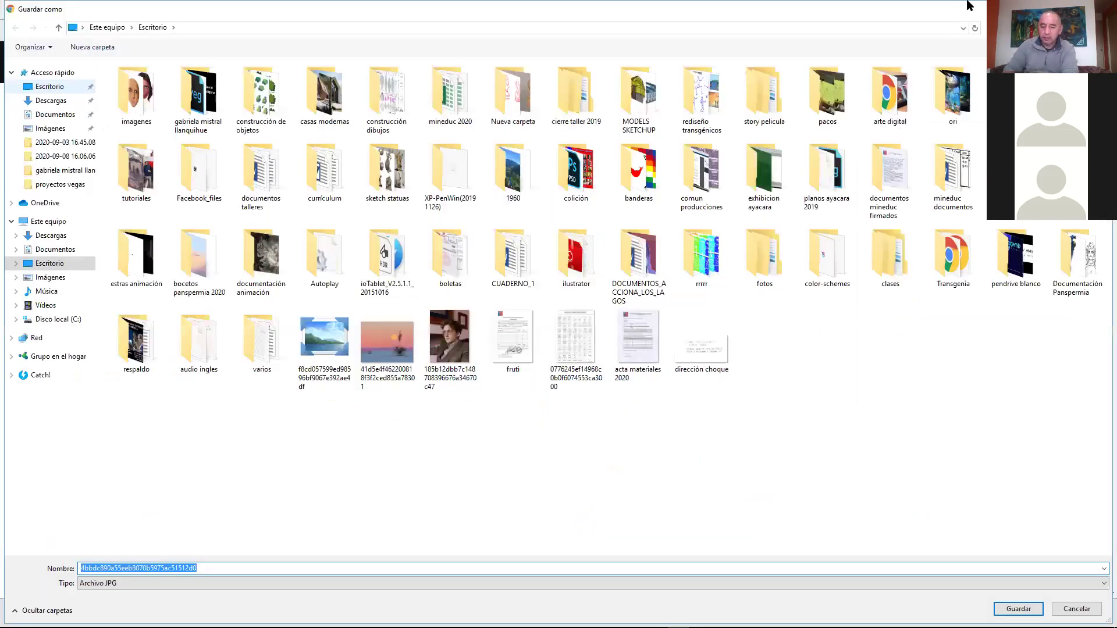
key(Return)
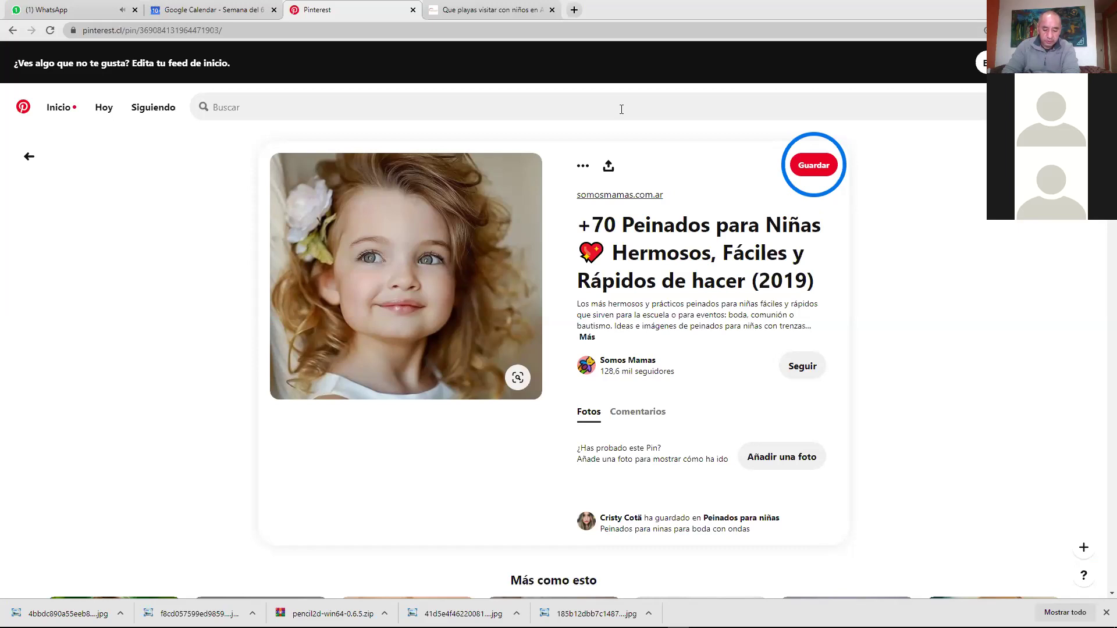
Switch to MediBang Paint Pro and open the palm-tree sunset image stored in Escritorio
key(alt+Tab)
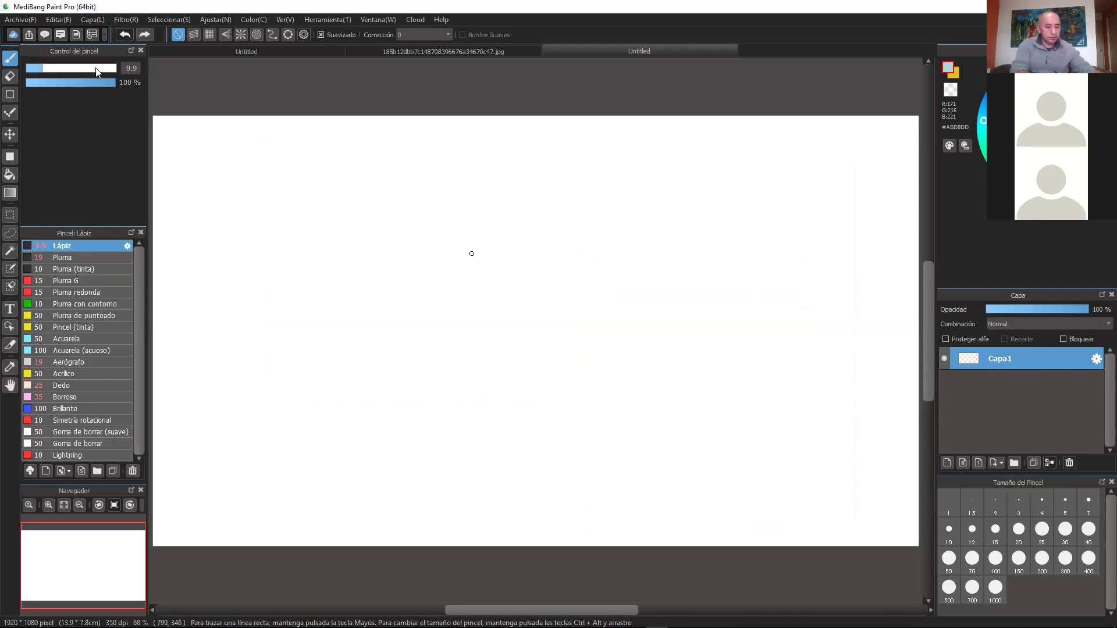
click(20, 19)
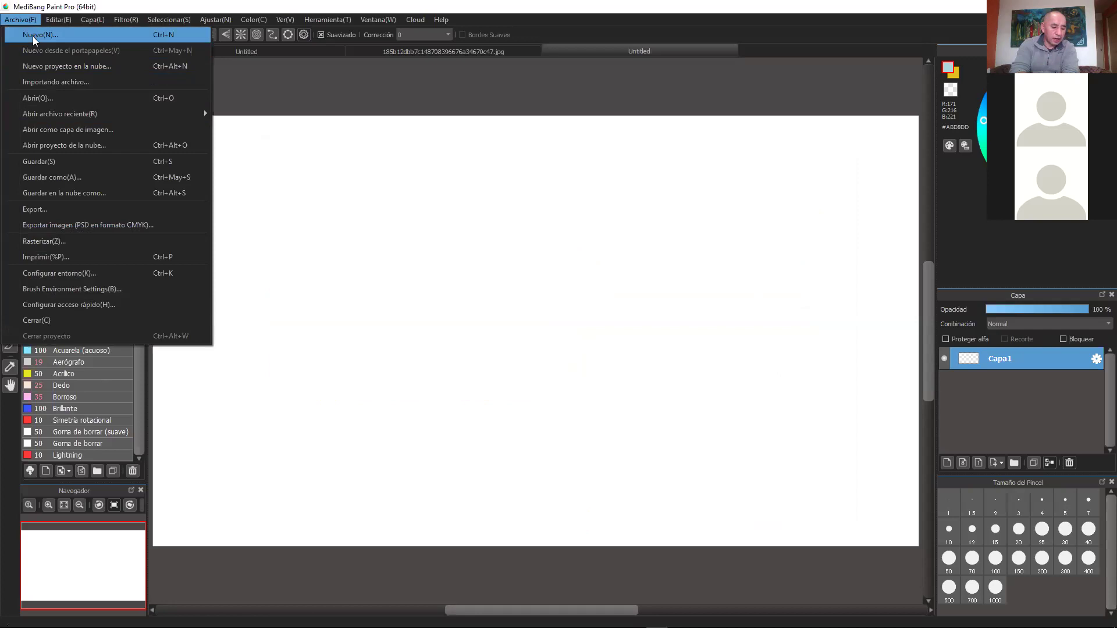
click(32, 21)
click(32, 21)
click(50, 98)
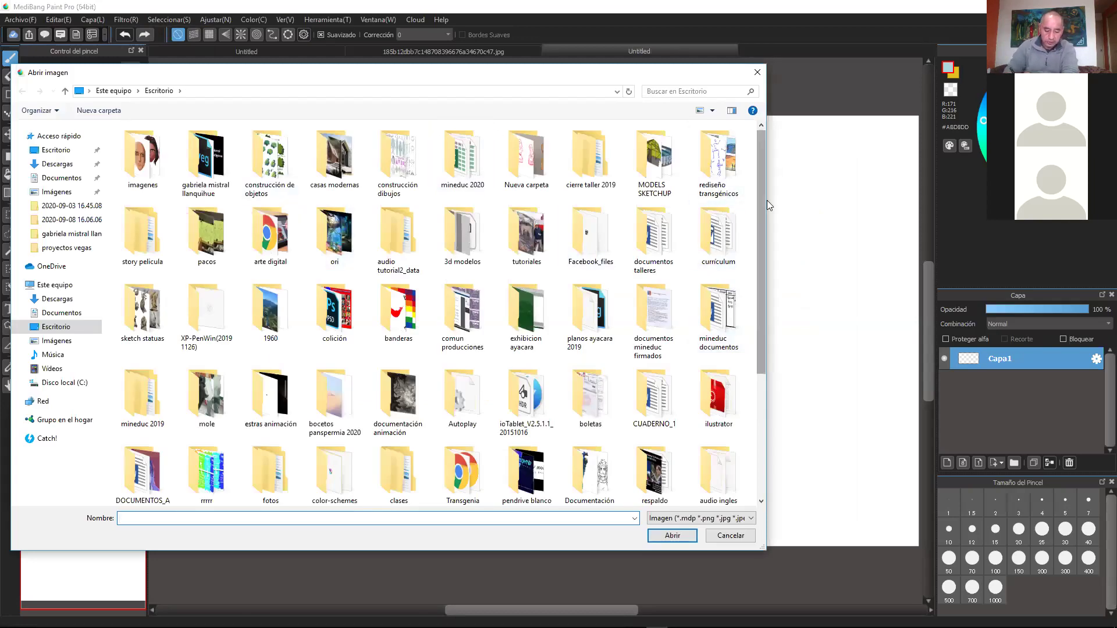
drag(767, 200, 766, 313)
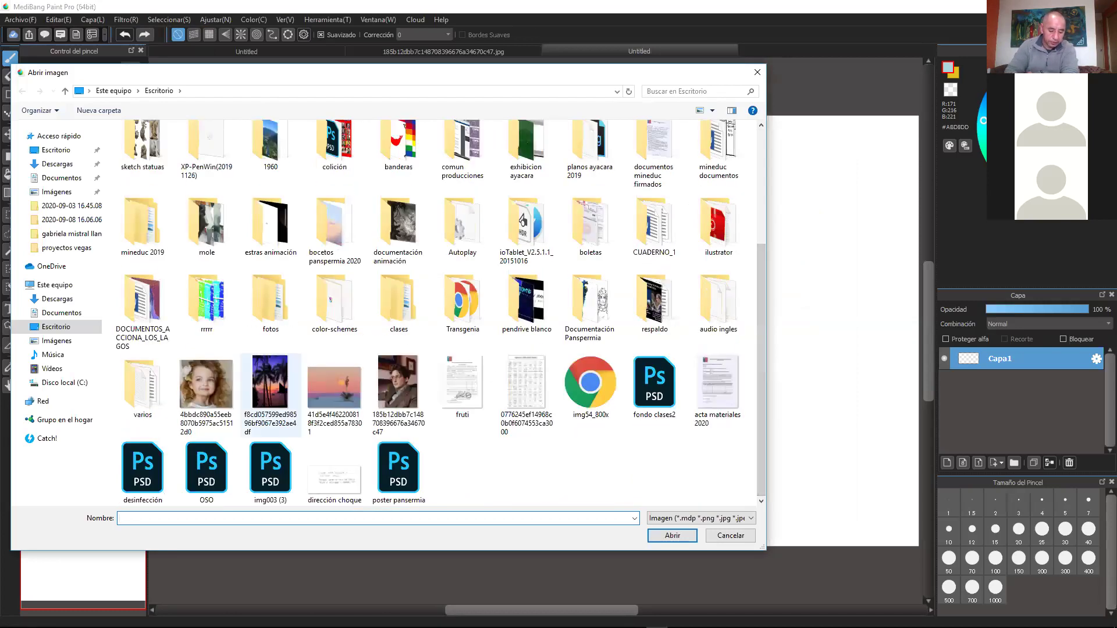
double_click(282, 386)
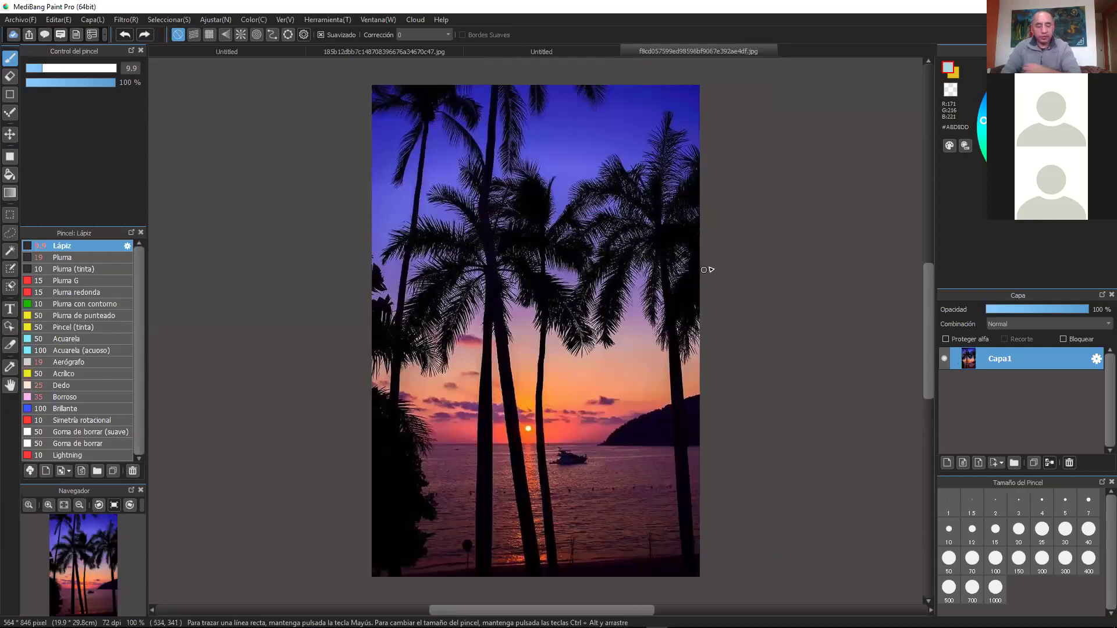
Inspect the palm-tree sunset photo up close and add a new layer above it
key(ctrl+Up)
drag(676, 231, 789, 300)
scroll(789, 300, up, 5)
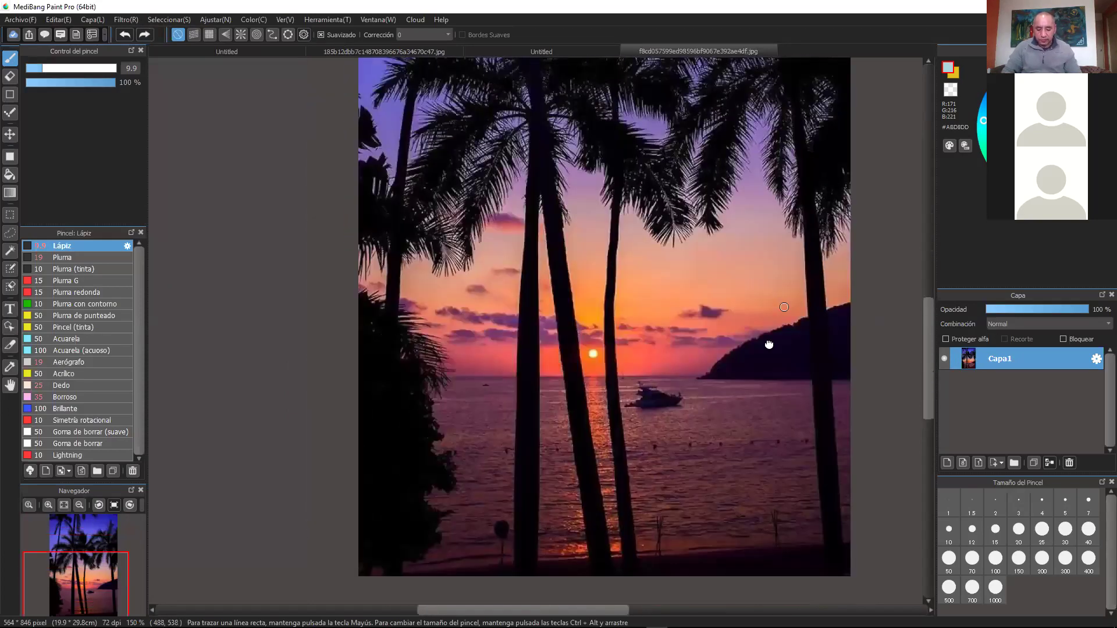
scroll(774, 244, up, 1)
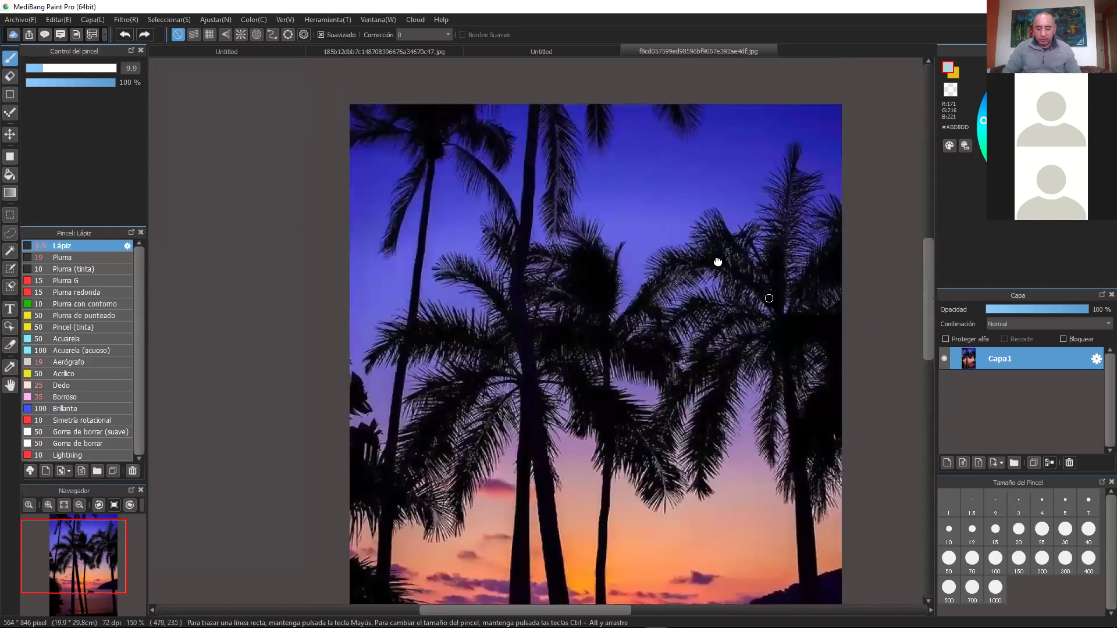
scroll(894, 320, up, 1)
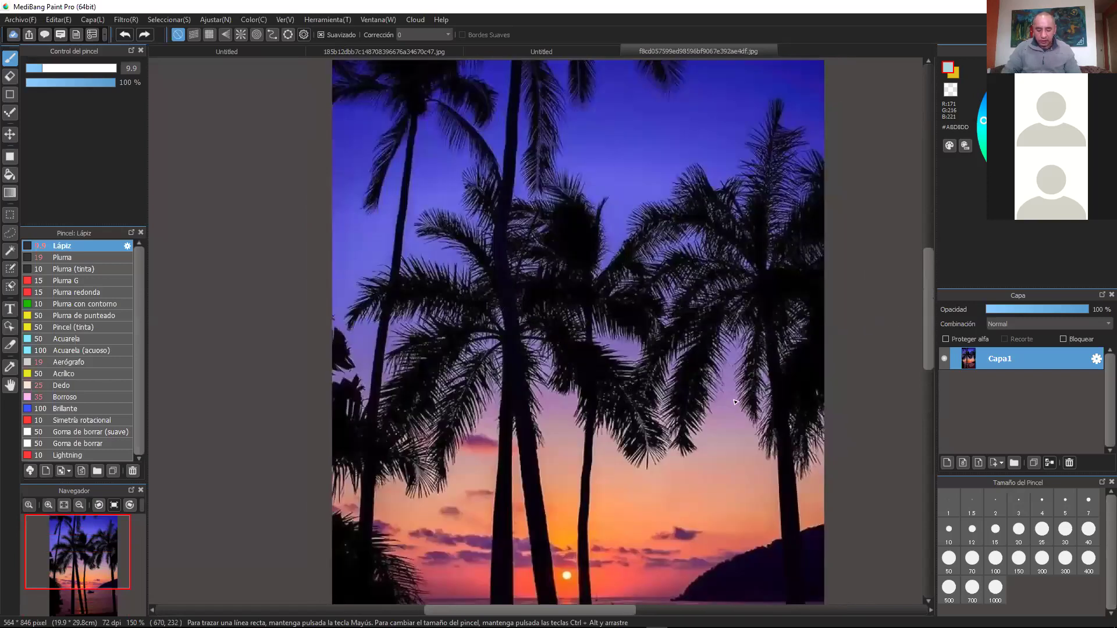
scroll(735, 401, down, 4)
drag(733, 400, 763, 342)
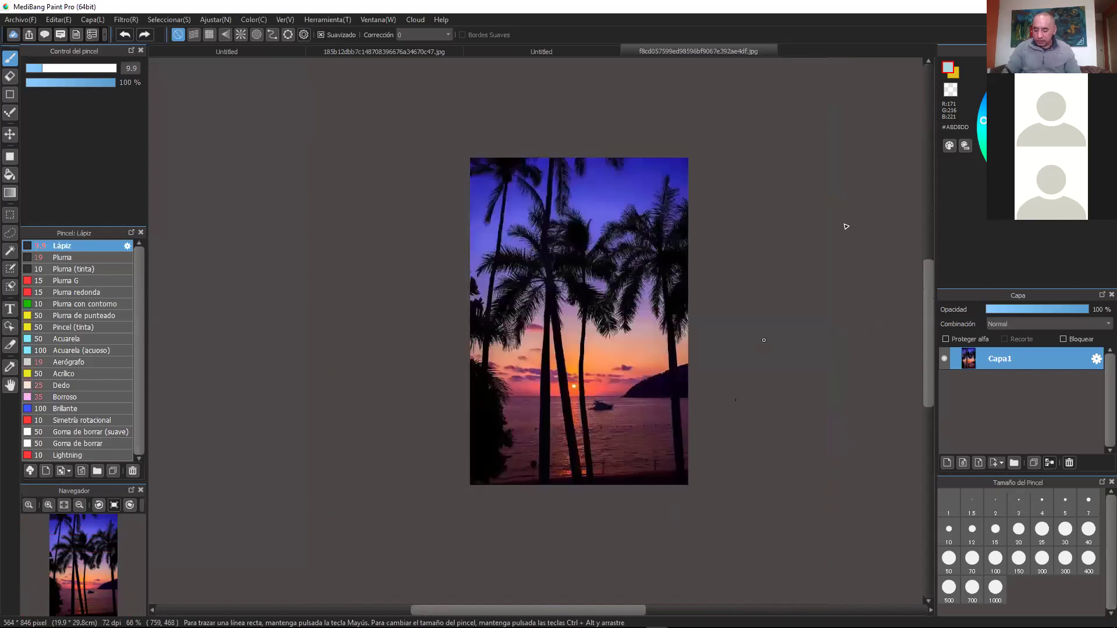
click(947, 463)
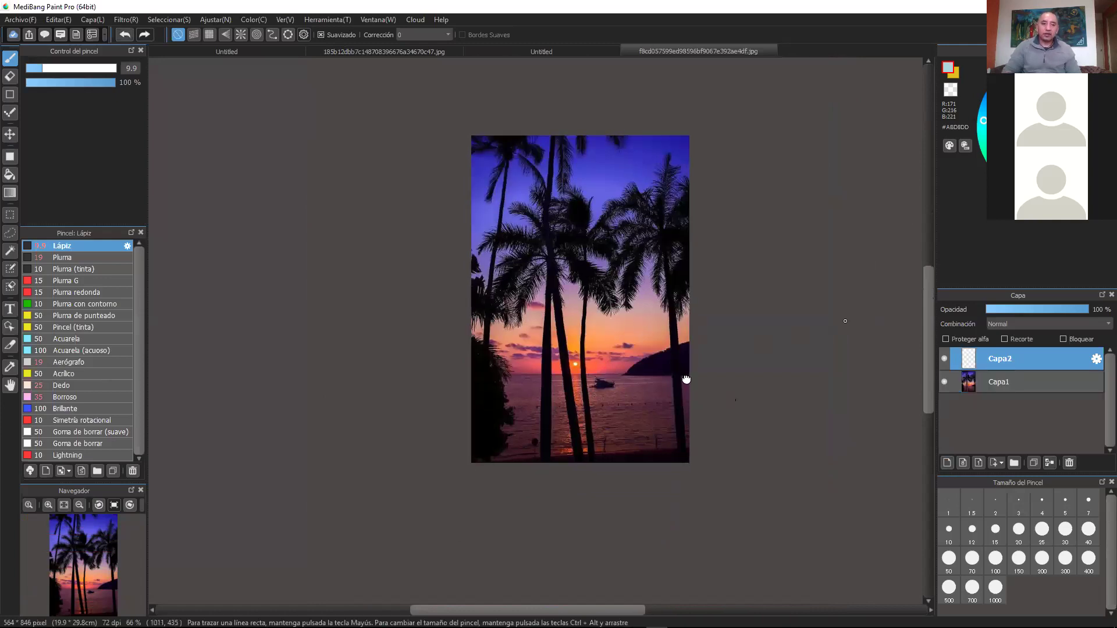
Sample a colour from the upper edge of the sunset sky with the eyedropper
drag(682, 344, 724, 369)
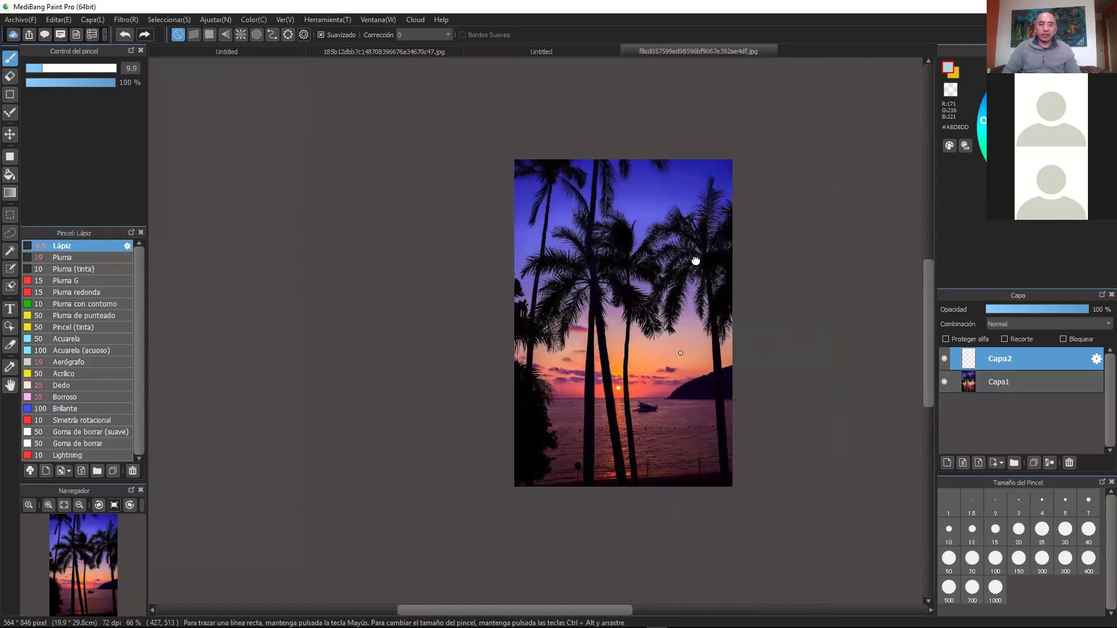
key(ctrl+Up)
key(ctrl+Up)
drag(708, 245, 688, 338)
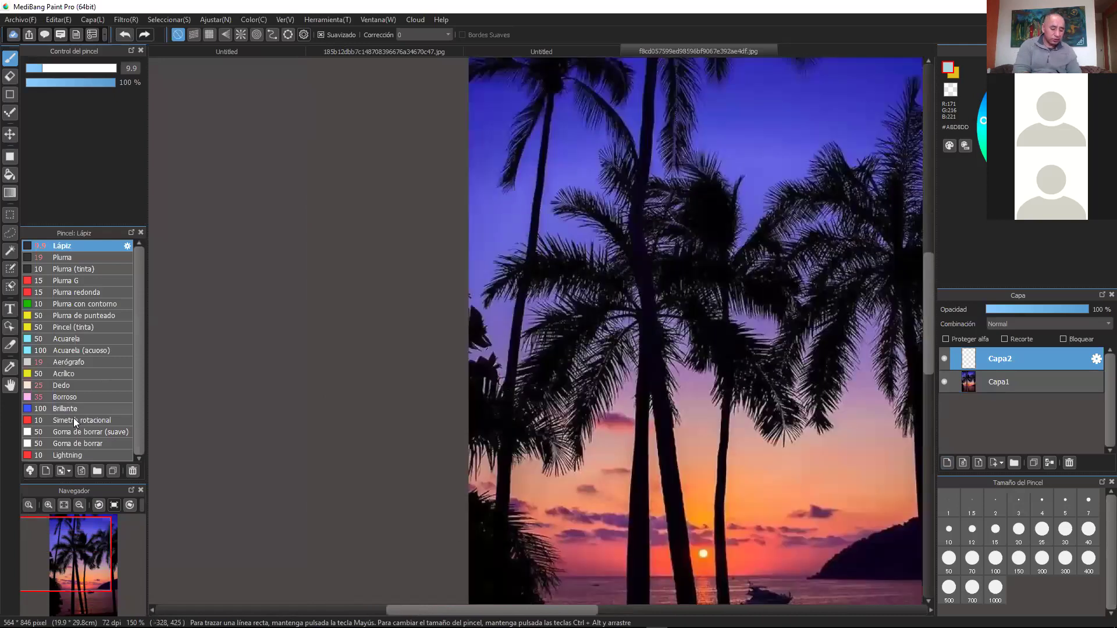
click(9, 368)
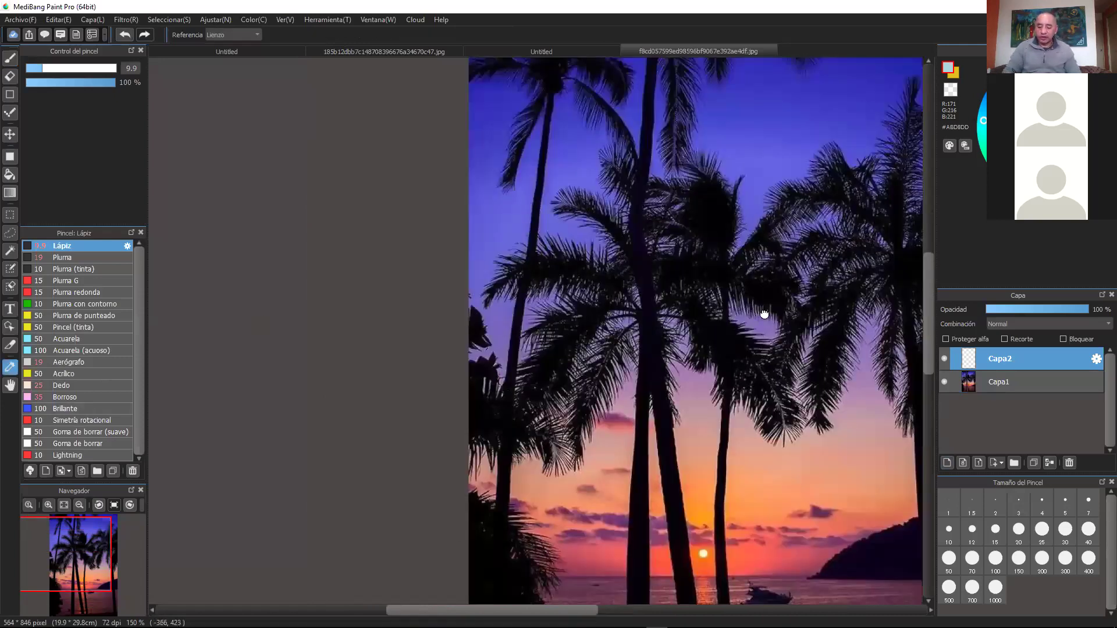
scroll(769, 198, up, 3)
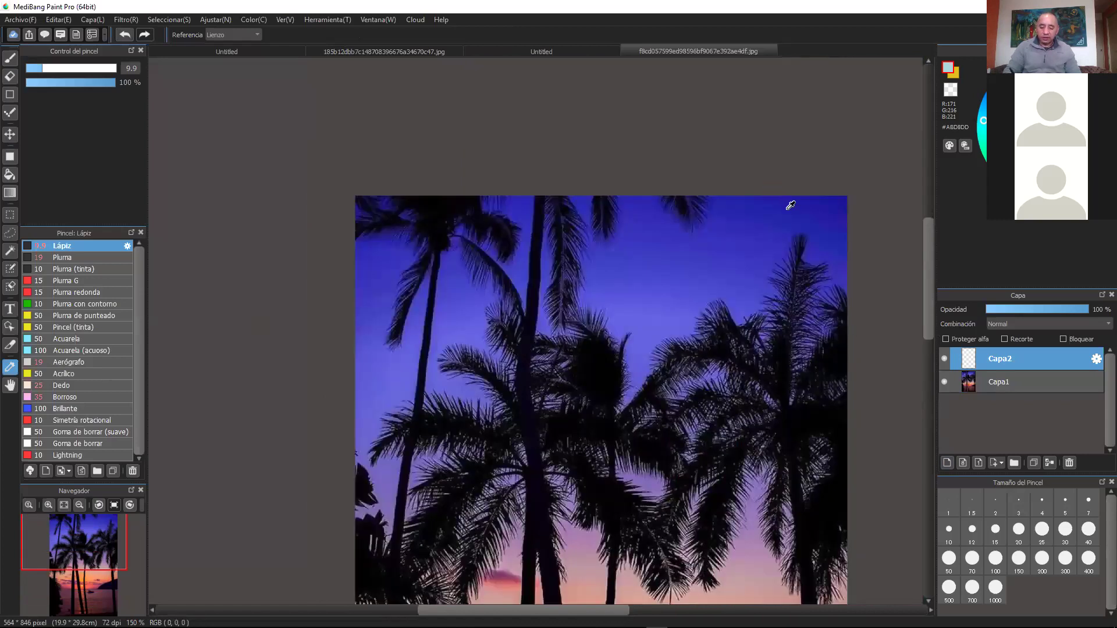
click(802, 199)
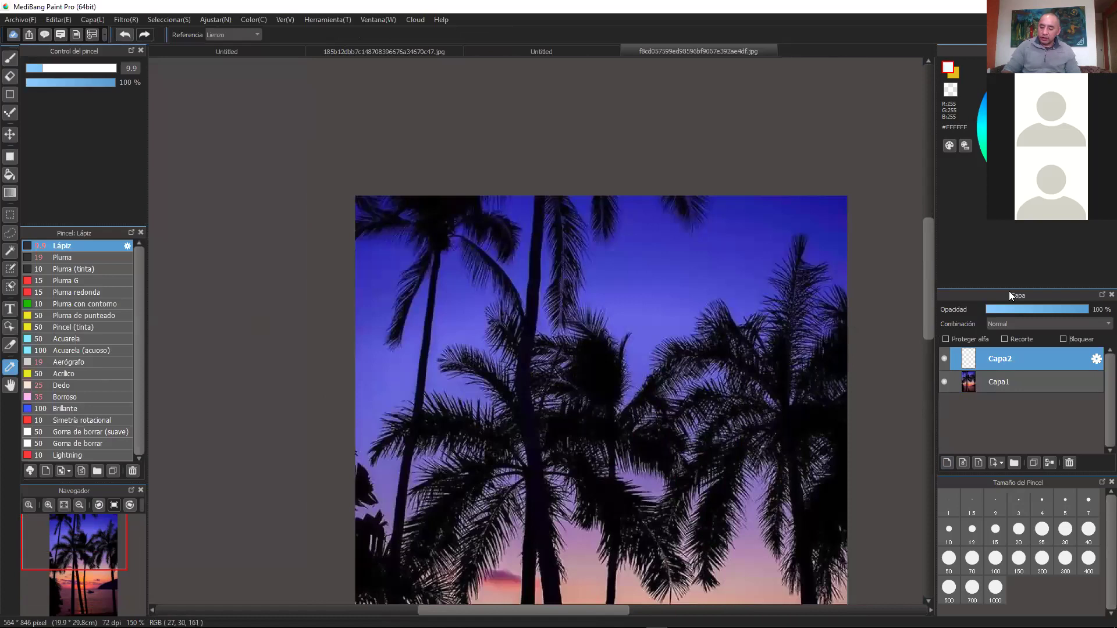
Paint a vertical row of swatches beside the palm trees with the Pluma brush, using blues sampled from the sky
click(67, 258)
mouse_move(383, 373)
mouse_down()
mouse_move(386, 408)
mouse_move(376, 451)
mouse_move(387, 418)
mouse_move(372, 482)
mouse_up()
right_click(709, 271)
alt+click(710, 285)
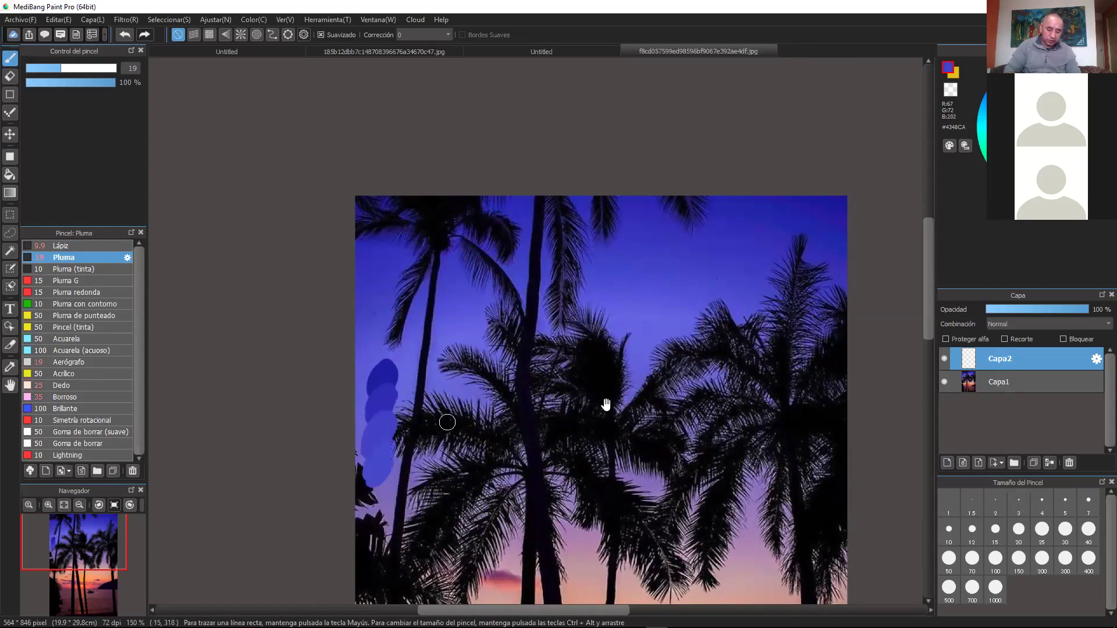
Undo all the blue swatches painted on Capa2
drag(605, 404, 615, 287)
click(125, 34)
click(125, 33)
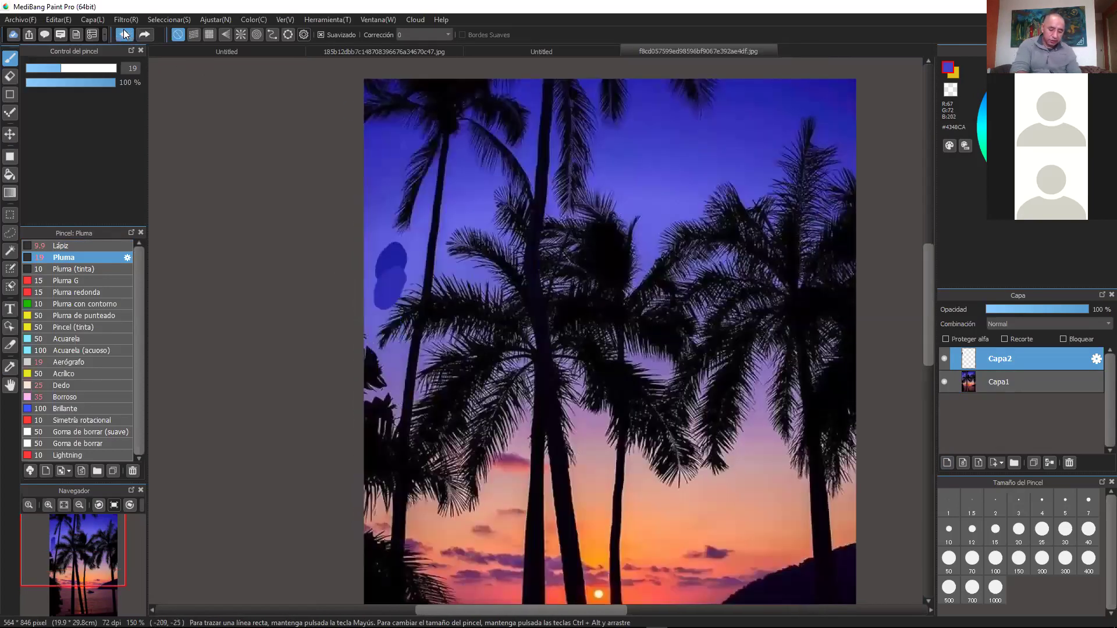
click(125, 33)
click(125, 33)
Sample the deep blue near the upper edge of the sky as the Pluma brush colour
drag(606, 130, 575, 225)
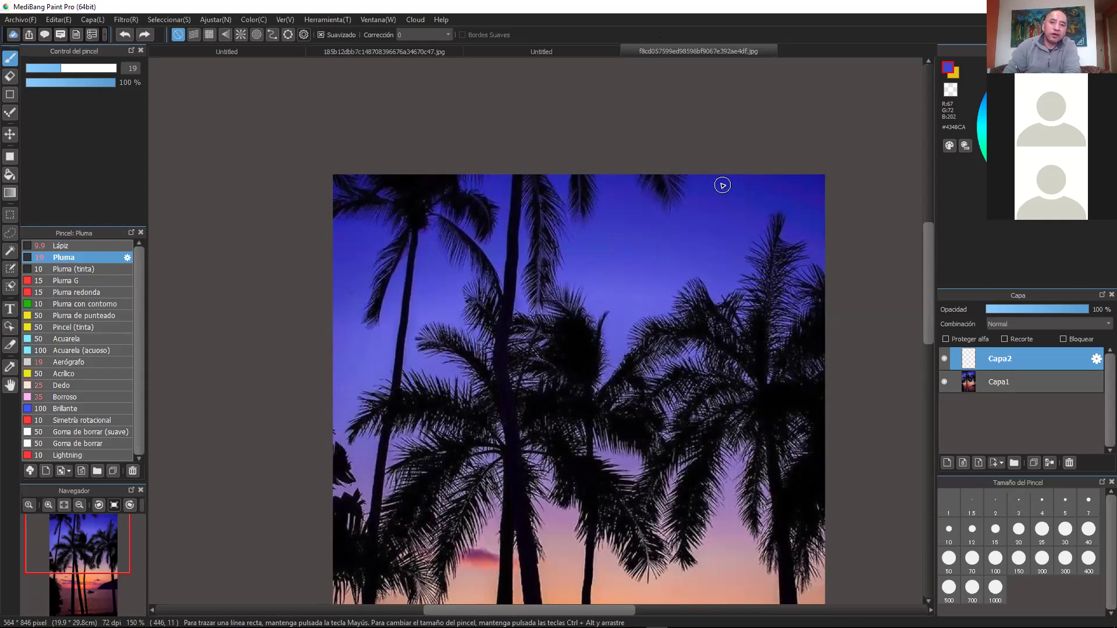
alt+click(719, 184)
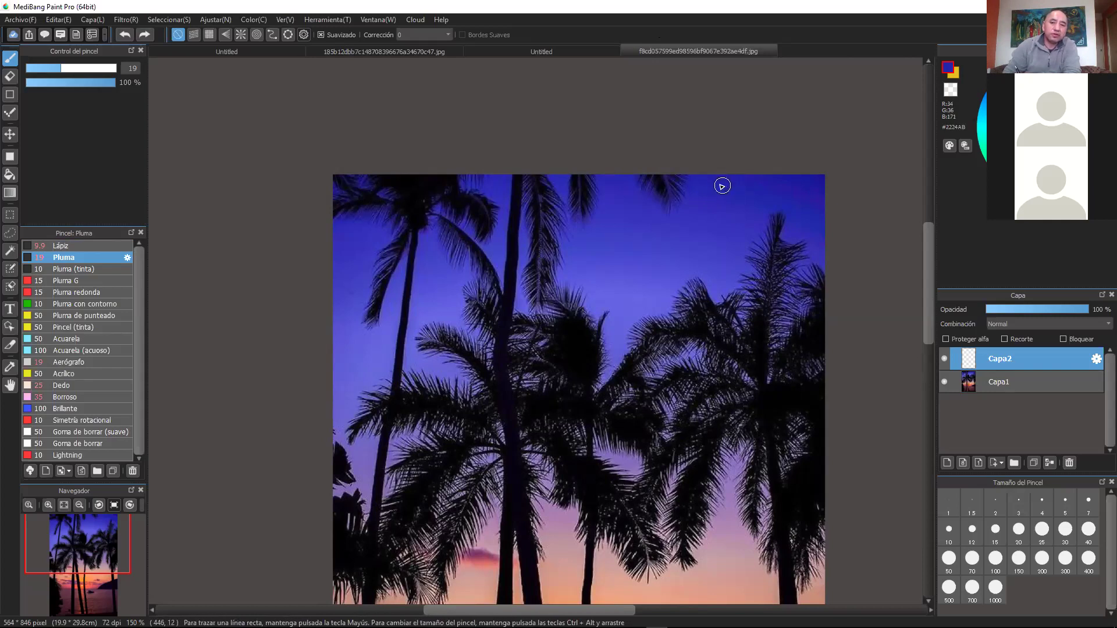
alt+click(719, 185)
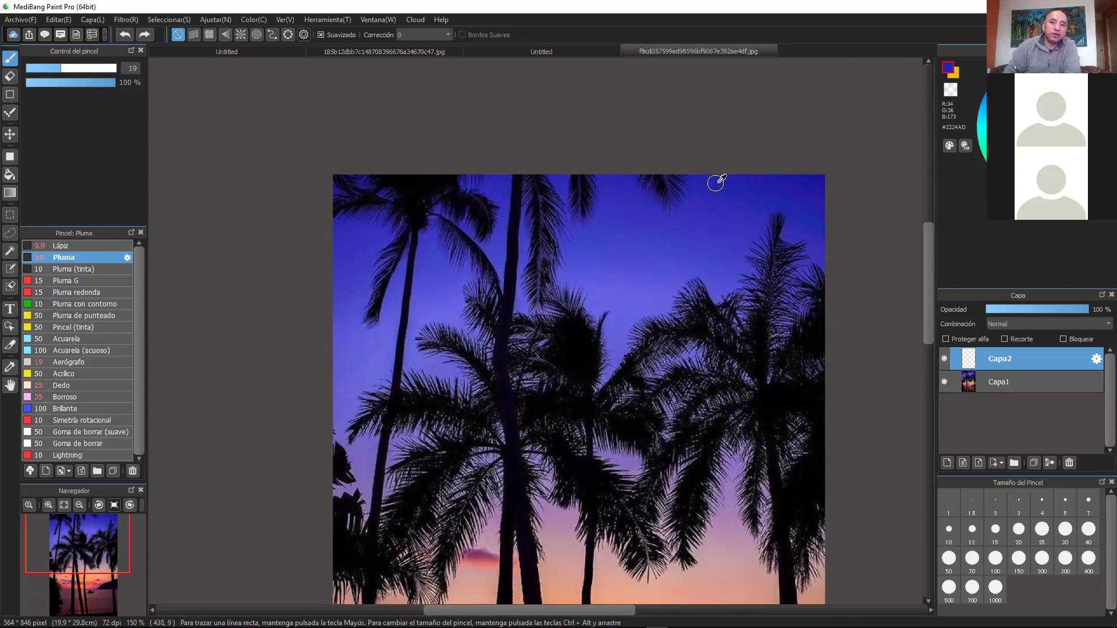
alt+click(716, 183)
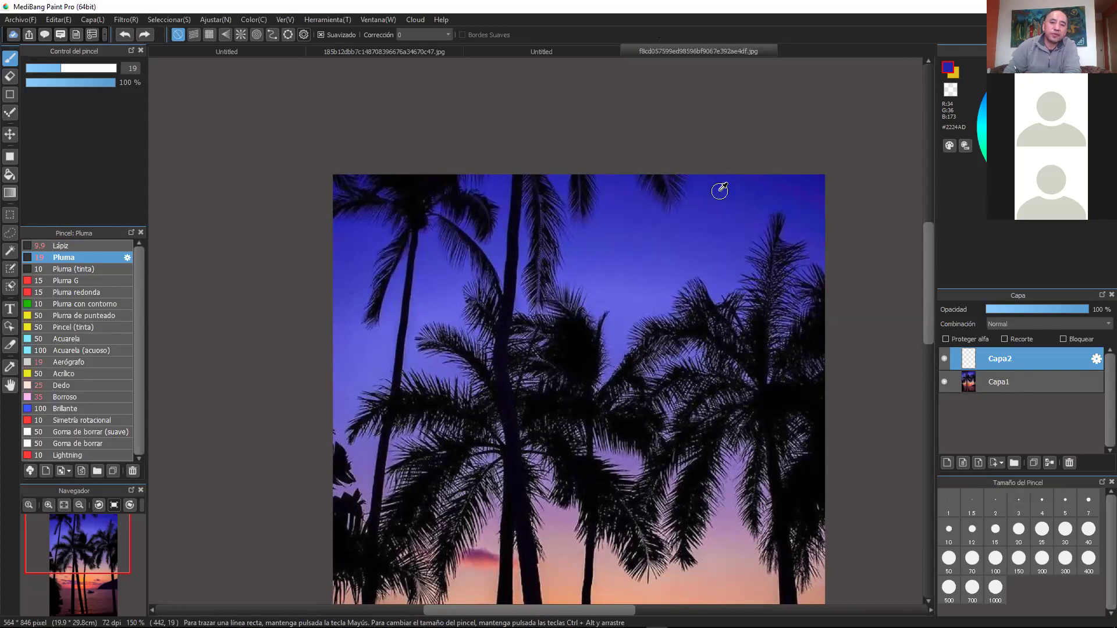
alt+click(721, 185)
Sample the near-black of the palm silhouette, and return to the deep blue near the sky's upper edge
alt+click(615, 417)
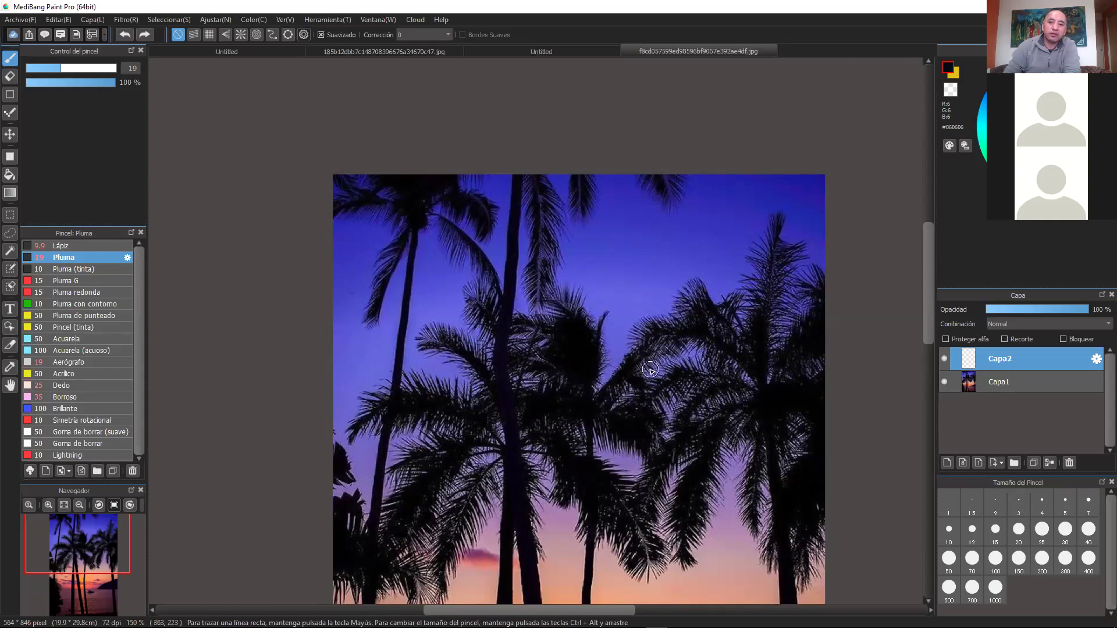
right_click(650, 333)
alt+click(720, 186)
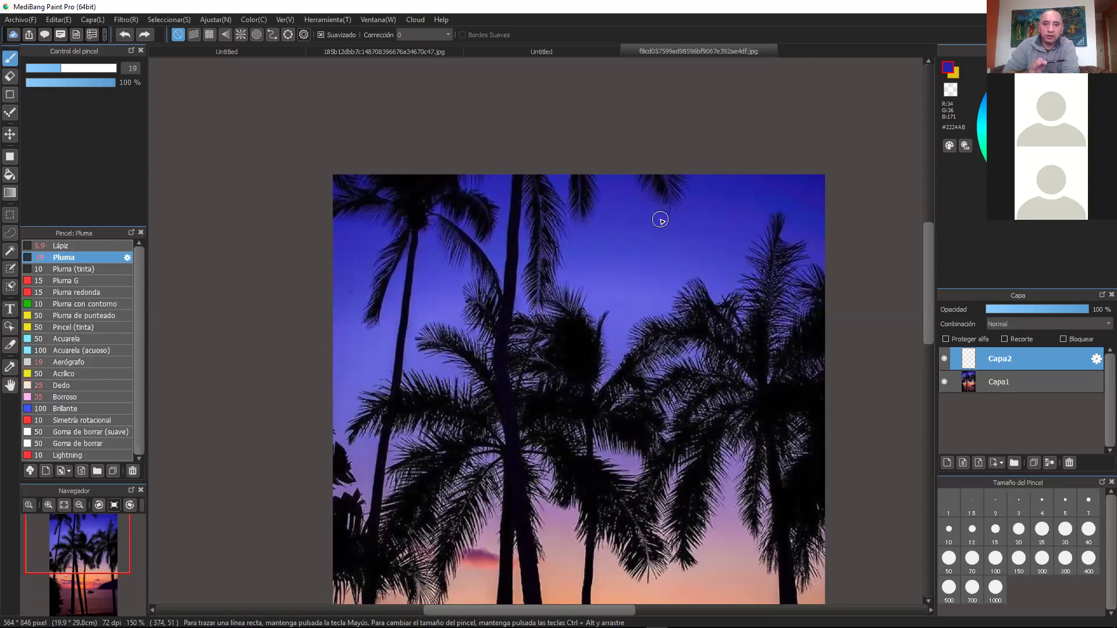
On Capa2, paint a column of blue swatches down the photo's left edge, using progressively lighter blues sampled from the sky
right_click(774, 182)
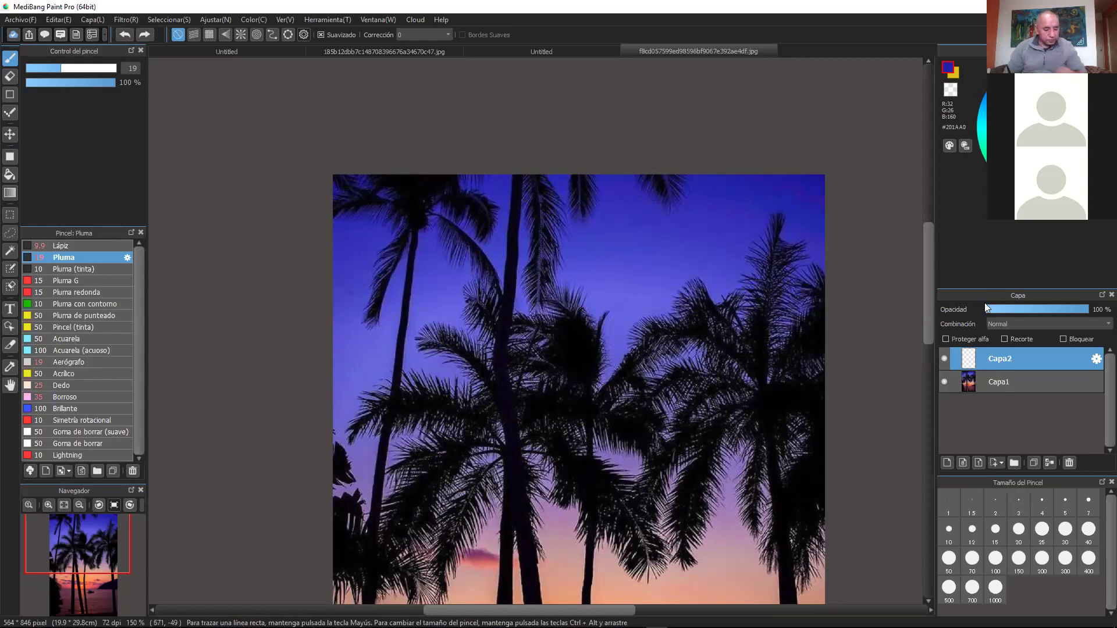
key(ctrl+minus)
mouse_move(796, 319)
mouse_down()
mouse_move(815, 309)
mouse_move(810, 329)
mouse_up()
click(1027, 378)
click(1024, 358)
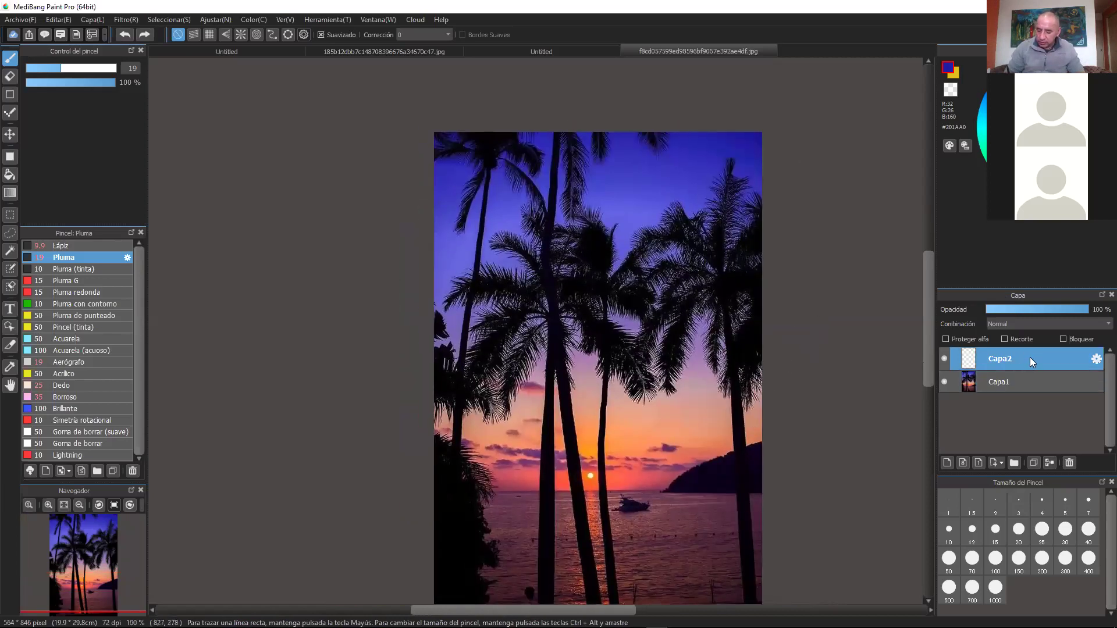
right_click(716, 138)
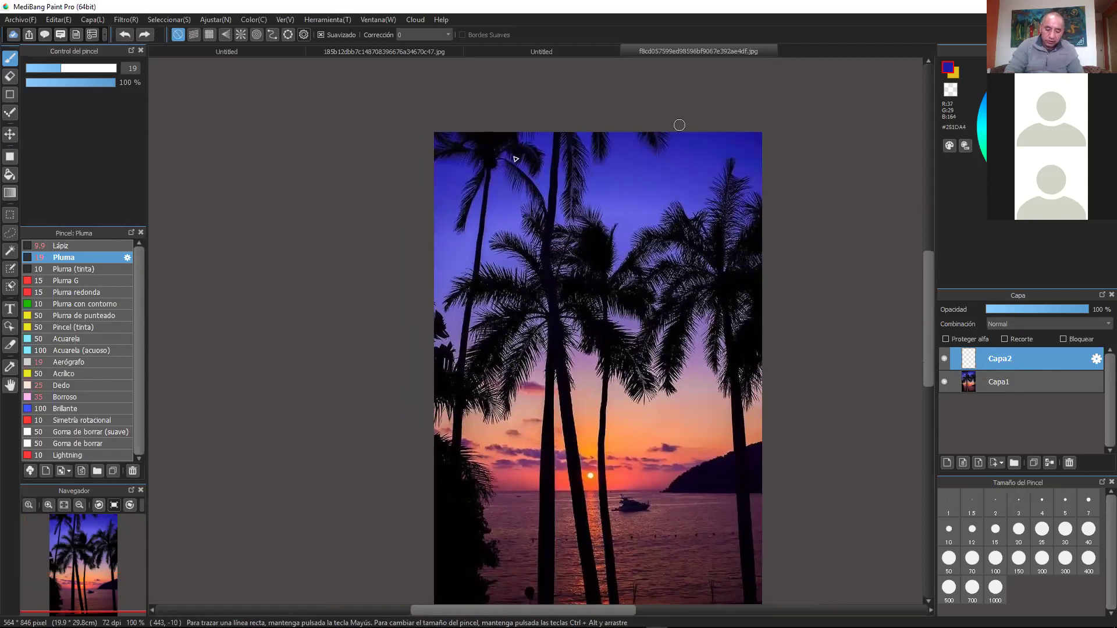
drag(450, 166, 452, 164)
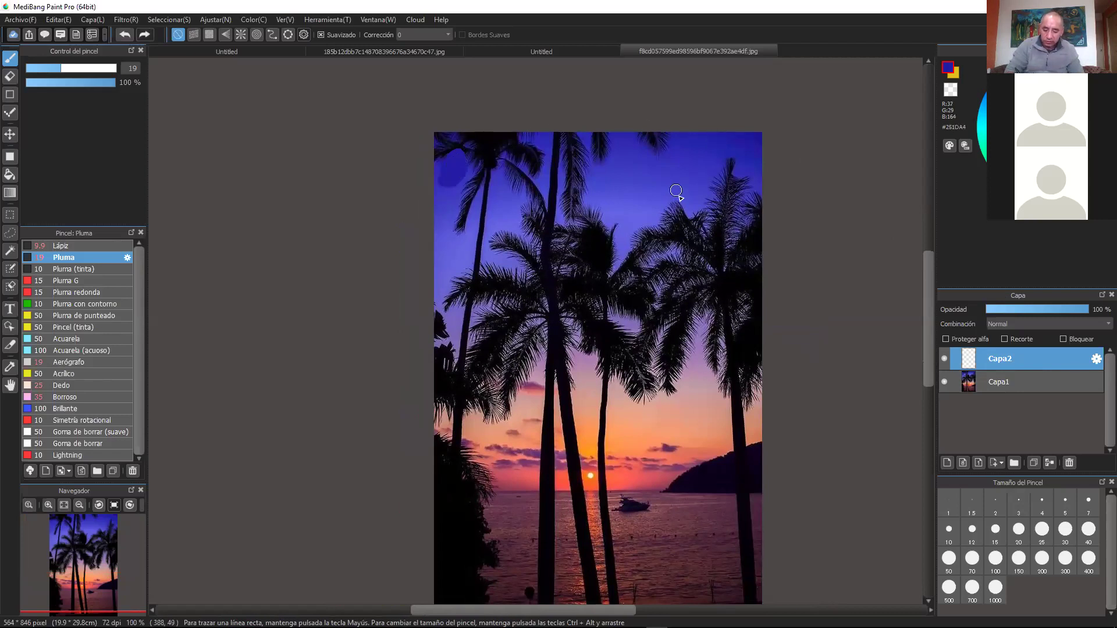
alt+click(648, 195)
mouse_move(448, 201)
mouse_down()
mouse_move(469, 250)
mouse_move(448, 287)
mouse_move(447, 219)
mouse_up()
alt+click(442, 277)
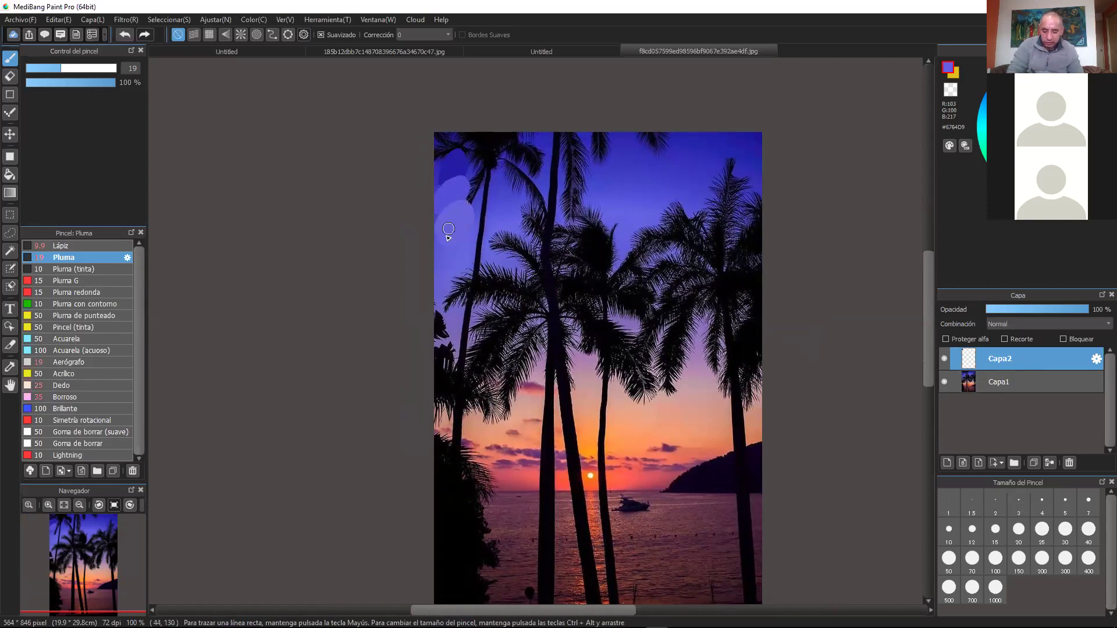
alt+click(632, 323)
mouse_move(453, 246)
mouse_down()
mouse_move(440, 261)
mouse_move(463, 259)
mouse_move(454, 243)
mouse_up()
click(125, 34)
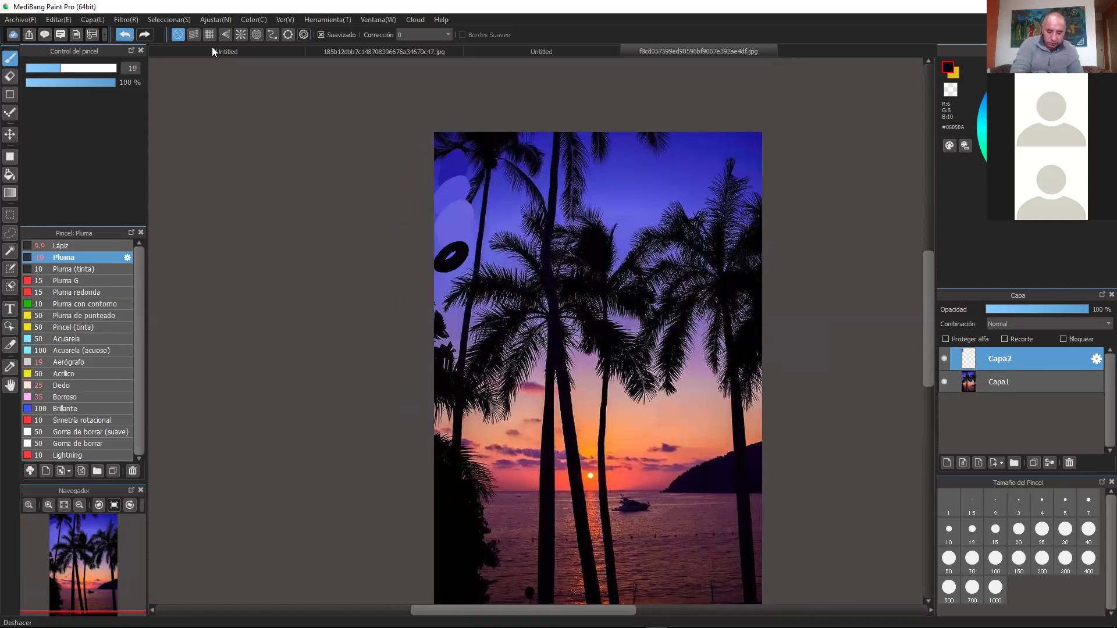
Extend the swatch column downward with muted purple, mauve, tan and orange sampled from the sky between the palms
right_click(631, 320)
mouse_move(456, 239)
mouse_down()
mouse_move(466, 239)
mouse_move(458, 257)
mouse_up()
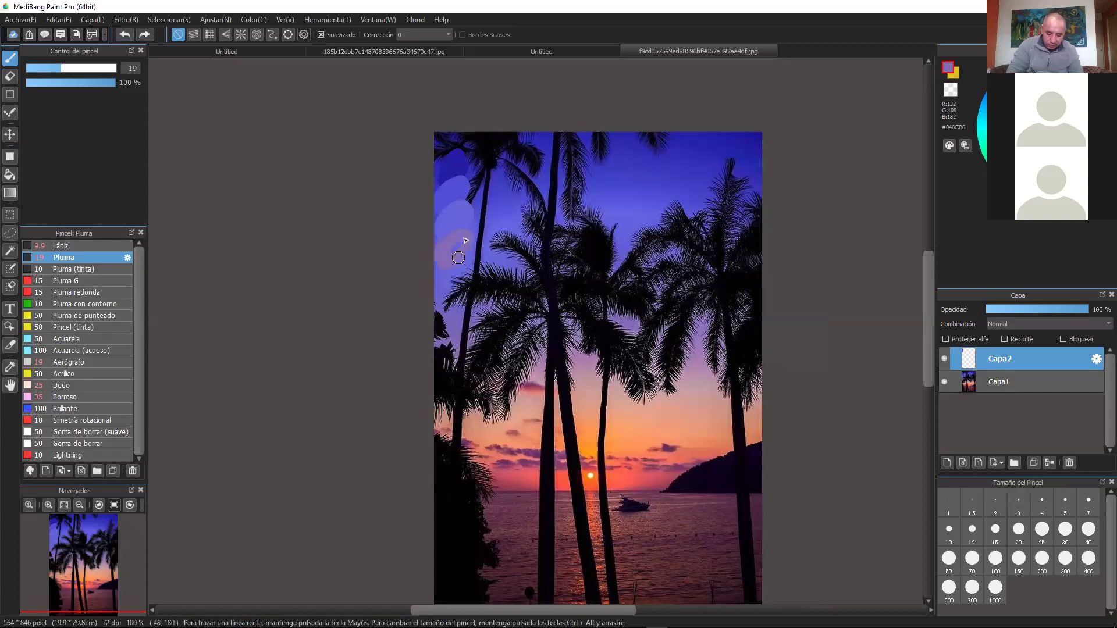
alt+click(586, 364)
mouse_move(445, 286)
mouse_down()
mouse_move(459, 264)
mouse_move(448, 279)
mouse_move(455, 267)
mouse_move(448, 343)
mouse_move(463, 317)
mouse_move(445, 346)
mouse_up()
alt+click(594, 394)
alt+click(589, 429)
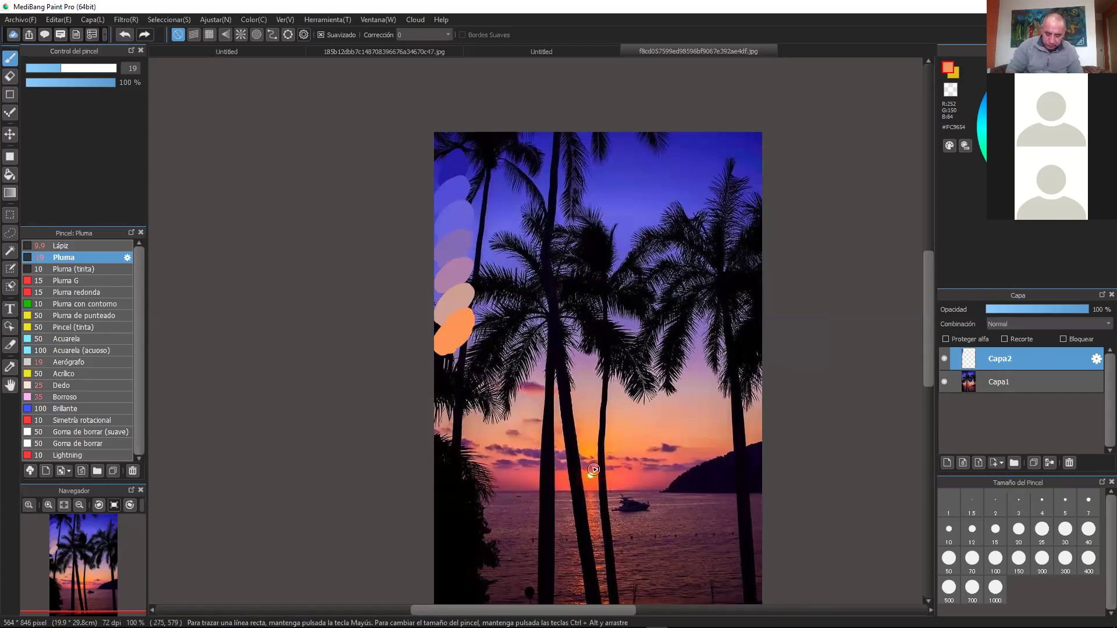
Add red-orange and coral-red swatches below the orange one, sampling both colours from the sky around the sun
alt+click(616, 474)
alt+click(587, 445)
mouse_move(444, 375)
mouse_down()
mouse_move(473, 353)
mouse_move(463, 349)
mouse_move(446, 373)
mouse_up()
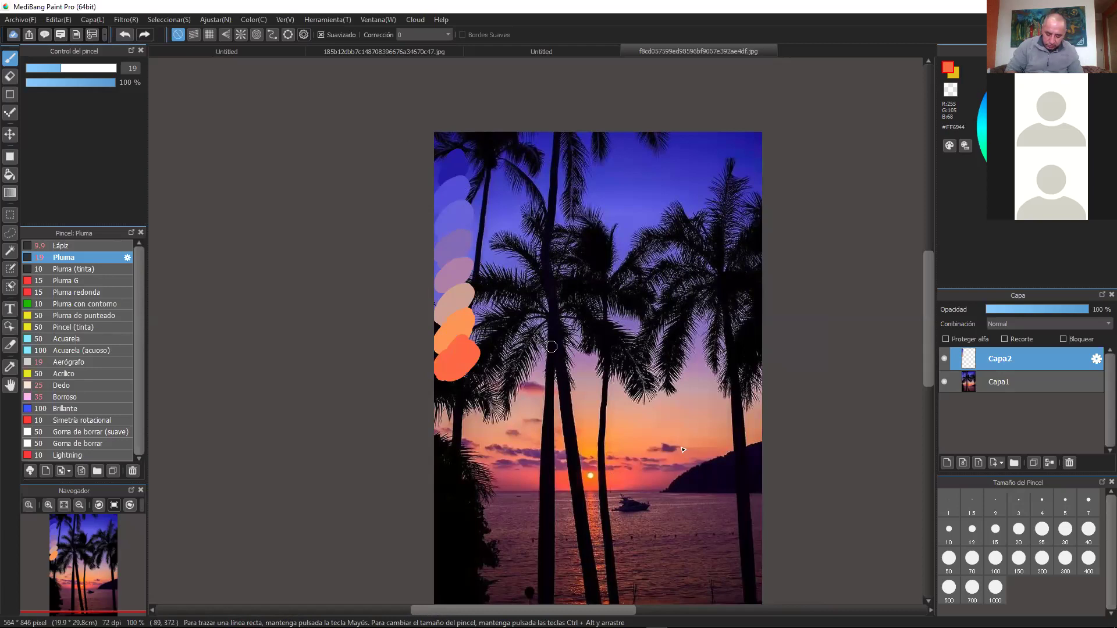
alt+click(618, 488)
mouse_move(465, 372)
mouse_down()
mouse_move(465, 396)
mouse_move(485, 372)
mouse_up()
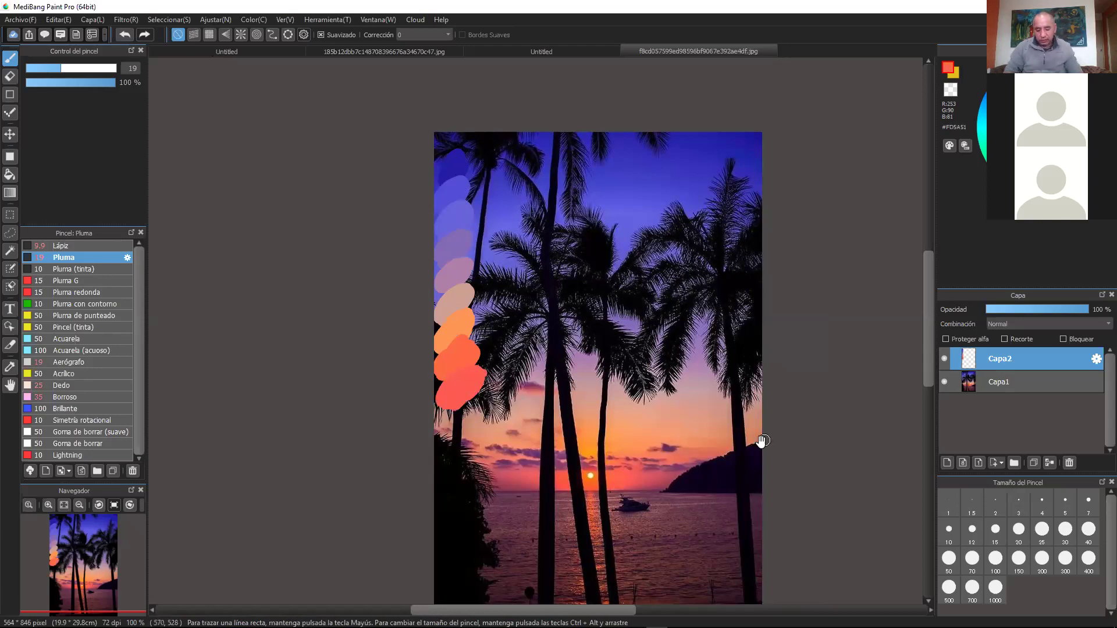
Sample the dark purple of the clouds and paint a swatch of it below the coral-red one
drag(745, 471, 835, 343)
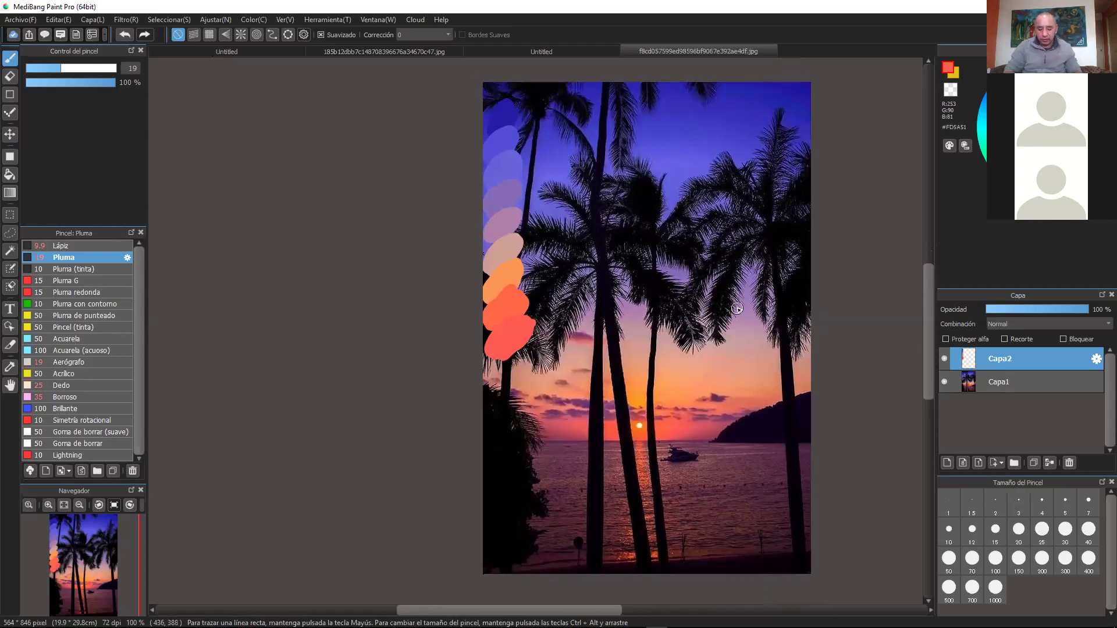
mouse_move(736, 308)
mouse_down()
mouse_move(828, 400)
mouse_move(855, 324)
mouse_move(793, 221)
mouse_move(771, 305)
mouse_move(815, 361)
mouse_move(793, 384)
mouse_move(803, 356)
mouse_move(780, 369)
mouse_move(772, 336)
mouse_move(801, 325)
mouse_move(791, 292)
mouse_move(777, 339)
mouse_move(810, 372)
mouse_up()
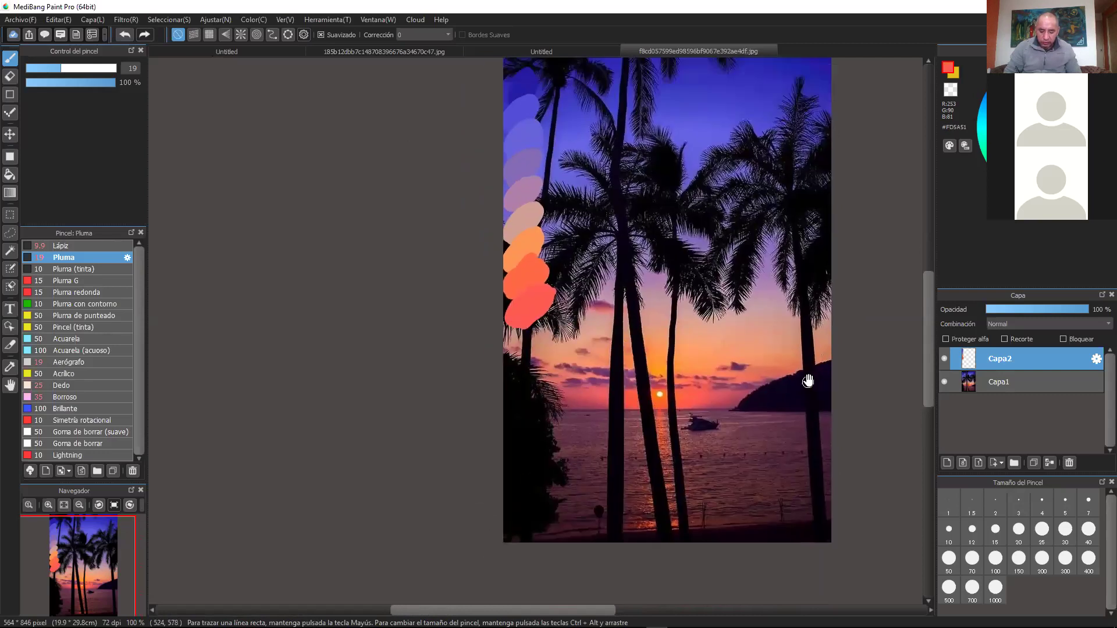
scroll(724, 349, up, 5)
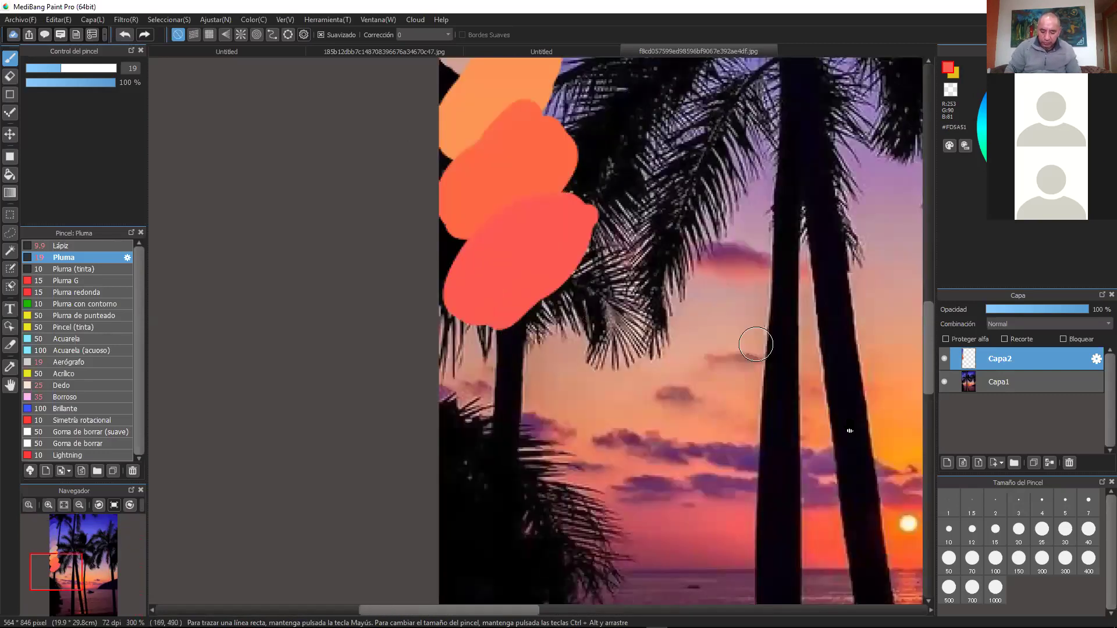
drag(769, 319, 655, 184)
alt+click(624, 303)
mouse_move(460, 210)
mouse_down()
mouse_move(405, 264)
mouse_move(427, 249)
mouse_move(398, 233)
mouse_move(399, 269)
mouse_move(440, 246)
mouse_move(458, 217)
mouse_move(430, 196)
mouse_move(450, 221)
mouse_up()
scroll(452, 222, down, 3)
scroll(726, 324, up, 1)
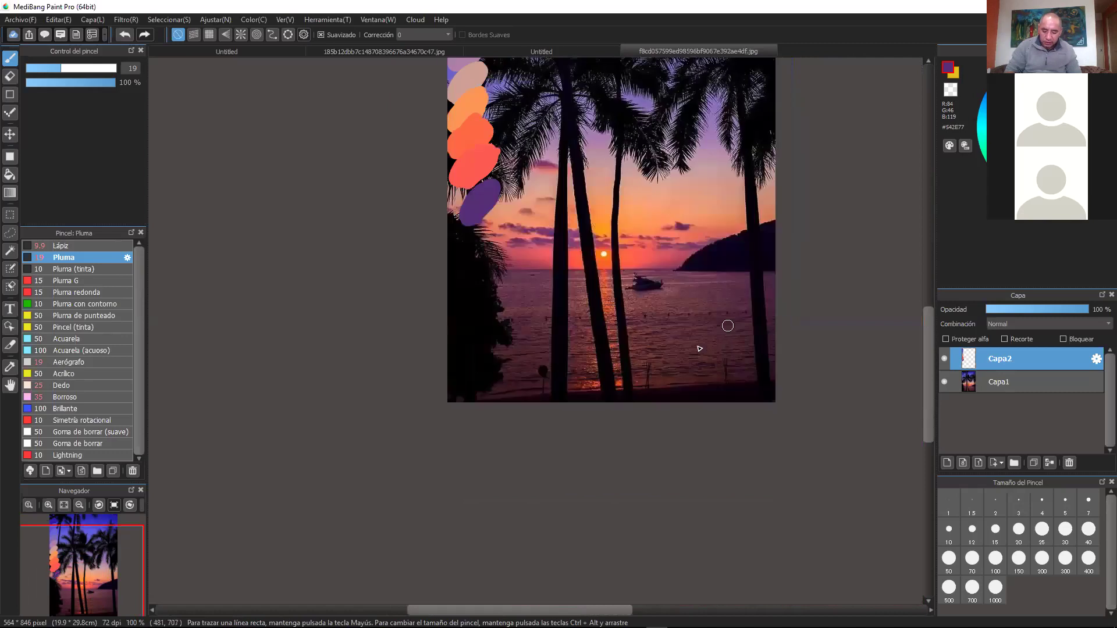
scroll(793, 290, up, 1)
mouse_move(828, 314)
mouse_down()
mouse_move(751, 309)
mouse_move(748, 374)
mouse_move(771, 380)
mouse_move(850, 293)
mouse_move(873, 328)
mouse_up()
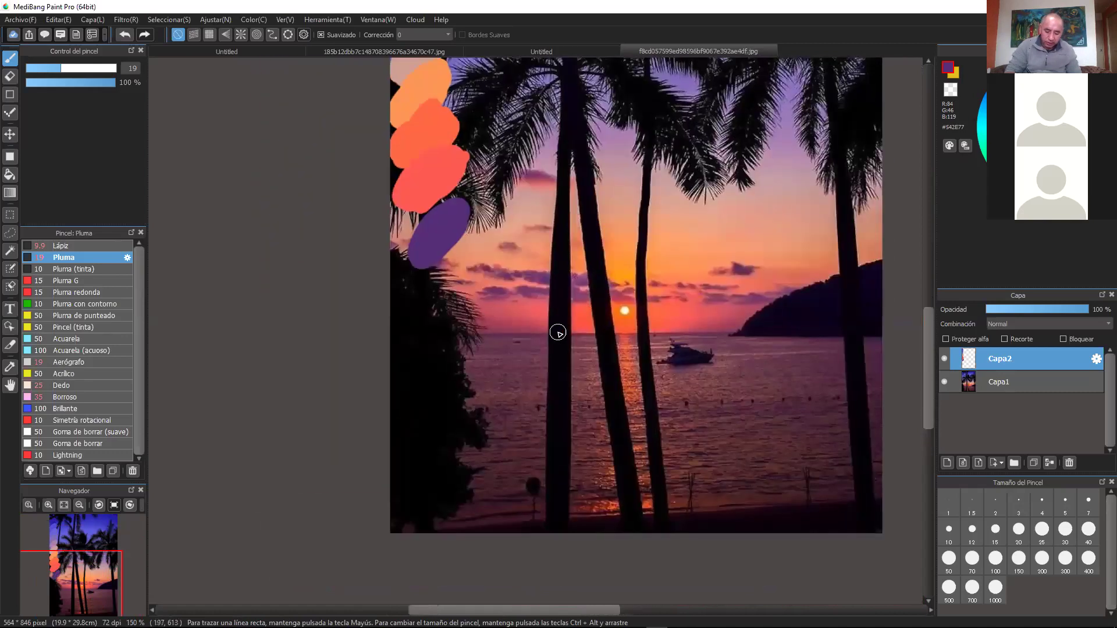
alt+click(555, 328)
mouse_move(451, 261)
mouse_down()
mouse_move(428, 312)
mouse_move(455, 296)
mouse_up()
key(ctrl+z)
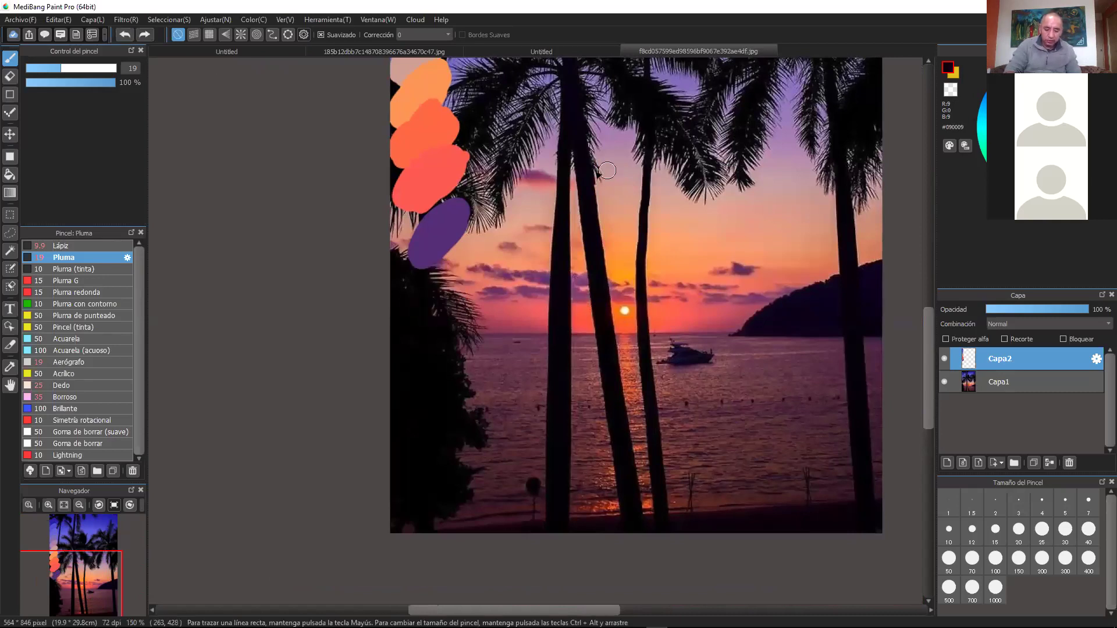
Add a new layer directly above the photo layer Capa1, underneath the swatch layer
drag(751, 222, 763, 402)
key(ctrl+minus)
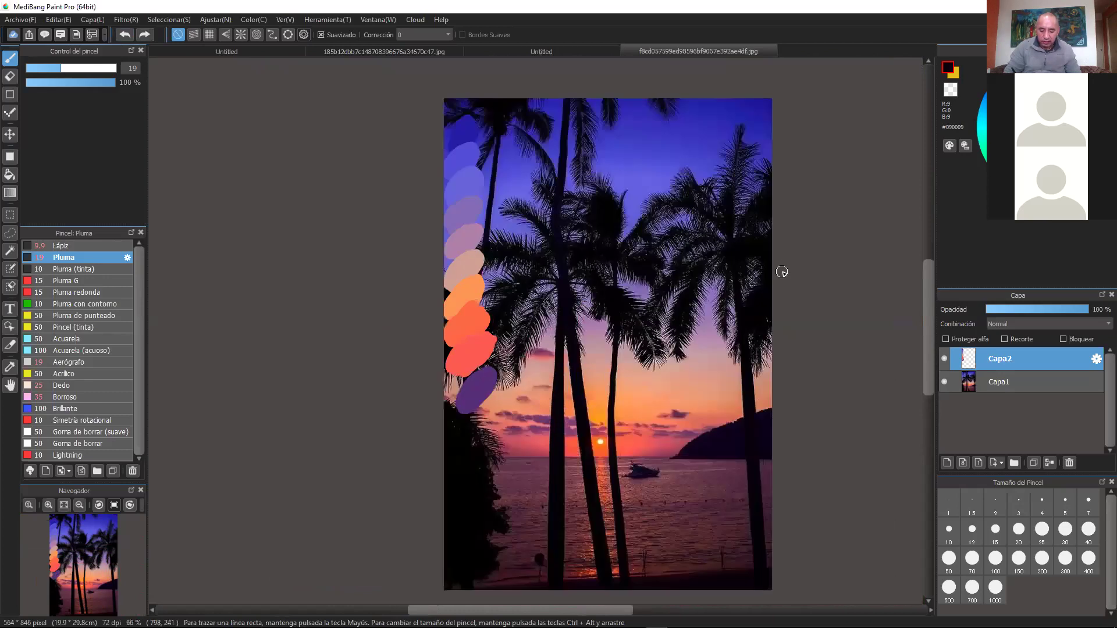
mouse_move(751, 354)
mouse_down()
mouse_move(773, 305)
mouse_move(776, 354)
mouse_move(780, 310)
mouse_up()
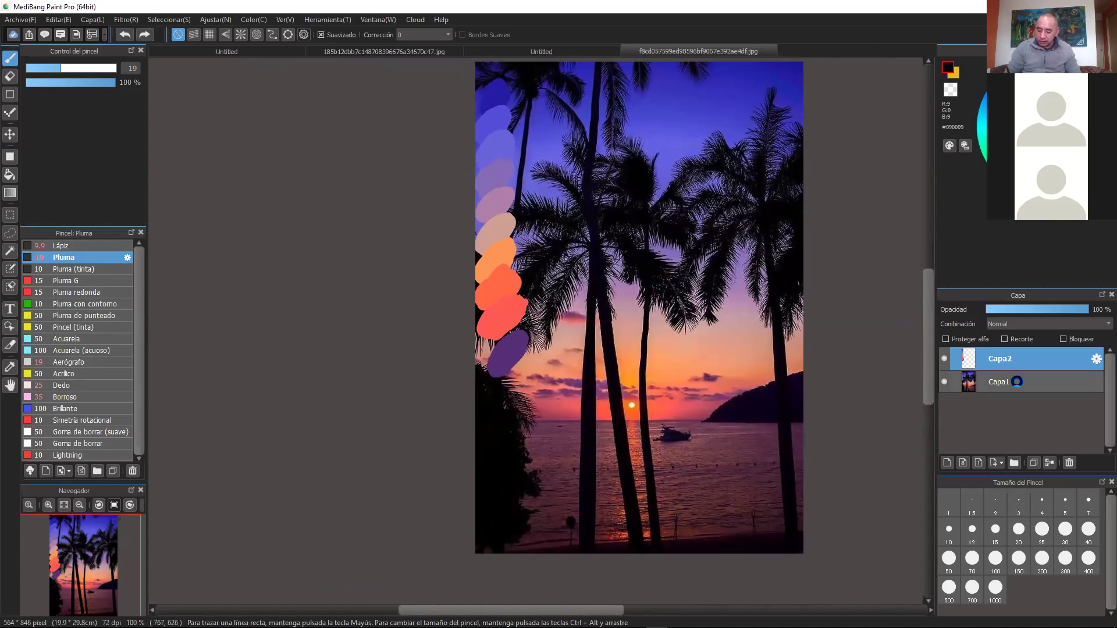
click(1016, 382)
click(947, 463)
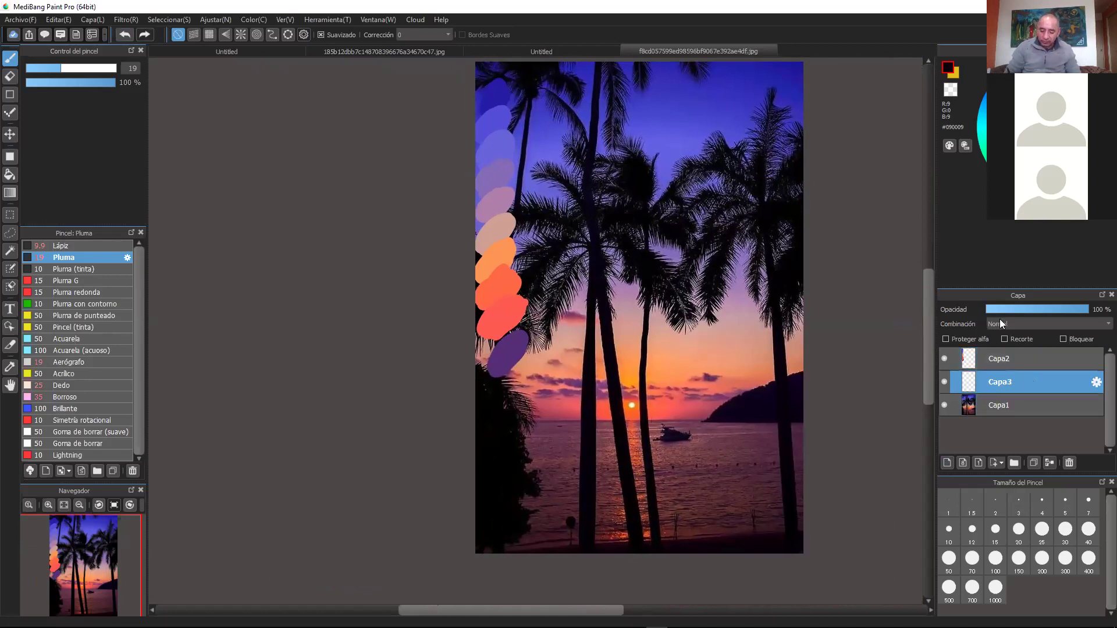
Sample the near-white of the sun as the brush colour, and make the swatch layer Capa2 active
drag(817, 299, 821, 329)
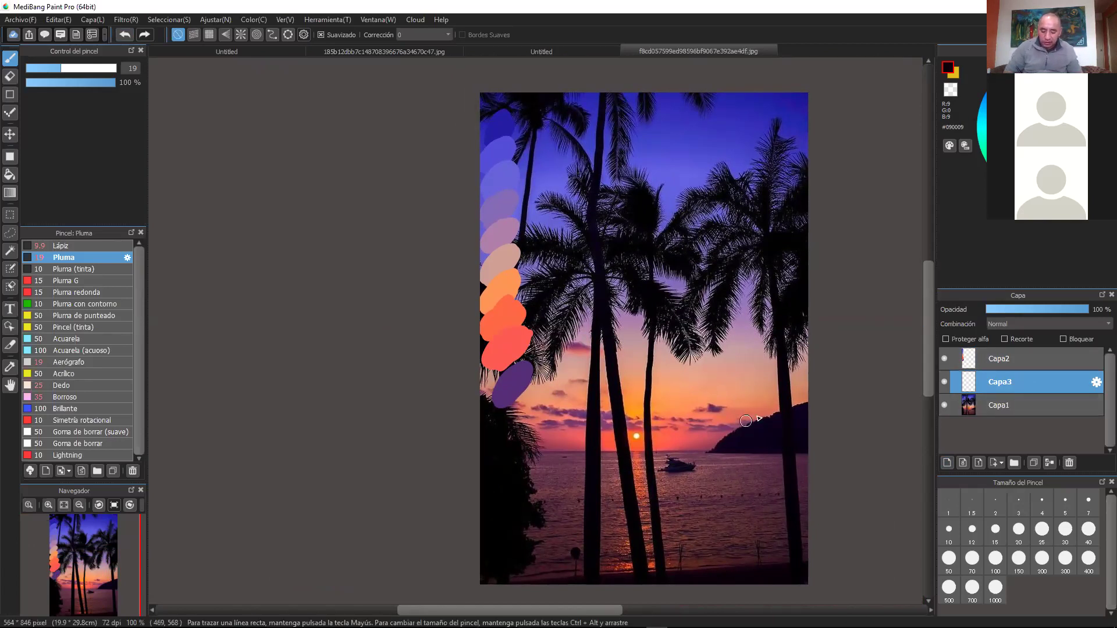
key(ctrl+plus)
drag(860, 472, 812, 296)
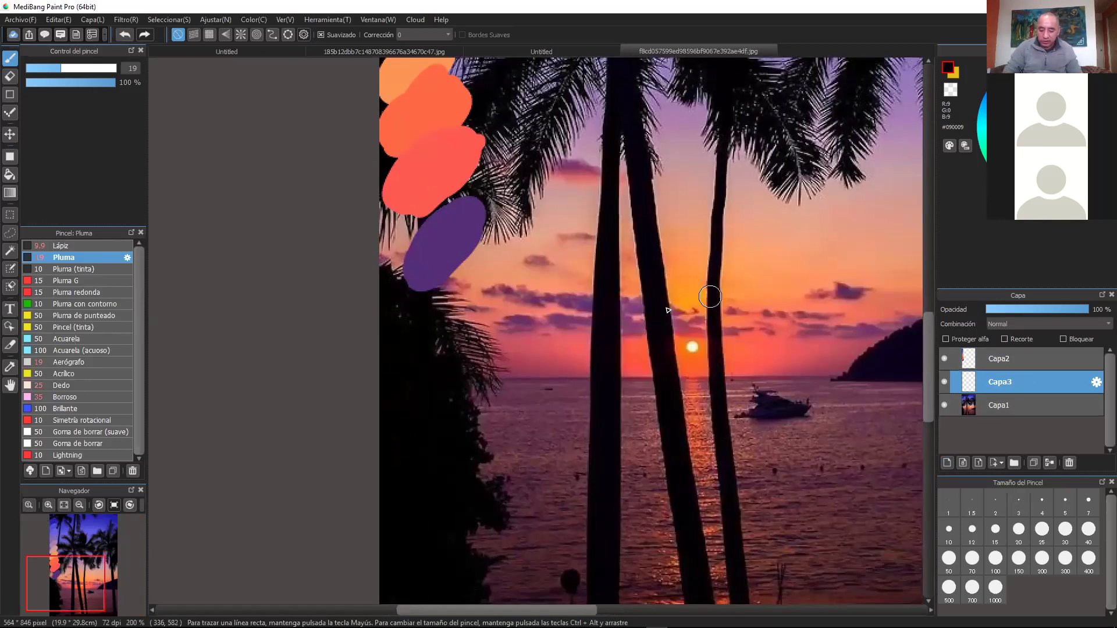
alt+click(692, 347)
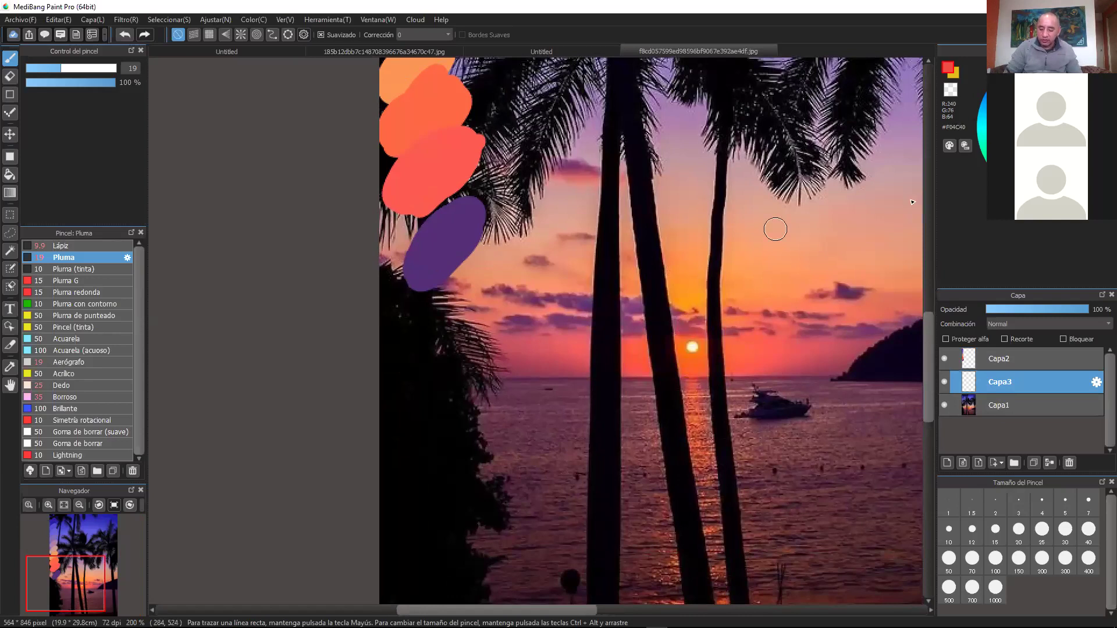
alt+click(692, 347)
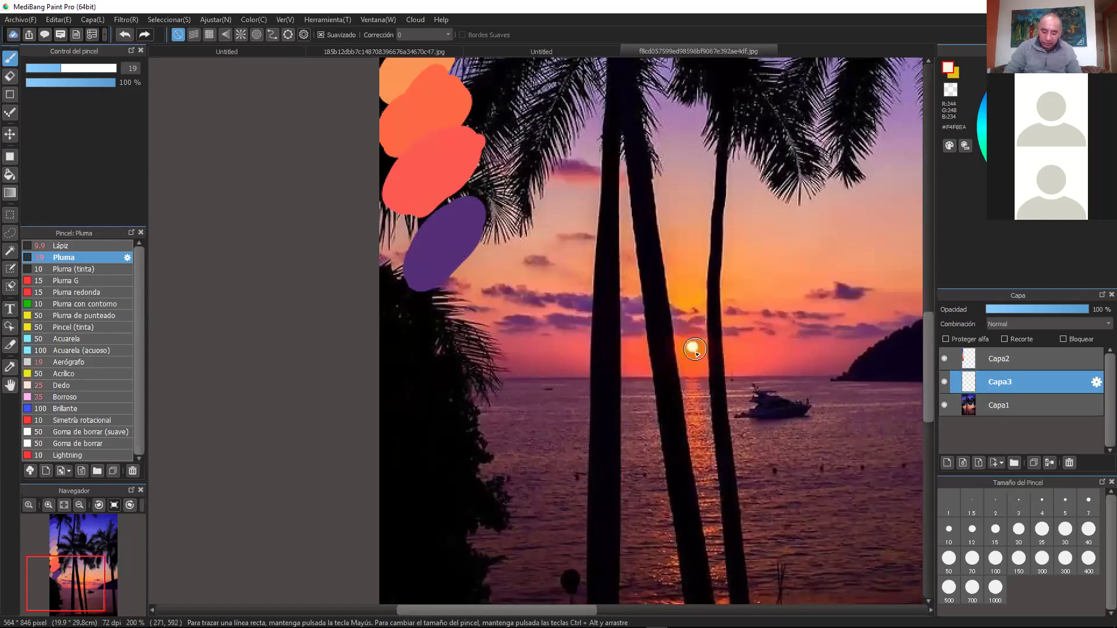
alt+click(693, 341)
alt+click(693, 346)
drag(657, 215, 738, 352)
drag(704, 246, 751, 371)
drag(797, 250, 775, 189)
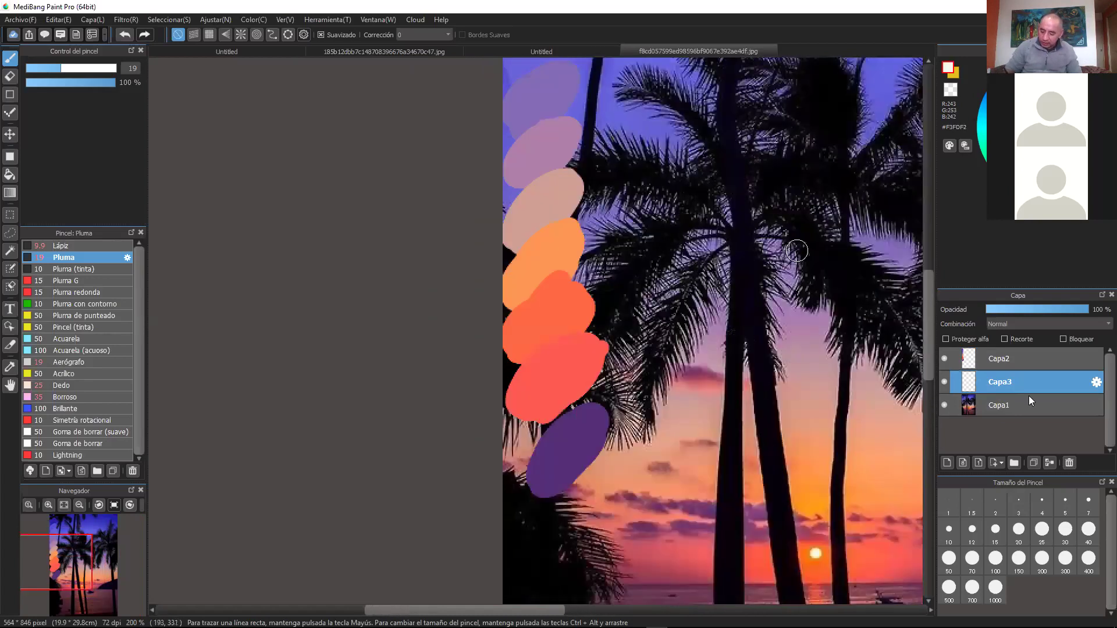
click(1018, 352)
drag(696, 404, 757, 359)
drag(658, 317, 678, 329)
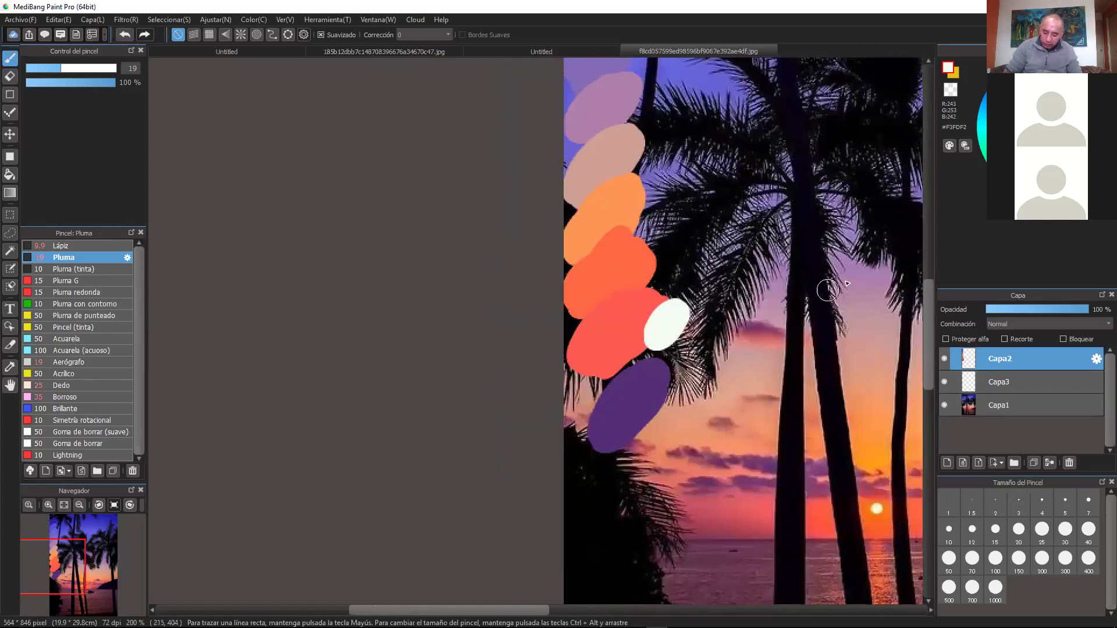
click(124, 35)
Paint a near-white swatch beside the purple one, and add a pale yellow swatch sampled from the sun's rim
scroll(899, 478, up, 1)
drag(899, 509, 508, 203)
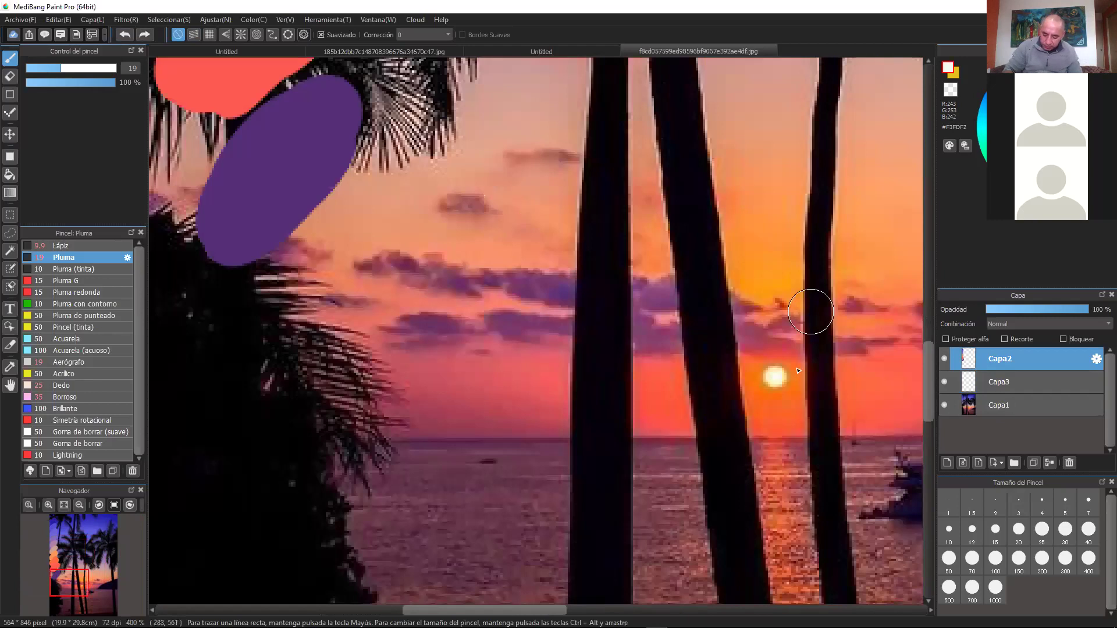
mouse_move(332, 194)
mouse_down()
mouse_move(349, 215)
mouse_move(345, 259)
mouse_move(429, 235)
mouse_move(429, 224)
mouse_move(407, 295)
mouse_up()
right_click(785, 372)
scroll(723, 324, down, 4)
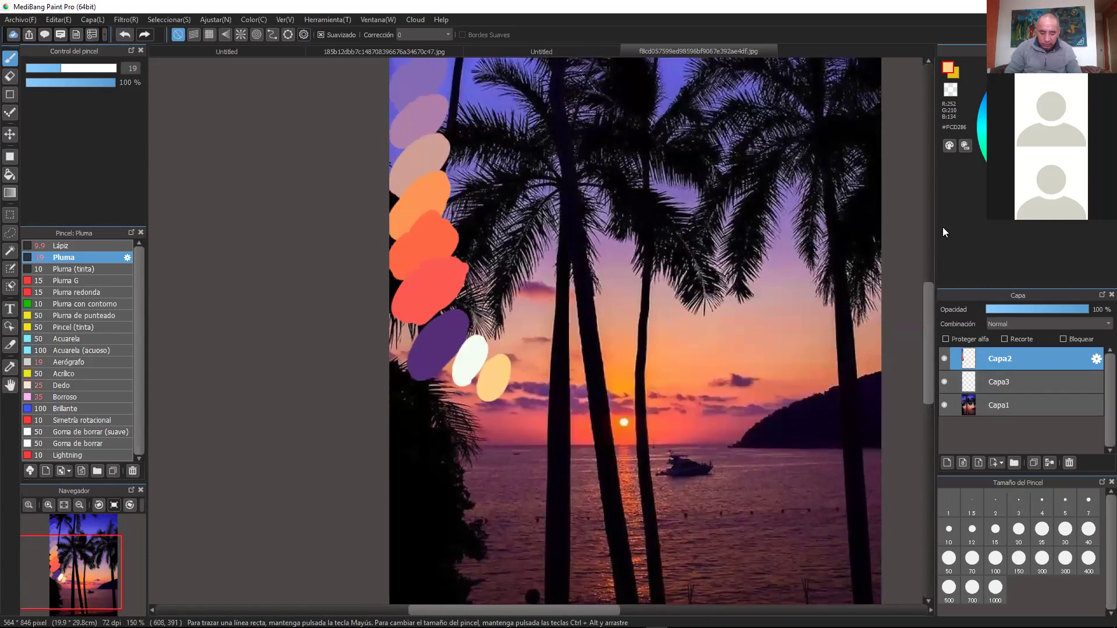
scroll(721, 330, down, 1)
drag(726, 426, 731, 393)
drag(721, 301, 756, 357)
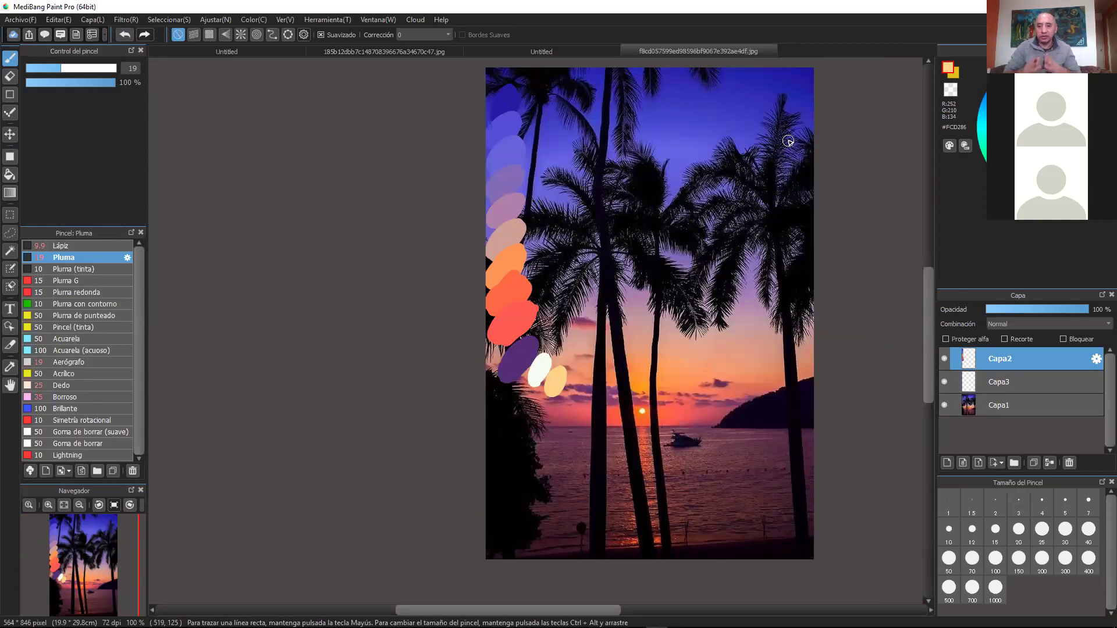
drag(840, 346, 845, 403)
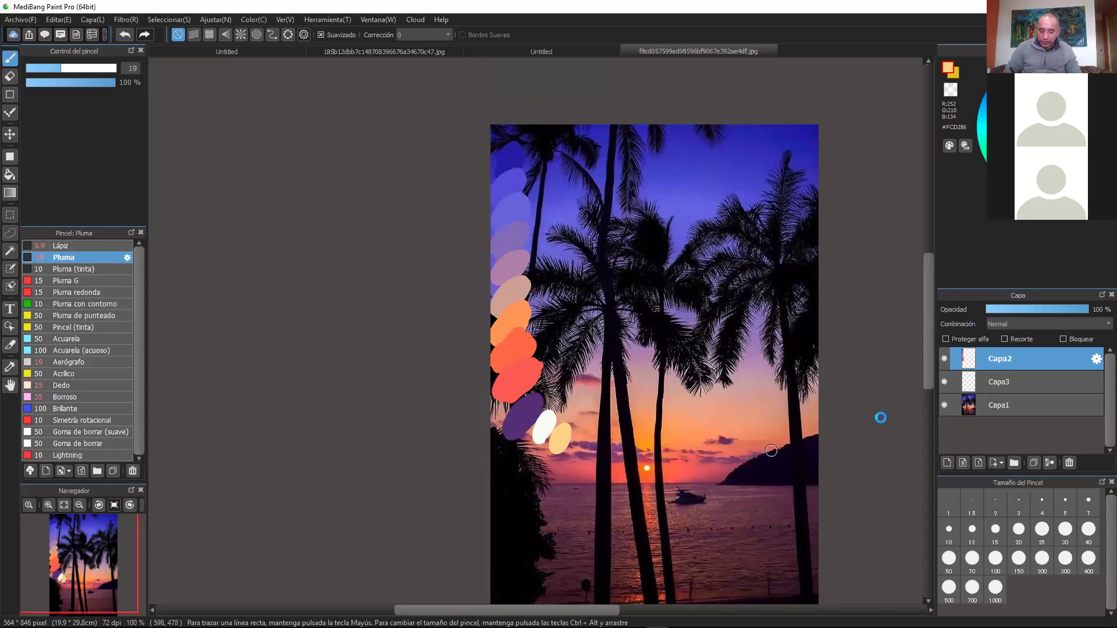
key(ctrl+plus)
scroll(867, 423, down, 2)
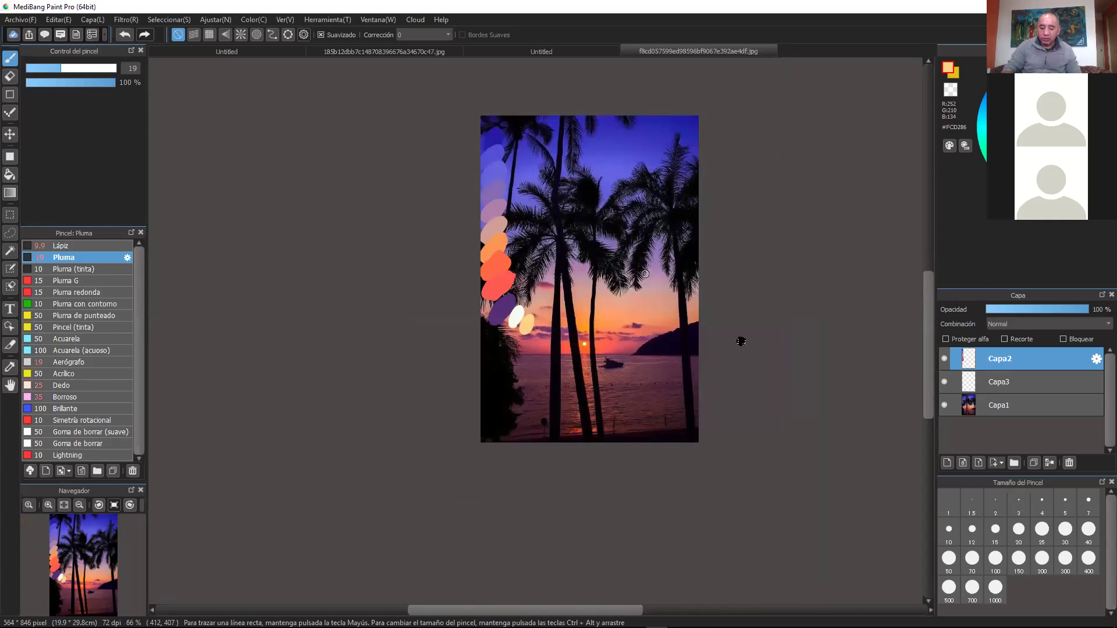
scroll(772, 339, up, 2)
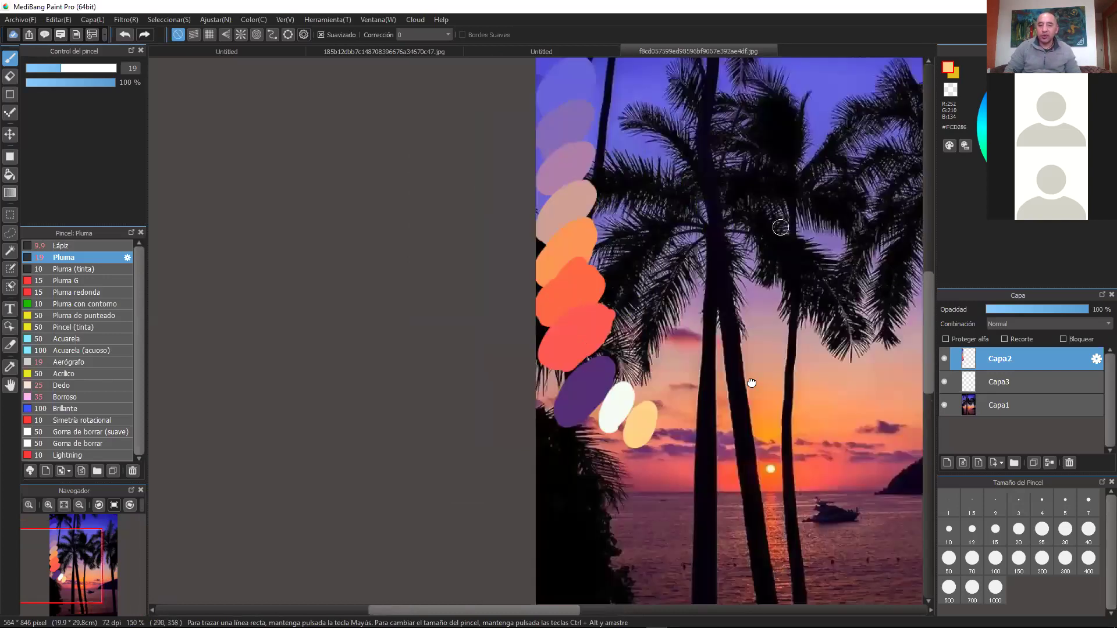
scroll(751, 383, down, 2)
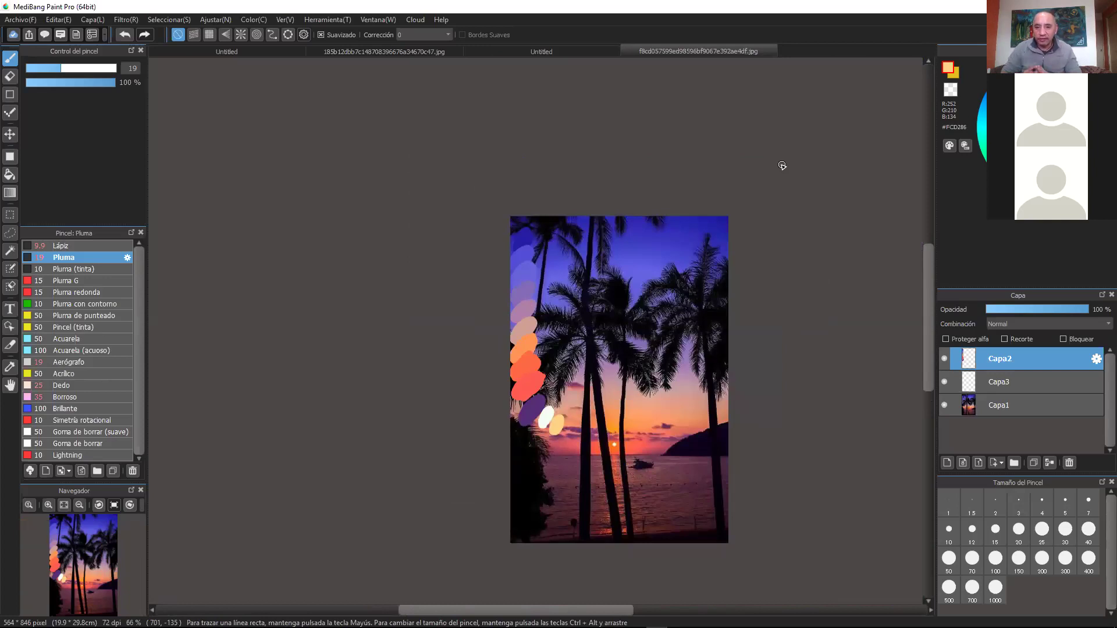
scroll(823, 312, up, 3)
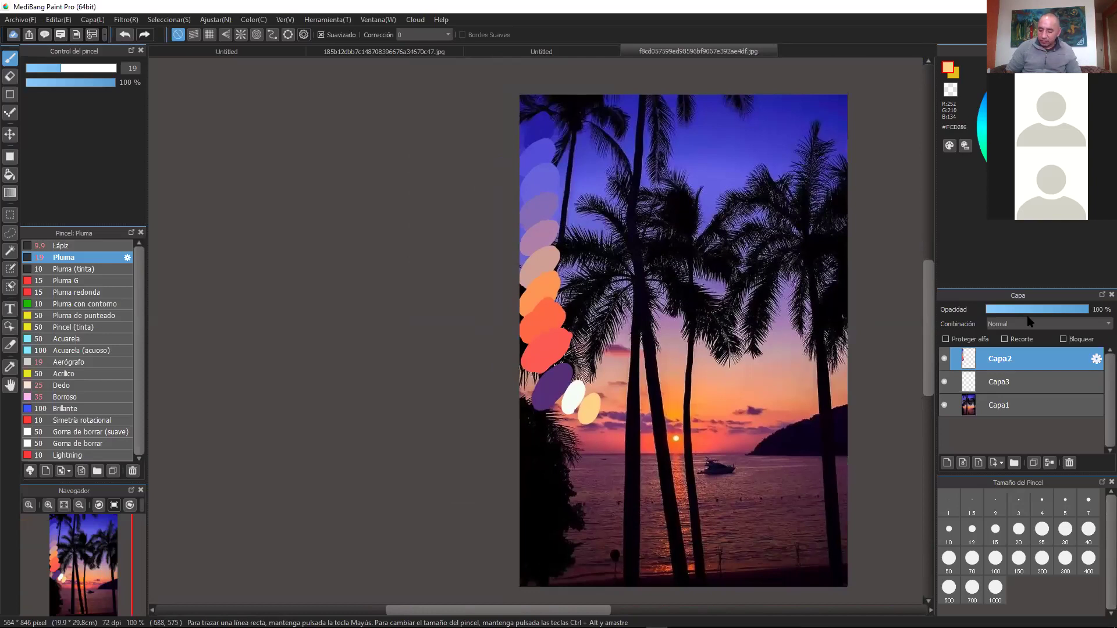
Make Capa3 the active layer and sample the deep blue of the uppermost swatch as the brush colour
click(1028, 389)
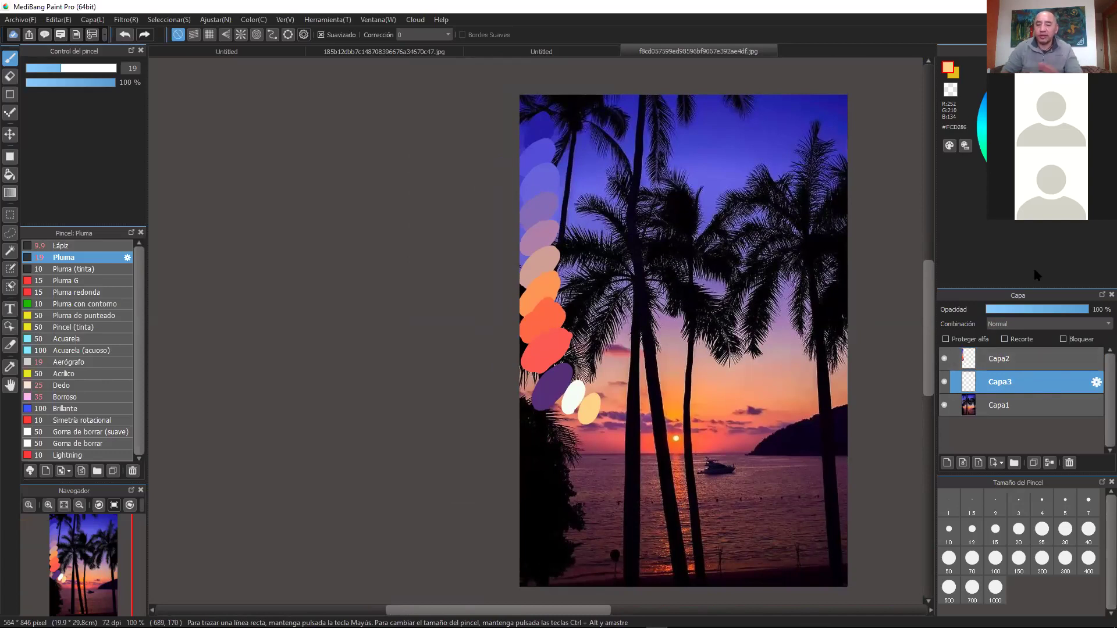
alt+click(544, 121)
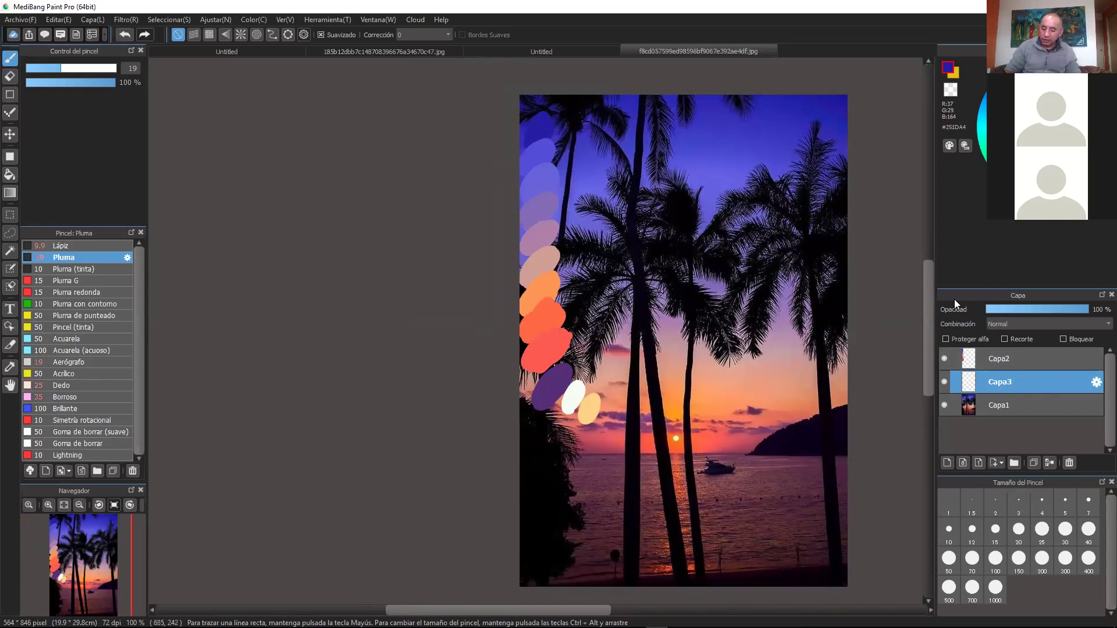
Set the brush size to 119 and paint deep blue, medium blue and lighter blue bands across the upper sky, sampling the swatches
drag(85, 68, 90, 68)
drag(110, 68, 113, 68)
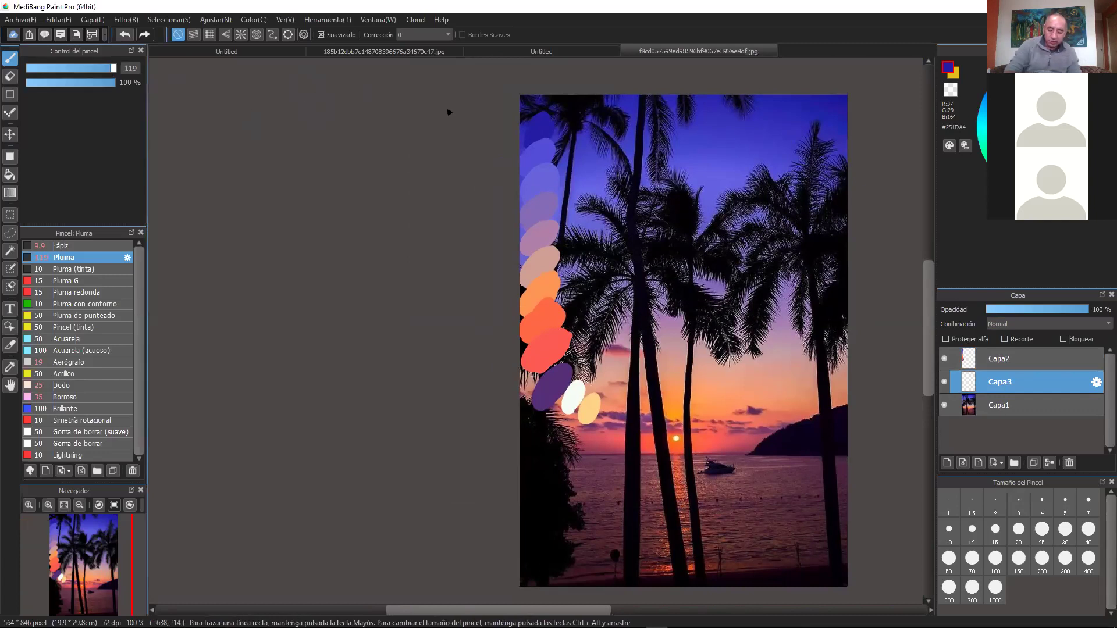
drag(850, 115, 670, 105)
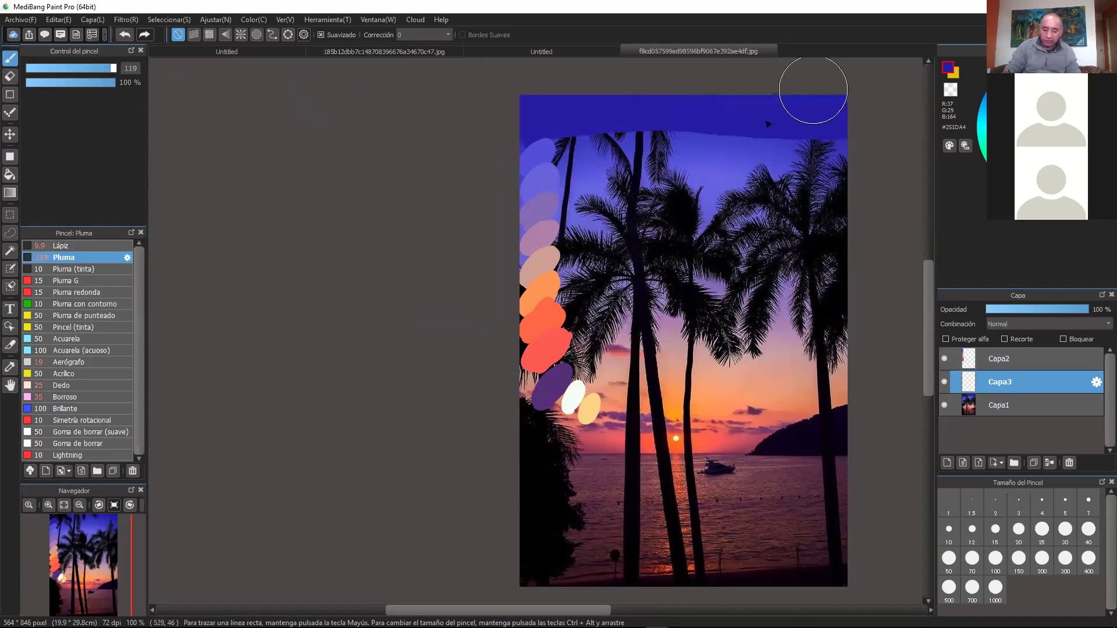
alt+click(540, 151)
mouse_move(855, 160)
mouse_down()
mouse_move(557, 157)
mouse_move(531, 128)
mouse_up()
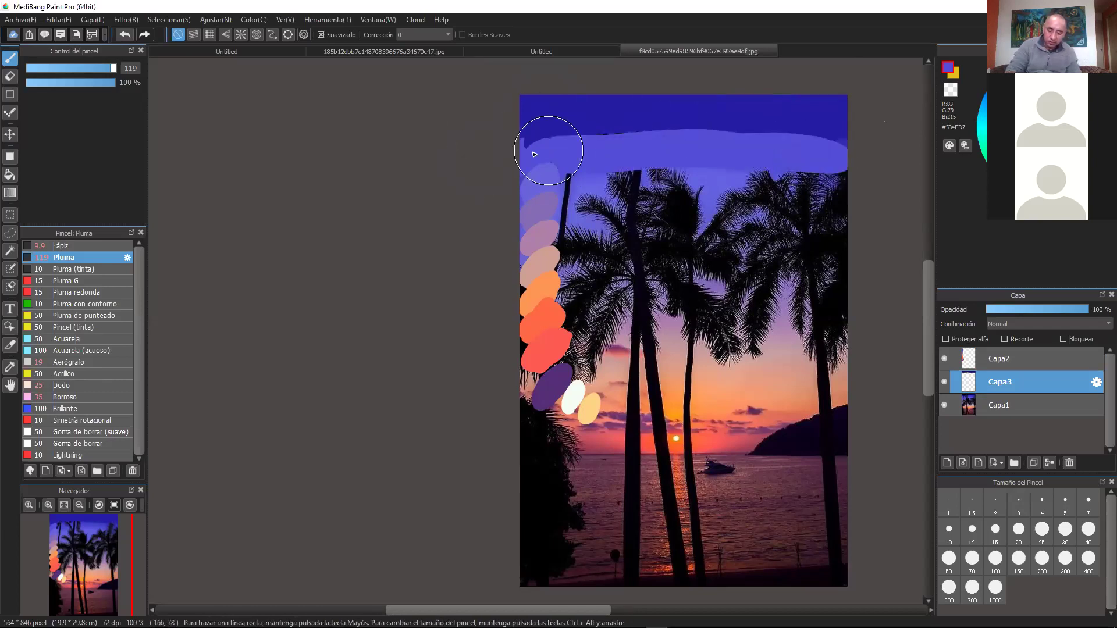
alt+click(626, 130)
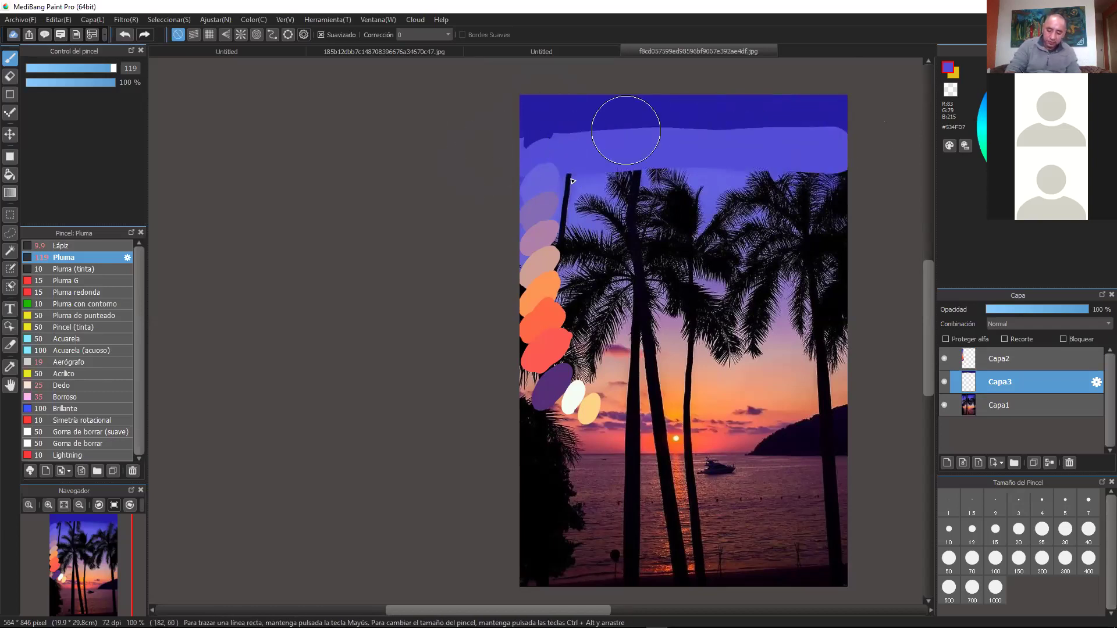
mouse_move(531, 195)
mouse_down()
mouse_move(664, 193)
mouse_move(617, 180)
mouse_move(848, 187)
mouse_move(823, 179)
mouse_up()
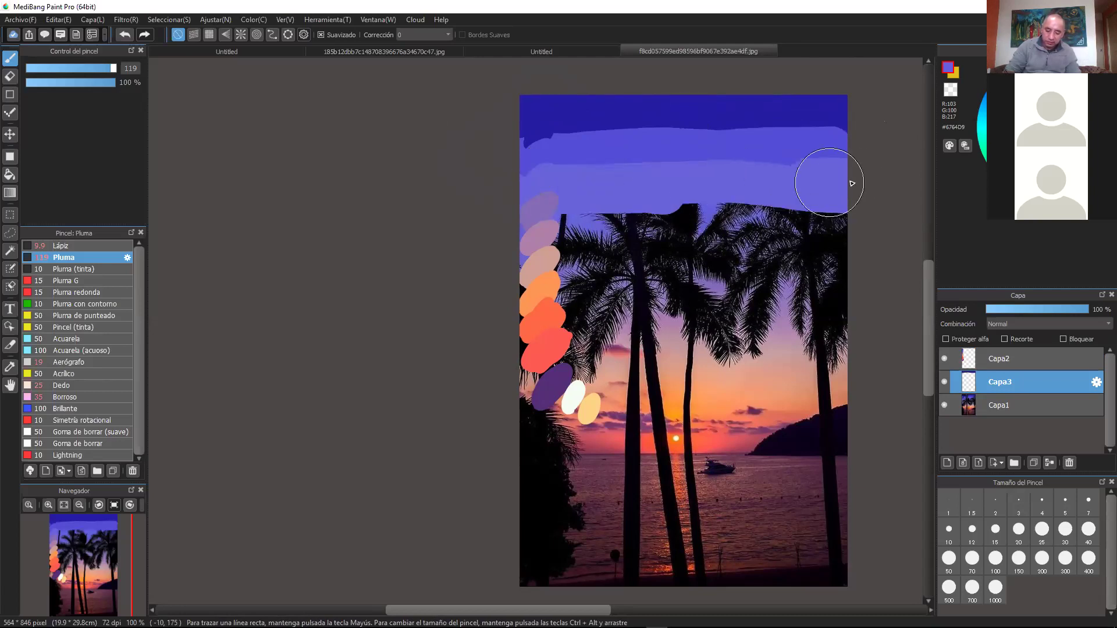
Paint muted purple, mauve and beige bands across the middle of the sky, sampling each colour from its swatch
alt+click(539, 212)
drag(840, 232, 533, 225)
drag(503, 264, 905, 284)
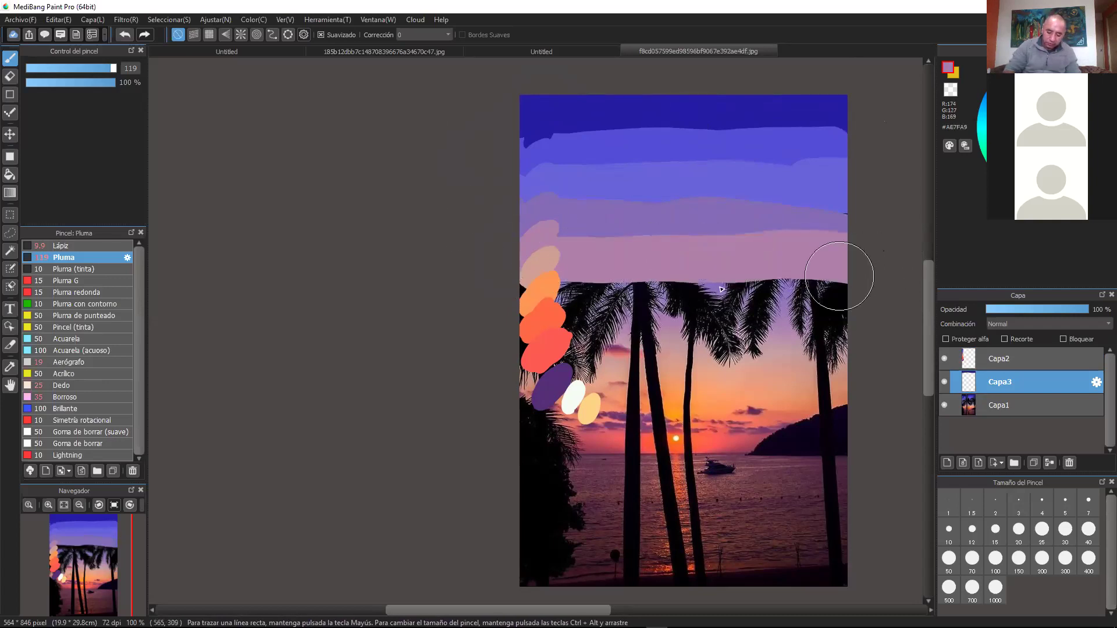
alt+click(552, 261)
drag(845, 302, 512, 294)
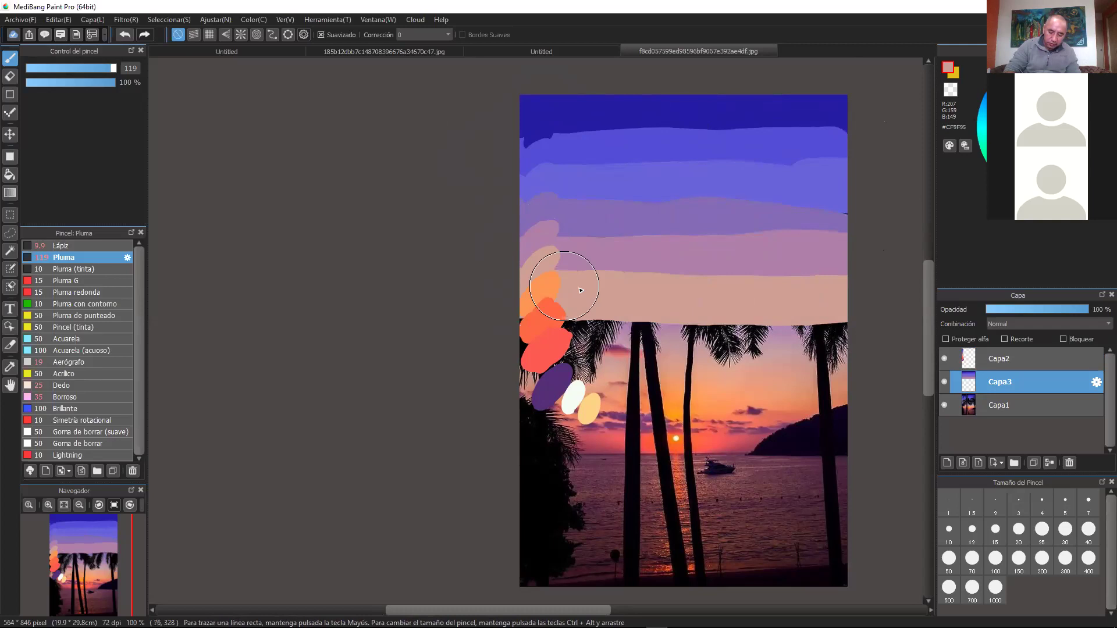
Paint orange, red-orange and coral bands across the lower sky down to the horizon, using the swatch colours
alt+click(551, 295)
mouse_move(844, 339)
mouse_down()
mouse_move(823, 339)
mouse_move(859, 345)
mouse_move(599, 331)
mouse_move(520, 340)
mouse_up()
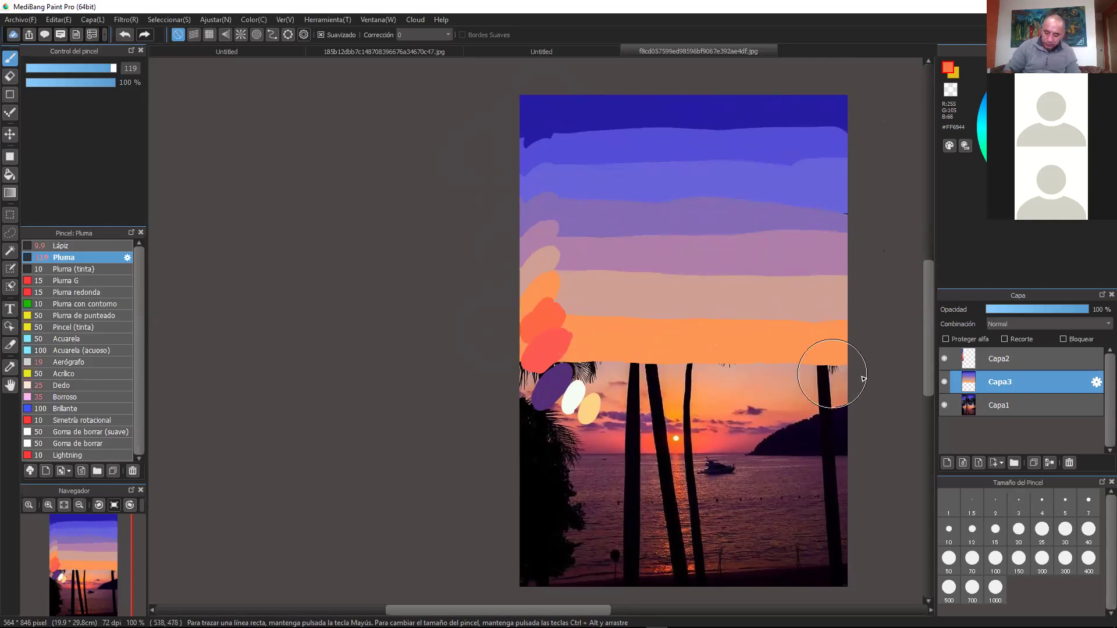
mouse_move(847, 389)
mouse_down()
mouse_move(819, 379)
mouse_move(831, 375)
mouse_move(553, 377)
mouse_up()
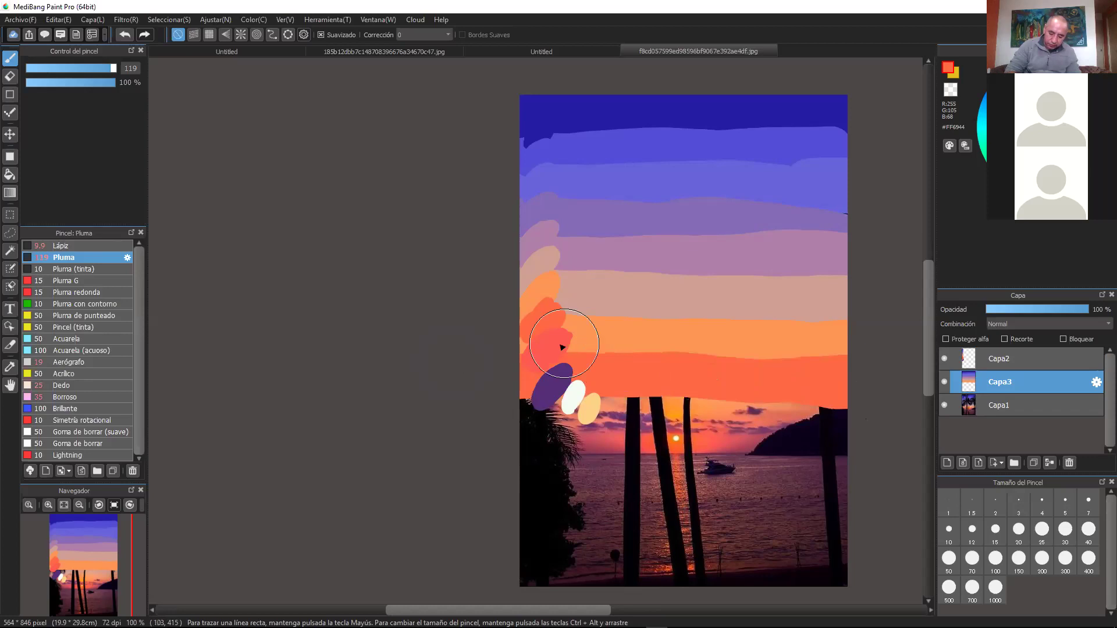
drag(860, 422, 496, 411)
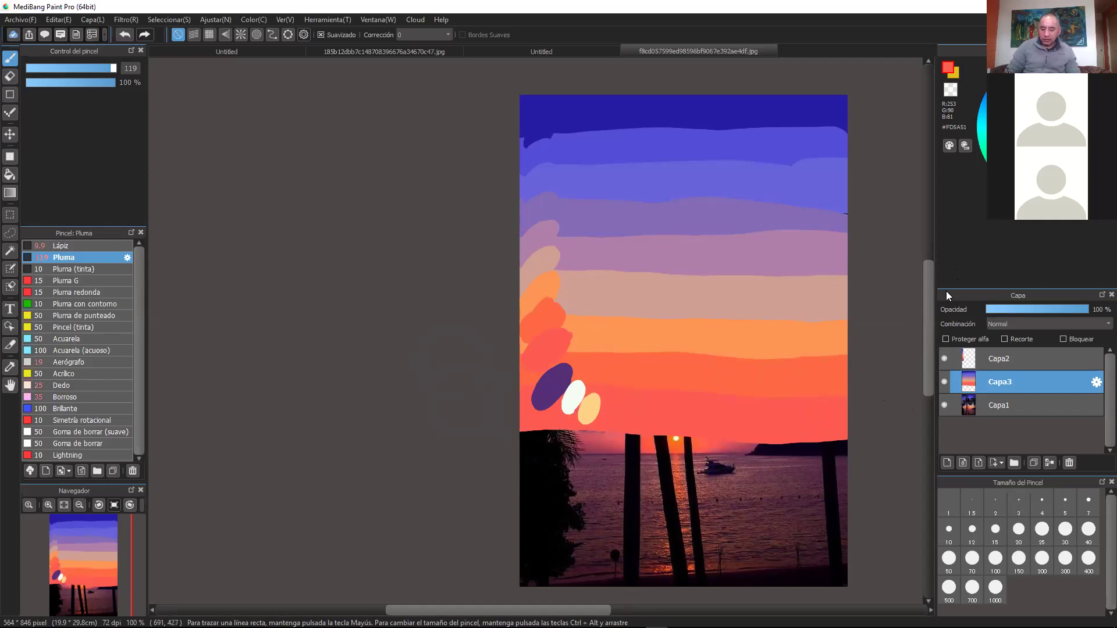
Hide the swatch layer Capa2 and the photo layer Capa1
click(945, 358)
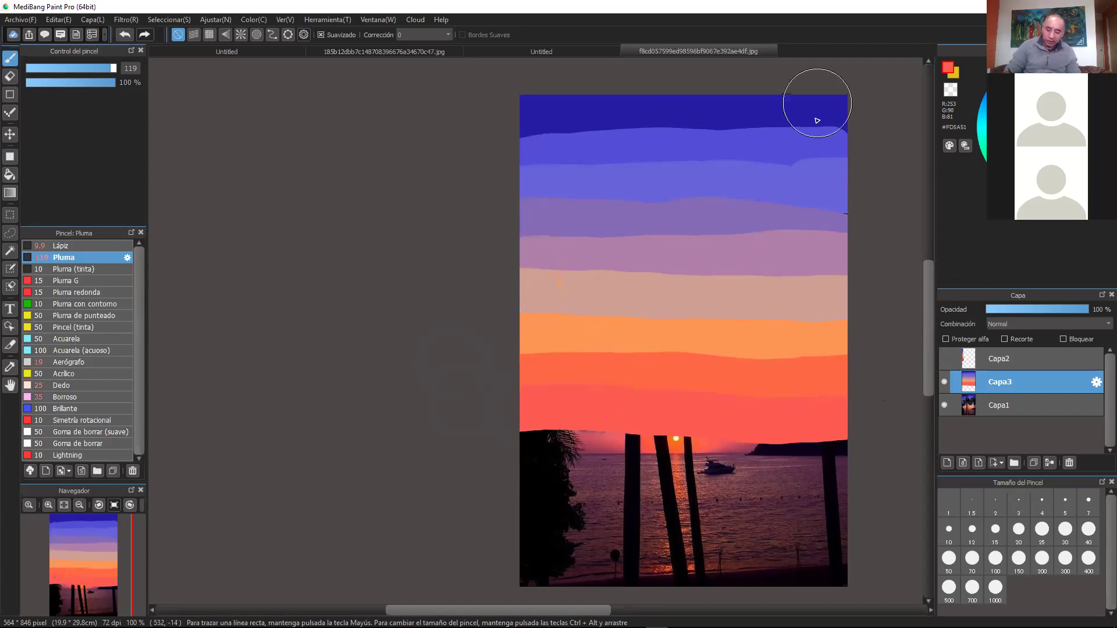
right_click(792, 218)
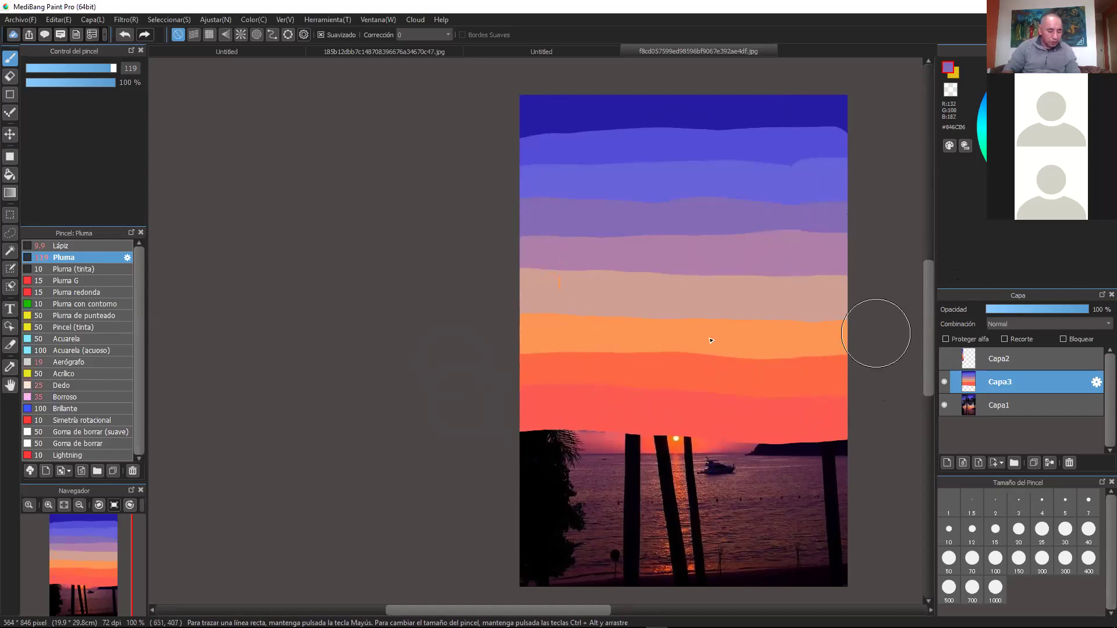
click(945, 405)
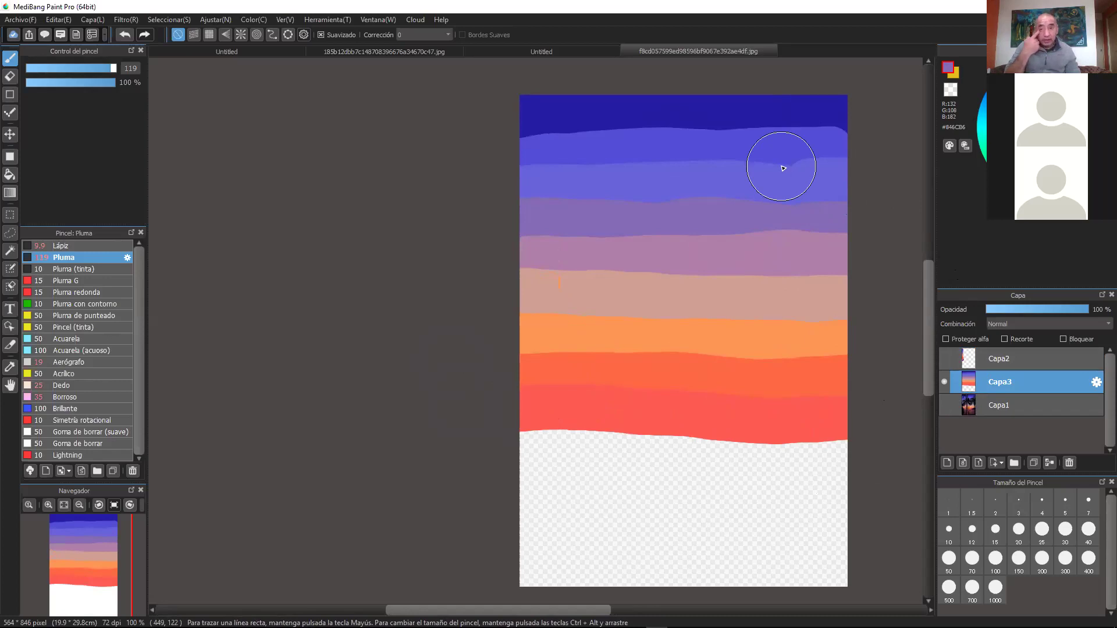
Blend the edges between the sky bands with the Borroso brush at size 137, enabling Proteger alfa before blending the lower bands
click(85, 396)
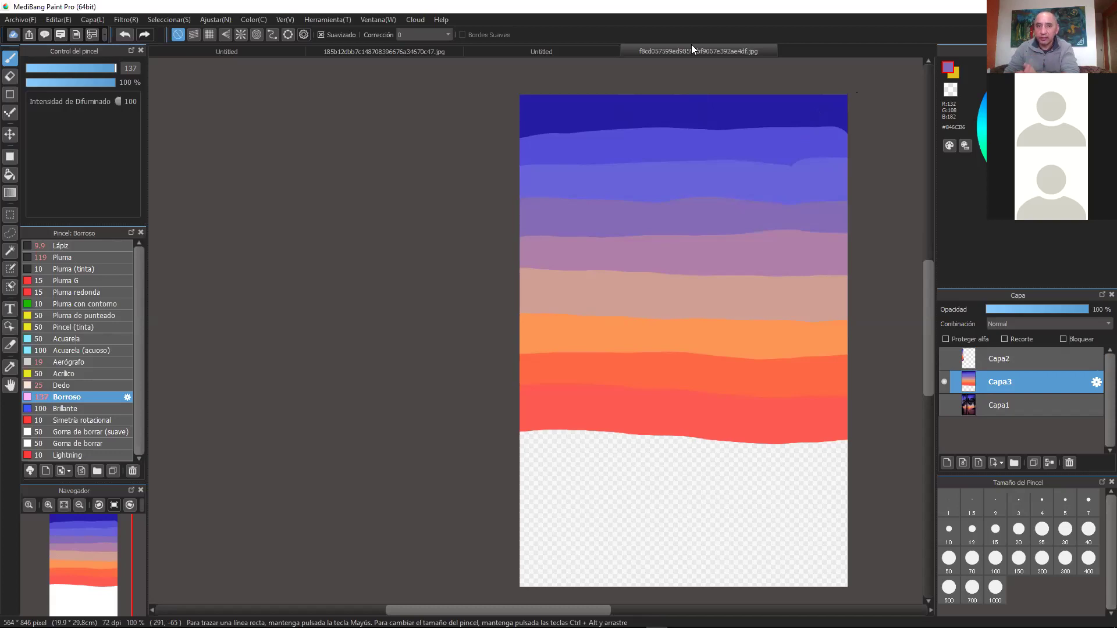
mouse_move(571, 119)
mouse_down()
mouse_move(759, 139)
mouse_move(538, 137)
mouse_move(703, 129)
mouse_move(503, 149)
mouse_move(909, 125)
mouse_move(577, 140)
mouse_move(750, 139)
mouse_move(609, 117)
mouse_move(837, 128)
mouse_move(584, 122)
mouse_move(874, 152)
mouse_move(816, 174)
mouse_move(595, 152)
mouse_move(859, 153)
mouse_move(558, 137)
mouse_move(847, 123)
mouse_move(628, 142)
mouse_move(842, 147)
mouse_move(532, 137)
mouse_move(892, 196)
mouse_up()
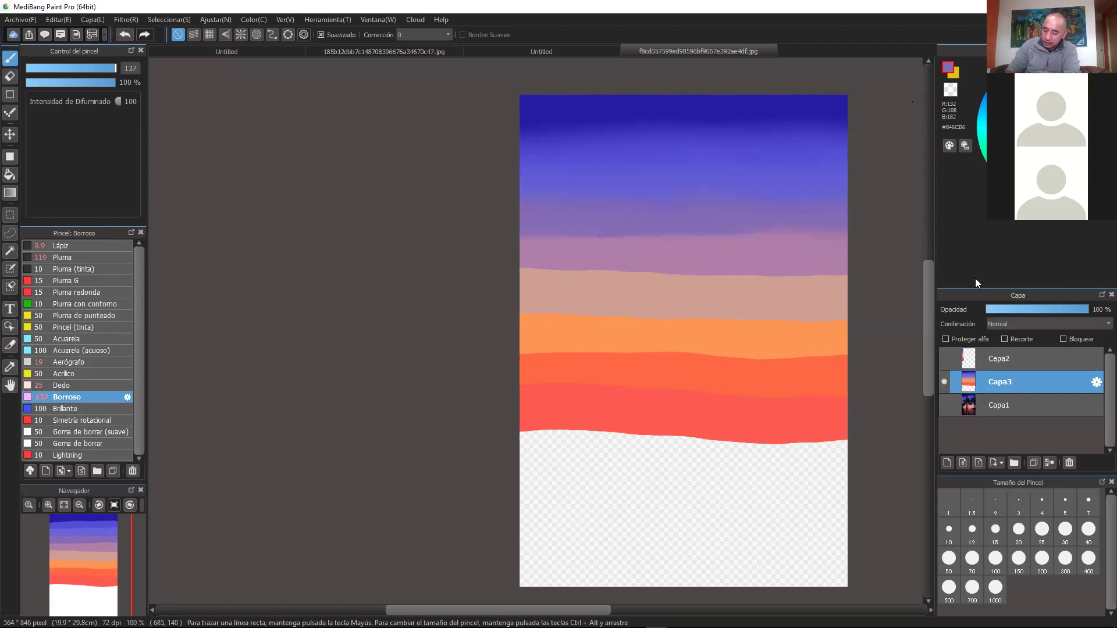
click(946, 339)
mouse_move(482, 248)
mouse_down()
mouse_move(576, 199)
mouse_move(895, 332)
mouse_move(835, 309)
mouse_move(758, 364)
mouse_move(774, 369)
mouse_move(531, 400)
mouse_up()
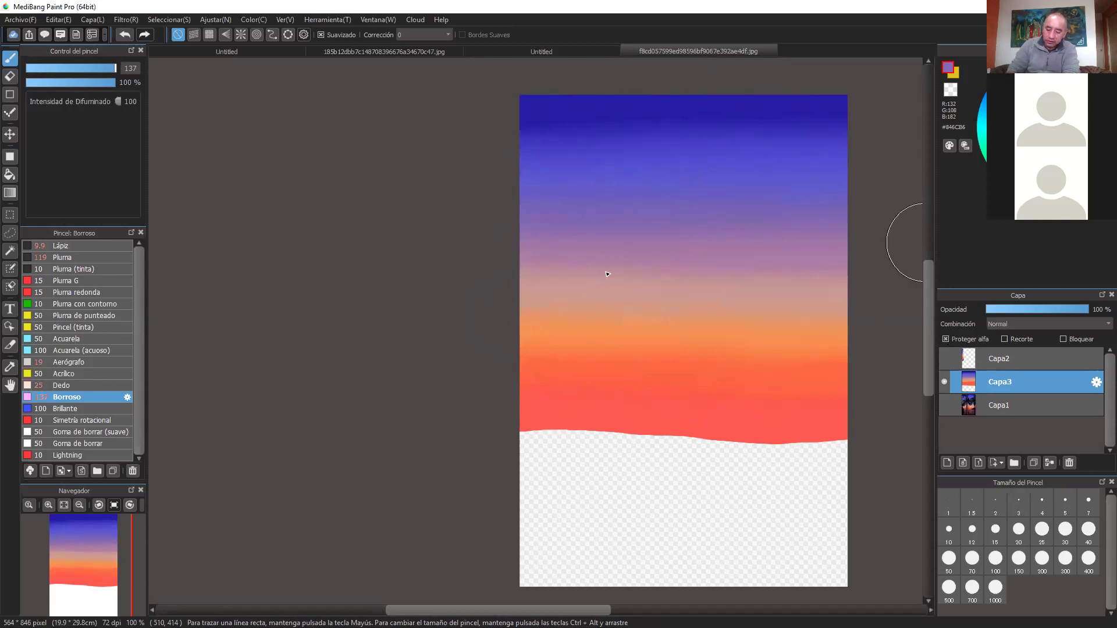
Enlarge the Borroso brush to size 355 and smooth the whole sky into a continuous gradient
drag(116, 68, 327, 73)
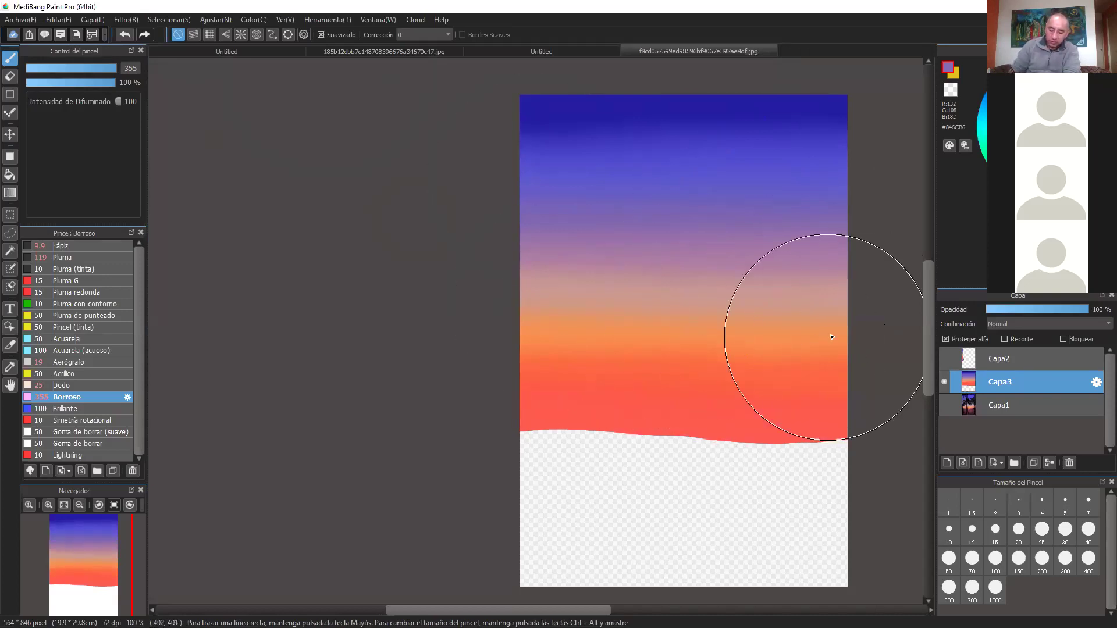
mouse_move(600, 336)
mouse_down()
mouse_move(538, 331)
mouse_move(507, 301)
mouse_move(848, 282)
mouse_move(845, 267)
mouse_move(750, 243)
mouse_move(501, 227)
mouse_move(530, 198)
mouse_move(885, 183)
mouse_move(882, 170)
mouse_move(506, 143)
mouse_move(548, 135)
mouse_move(905, 160)
mouse_move(481, 214)
mouse_move(551, 238)
mouse_move(864, 267)
mouse_move(853, 281)
mouse_move(486, 298)
mouse_move(479, 314)
mouse_move(595, 353)
mouse_move(877, 353)
mouse_move(850, 308)
mouse_move(555, 294)
mouse_move(487, 258)
mouse_move(591, 236)
mouse_move(874, 231)
mouse_move(618, 220)
mouse_move(481, 243)
mouse_move(523, 263)
mouse_move(869, 288)
mouse_move(840, 303)
mouse_move(516, 306)
mouse_move(529, 322)
mouse_move(862, 346)
mouse_move(818, 387)
mouse_move(470, 380)
mouse_move(502, 394)
mouse_move(896, 365)
mouse_move(487, 278)
mouse_move(876, 257)
mouse_move(524, 205)
mouse_move(499, 188)
mouse_move(897, 182)
mouse_move(553, 270)
mouse_move(894, 287)
mouse_move(611, 299)
mouse_move(767, 316)
mouse_move(681, 347)
mouse_move(719, 309)
mouse_move(675, 271)
mouse_move(884, 222)
mouse_move(509, 195)
mouse_move(892, 182)
mouse_move(529, 347)
mouse_move(936, 363)
mouse_up()
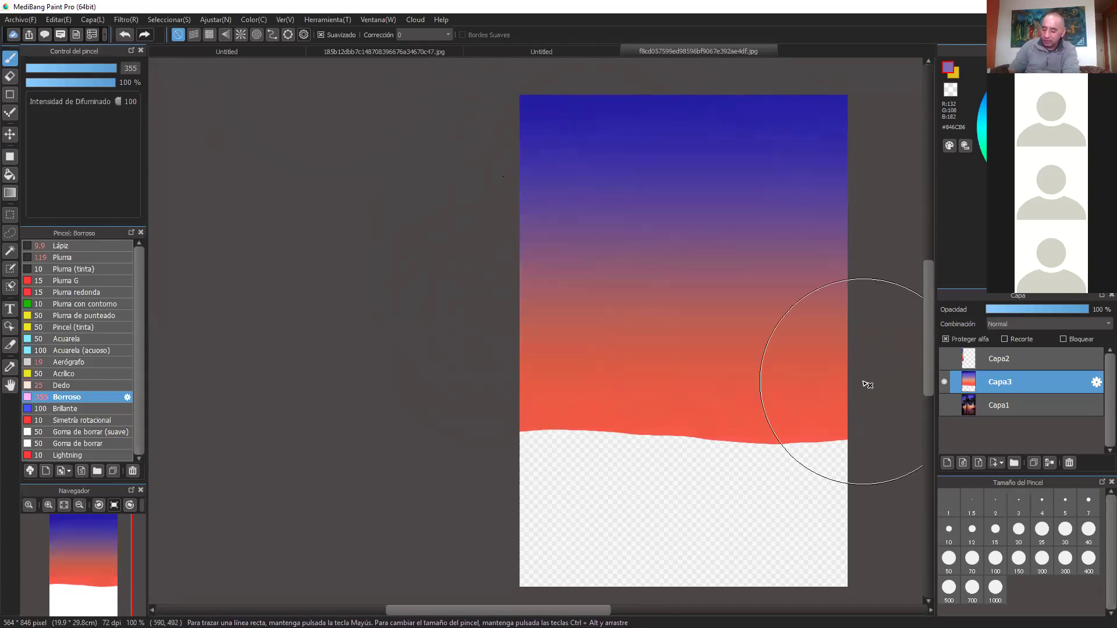
Show the photo layer Capa1 again and compare the painted sky with the reference by toggling Capa2 and Capa3
click(944, 359)
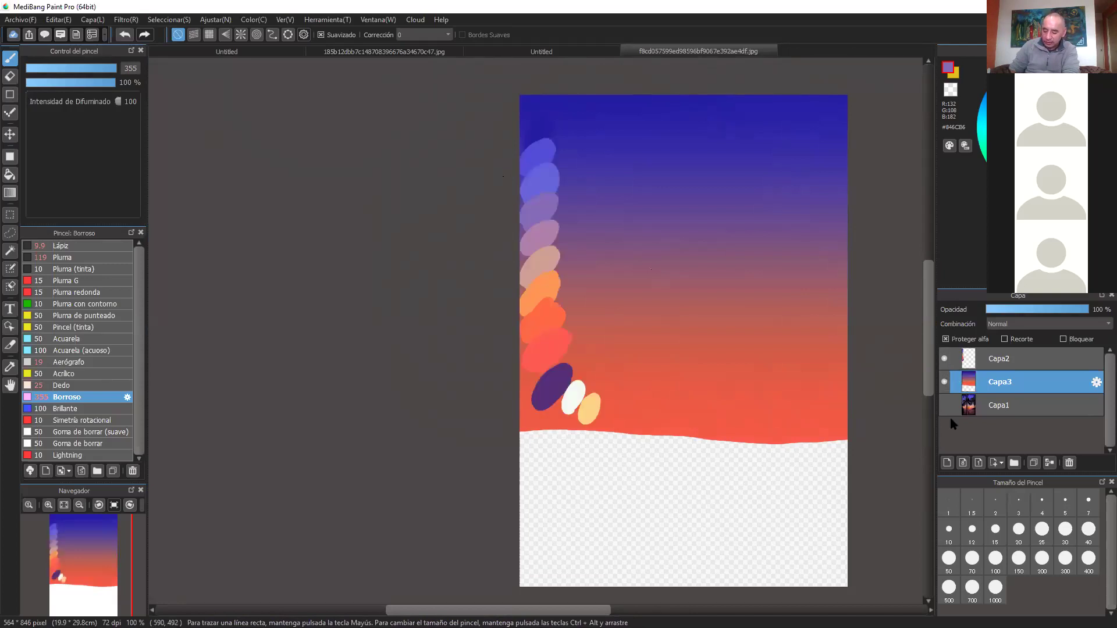
click(945, 405)
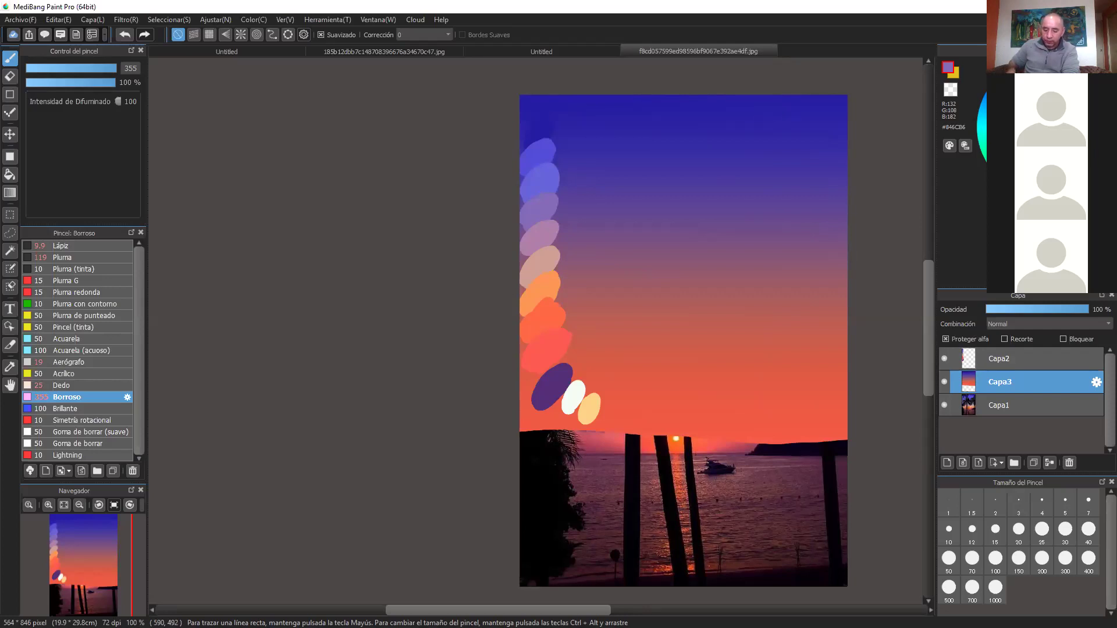
click(945, 358)
click(945, 357)
click(945, 382)
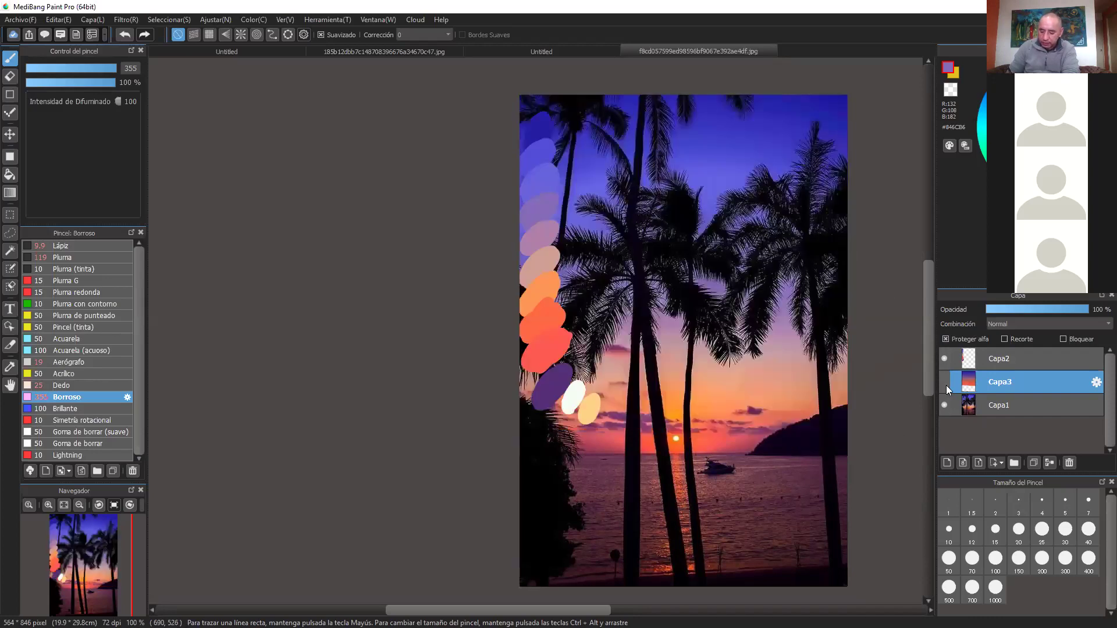
click(945, 382)
click(945, 359)
click(946, 360)
click(946, 359)
click(946, 383)
click(945, 382)
click(946, 383)
click(947, 383)
click(946, 384)
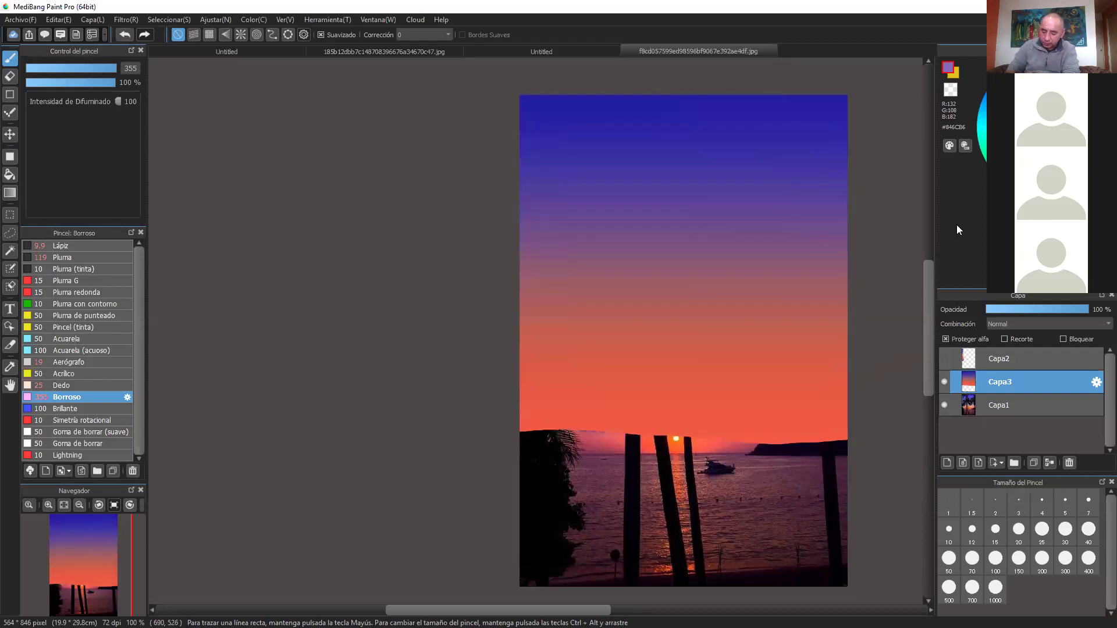
Sample the dark purple swatch as the brush colour, and hide Capa3 to examine the clouds in the photo up close
click(944, 359)
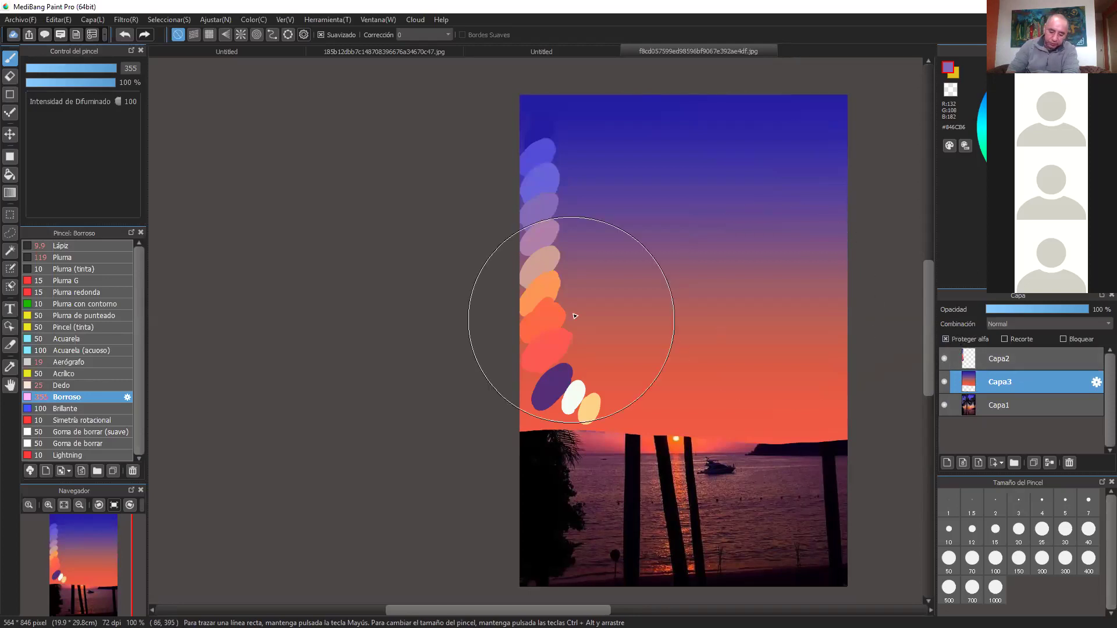
alt+click(562, 374)
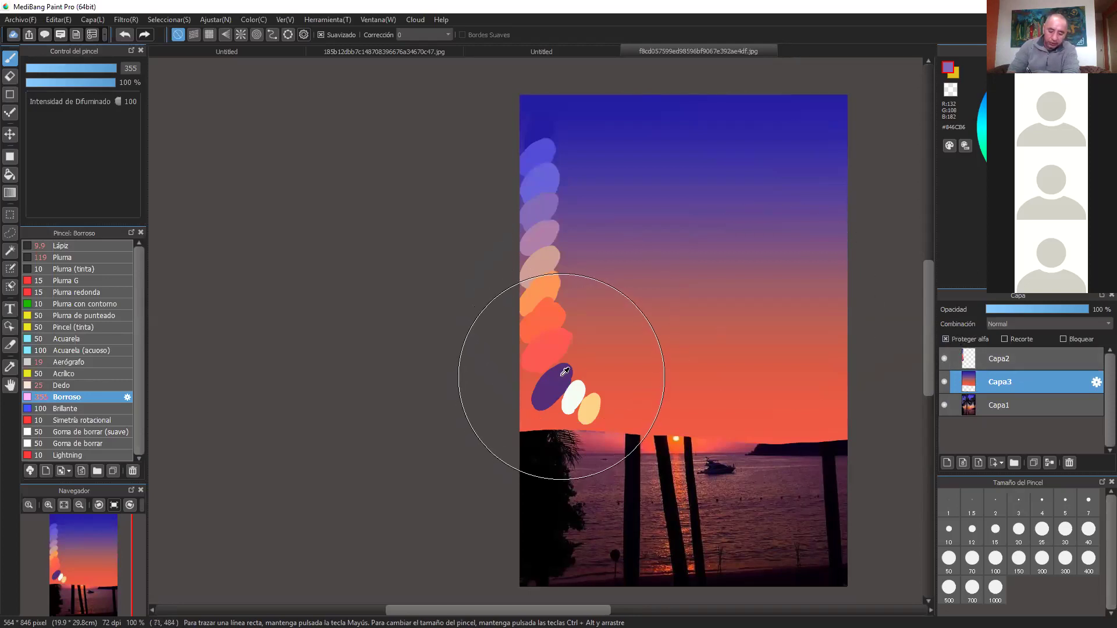
click(946, 358)
click(946, 358)
click(946, 358)
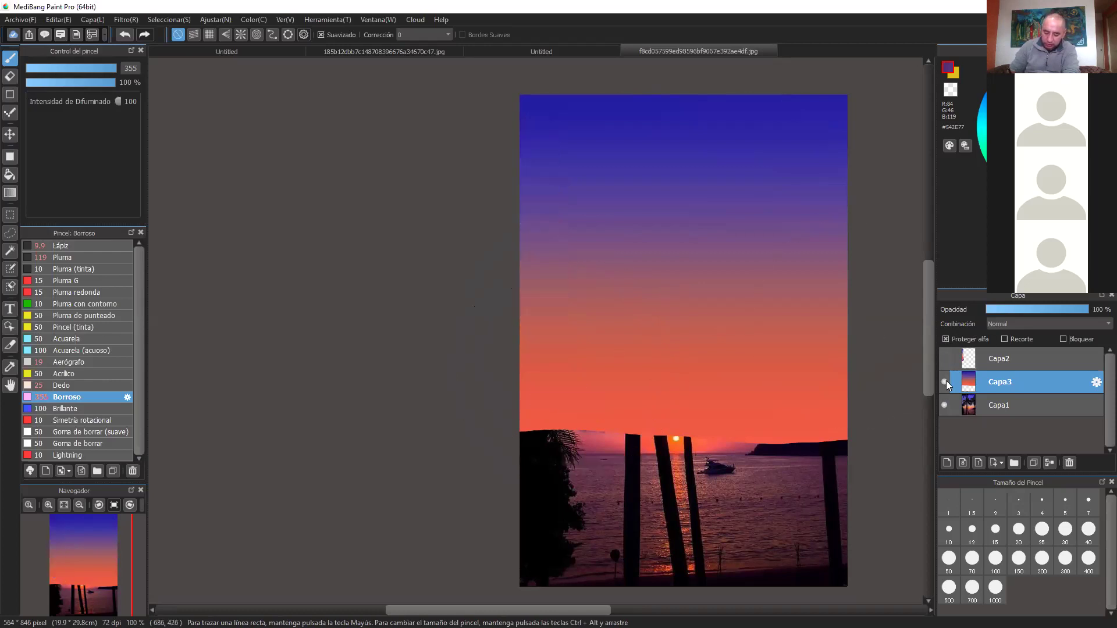
click(945, 382)
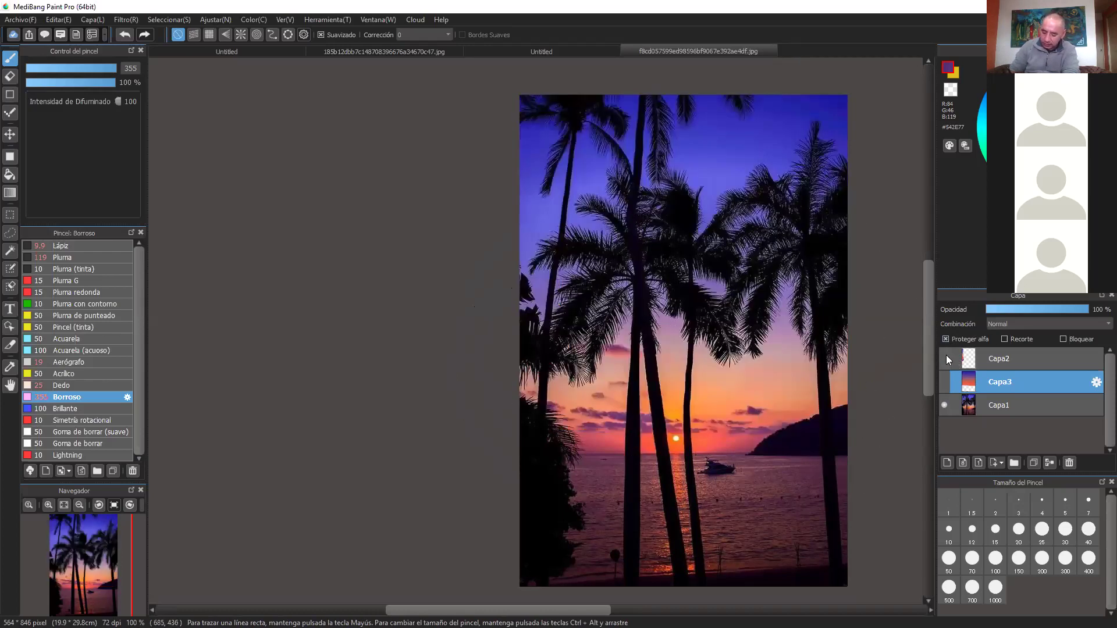
click(945, 358)
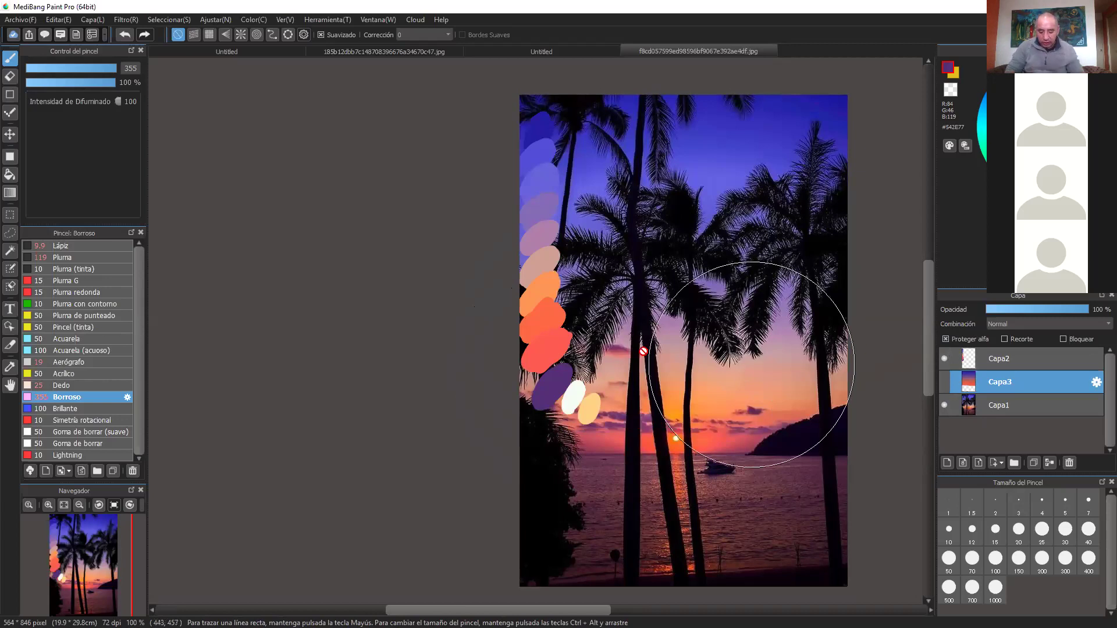
scroll(643, 351, up, 6)
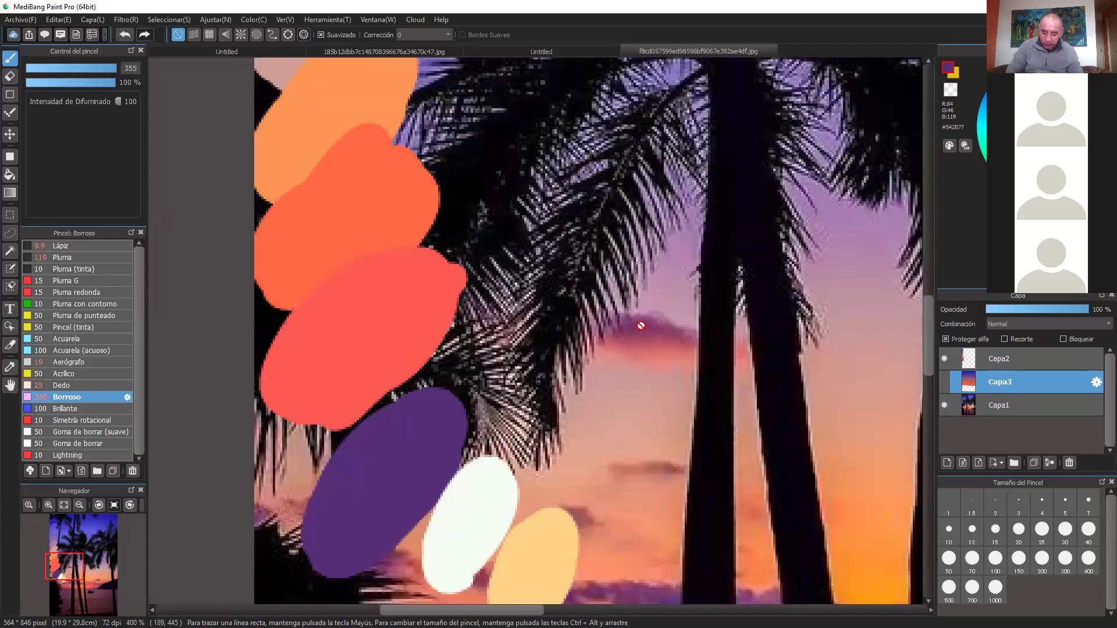
scroll(757, 378, down, 8)
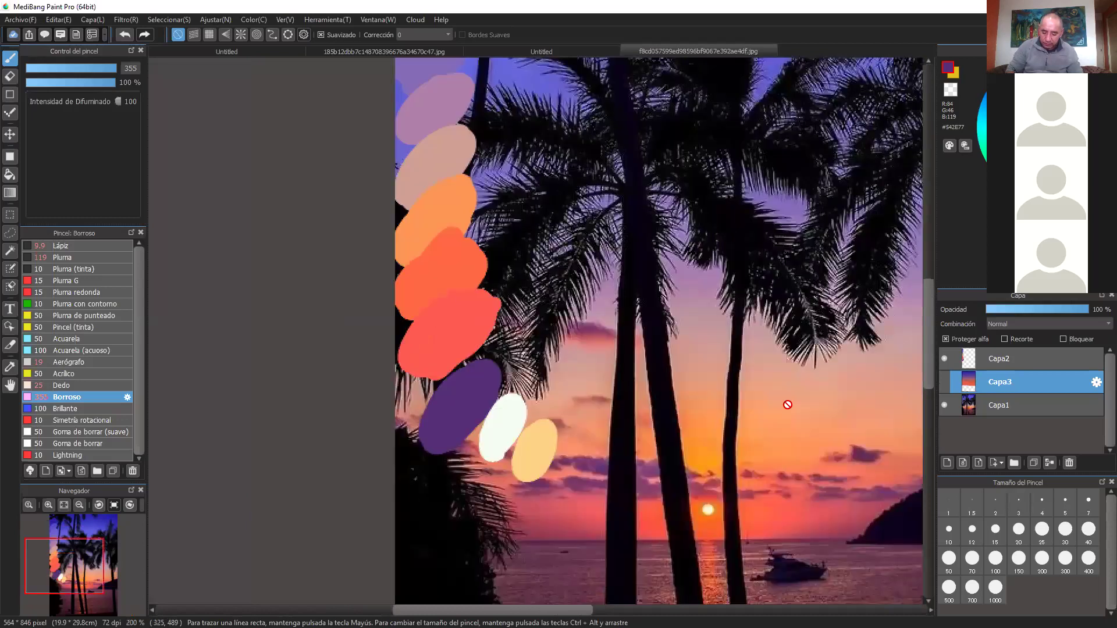
Show the painted sky layer Capa3 and hide the swatch layer Capa2
click(944, 382)
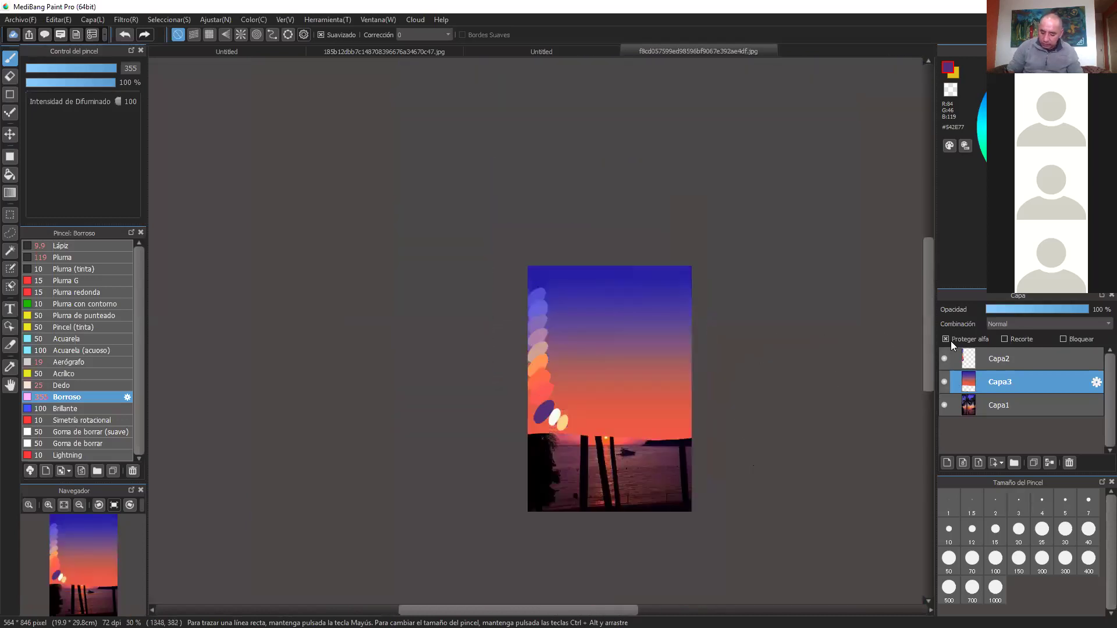
click(944, 359)
scroll(755, 317, up, 1)
drag(762, 354, 824, 370)
scroll(747, 308, up, 3)
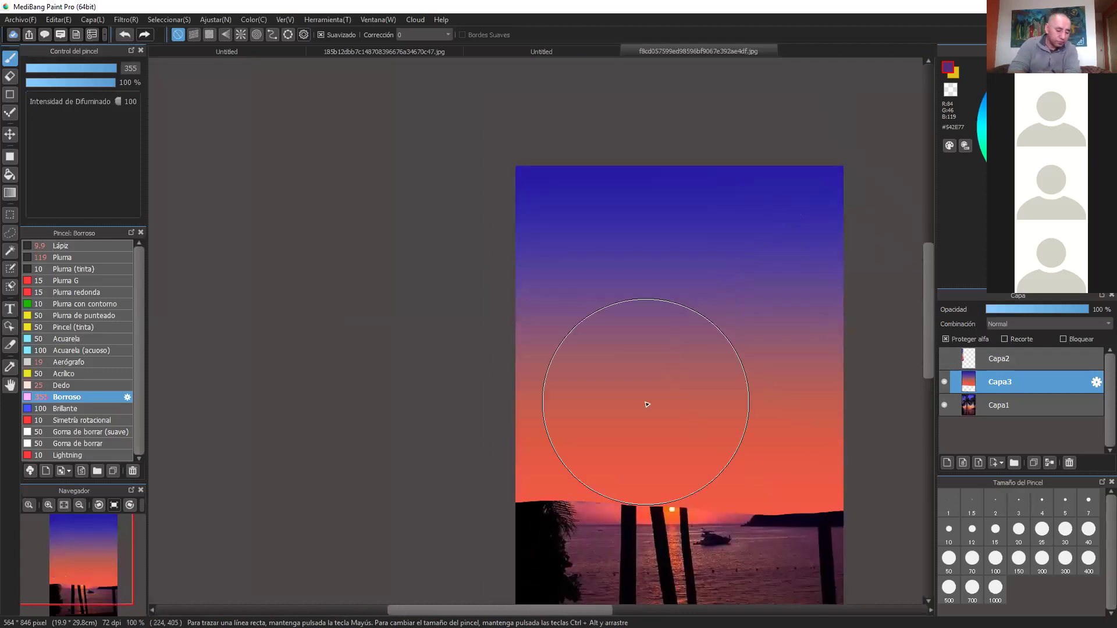
Switch to the Acuarela brush and bring the whole canvas into view for painting
click(84, 340)
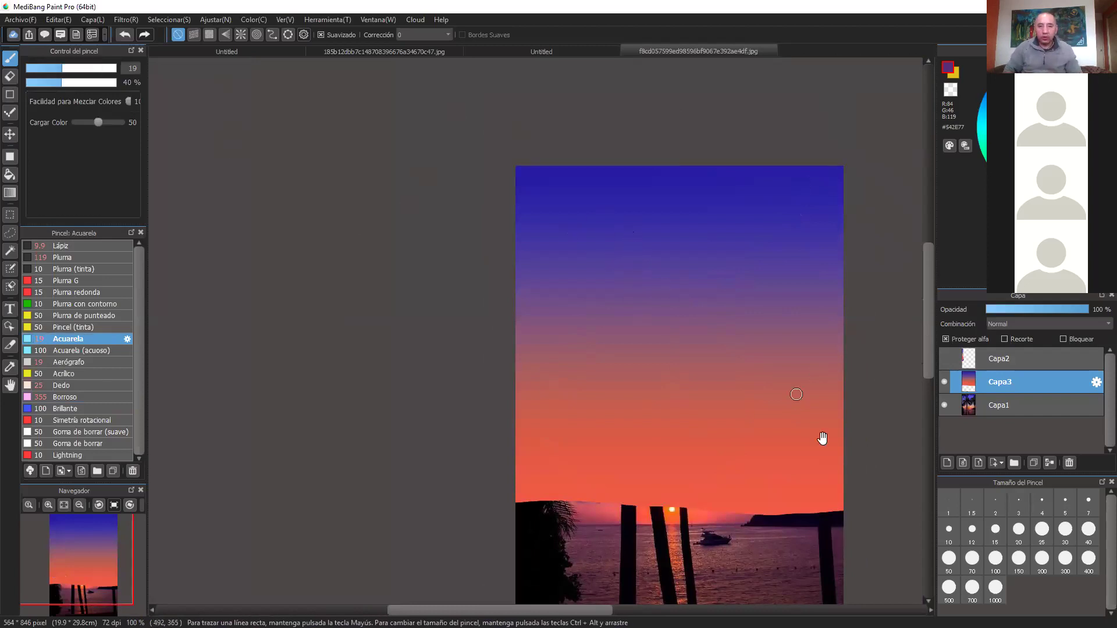
drag(830, 452, 857, 437)
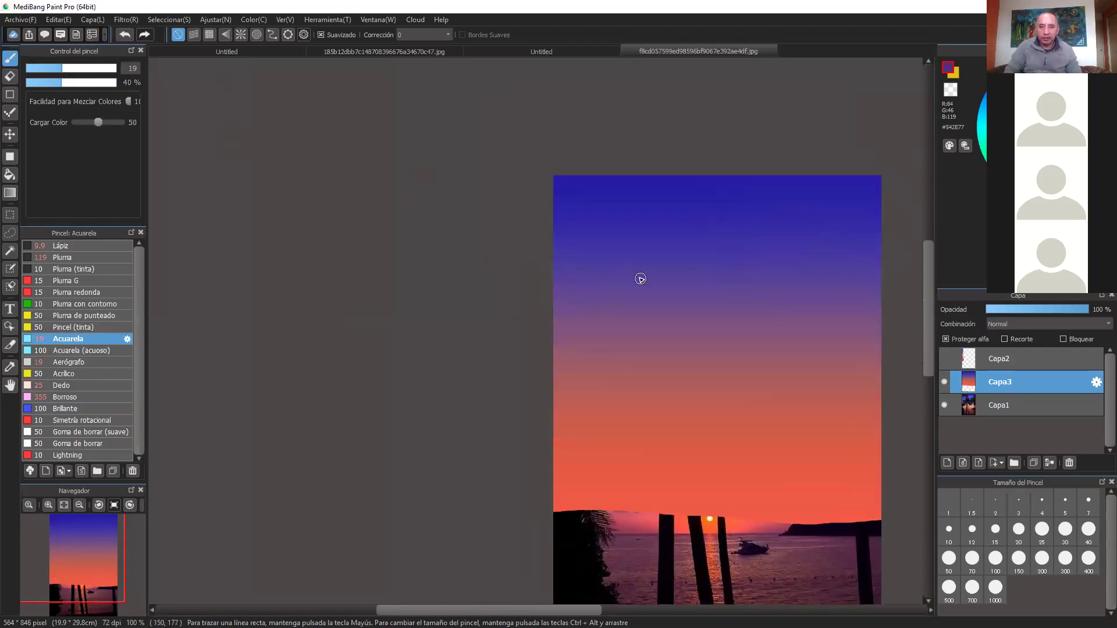
scroll(638, 277, up, 2)
scroll(782, 311, down, 2)
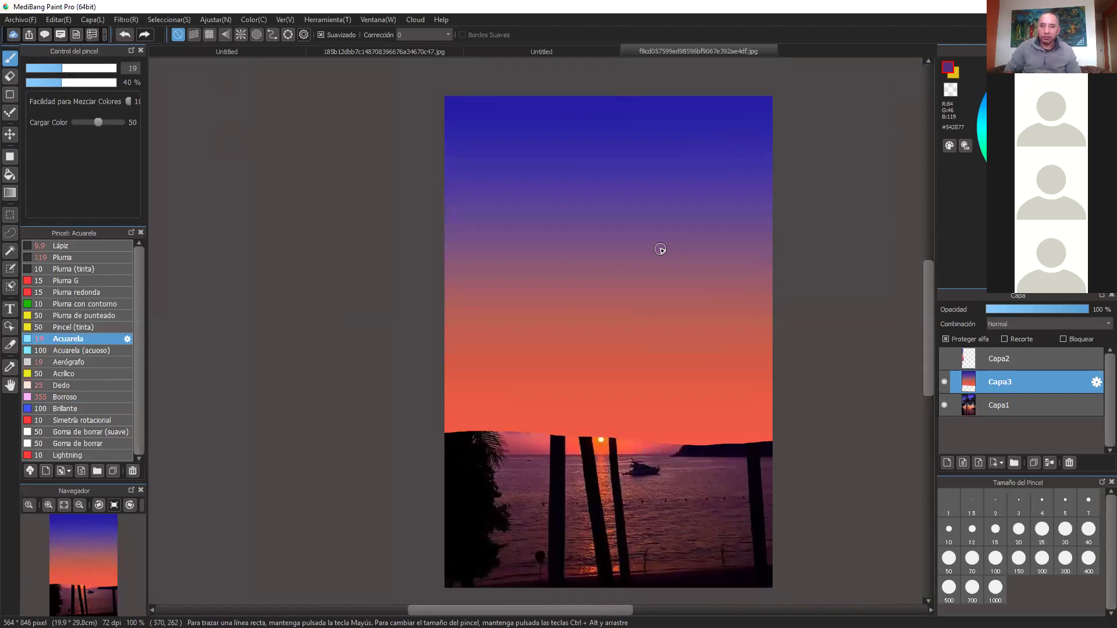
mouse_move(772, 486)
mouse_down()
mouse_move(783, 475)
mouse_move(809, 489)
mouse_up()
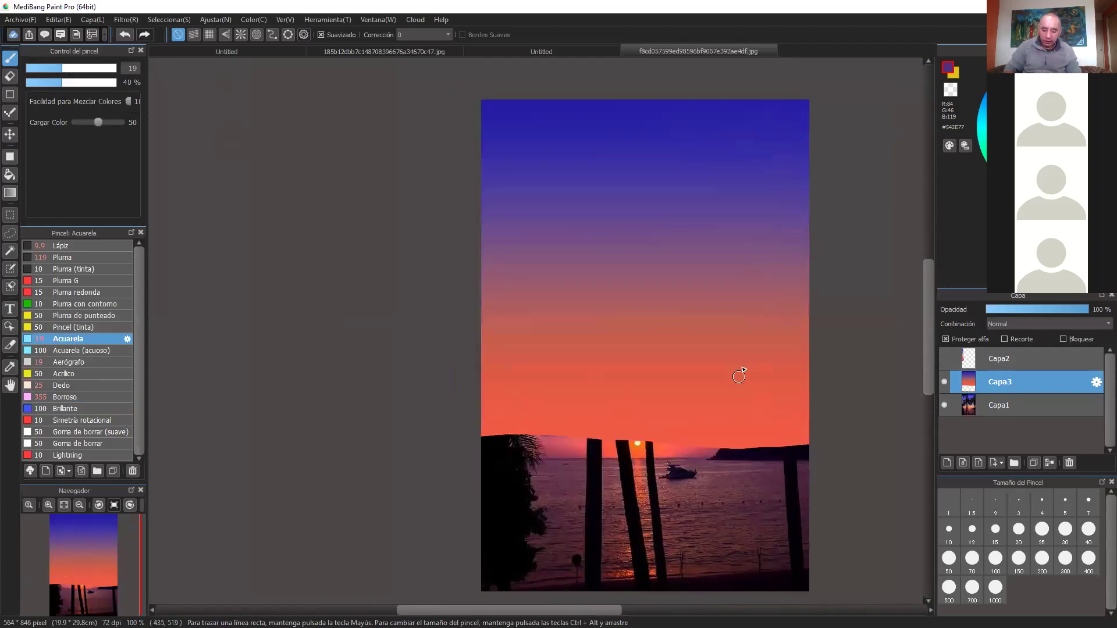
Show the swatch layer Capa2, sample its white swatch as the brush colour, and hide Capa2 again
click(944, 358)
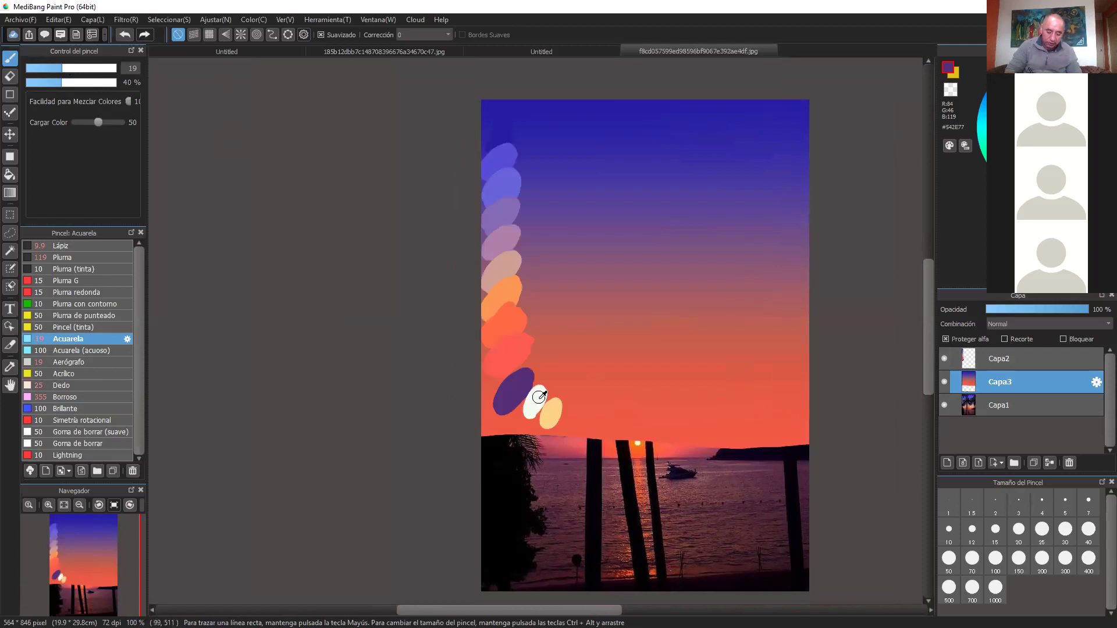
alt+click(539, 398)
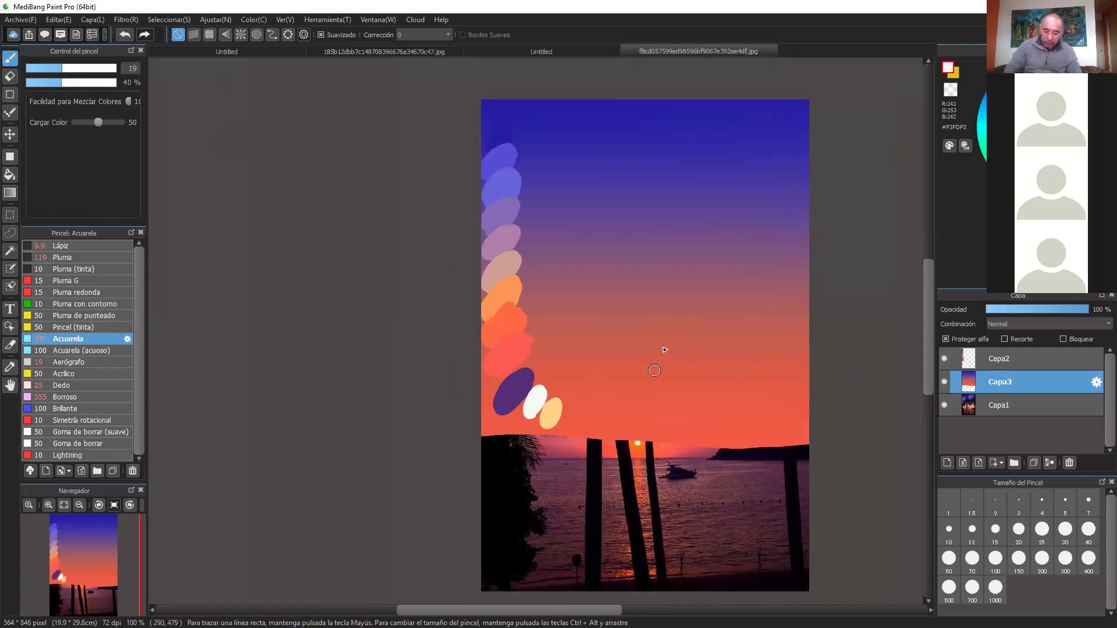
click(944, 357)
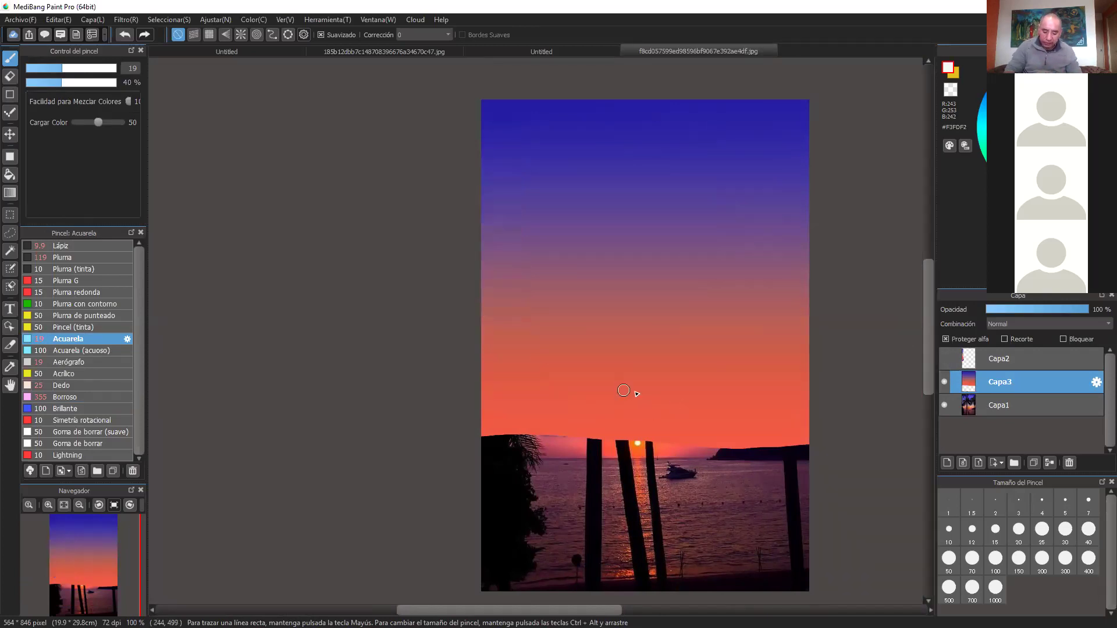
Paint a small white sun disc just above the horizon on Capa3 with the Pluma brush at size 8.9
drag(639, 399, 643, 401)
key(ctrl+z)
click(73, 256)
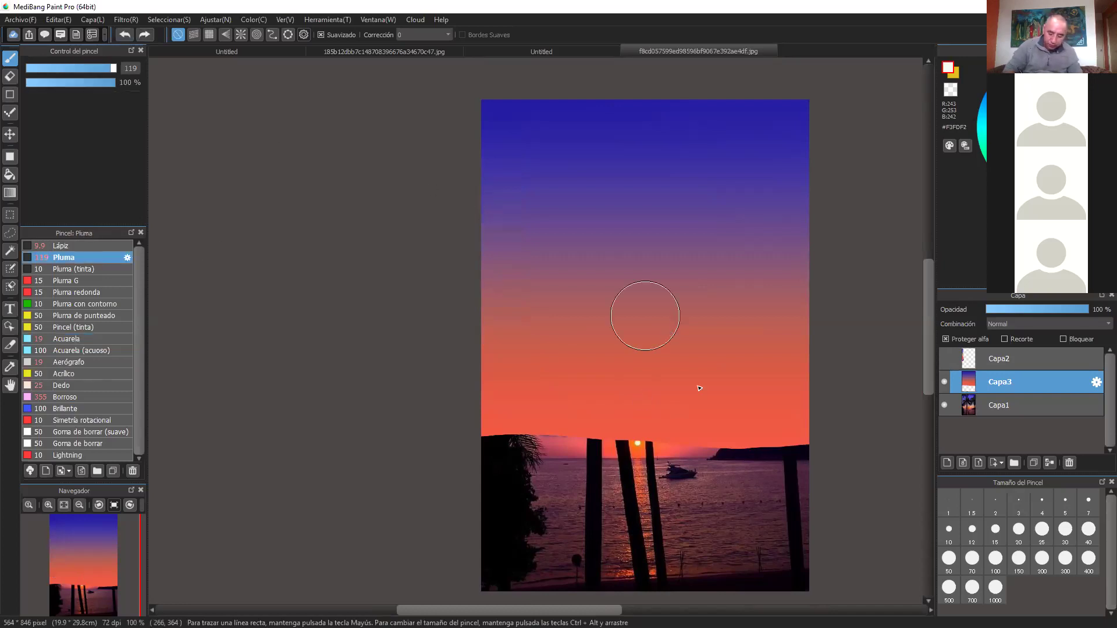
scroll(644, 383, up, 2)
click(41, 68)
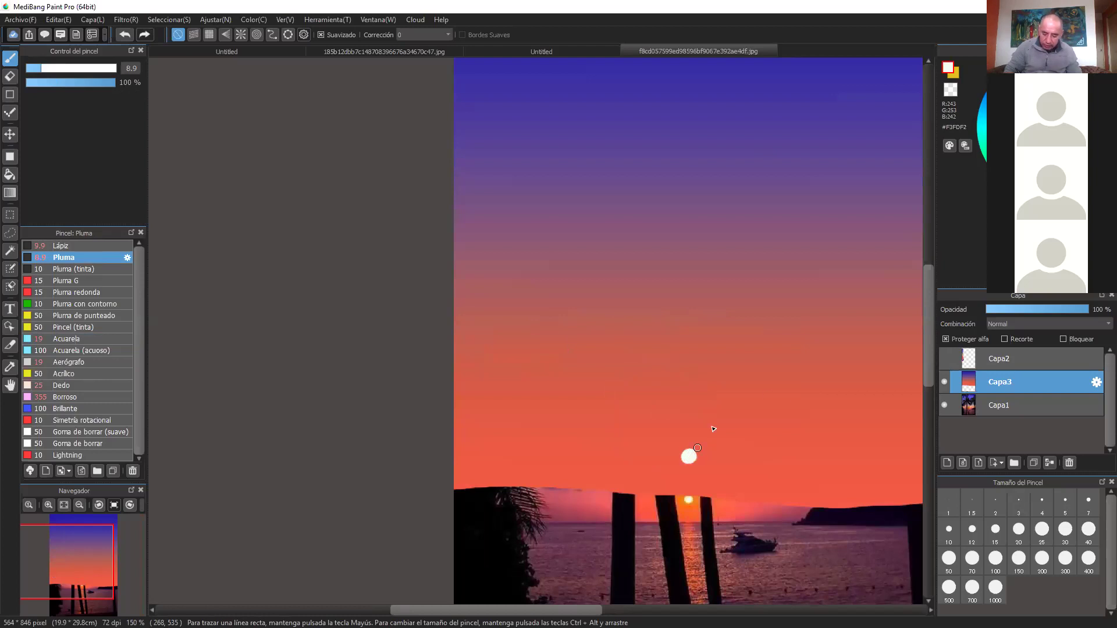
Switch to the Aerógrafo brush, show Capa2 and sample its pale yellow swatch as the brush colour
drag(813, 474, 809, 382)
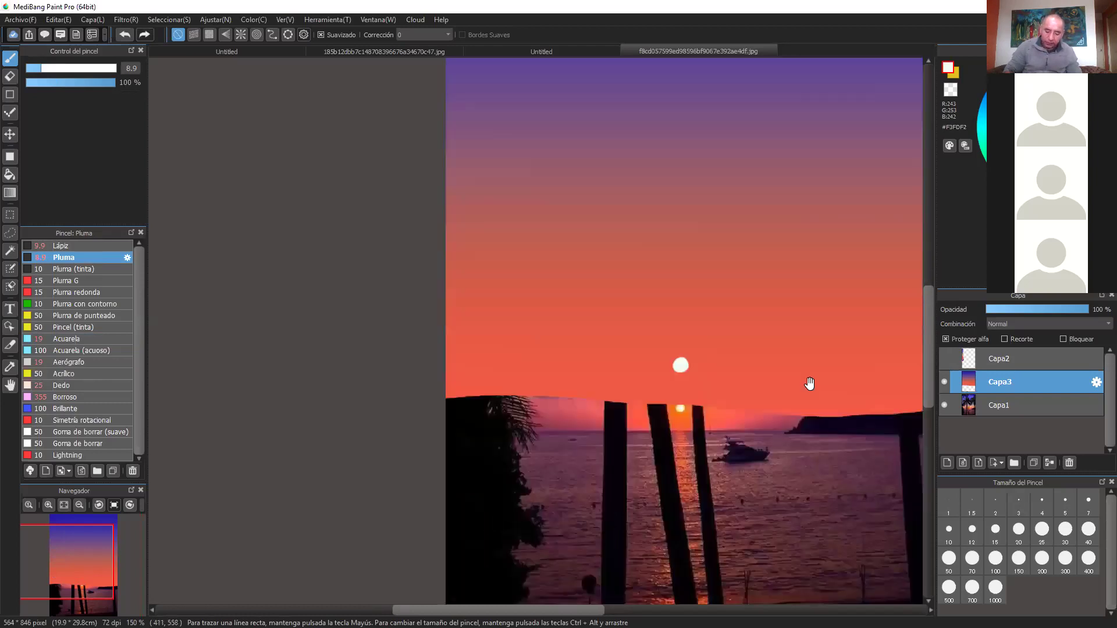
click(80, 362)
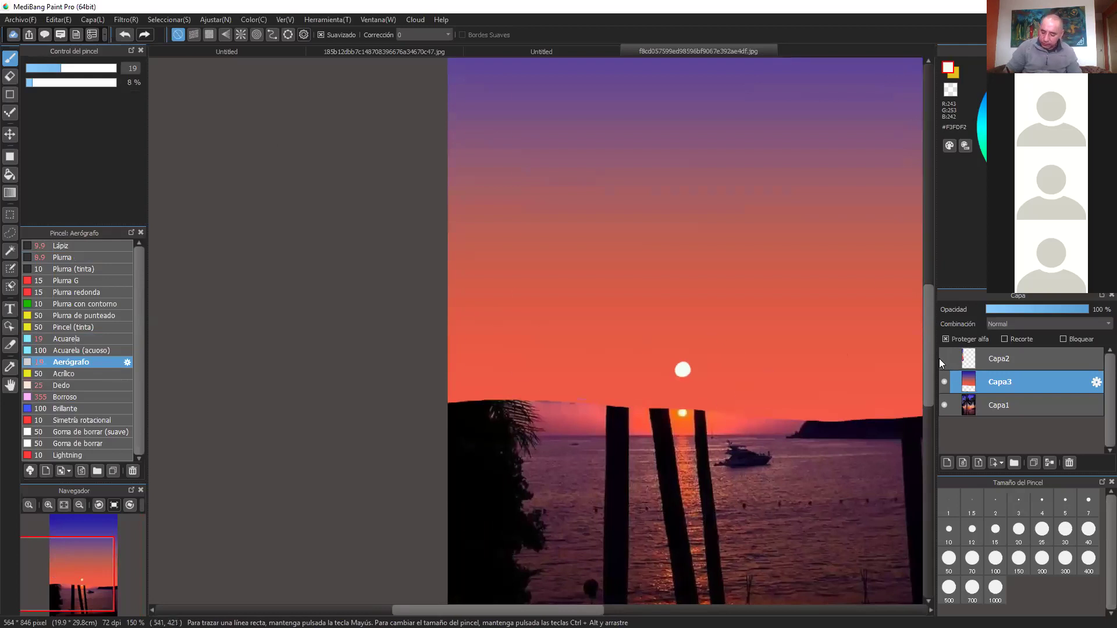
click(944, 358)
alt+click(553, 368)
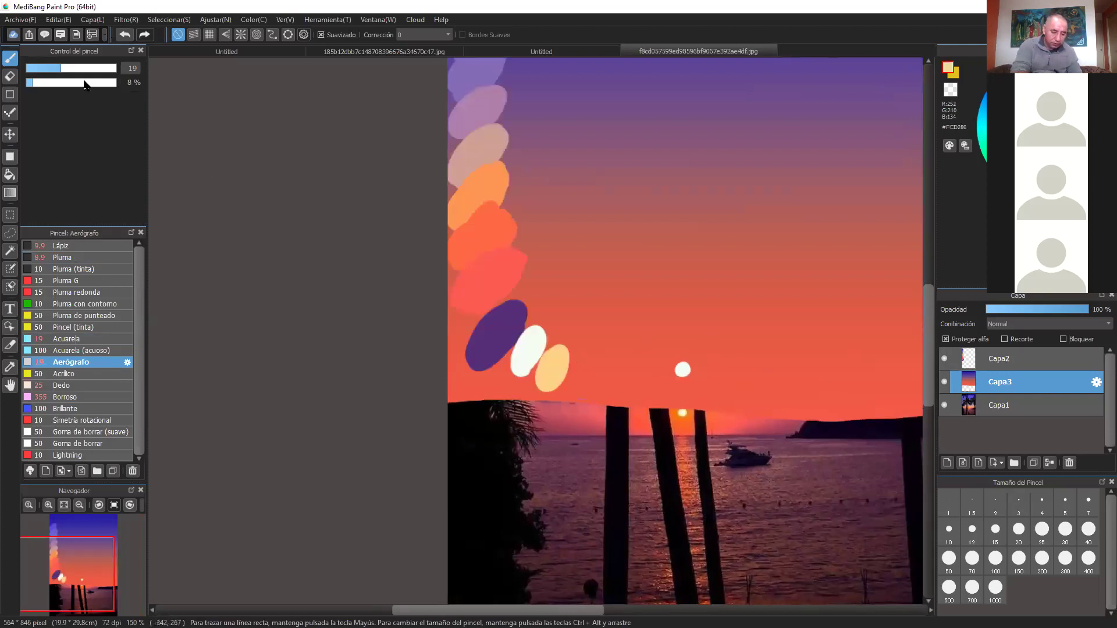
Try a pale yellow airbrushed glow around the painted sun at size 41, and undo it
drag(78, 70, 87, 69)
drag(675, 372, 681, 367)
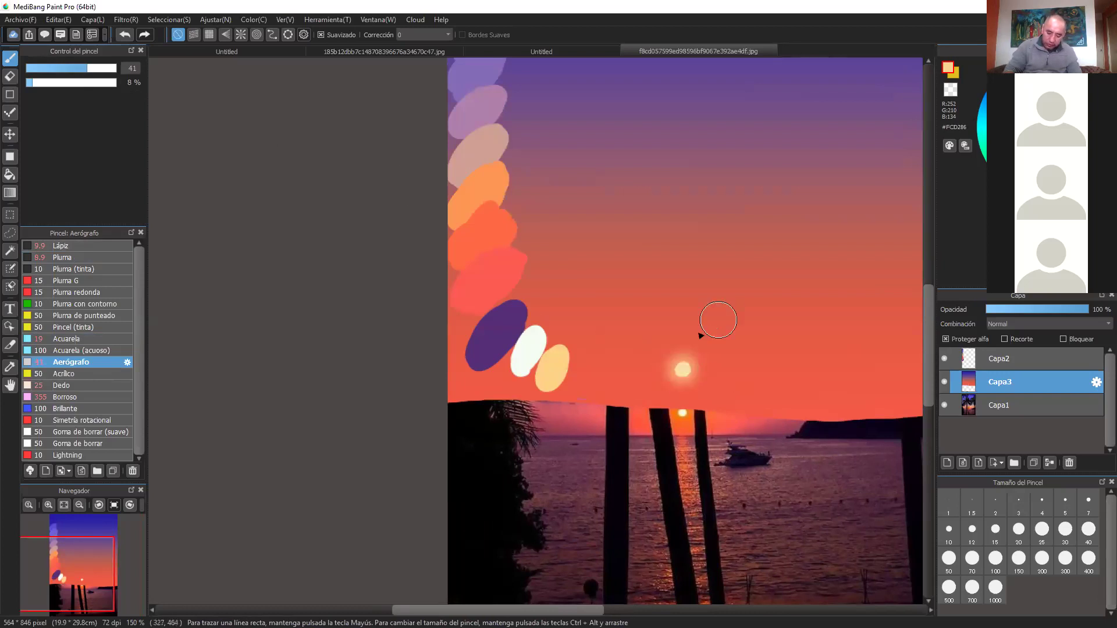
click(125, 35)
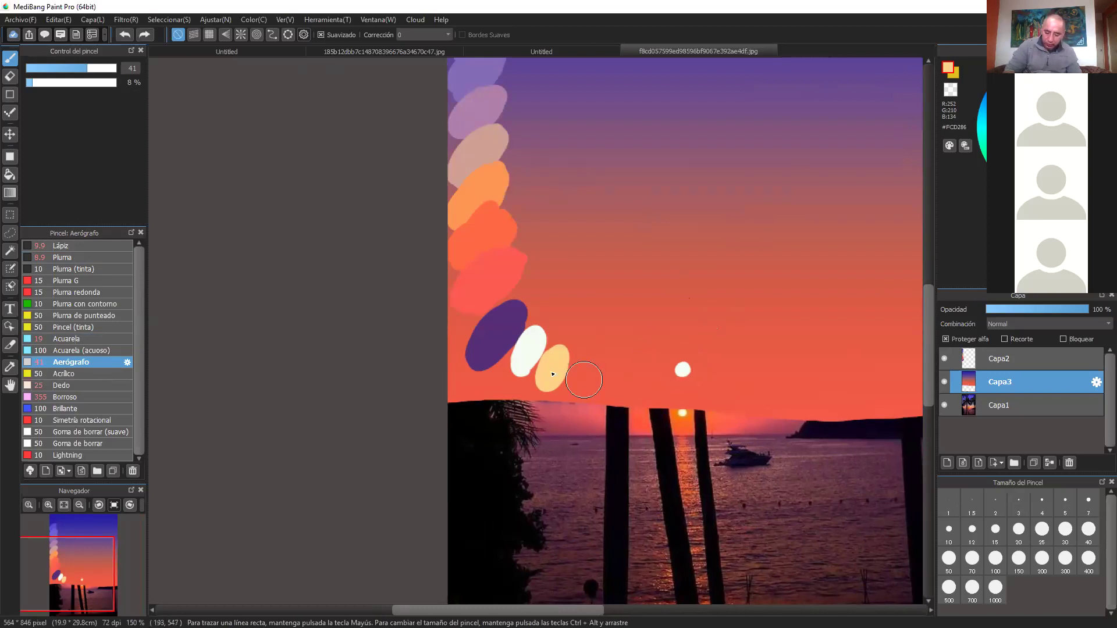
Sample the orange beside the photo's sun and airbrush a glow around the painted sun at brush size 22
alt+click(686, 415)
drag(682, 370, 689, 363)
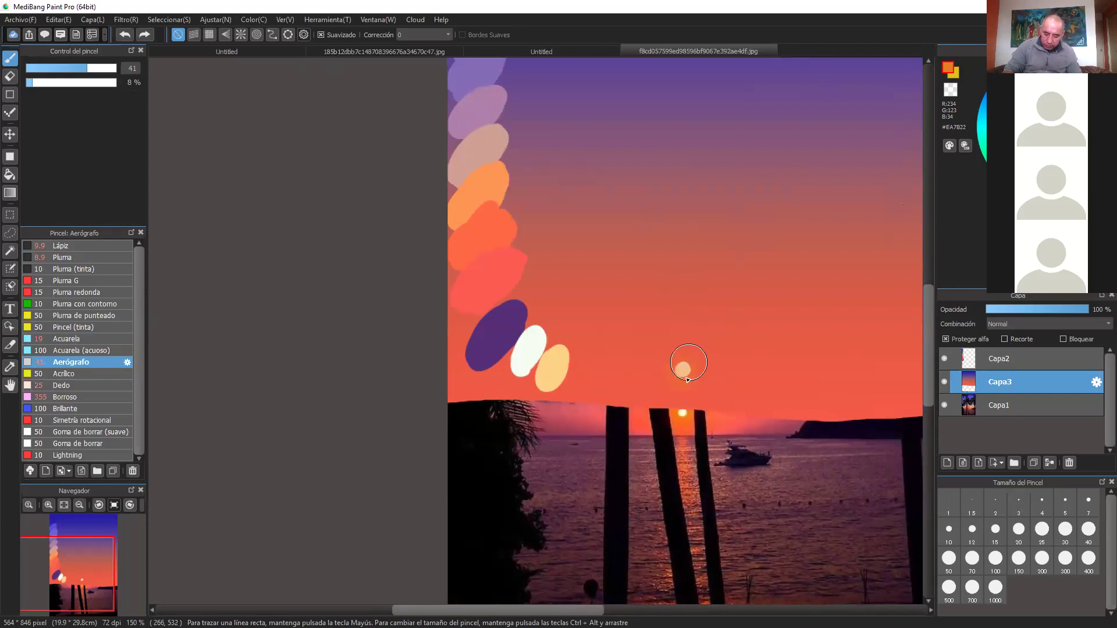
click(124, 35)
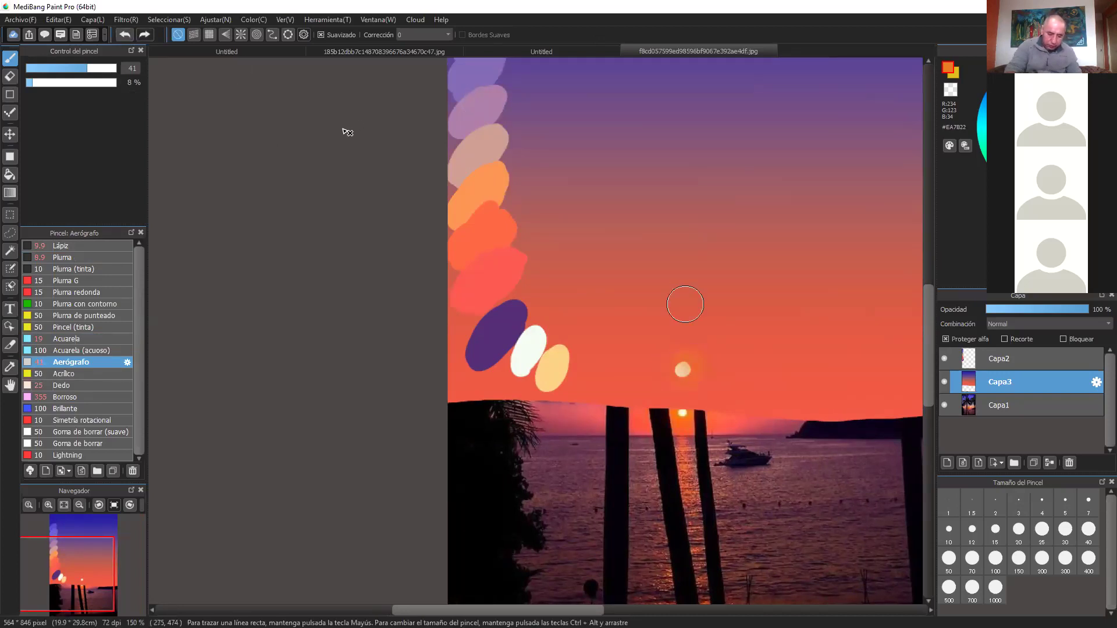
click(67, 69)
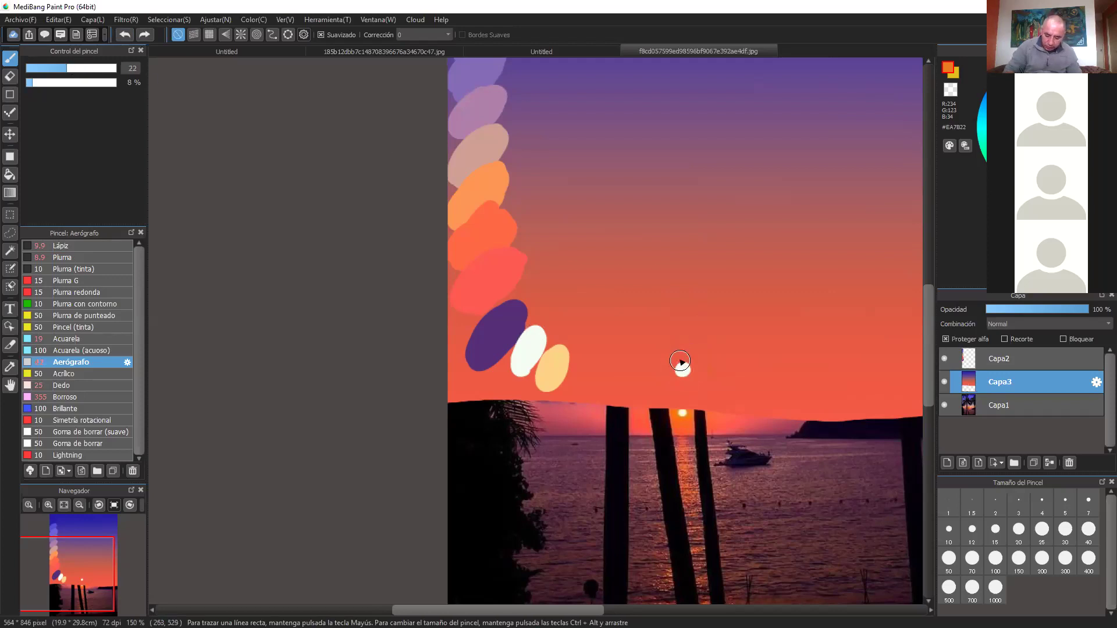
drag(692, 363, 673, 370)
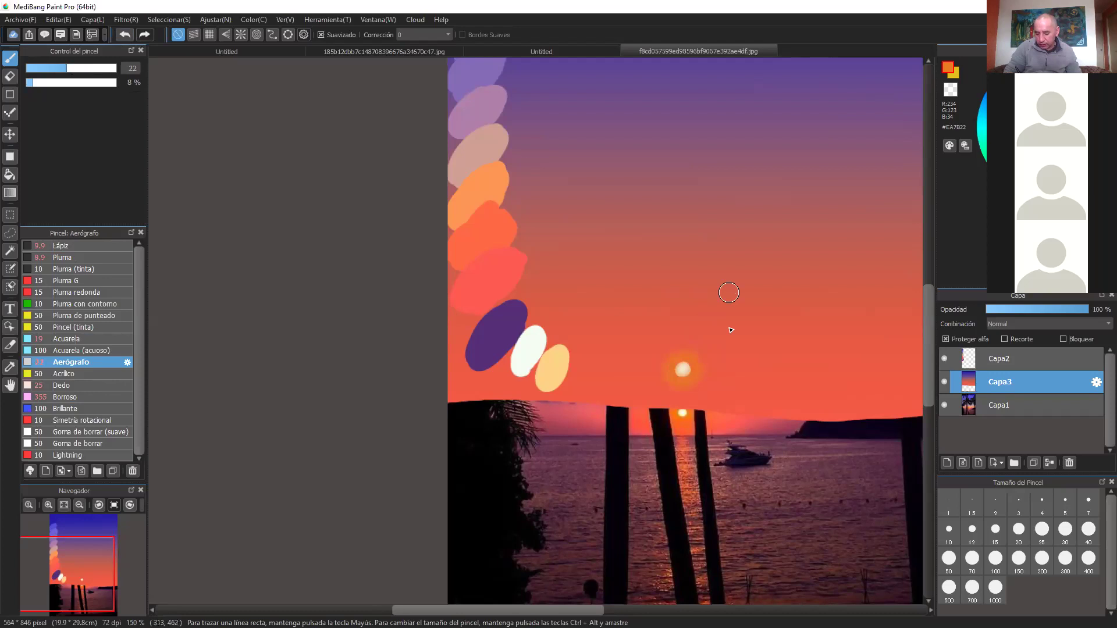
Brighten the centre of the painted sun with pure white using the Aerógrafo brush at size 16
key(ctrl+minus)
key(ctrl+minus)
scroll(826, 278, up, 4)
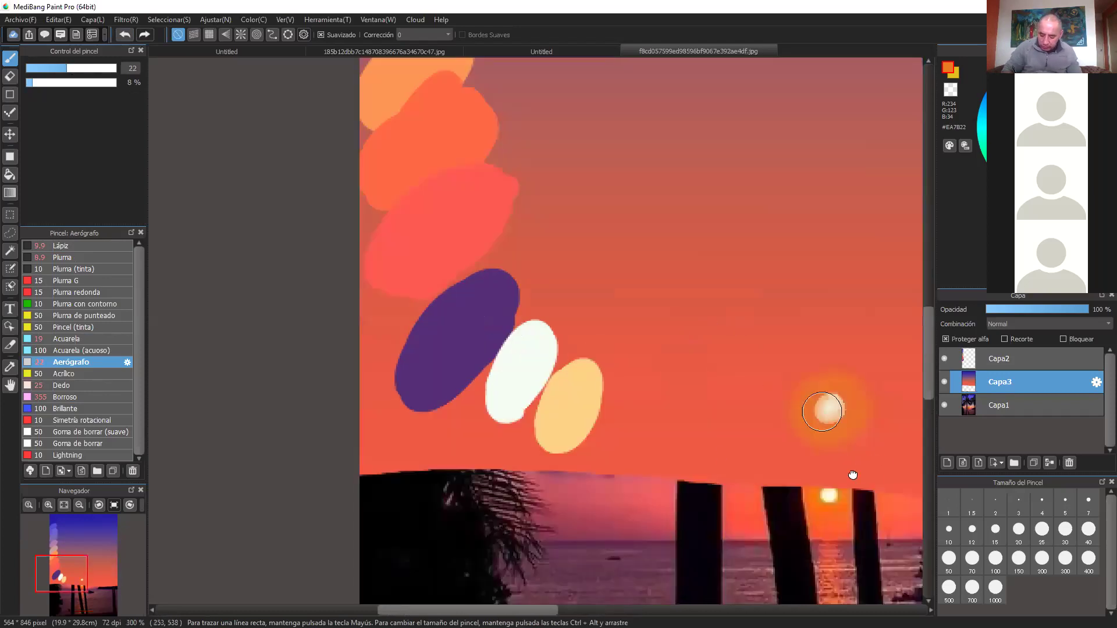
scroll(675, 352, up, 1)
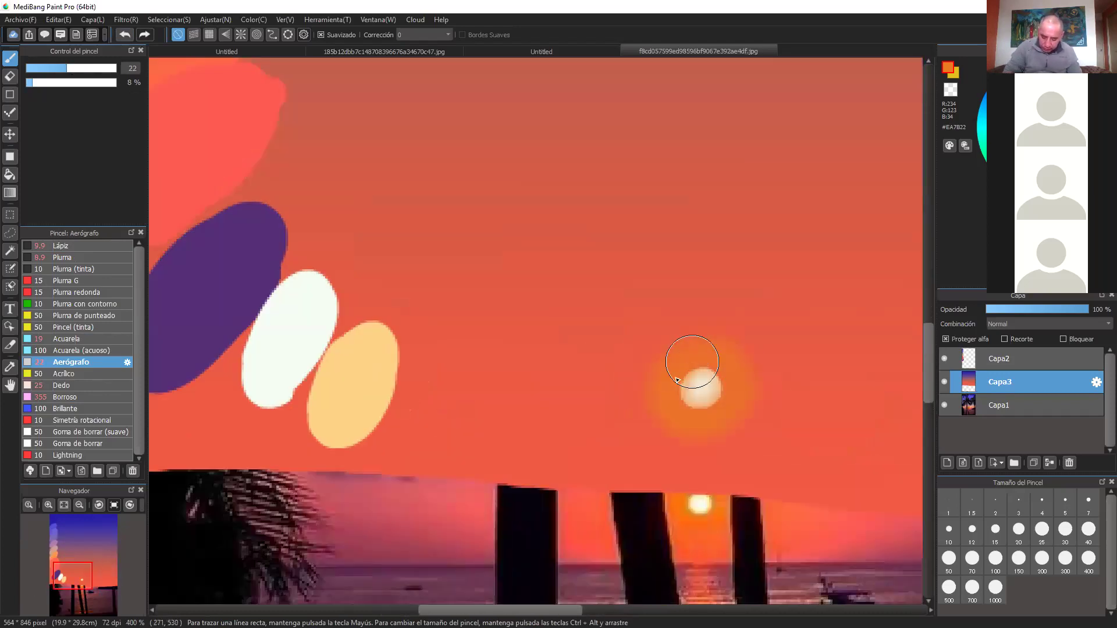
click(88, 68)
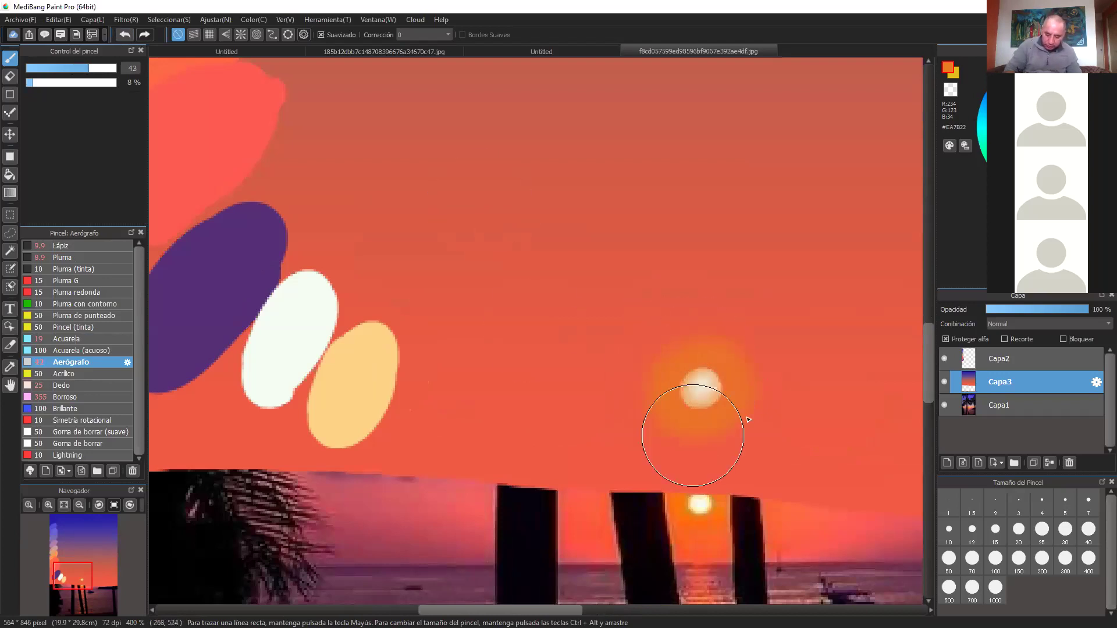
scroll(814, 354, down, 2)
drag(749, 309, 783, 319)
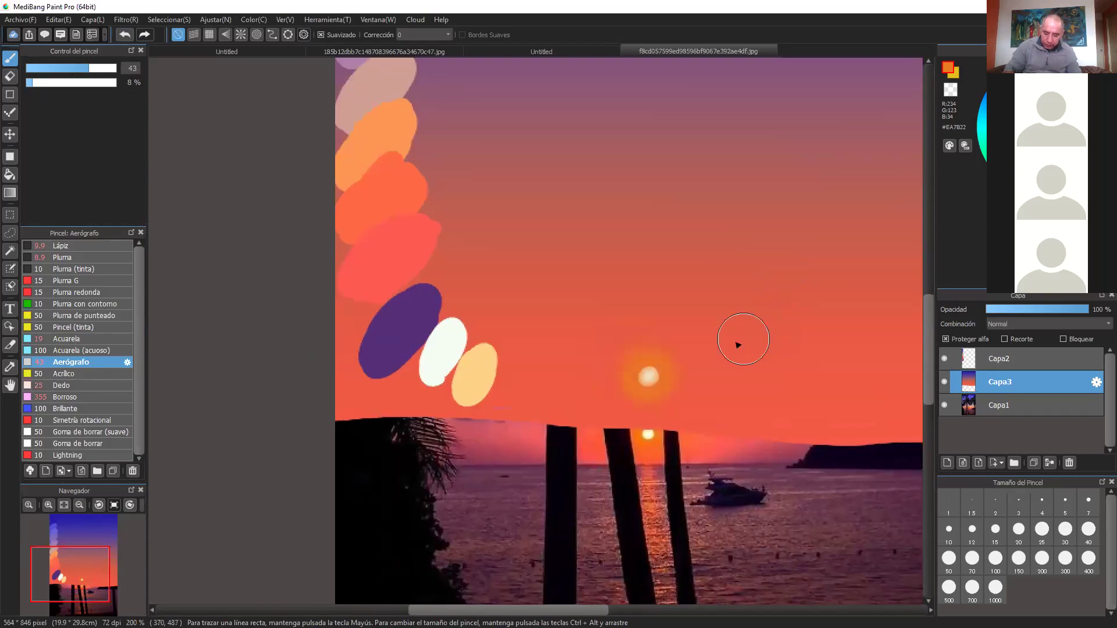
scroll(735, 337, up, 1)
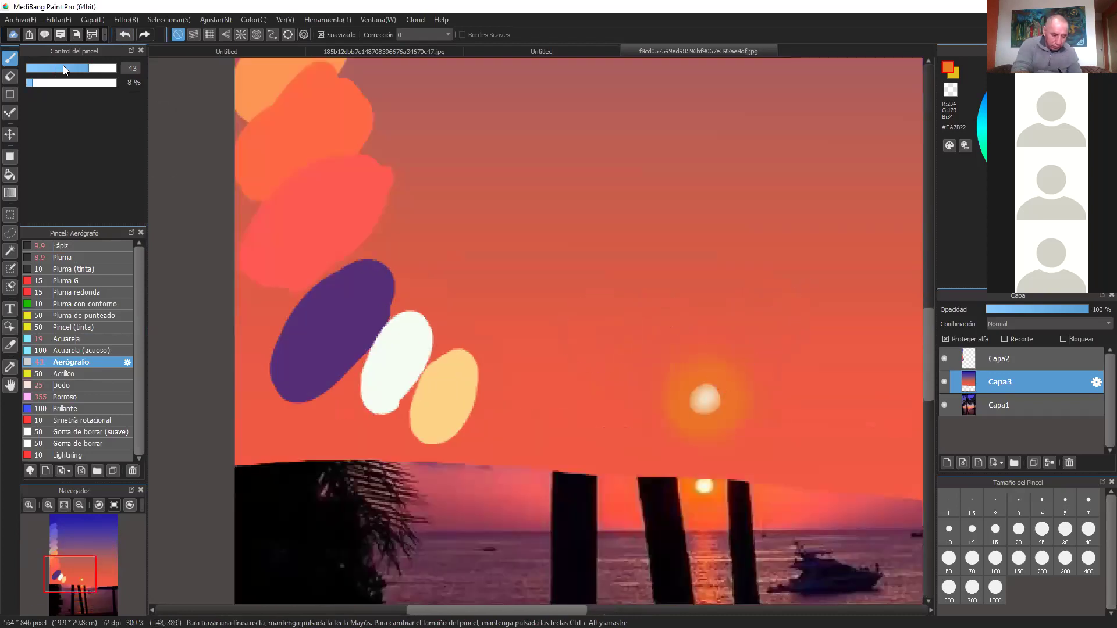
click(1006, 86)
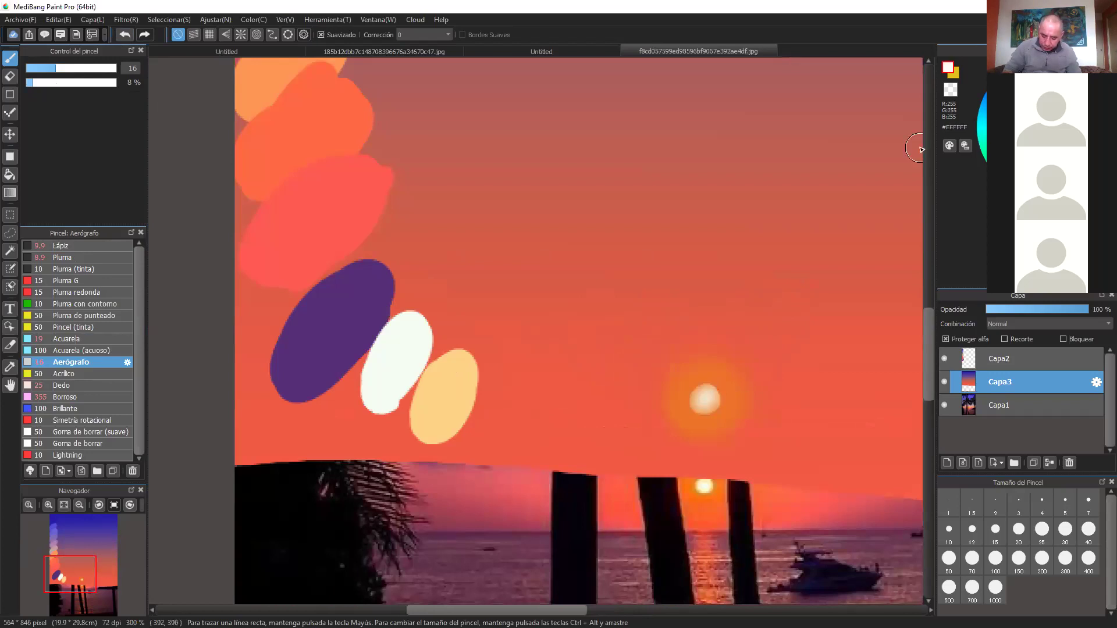
mouse_move(708, 399)
mouse_down()
mouse_move(748, 382)
mouse_move(703, 398)
mouse_up()
Examine the painted sun and sky with and without the swatch layer Capa2, leaving Capa2 hidden
key(ctrl+minus)
key(ctrl+minus)
drag(778, 334, 804, 401)
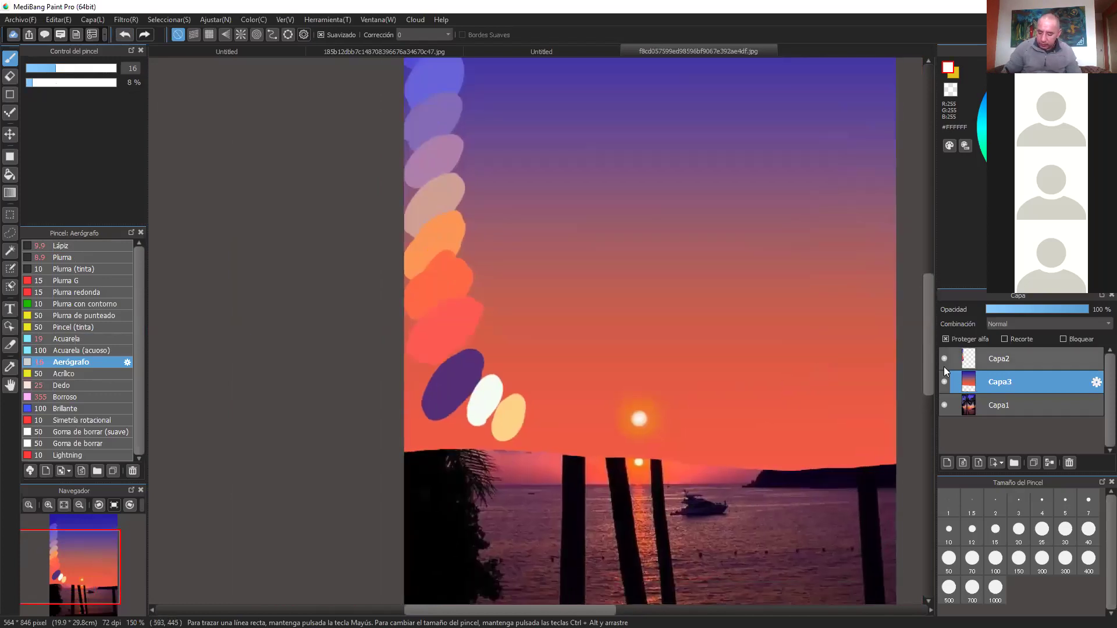
click(946, 360)
click(945, 358)
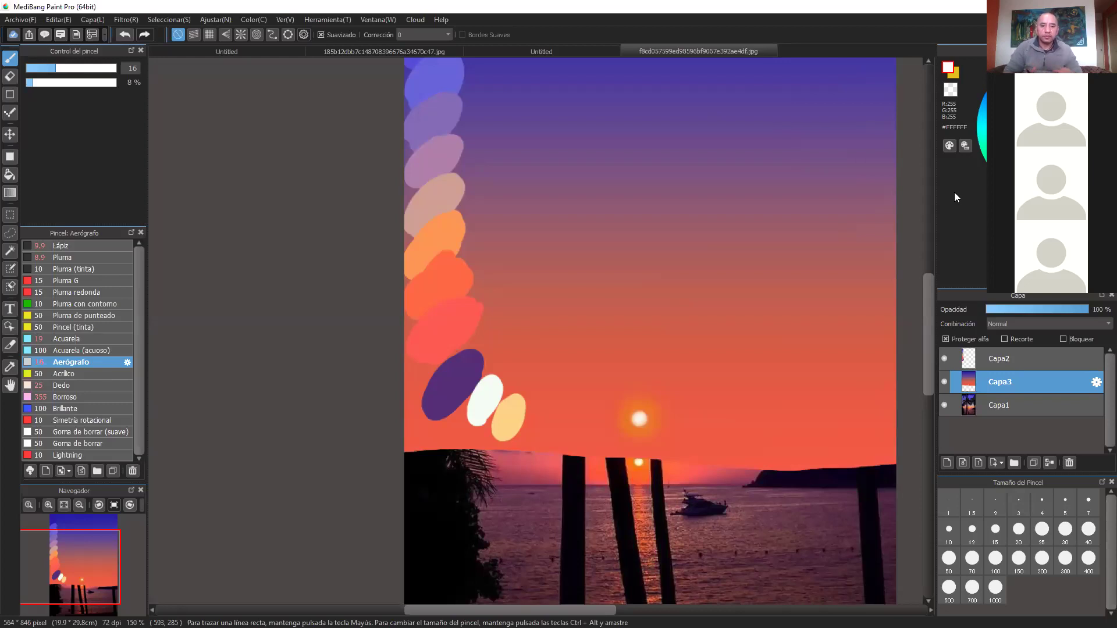
click(945, 358)
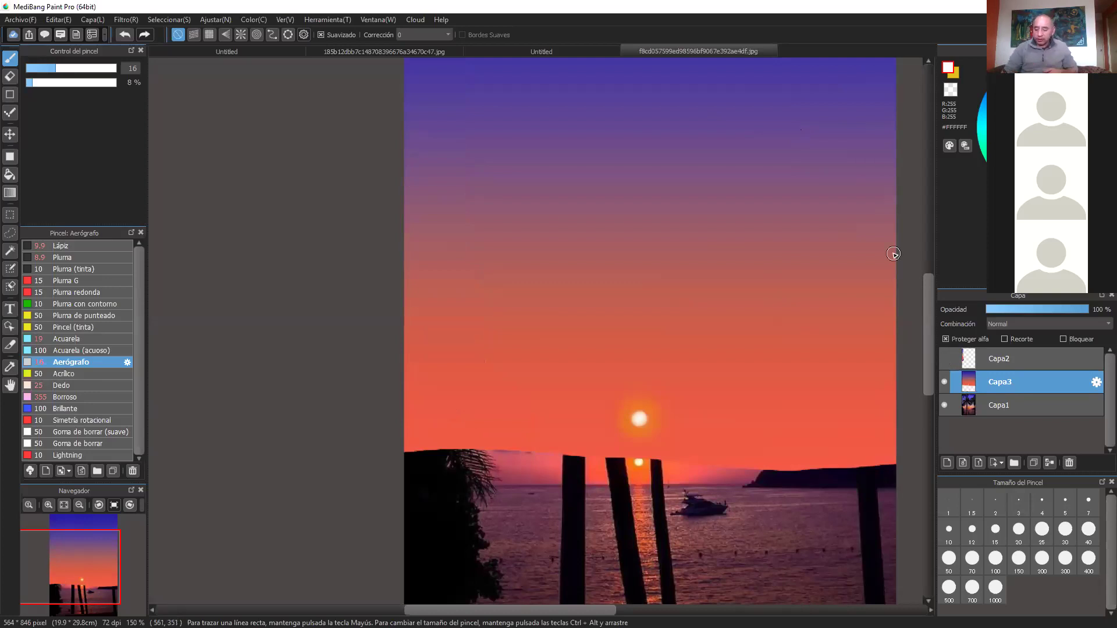
click(945, 359)
click(945, 359)
Hide the painted sky layer Capa3 to examine the full reference photo on Capa1
click(945, 382)
scroll(801, 321, down, 2)
drag(829, 352, 853, 369)
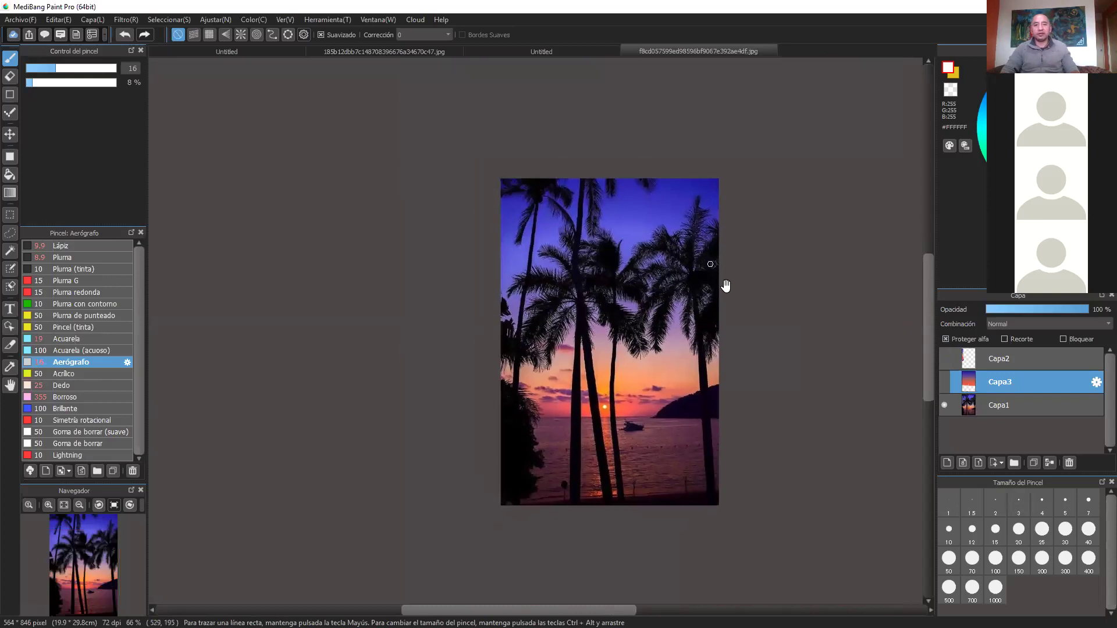
scroll(728, 292, up, 1)
mouse_move(820, 330)
mouse_down()
mouse_move(773, 358)
mouse_move(782, 300)
mouse_up()
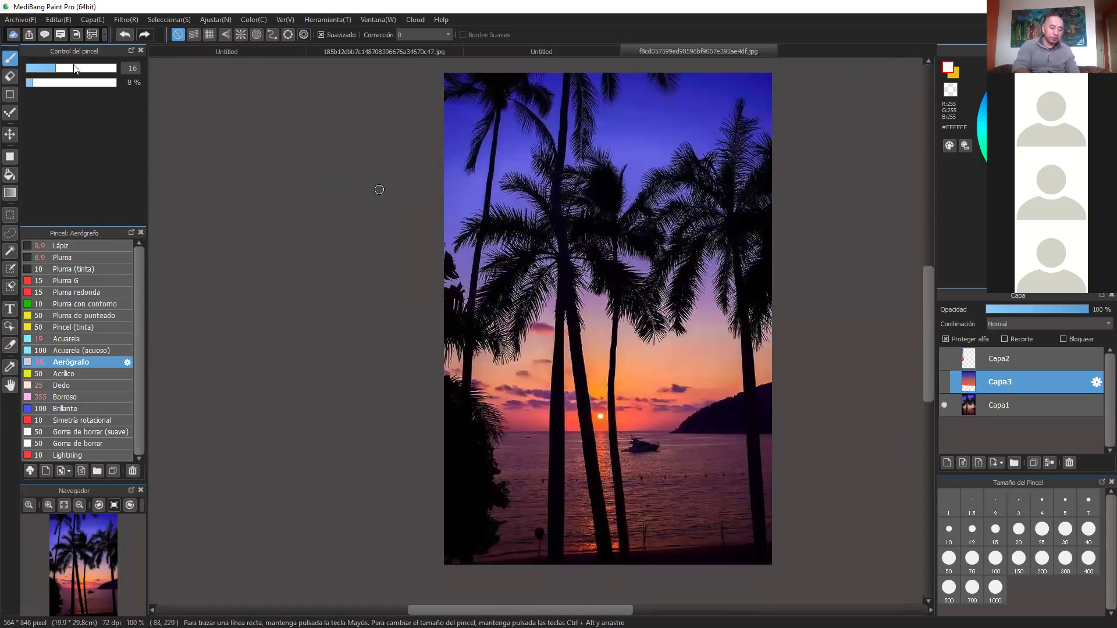
Open the girl's portrait image 4bbdc890a55eeb8070b5975ac51512d0 from the Escritorio folder
click(28, 19)
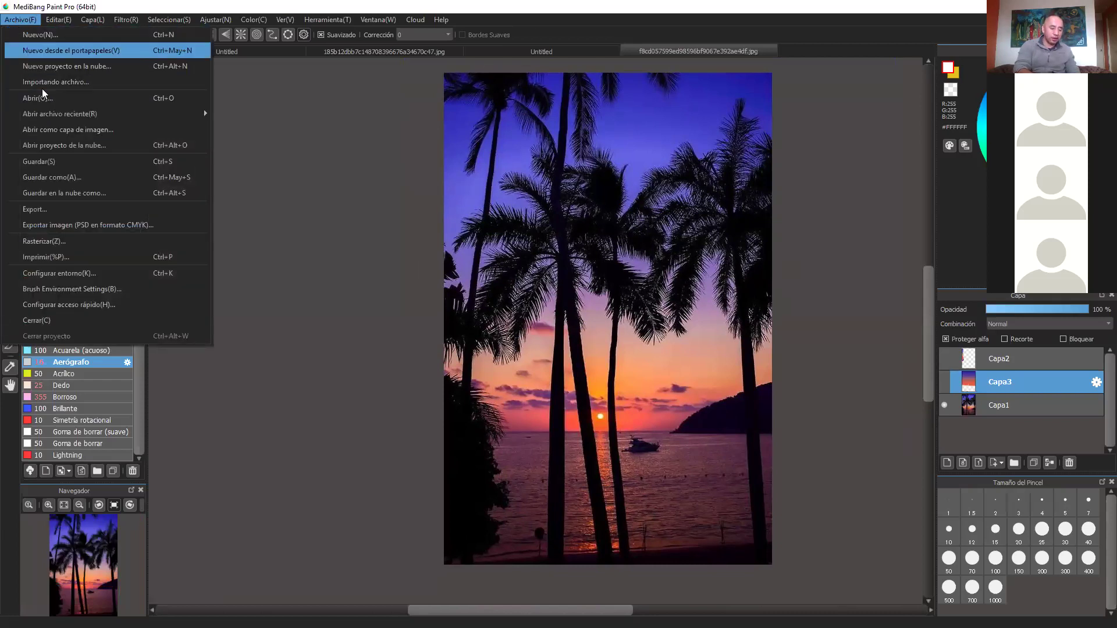
click(60, 99)
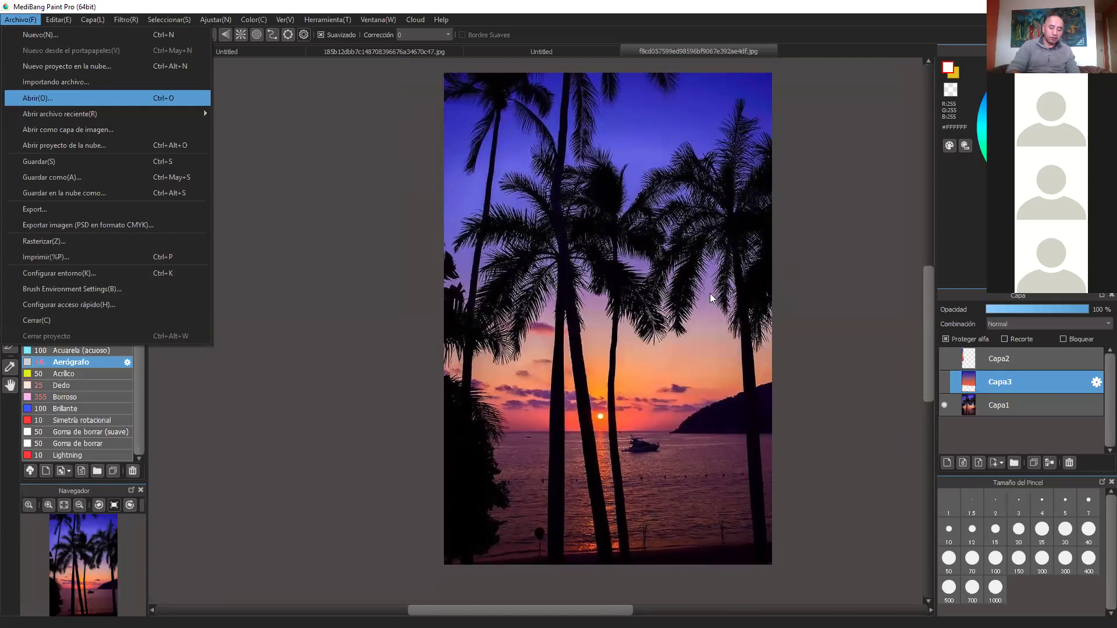
scroll(767, 244, down, 3)
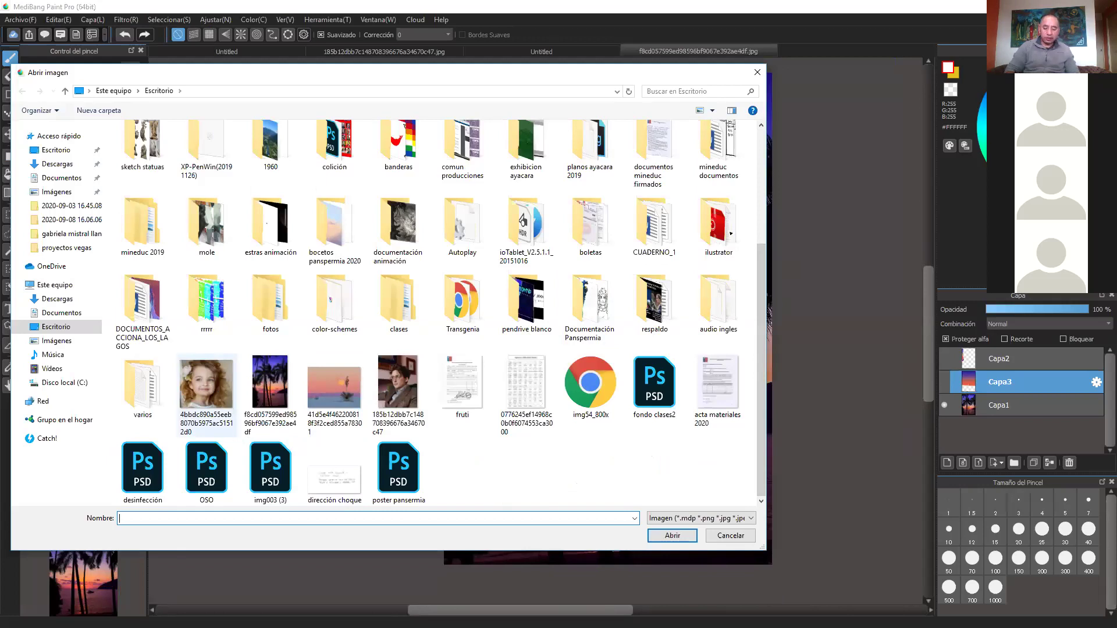
double_click(206, 387)
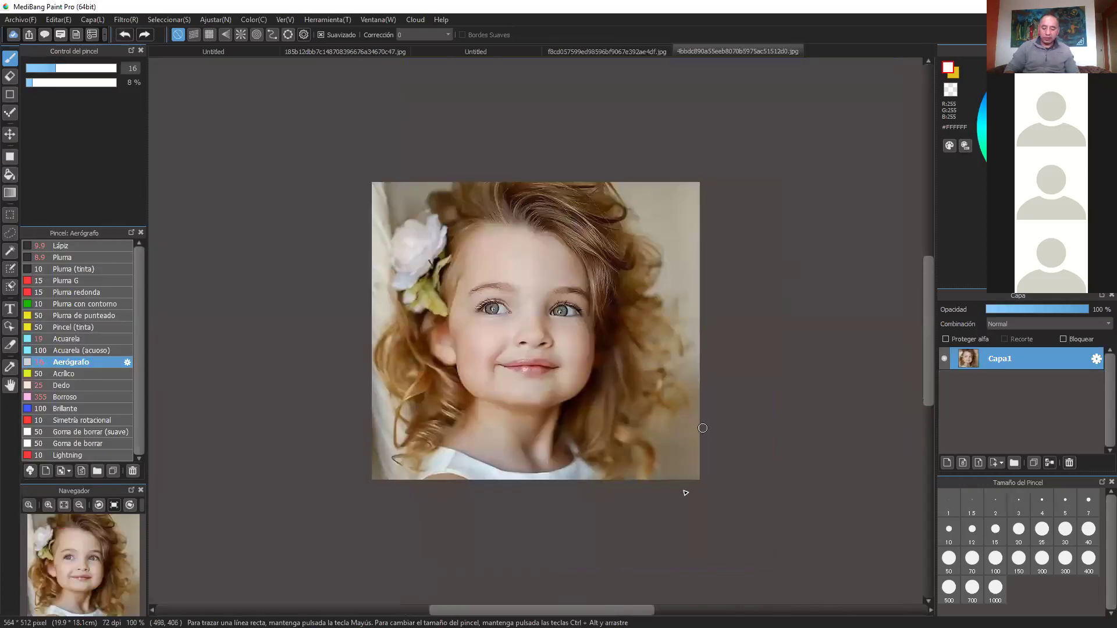
Return to the sunset document and compare the painted sky with the photo by showing and hiding Capa3
click(600, 52)
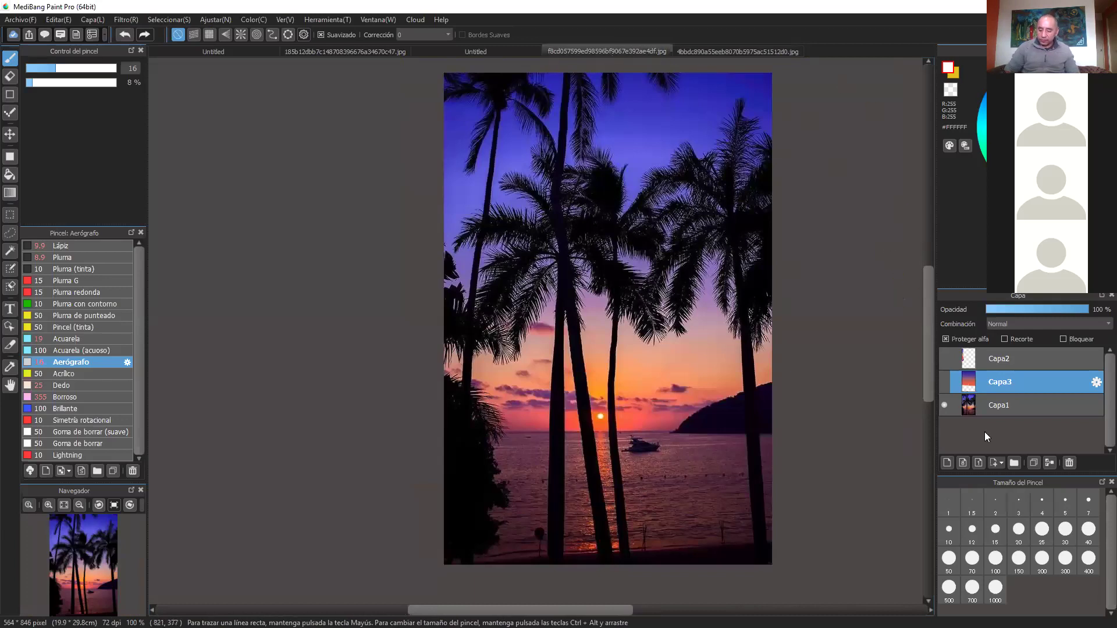
click(945, 379)
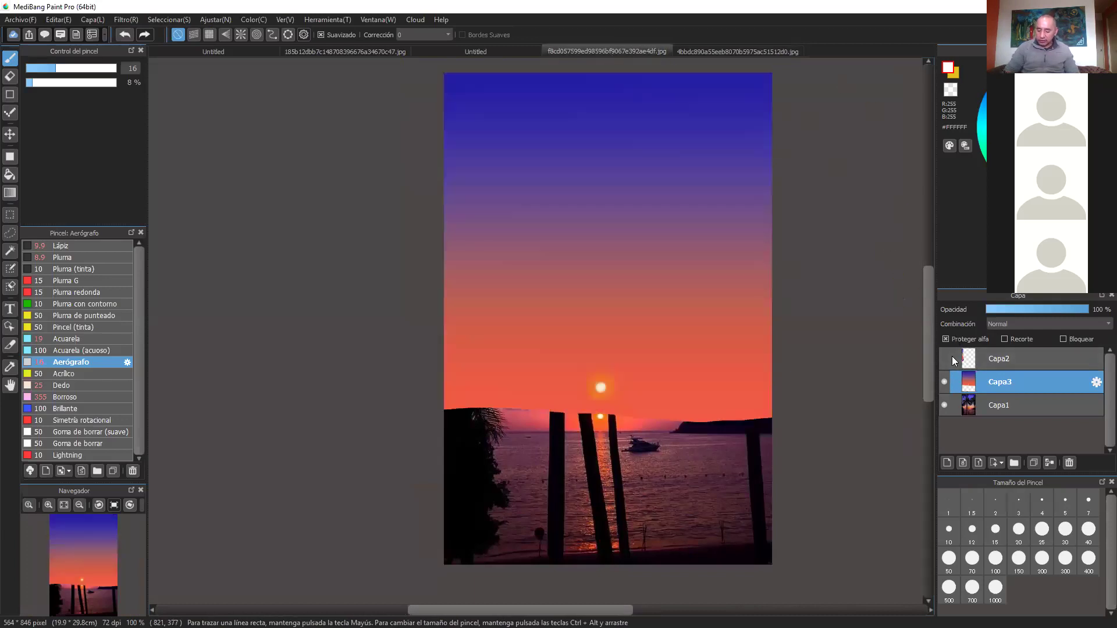
click(945, 382)
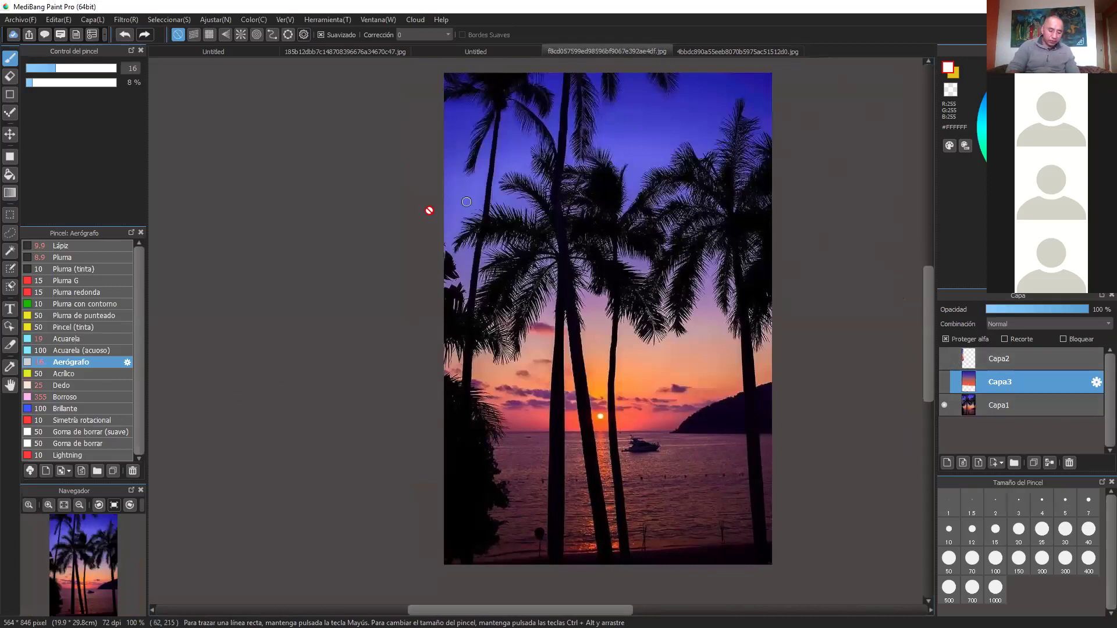
Sample a peach tone from the photo's sky with the eyedropper and show the swatch layer Capa2
click(11, 367)
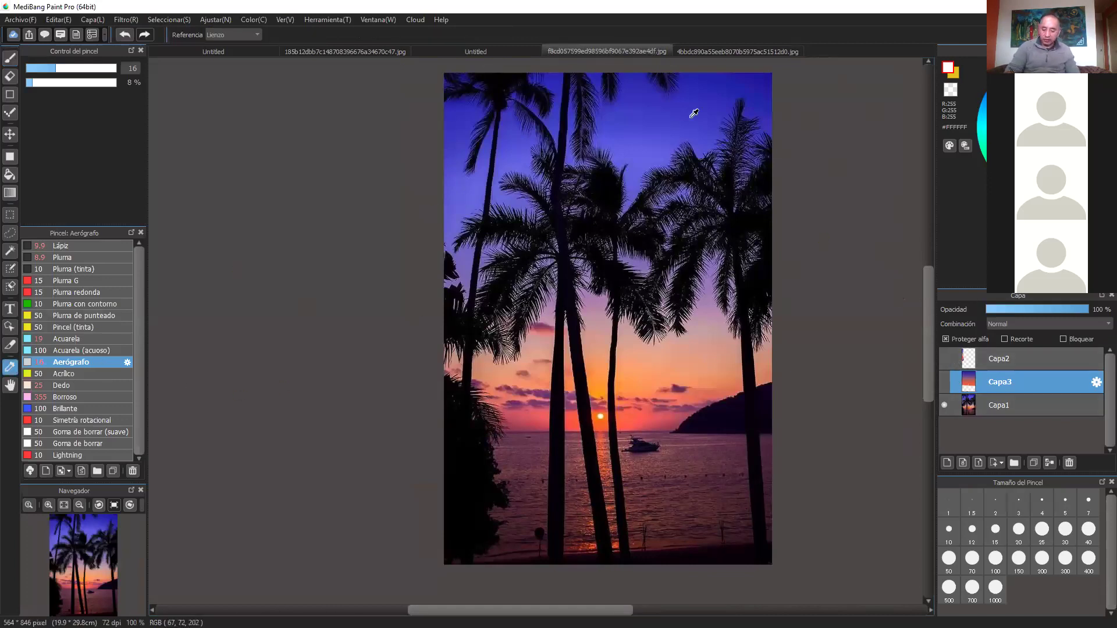
click(715, 347)
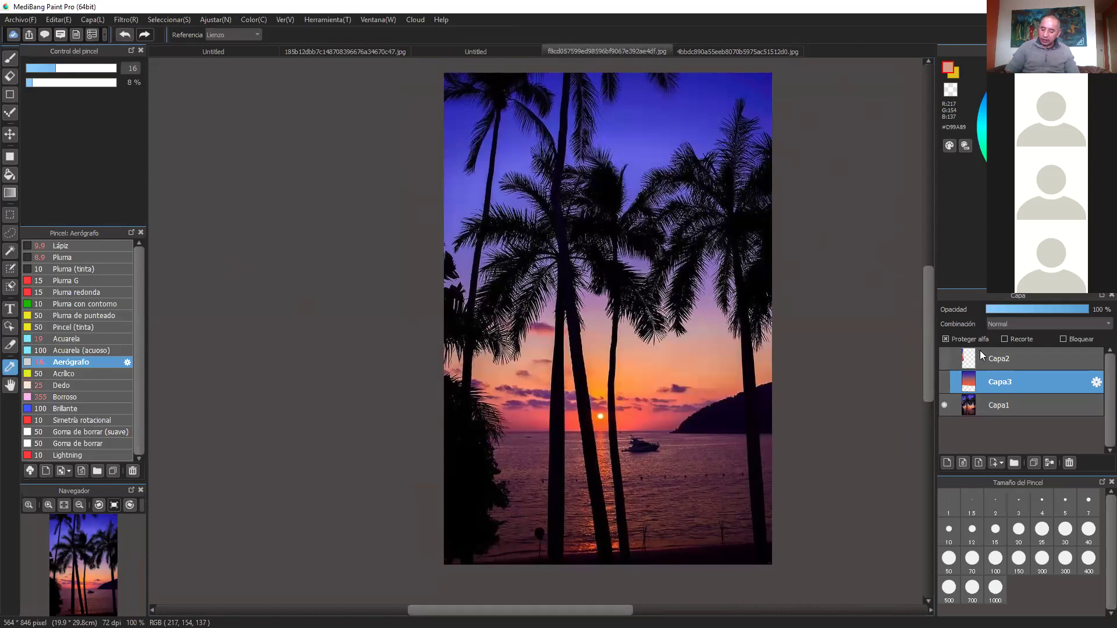
click(944, 358)
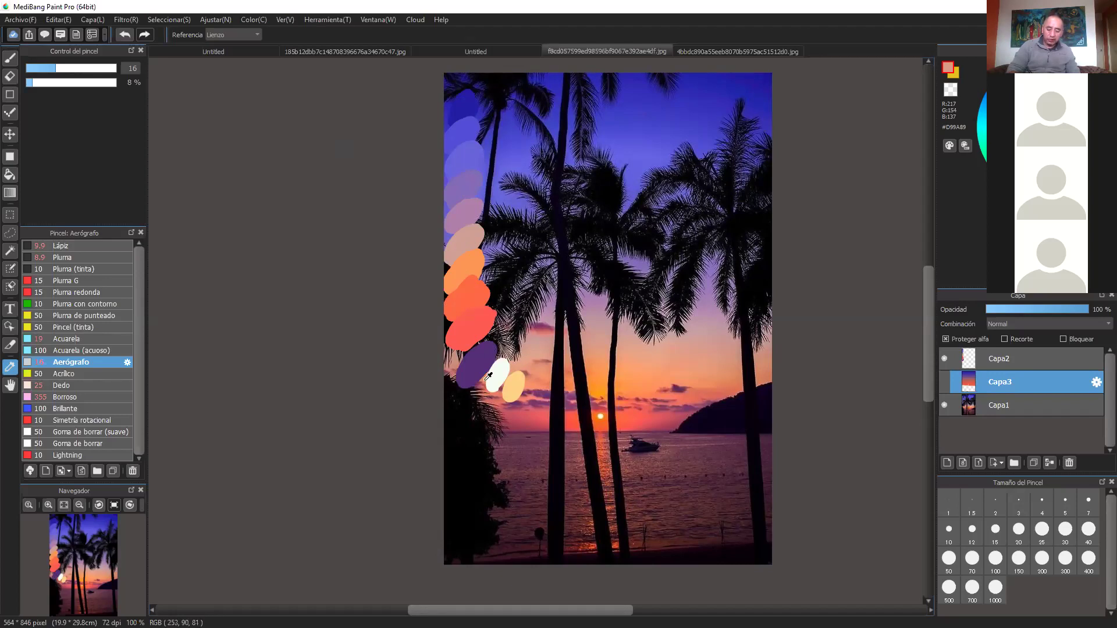
Hide the swatch layer Capa2 and show the painted sky layer Capa3 around the sun and horizon
mouse_move(931, 305)
mouse_down()
mouse_move(930, 289)
mouse_move(929, 326)
mouse_move(928, 298)
mouse_up()
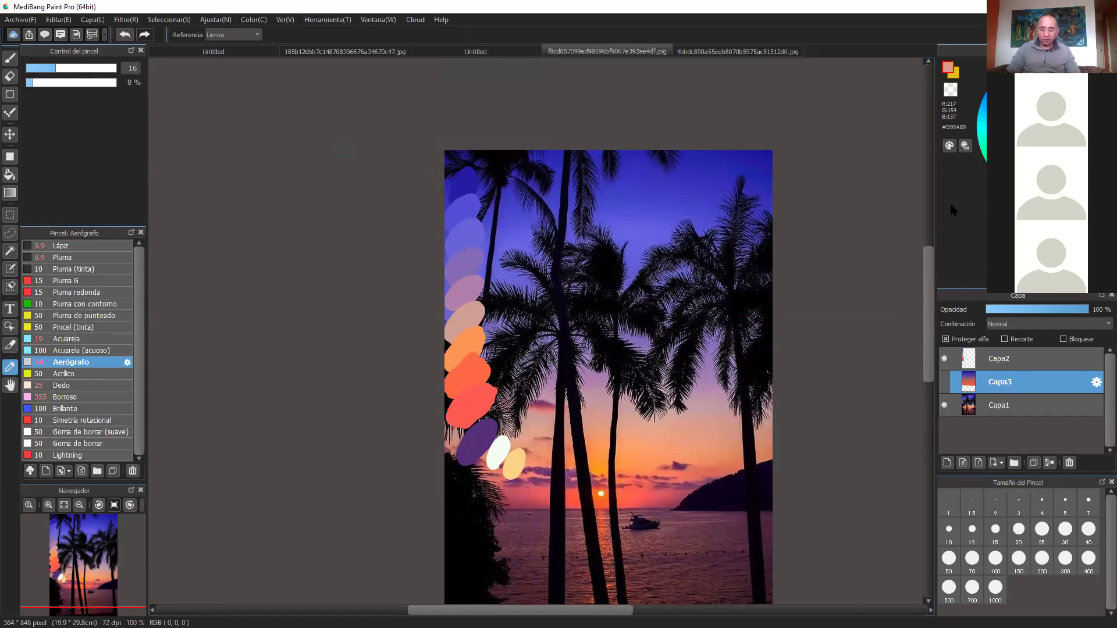
click(945, 359)
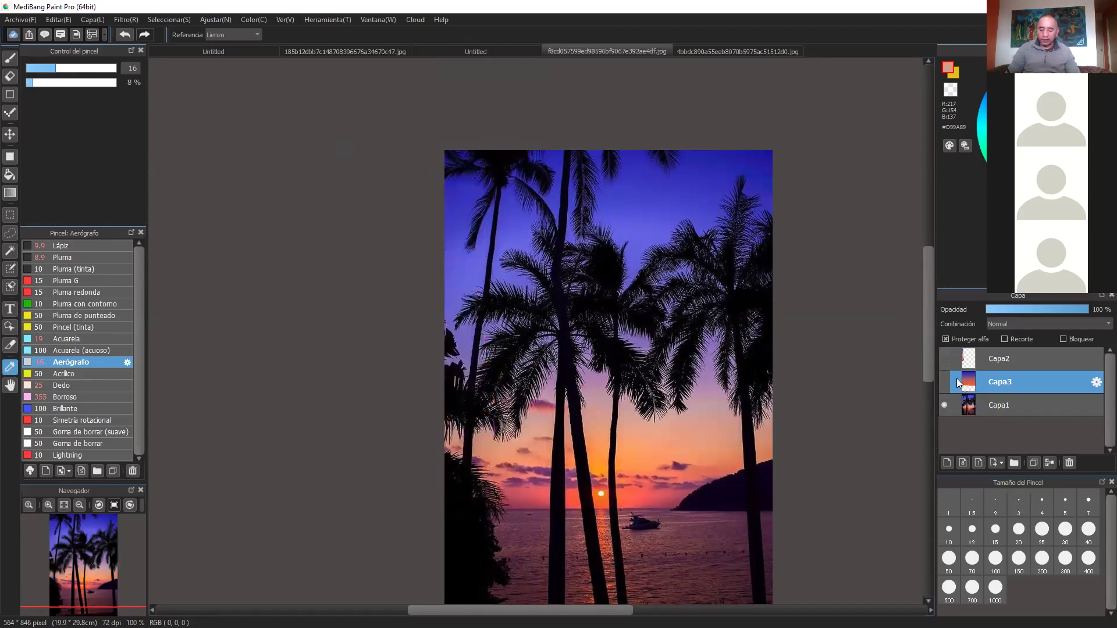
click(944, 382)
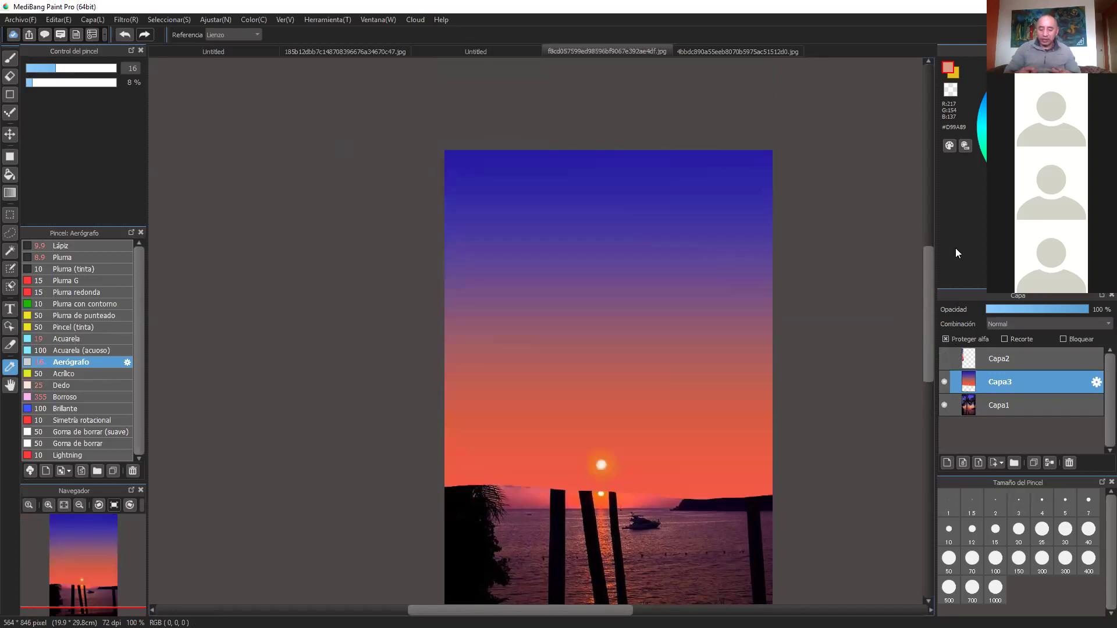
key(ctrl+plus)
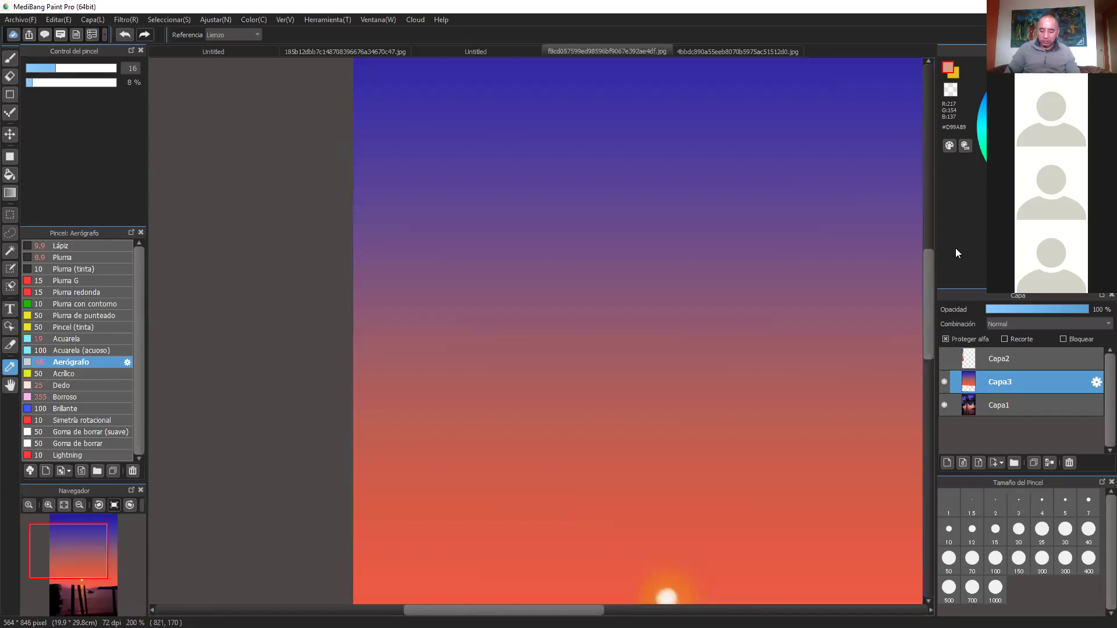
scroll(878, 397, down, 3)
key(ctrl+minus)
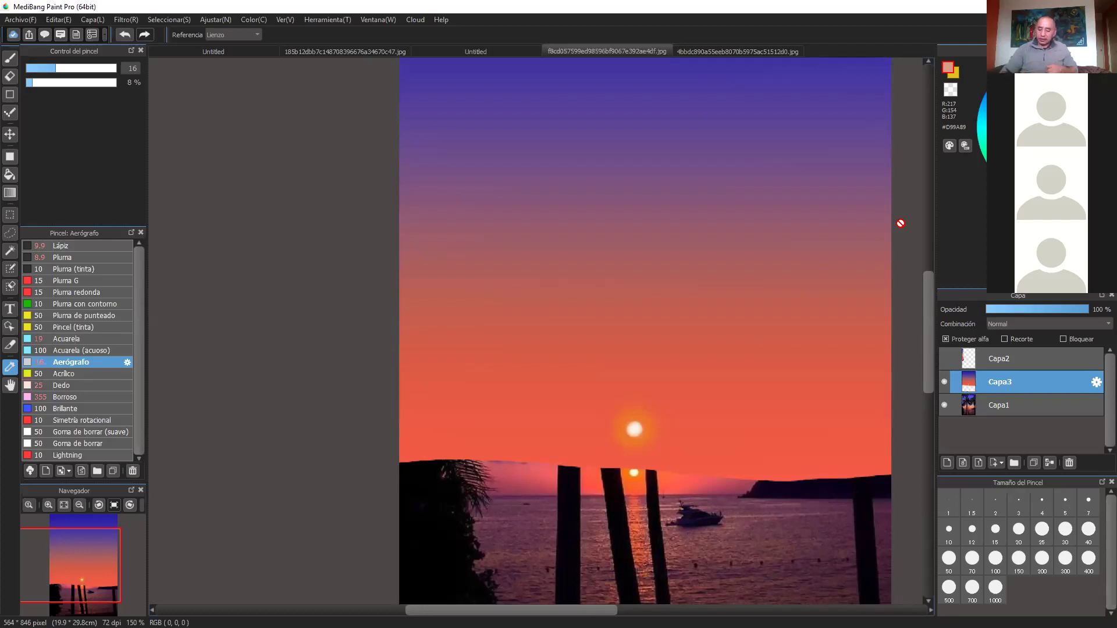
Compare the swatches on Capa2 with the painted sky by showing and hiding that layer
click(946, 358)
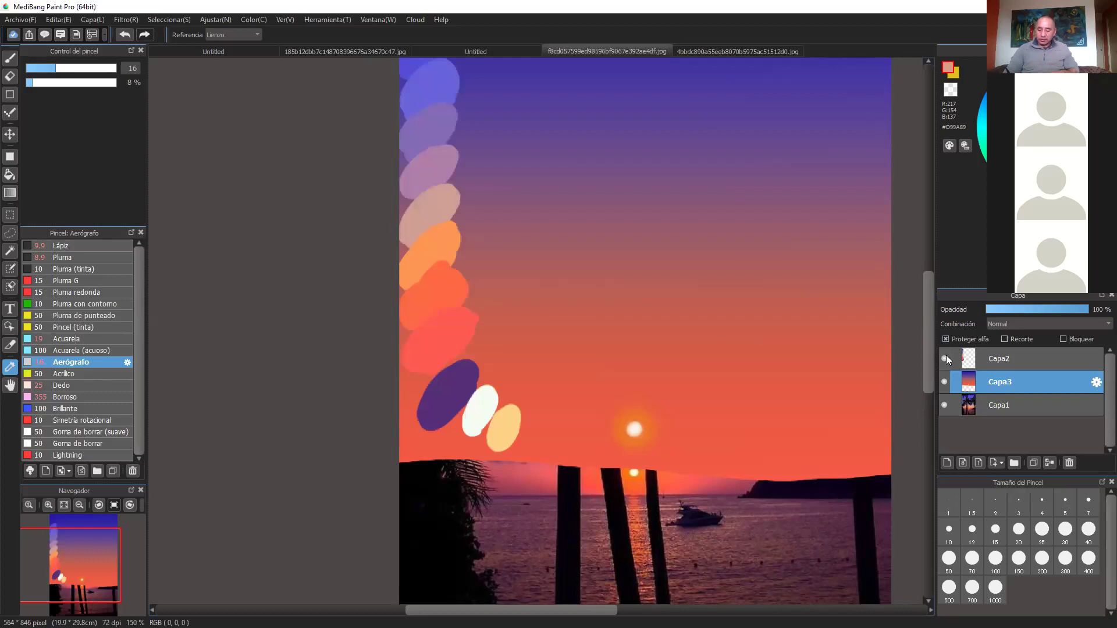
click(944, 359)
click(944, 357)
click(944, 357)
click(943, 357)
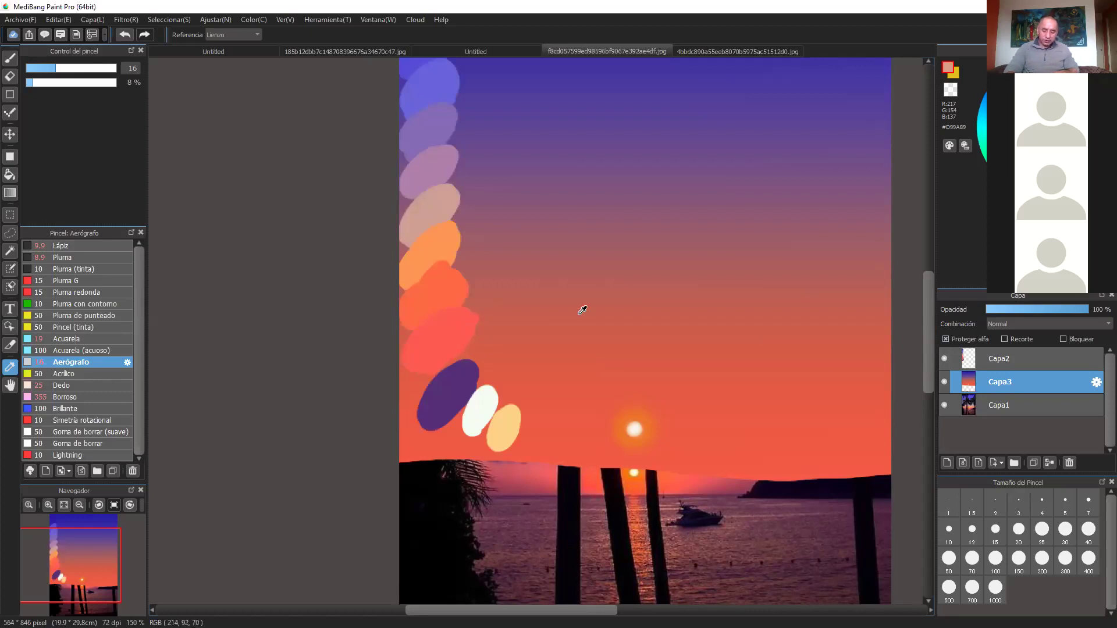
click(944, 357)
click(944, 357)
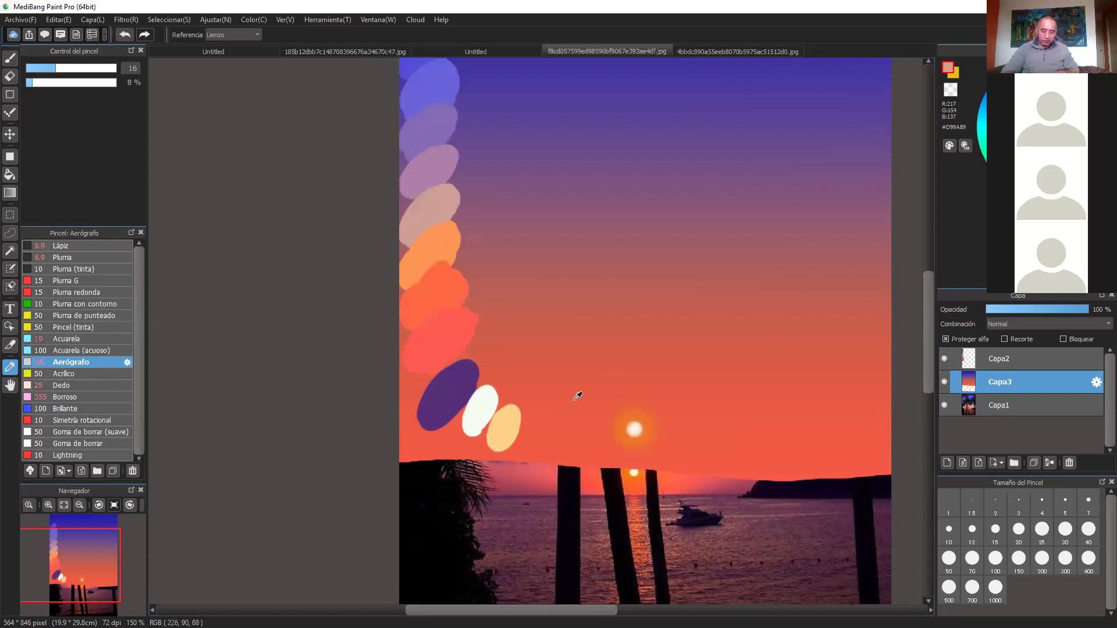
Sample the dark purple swatch and paint a small cloud on the right side of the sun with the Acuarela brush
click(461, 375)
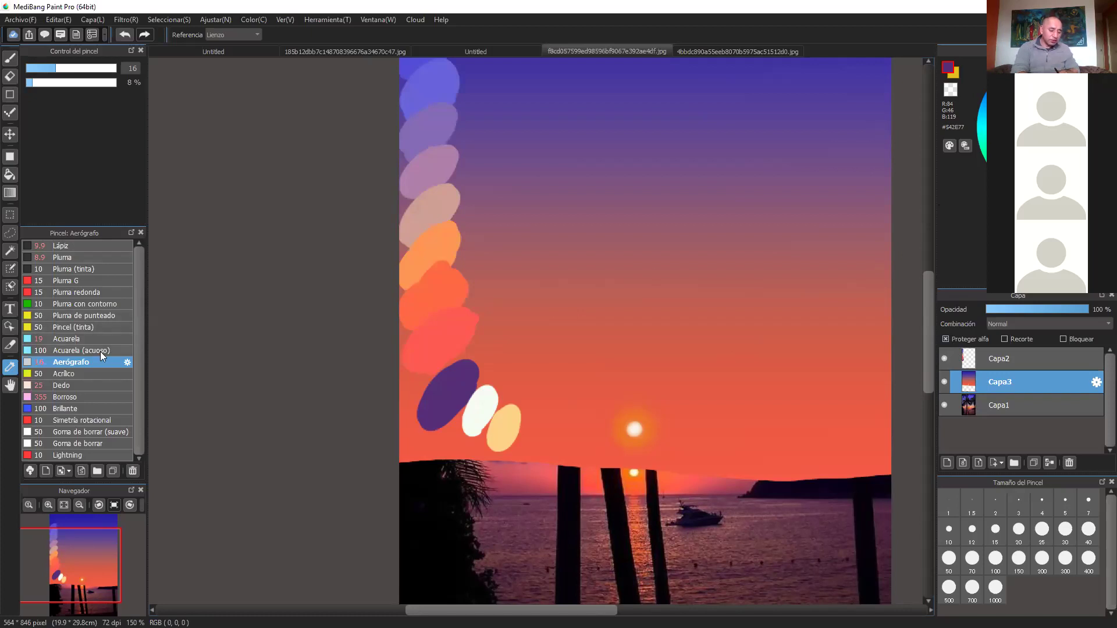
click(87, 338)
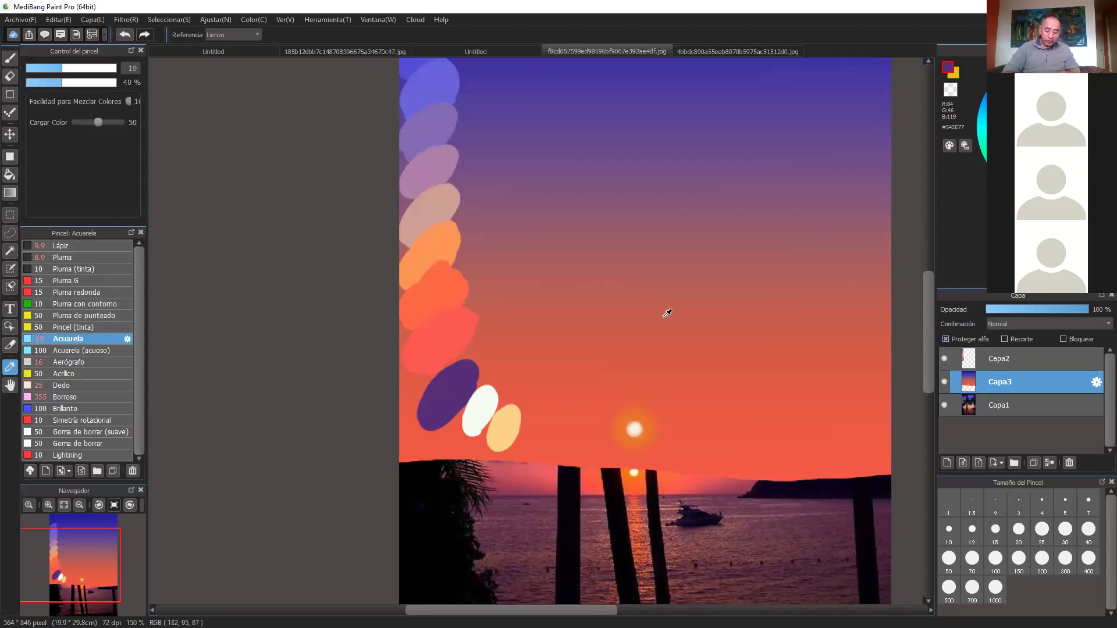
click(10, 58)
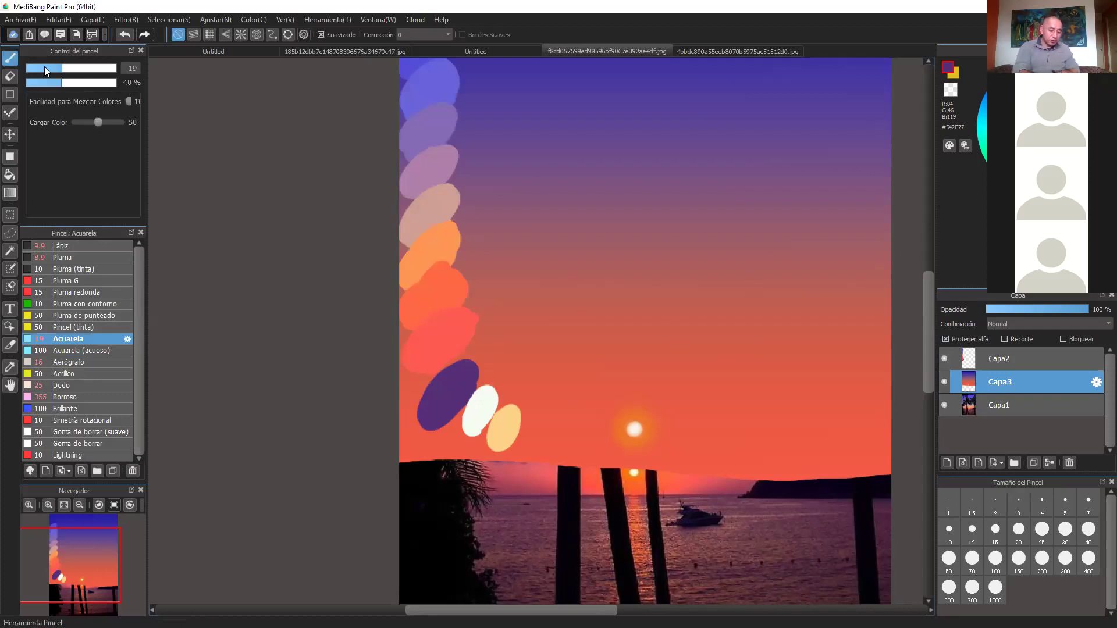
drag(711, 419, 778, 420)
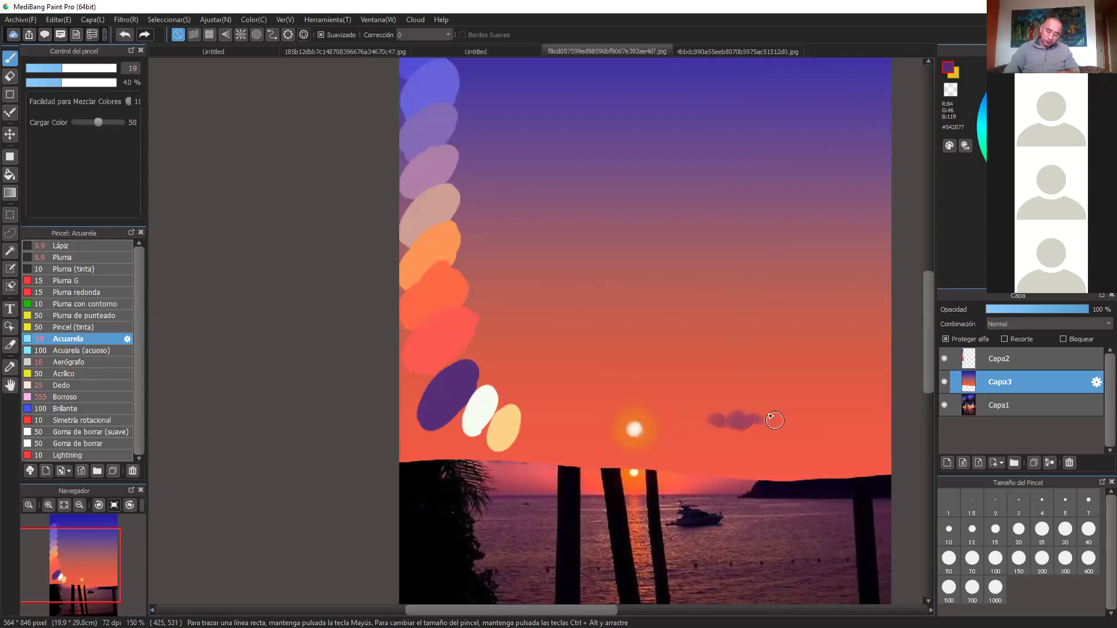
mouse_move(704, 413)
mouse_down()
mouse_move(691, 419)
mouse_move(716, 418)
mouse_up()
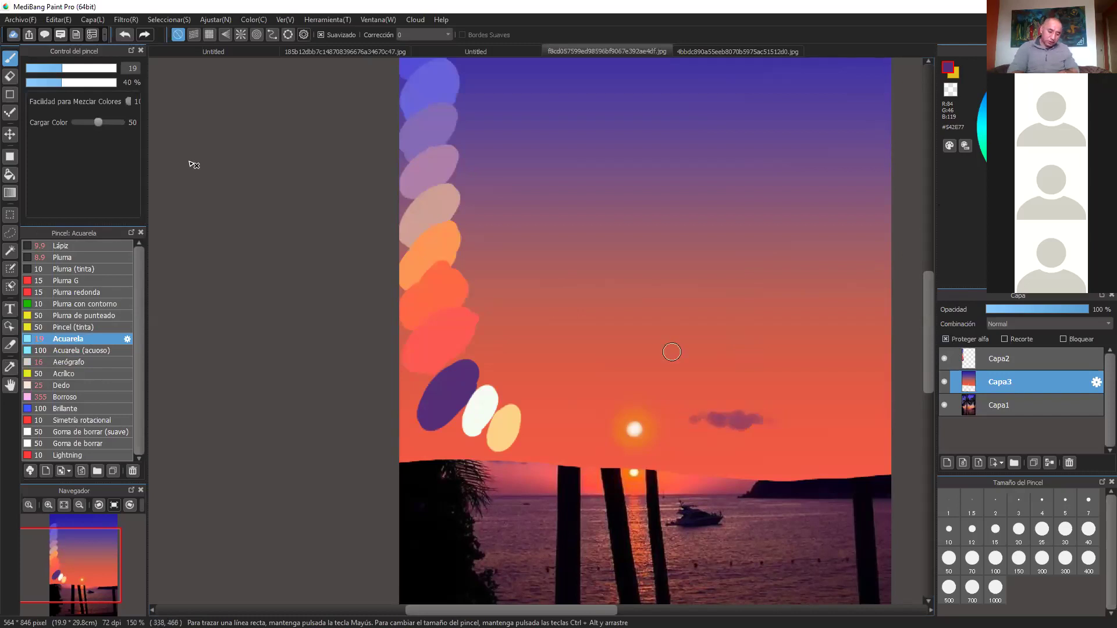
Reduce the Acuarela brush to 11.7, darken that cloud, and add small purple clouds near the horizon on both sides of the sun
drag(53, 69, 45, 69)
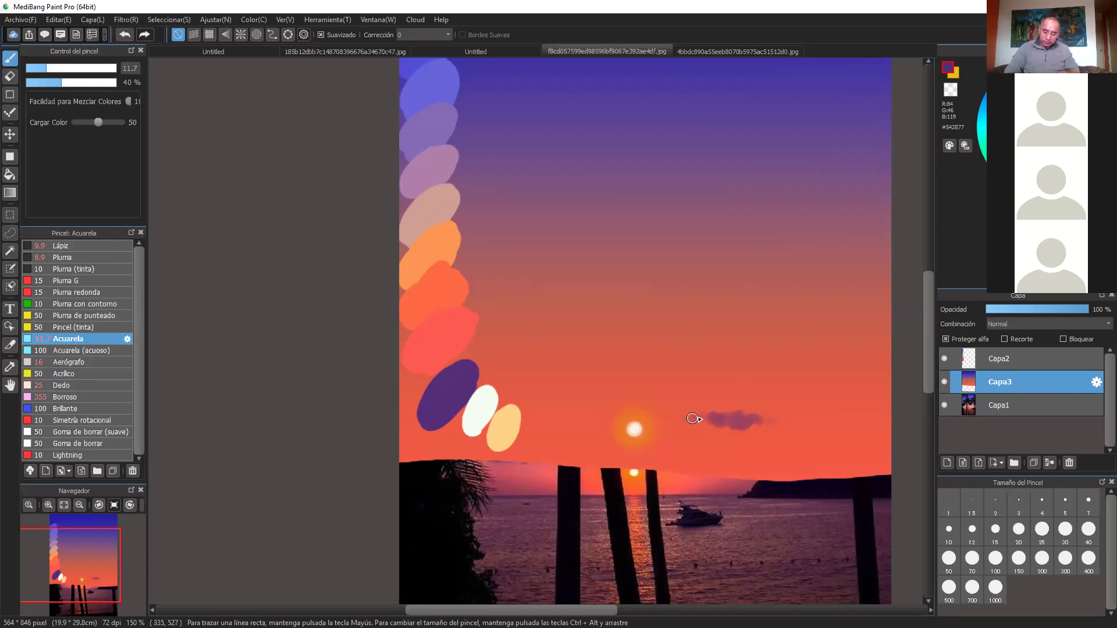
mouse_move(729, 418)
mouse_down()
mouse_move(785, 419)
mouse_move(710, 419)
mouse_move(763, 412)
mouse_move(736, 417)
mouse_move(792, 421)
mouse_move(798, 456)
mouse_move(856, 454)
mouse_up()
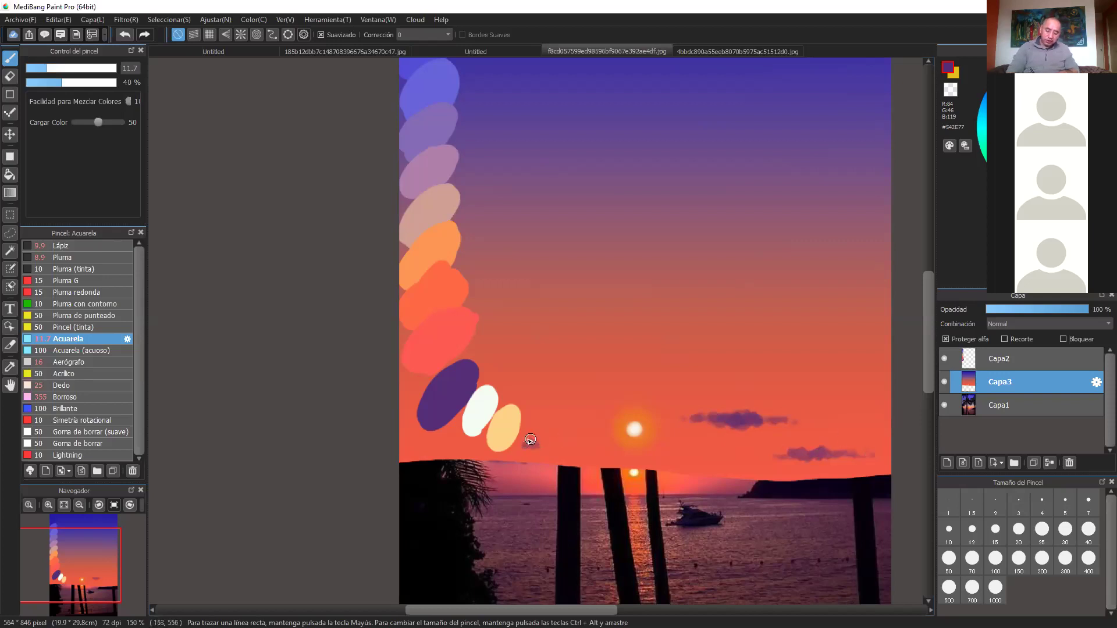
drag(524, 443, 600, 446)
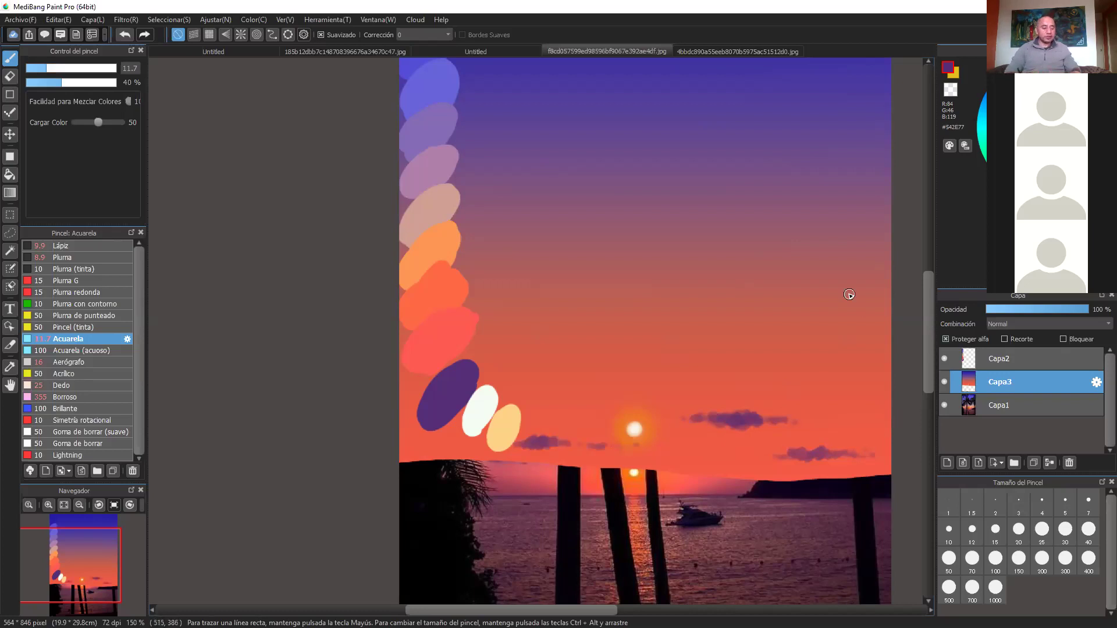
Hide Capa2 and Capa1, and paint a long purple cloud on Capa3 in the lower-left sky, slightly higher than the sun
click(944, 359)
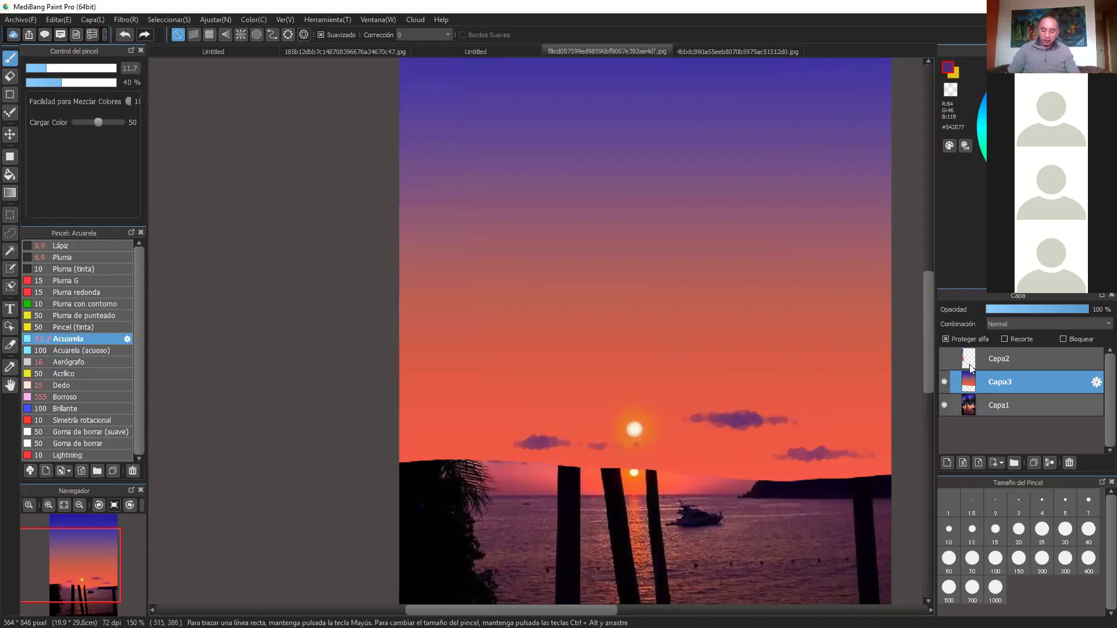
click(945, 405)
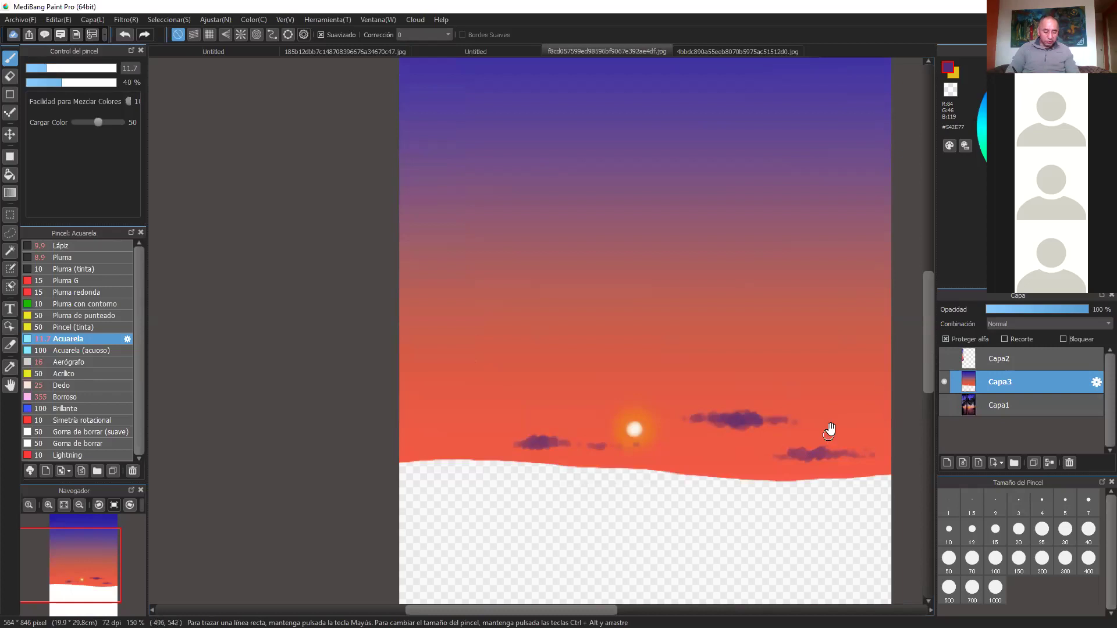
drag(829, 429, 707, 388)
drag(317, 350, 426, 352)
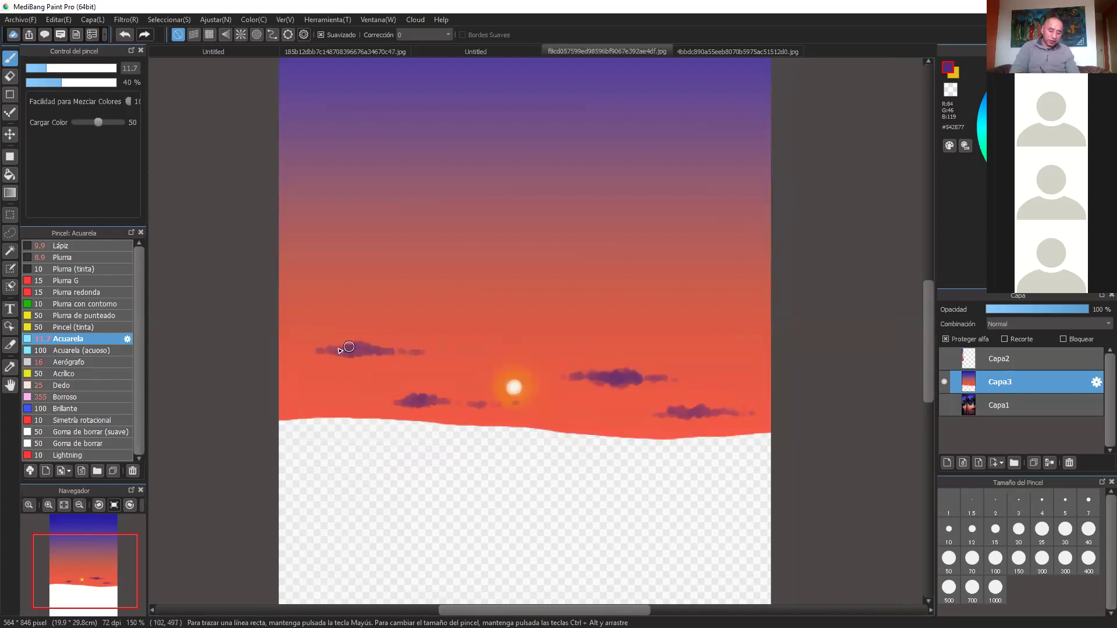
mouse_move(301, 353)
mouse_down()
mouse_move(338, 352)
mouse_move(355, 335)
mouse_move(371, 349)
mouse_move(355, 348)
mouse_move(435, 352)
mouse_up()
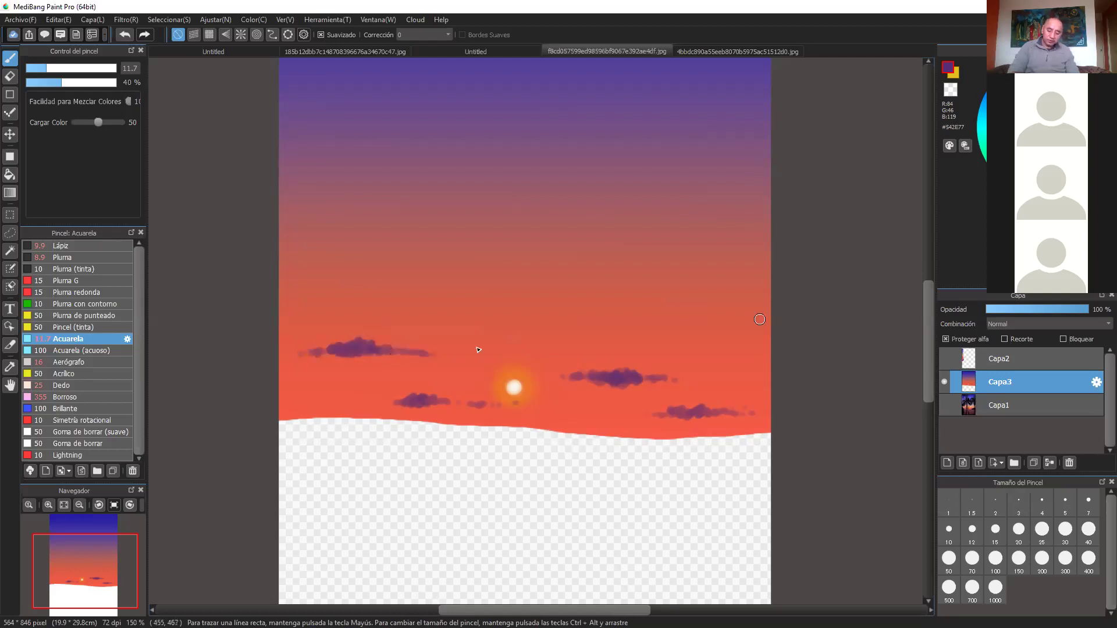
Scatter more small purple clouds across the lower sky, including one just above the sun and others at both canvas edges
drag(661, 344, 749, 349)
mouse_move(475, 376)
mouse_down()
mouse_move(552, 373)
mouse_move(515, 361)
mouse_move(468, 372)
mouse_move(547, 342)
mouse_move(452, 373)
mouse_move(544, 364)
mouse_move(473, 370)
mouse_move(555, 364)
mouse_up()
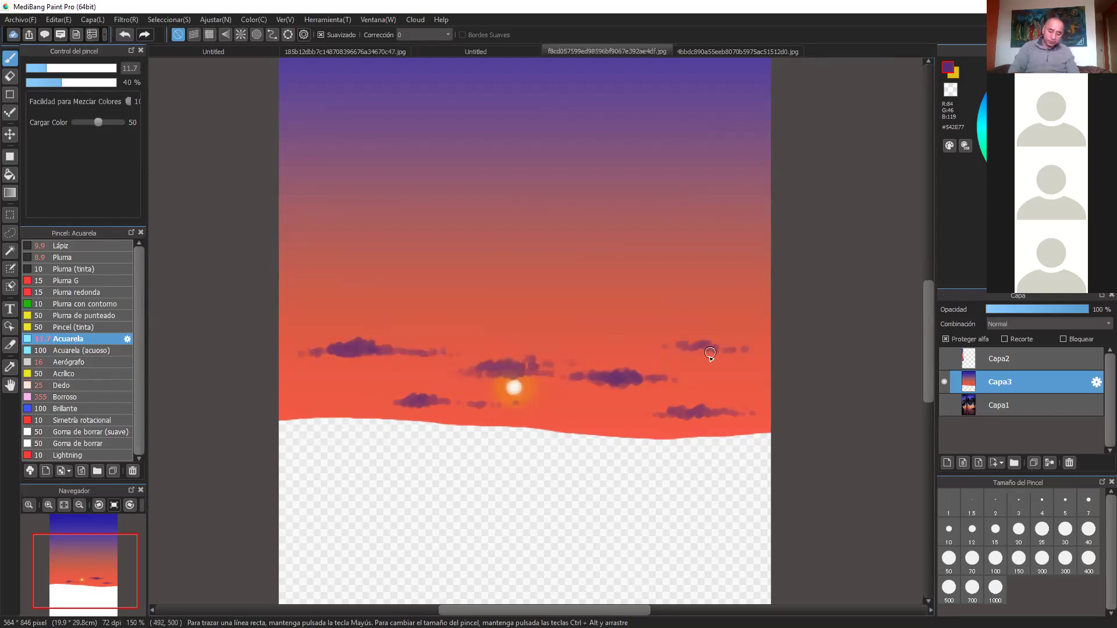
drag(527, 316, 595, 317)
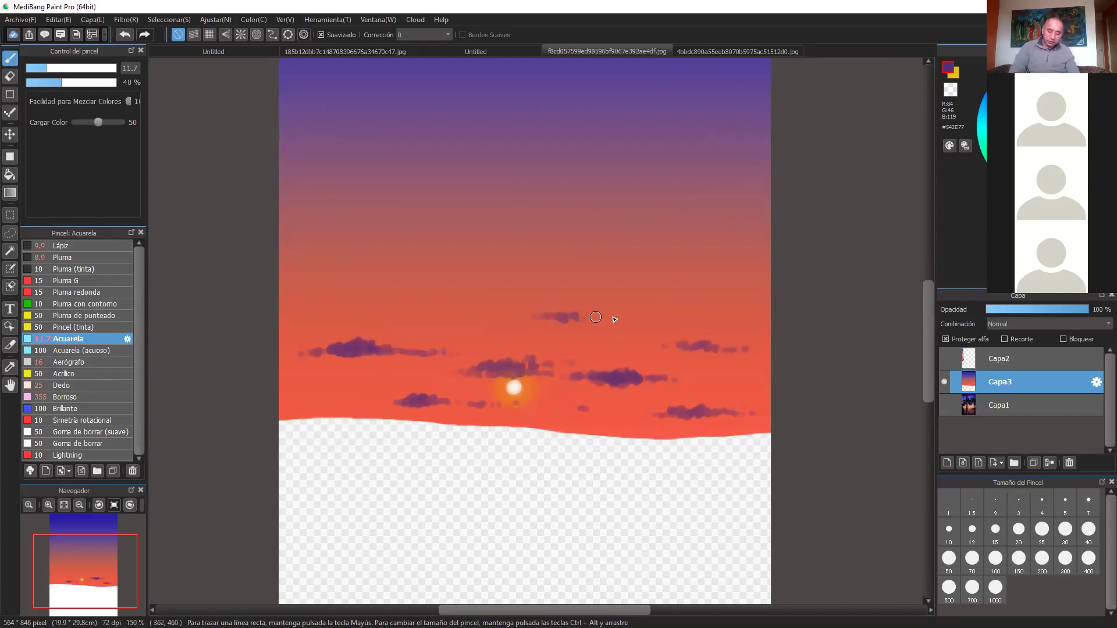
drag(312, 398, 352, 401)
mouse_move(696, 299)
mouse_down()
mouse_move(777, 302)
mouse_move(776, 292)
mouse_move(662, 303)
mouse_up()
drag(281, 304, 317, 300)
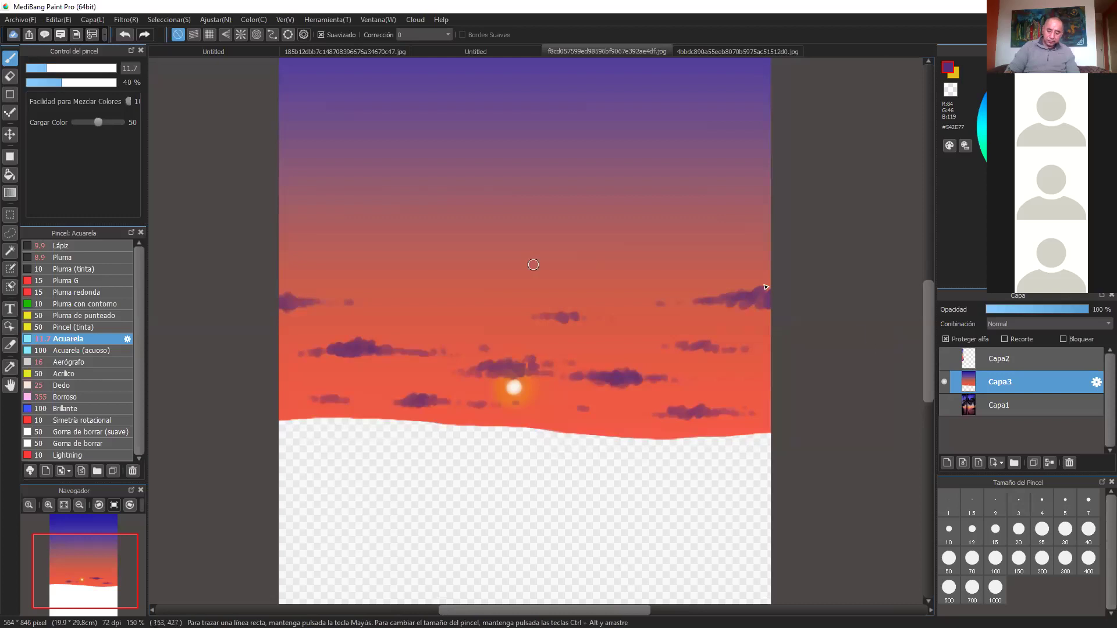
Deepen and widen the purple cloud directly above the sun
scroll(806, 479, up, 2)
drag(816, 507, 820, 381)
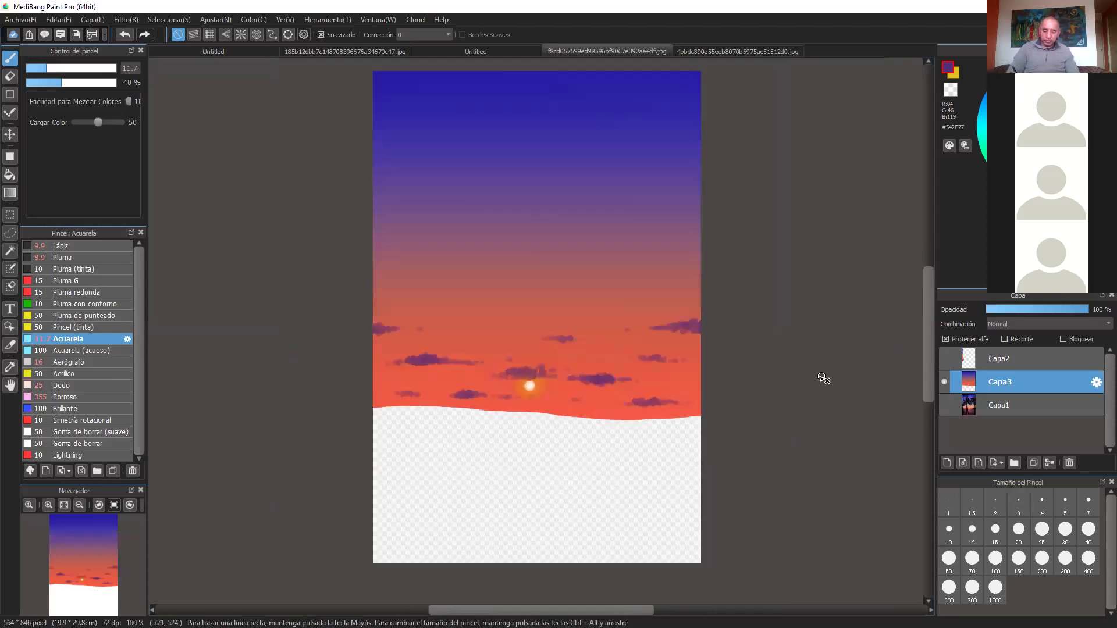
scroll(815, 364, up, 4)
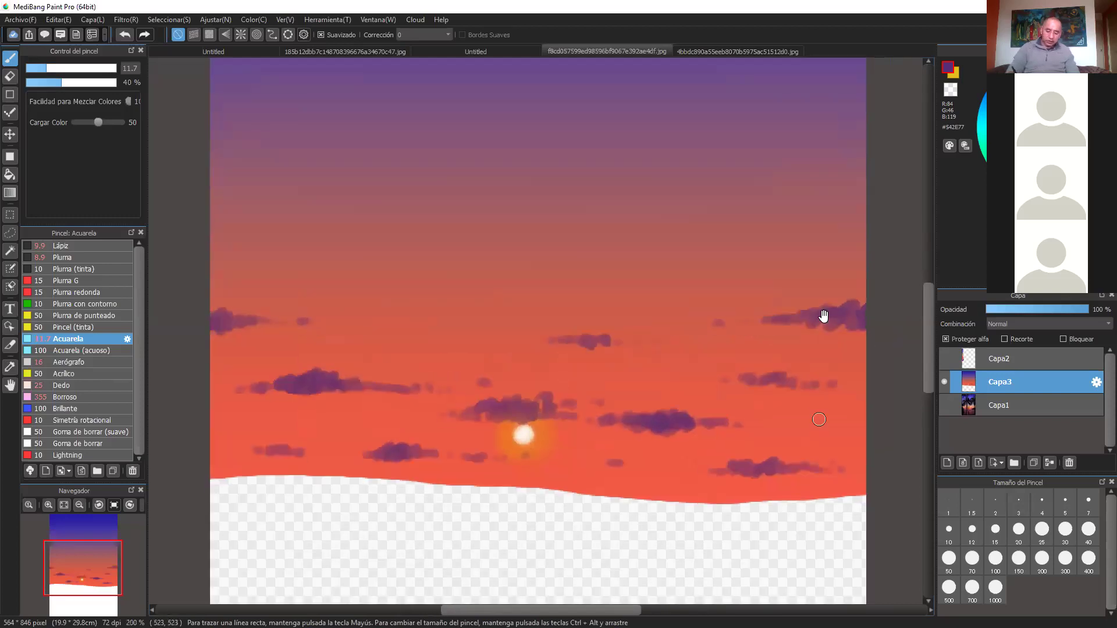
mouse_move(492, 283)
mouse_down()
mouse_move(483, 294)
mouse_move(570, 291)
mouse_up()
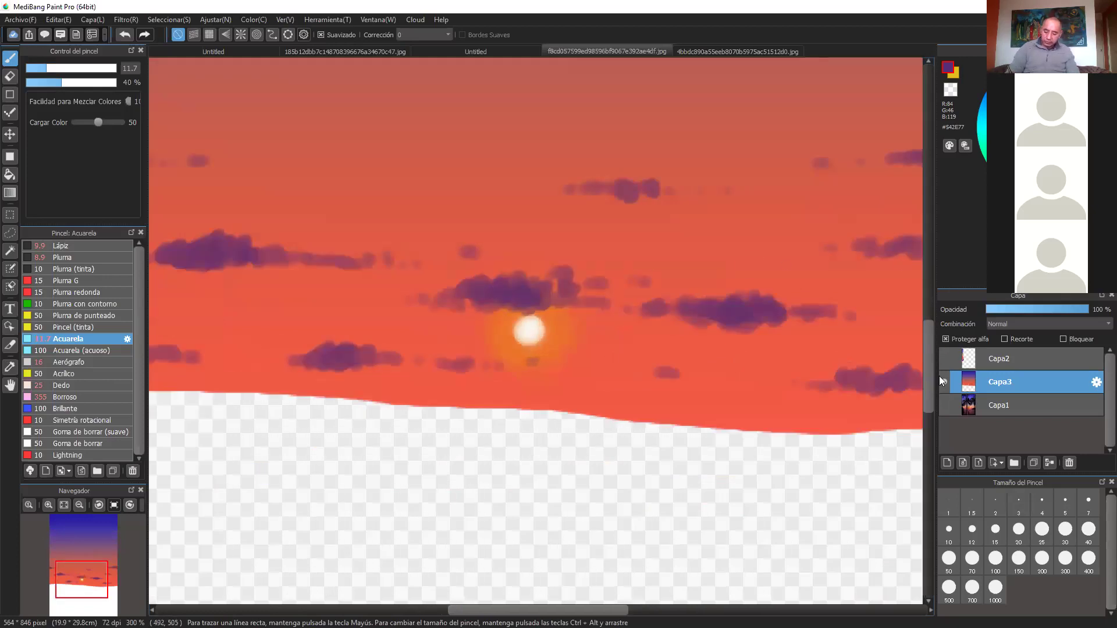
Reveal the reference photo on Capa1, sample the reddish tone #B75661 from its pink cloud, and show the painted sky Capa3 again
click(944, 405)
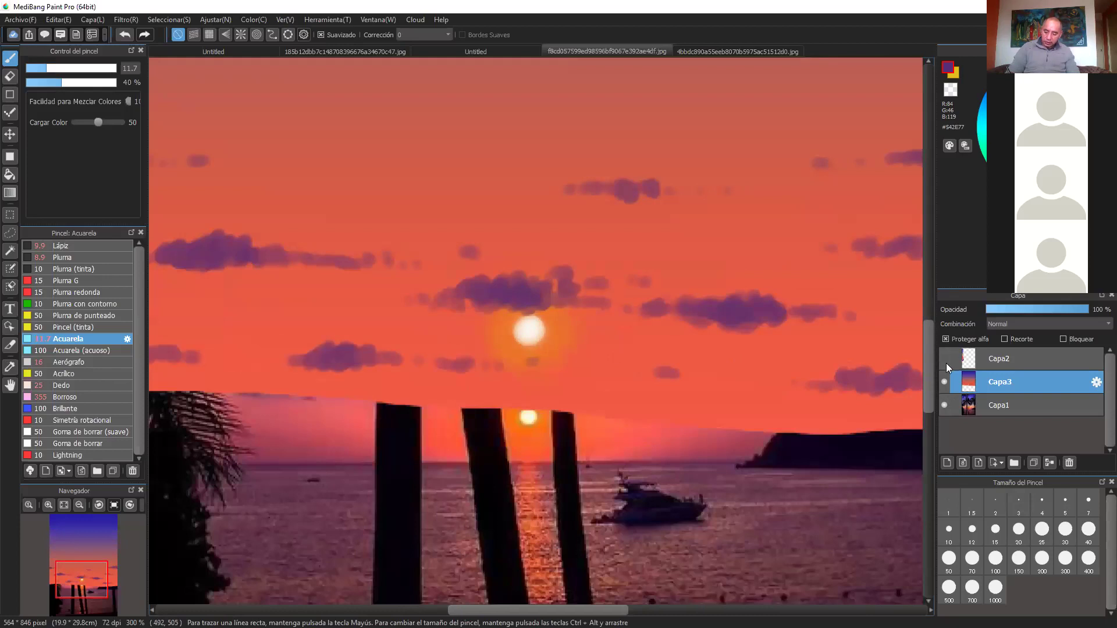
click(945, 382)
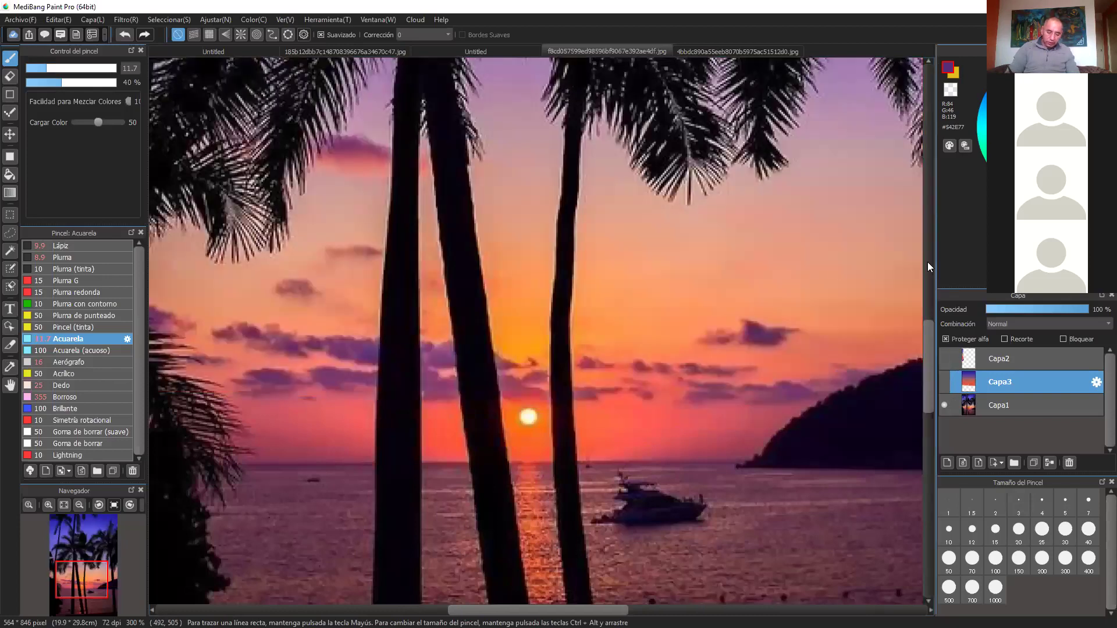
alt+click(359, 159)
alt+click(354, 157)
click(944, 359)
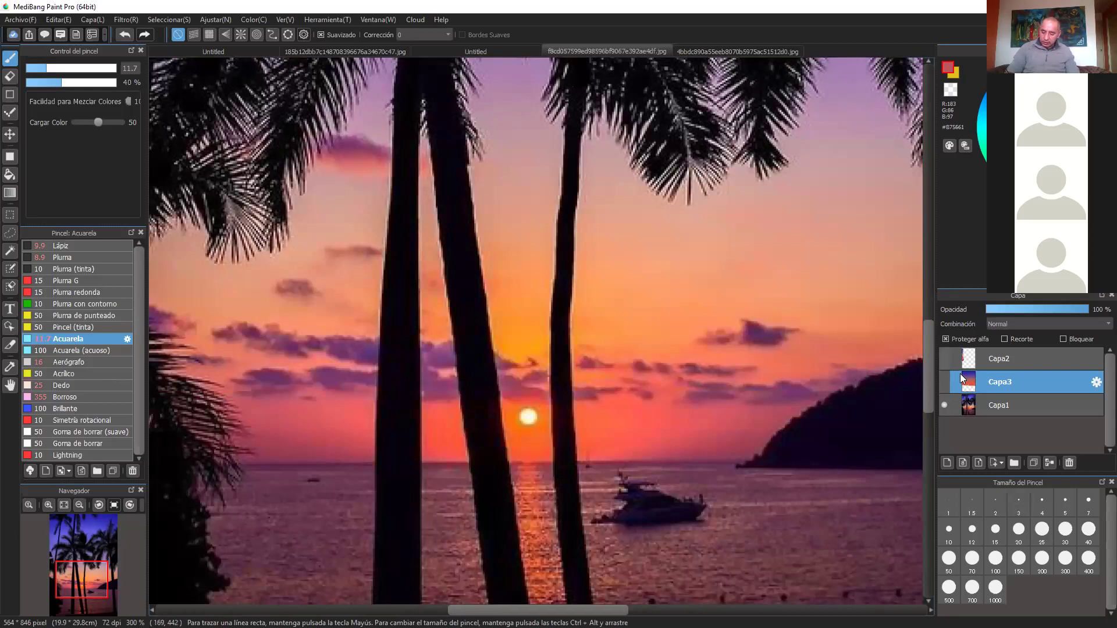
click(944, 383)
click(945, 358)
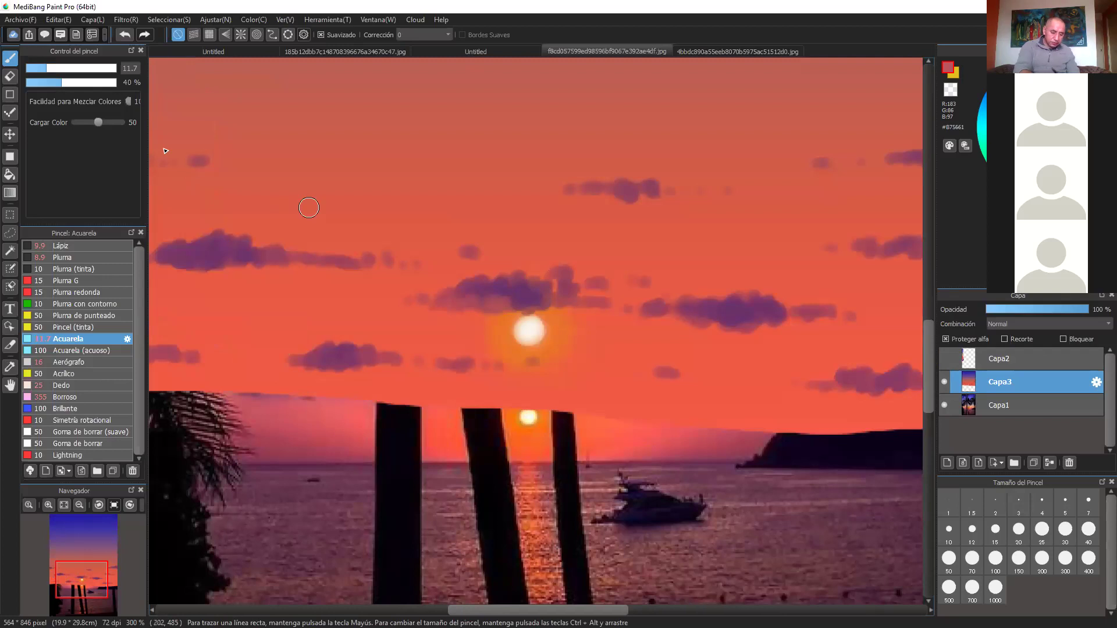
Set the Acuarela brush size to 6.8 and shade the undersides of the clouds around the sun with the reddish tone
click(36, 69)
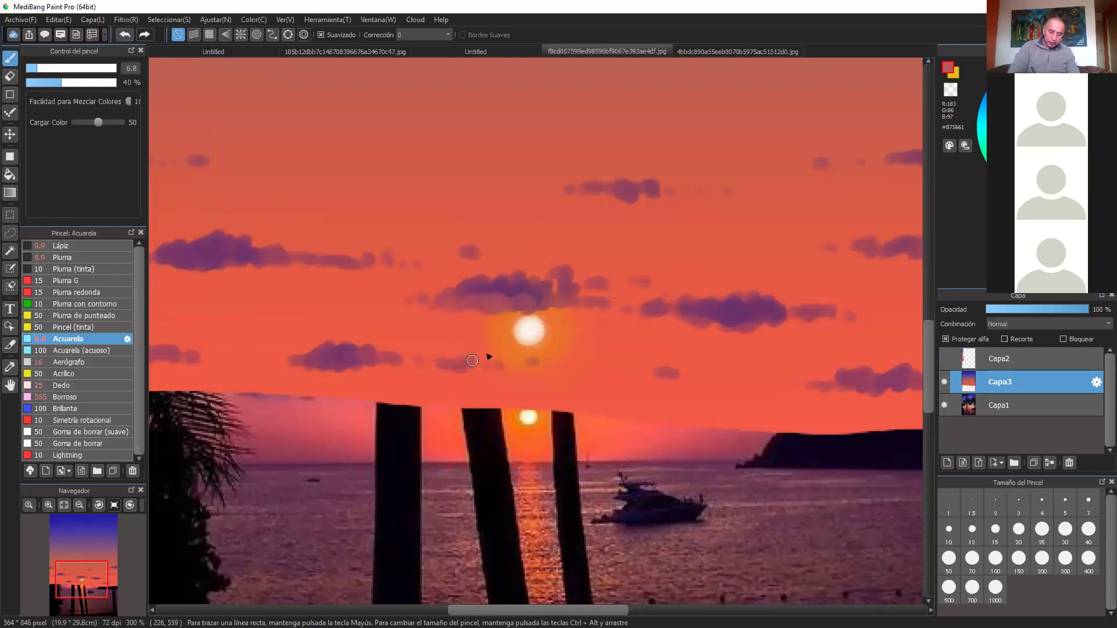
mouse_move(343, 337)
mouse_down()
mouse_move(324, 357)
mouse_move(352, 362)
mouse_move(377, 346)
mouse_up()
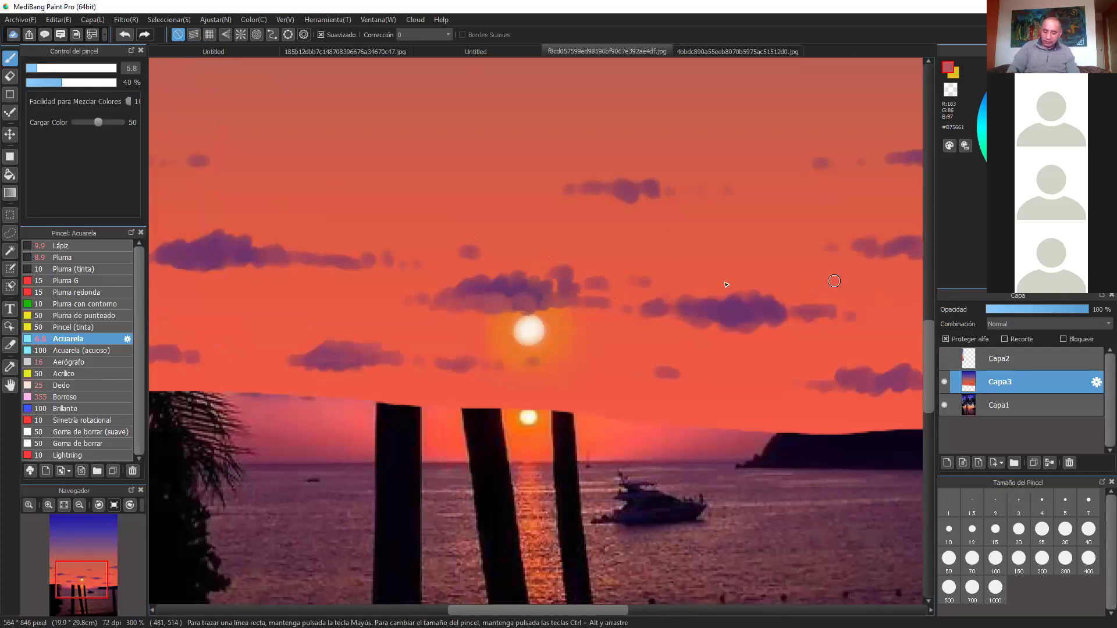
mouse_move(697, 305)
mouse_down()
mouse_move(732, 307)
mouse_move(729, 322)
mouse_move(715, 314)
mouse_move(753, 316)
mouse_up()
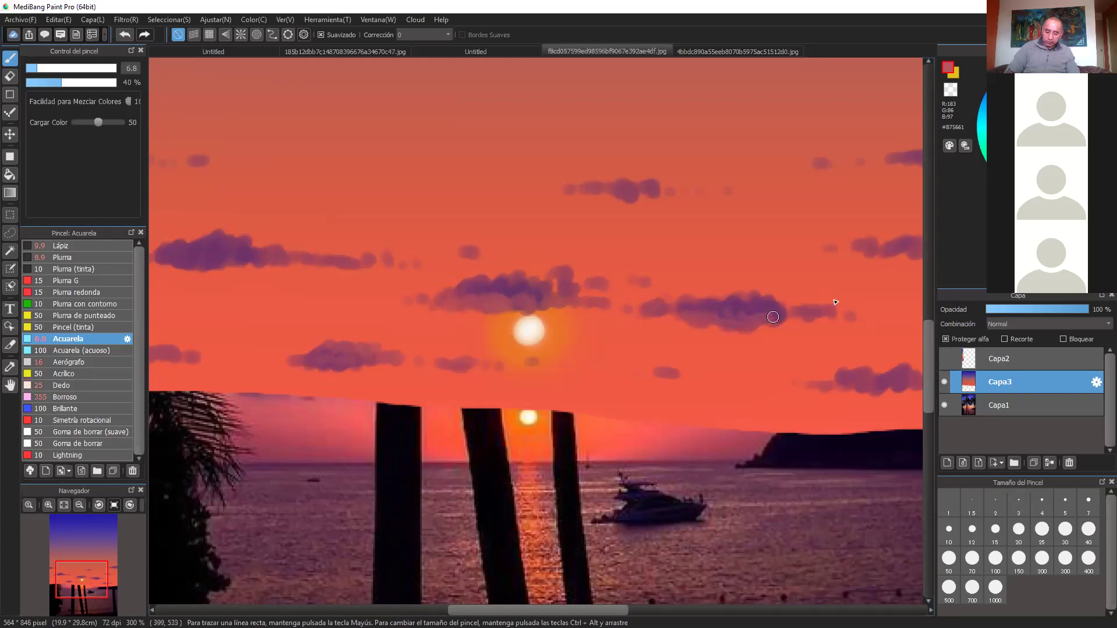
Shade the undersides of the remaining clouds on the far right and far left of the sky with the same reddish tone
drag(836, 302, 715, 325)
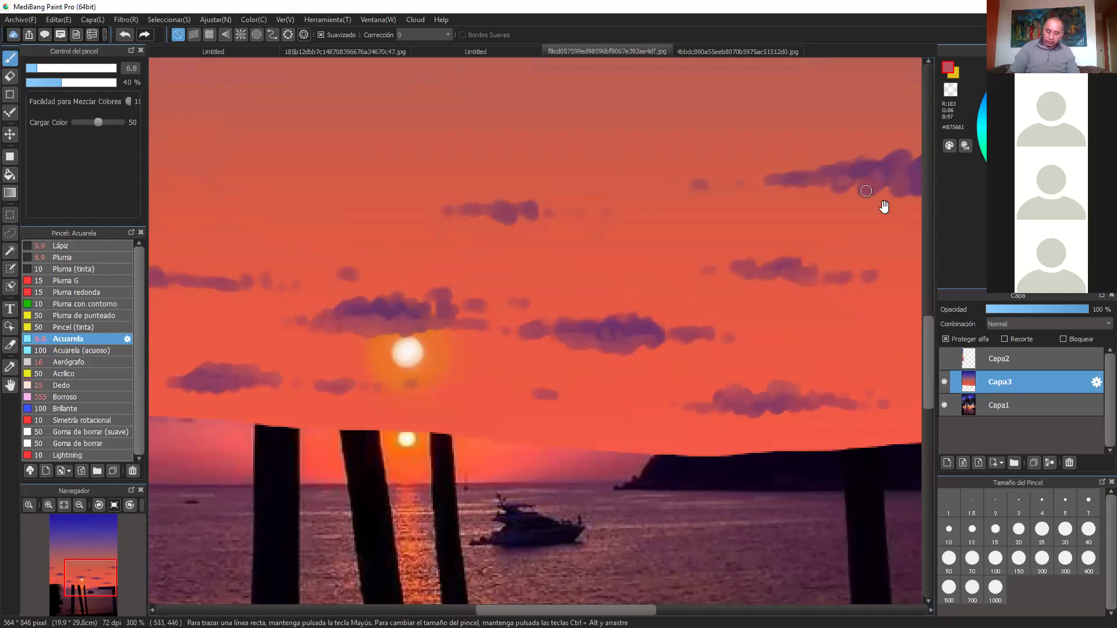
drag(884, 206, 753, 264)
mouse_move(646, 378)
mouse_down()
mouse_move(732, 384)
mouse_move(864, 338)
mouse_up()
drag(401, 326, 602, 384)
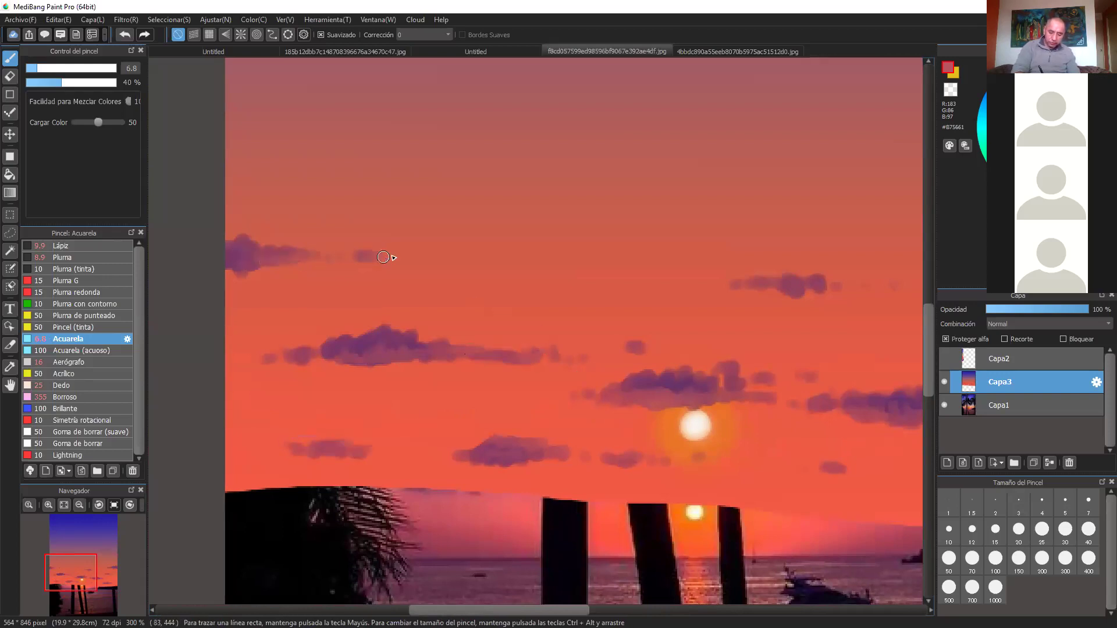
Sample the coral sky colour #F85D5B beside the sun and check the shaded clouds across the whole sky
alt+click(767, 438)
alt+click(766, 438)
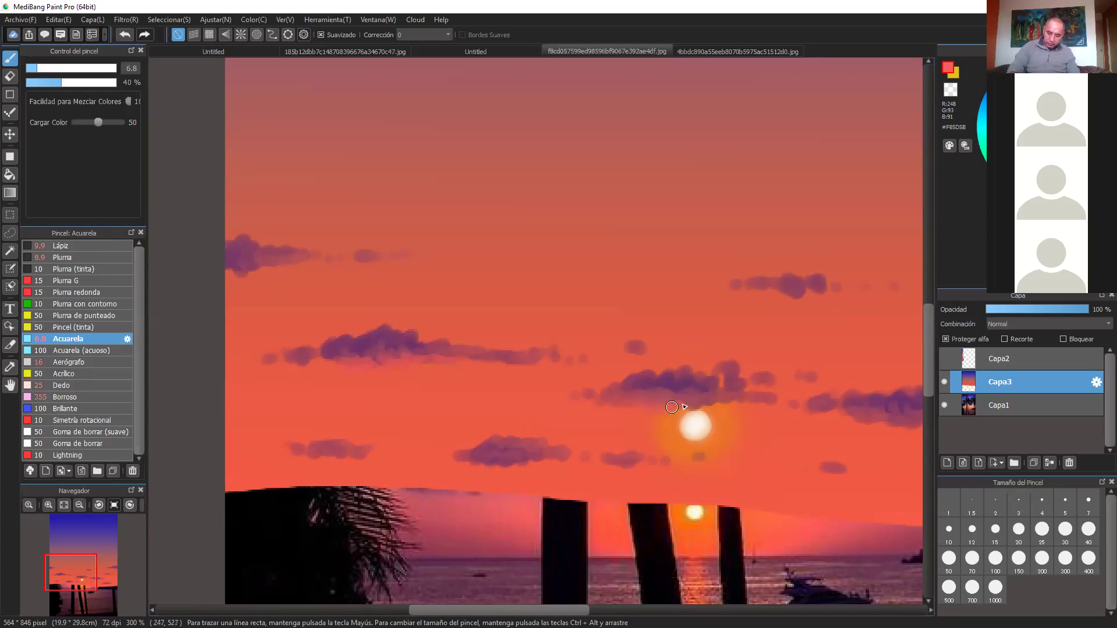
drag(824, 461, 698, 405)
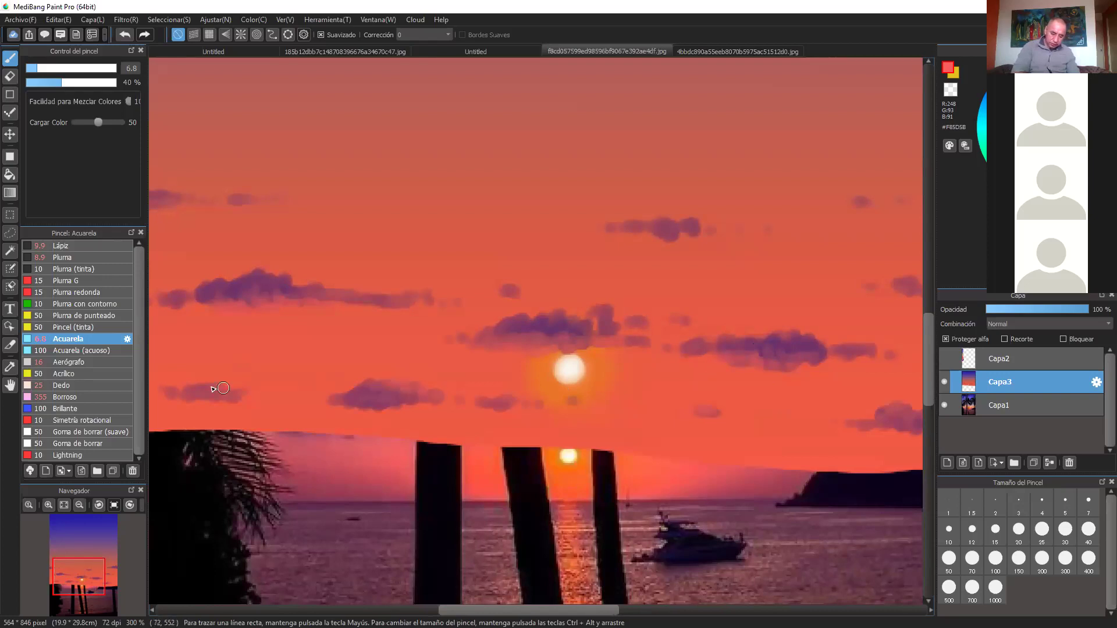
drag(849, 374, 802, 419)
drag(686, 352, 638, 357)
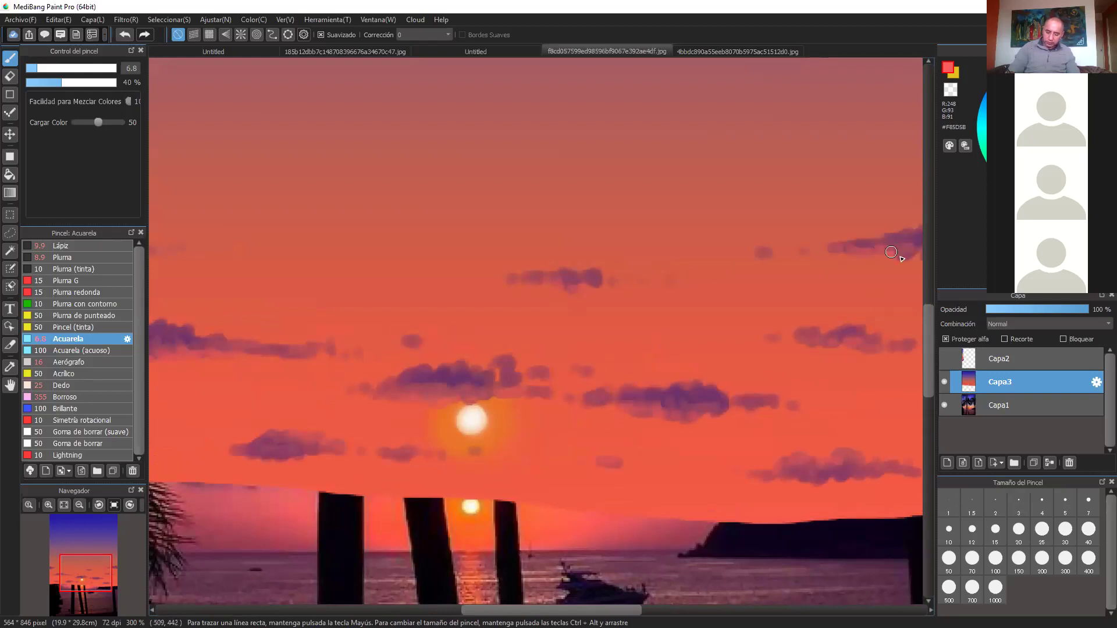
scroll(797, 358, down, 3)
scroll(746, 388, up, 3)
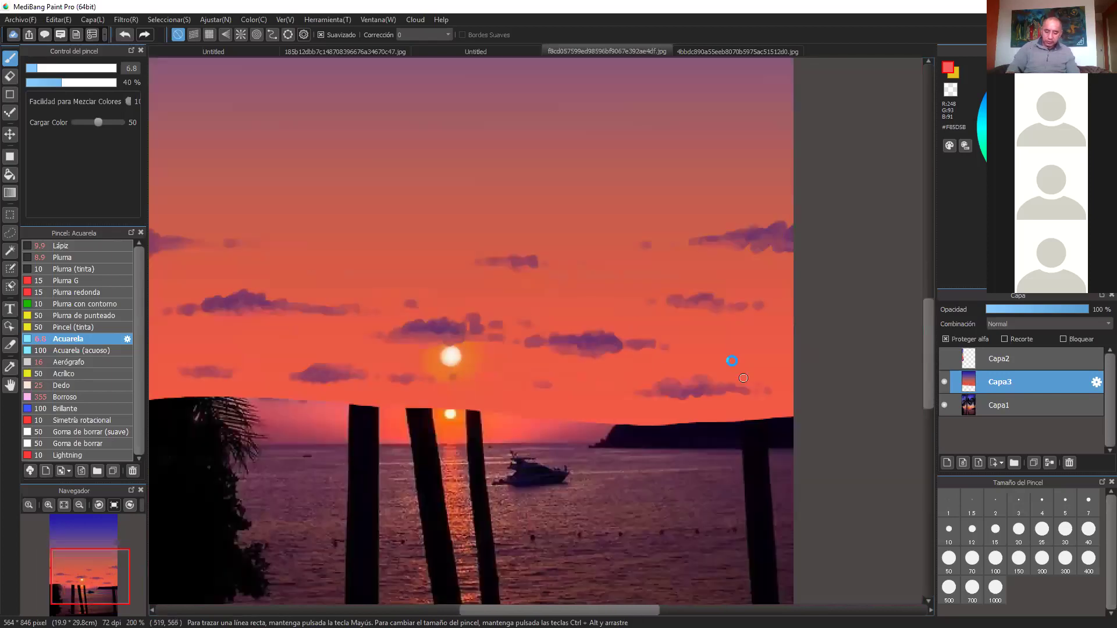
drag(819, 353, 732, 372)
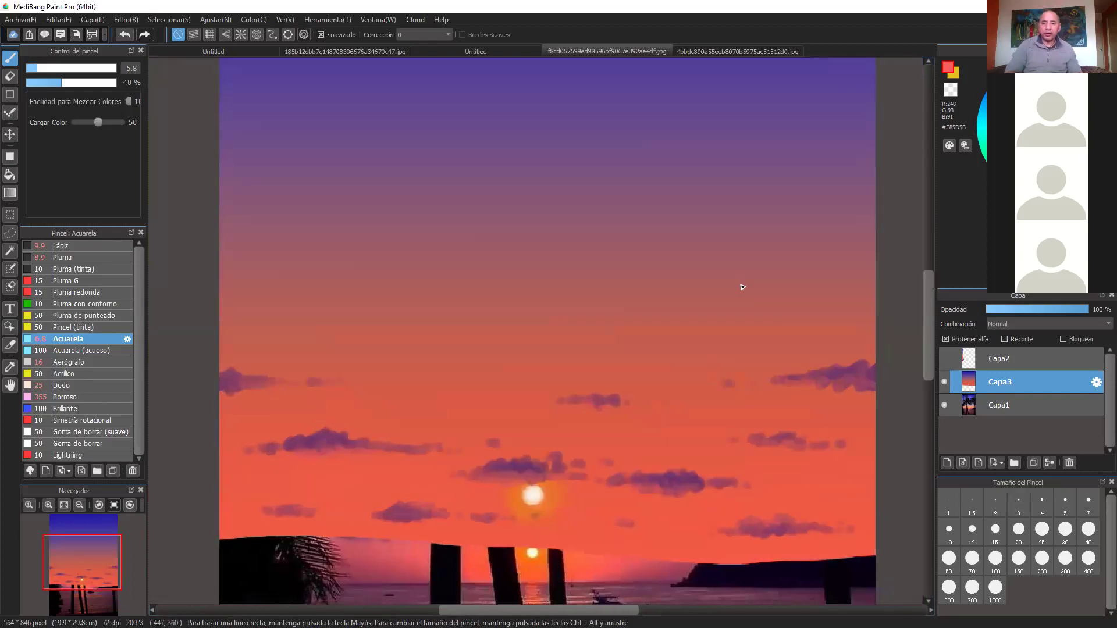
scroll(743, 287, down, 1)
drag(716, 368, 810, 309)
mouse_move(779, 267)
mouse_down()
mouse_move(780, 246)
mouse_move(737, 274)
mouse_up()
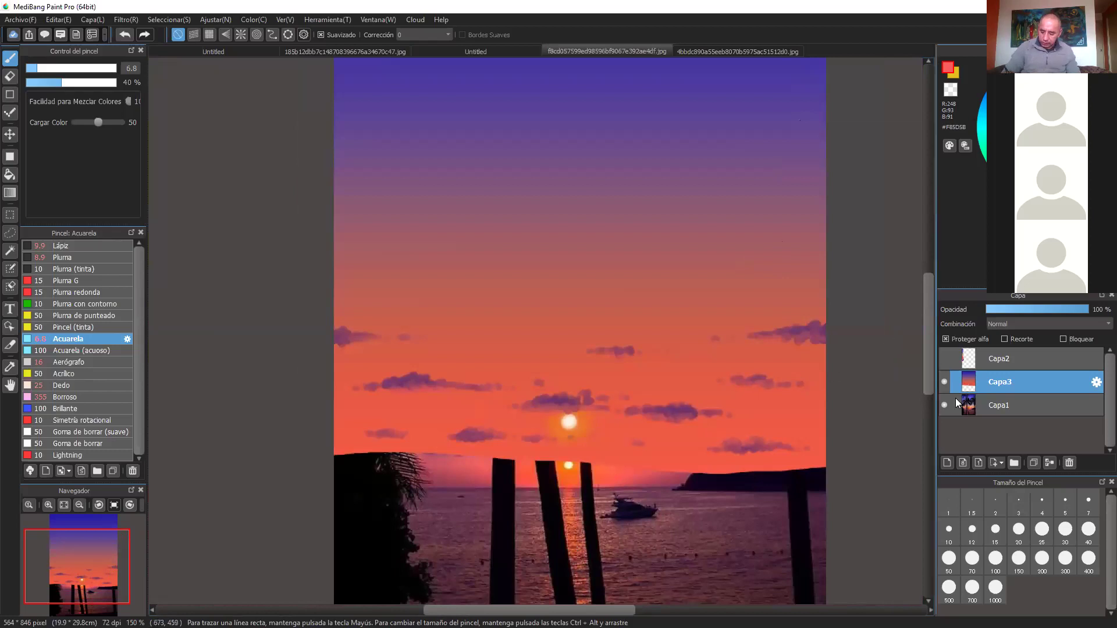
Compare the painted sky with the reference photo and the colour swatches by toggling the visibility of Capa1, Capa2 and Capa3
click(943, 359)
click(945, 357)
click(944, 381)
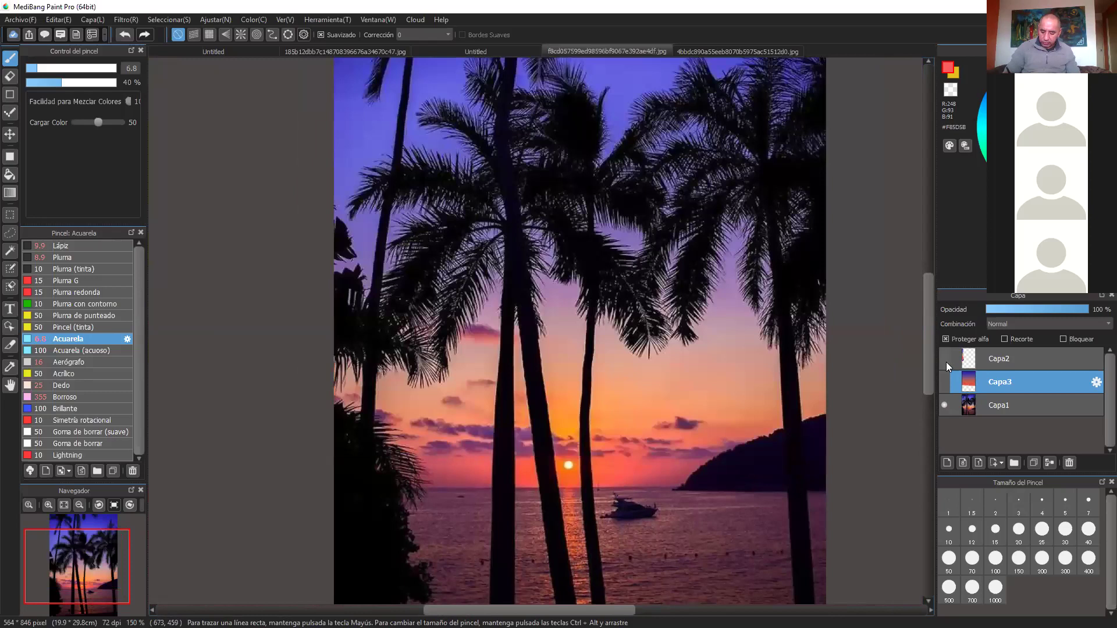
click(944, 359)
click(944, 382)
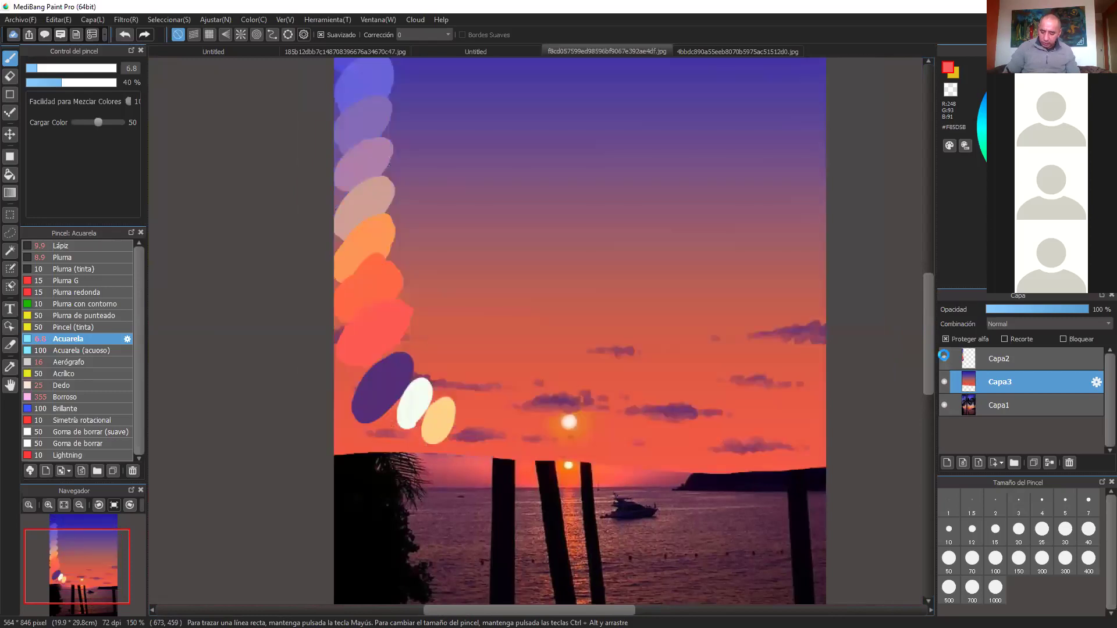
click(944, 359)
click(945, 382)
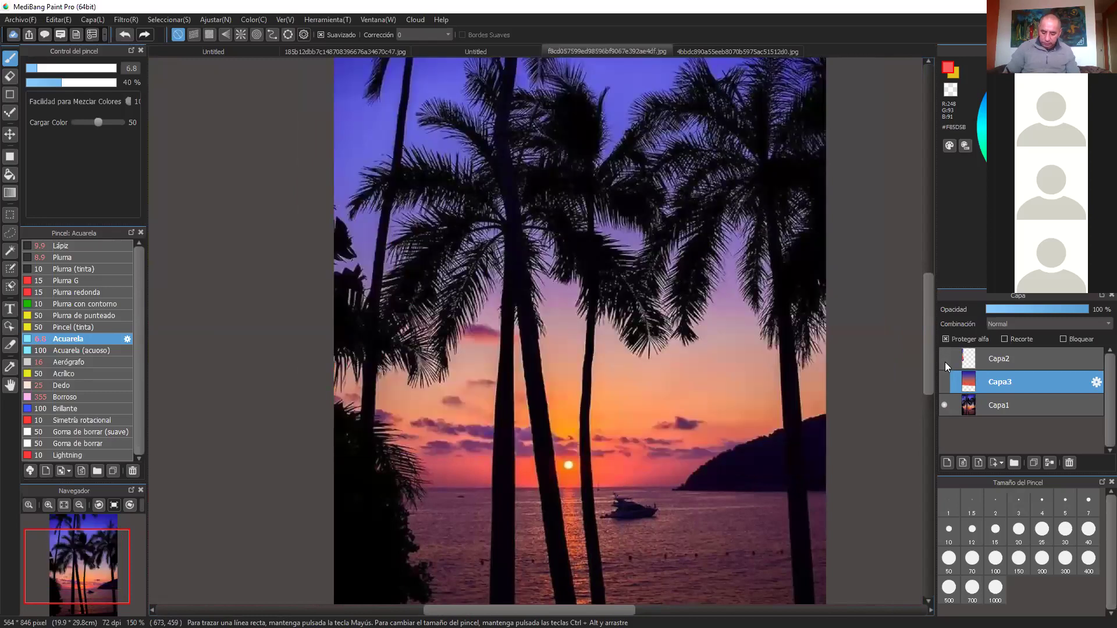
click(945, 358)
click(944, 382)
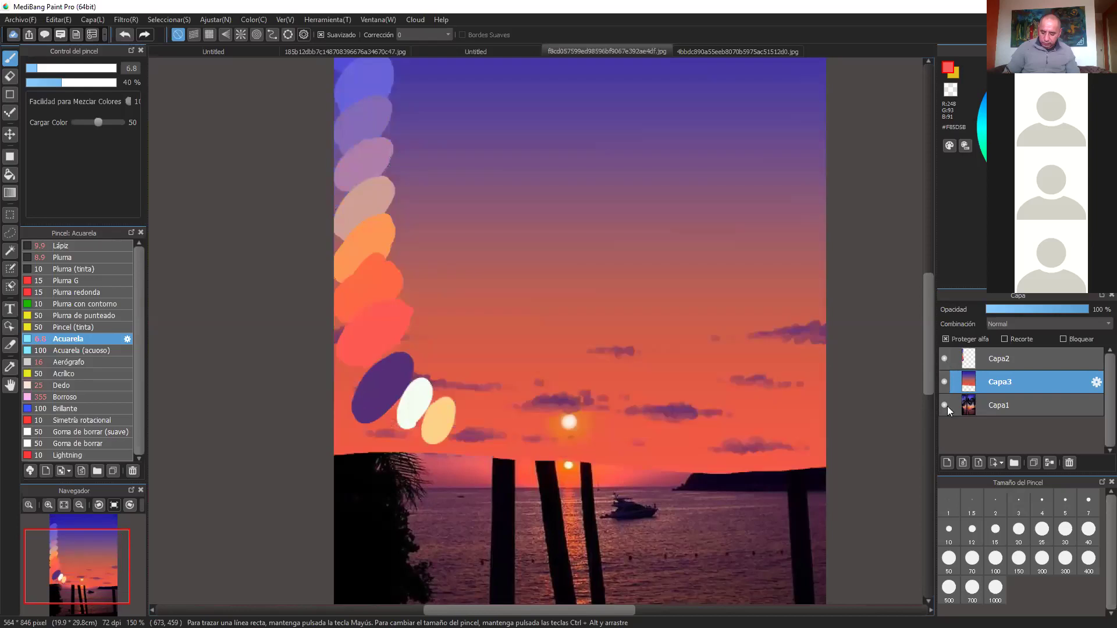
click(945, 405)
click(945, 406)
click(945, 359)
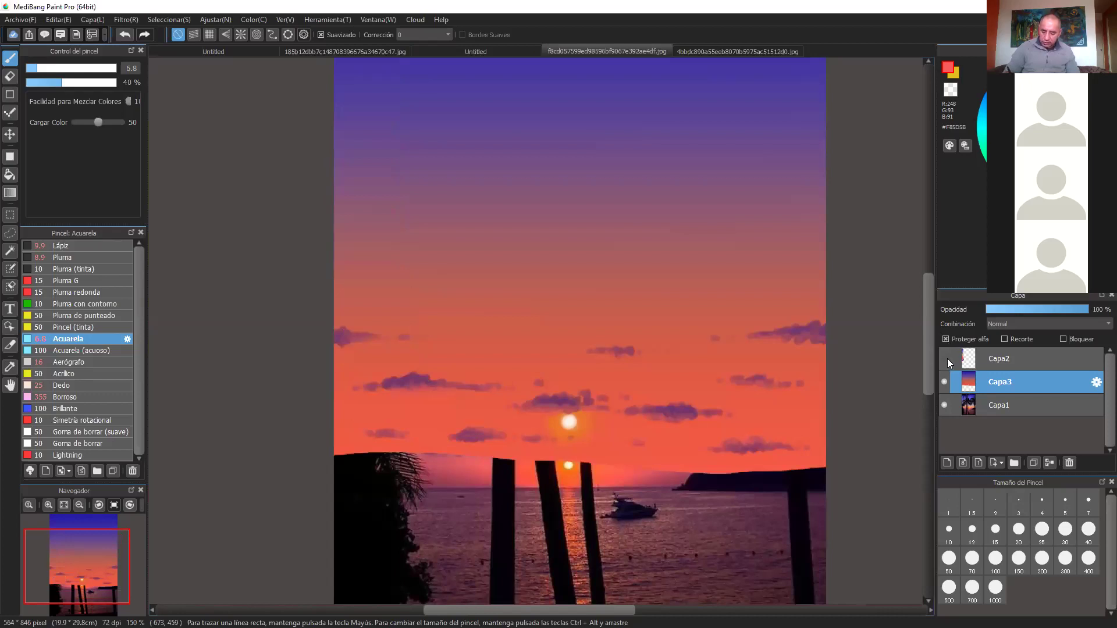
click(945, 358)
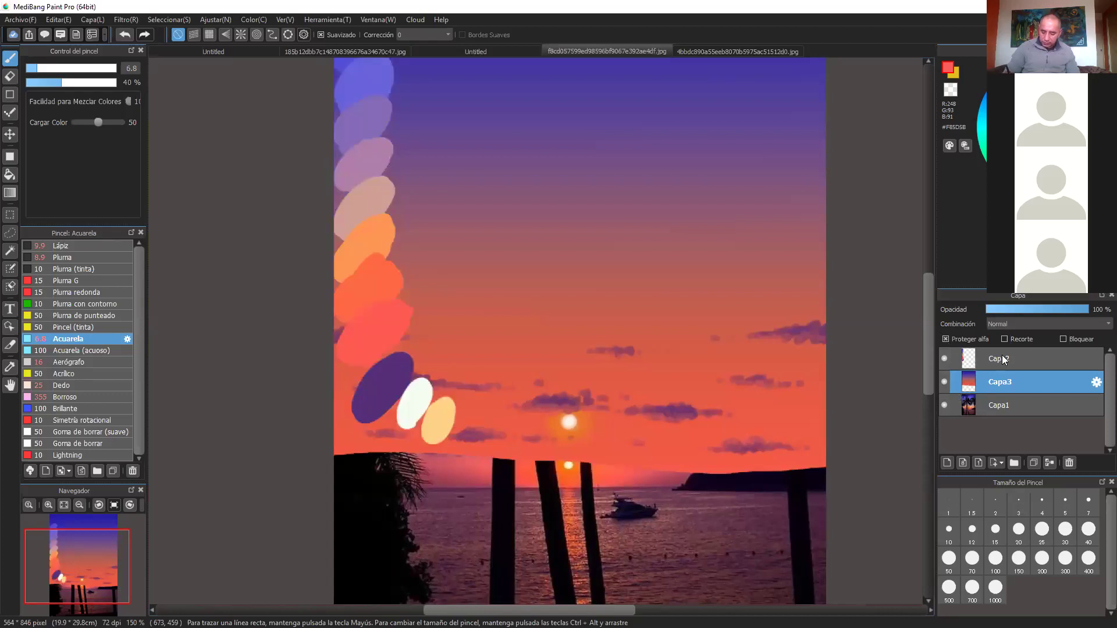
Add a new layer above Capa3 and hide the swatch layer Capa2 and the photo layer Capa1
click(955, 463)
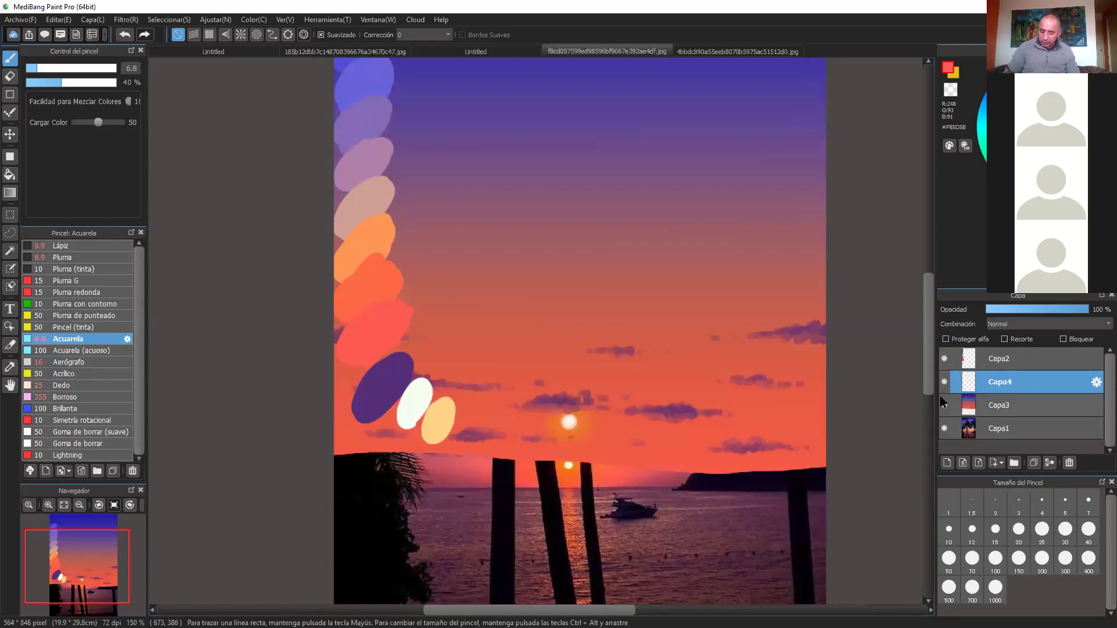
click(945, 358)
click(945, 405)
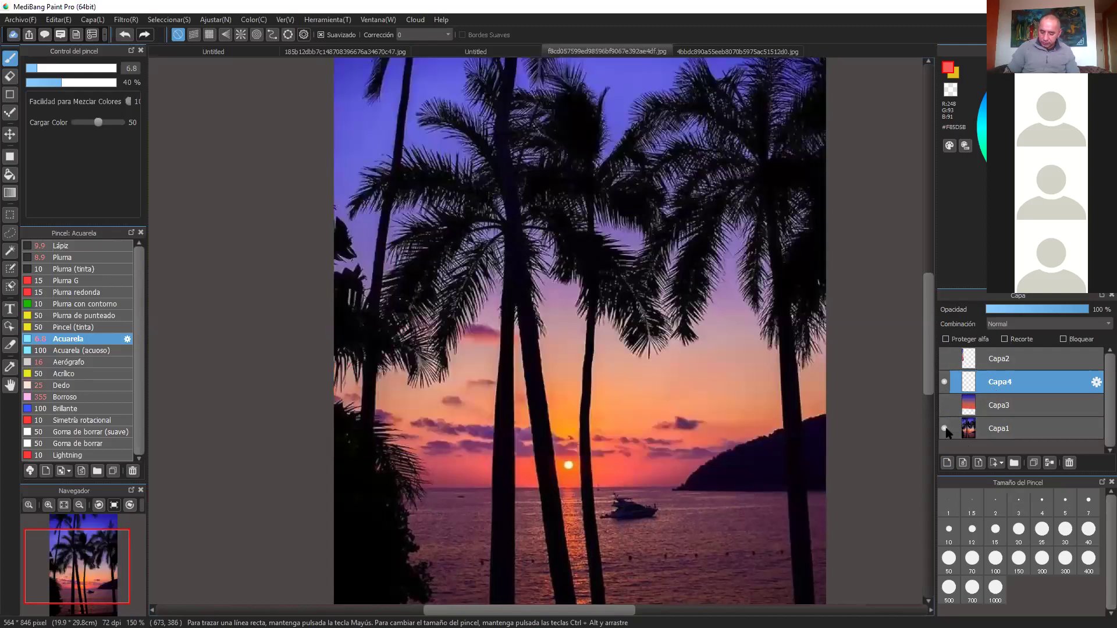
click(945, 428)
click(945, 405)
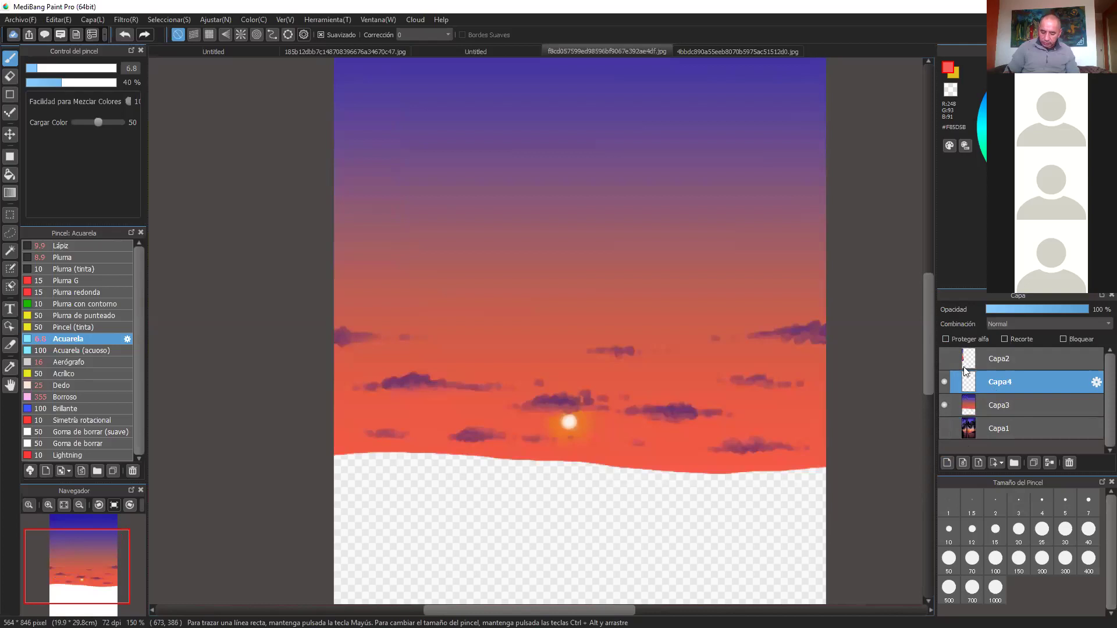
Paint a darker red #CC432F band with the Acuarela brush along the lower edge of the sky as the horizon
drag(786, 467, 750, 334)
drag(815, 376, 759, 391)
drag(741, 319, 732, 353)
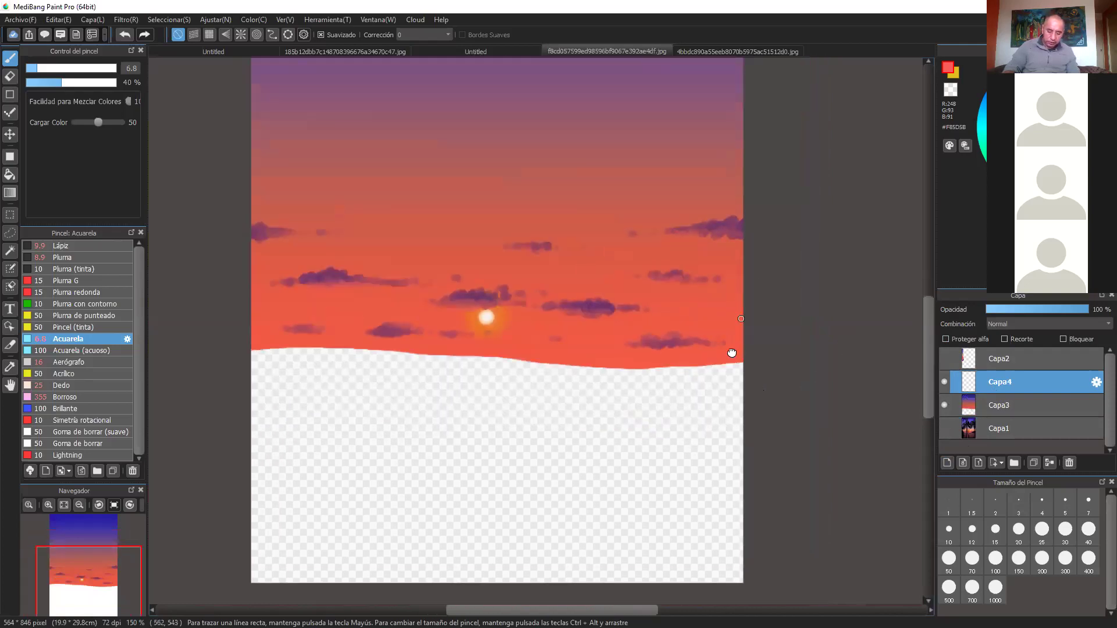
scroll(732, 353, down, 3)
scroll(757, 332, left, 1)
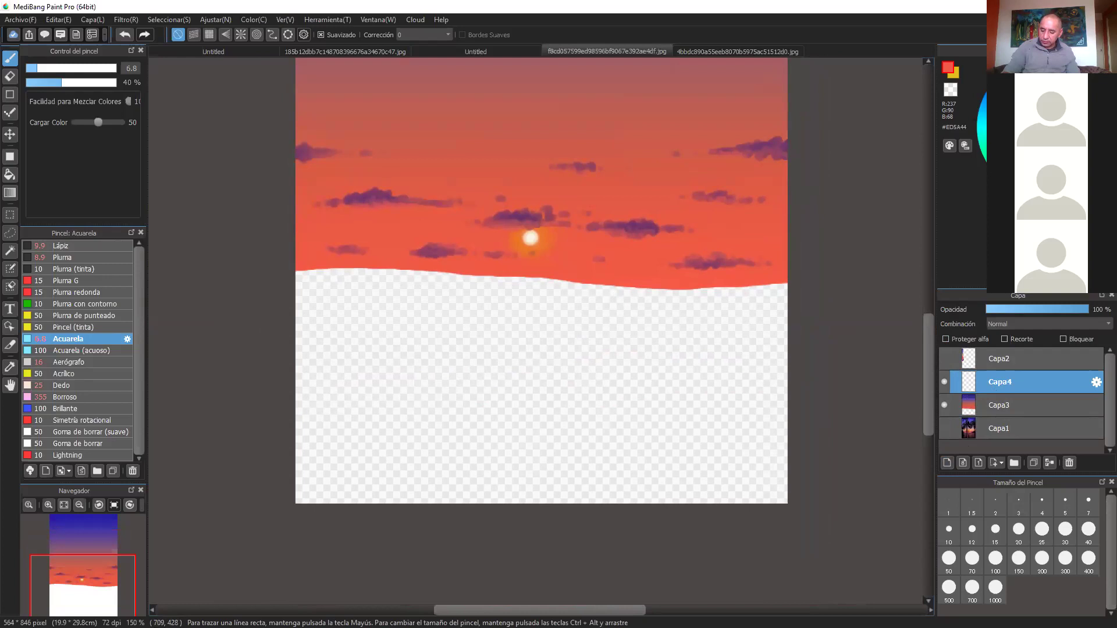
drag(710, 278, 783, 279)
mouse_move(324, 269)
mouse_down()
mouse_move(286, 274)
mouse_move(810, 277)
mouse_up()
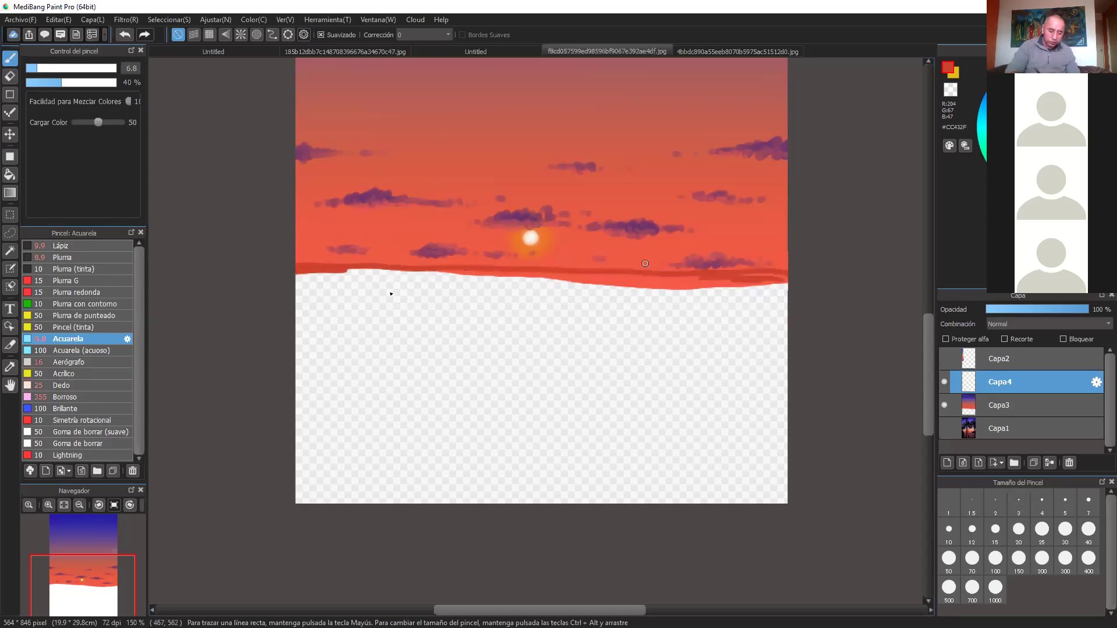
mouse_move(305, 281)
mouse_down()
mouse_move(362, 284)
mouse_move(302, 286)
mouse_up()
Fill the area below the horizon with red #CC432F using the Pluma brush at size 24 and at size 96
click(77, 257)
drag(61, 71, 70, 69)
mouse_move(322, 292)
mouse_down()
mouse_move(379, 297)
mouse_move(288, 279)
mouse_move(361, 290)
mouse_move(381, 283)
mouse_move(317, 281)
mouse_move(800, 286)
mouse_move(695, 291)
mouse_move(729, 305)
mouse_move(335, 300)
mouse_move(284, 345)
mouse_move(326, 307)
mouse_move(359, 305)
mouse_move(276, 462)
mouse_move(317, 436)
mouse_move(273, 239)
mouse_up()
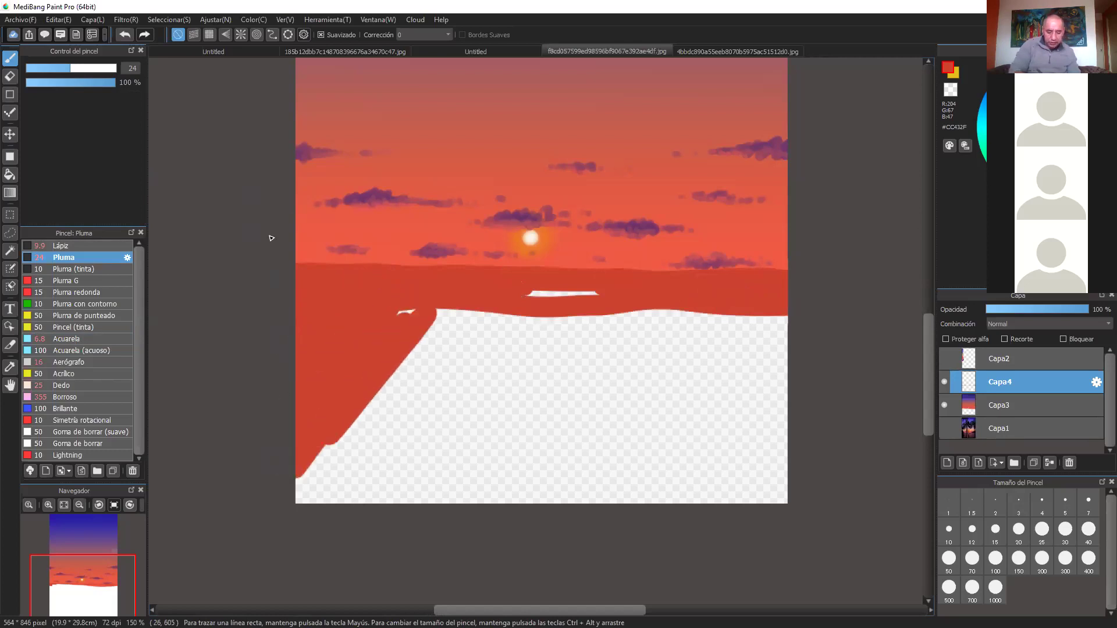
click(110, 68)
mouse_move(623, 381)
mouse_down()
mouse_move(550, 327)
mouse_move(457, 340)
mouse_move(487, 325)
mouse_move(650, 340)
mouse_move(622, 326)
mouse_move(823, 343)
mouse_move(540, 399)
mouse_move(657, 425)
mouse_move(436, 422)
mouse_move(500, 453)
mouse_move(522, 478)
mouse_move(718, 464)
mouse_up()
mouse_move(821, 312)
mouse_down()
mouse_move(815, 405)
mouse_move(834, 298)
mouse_up()
drag(838, 349, 838, 302)
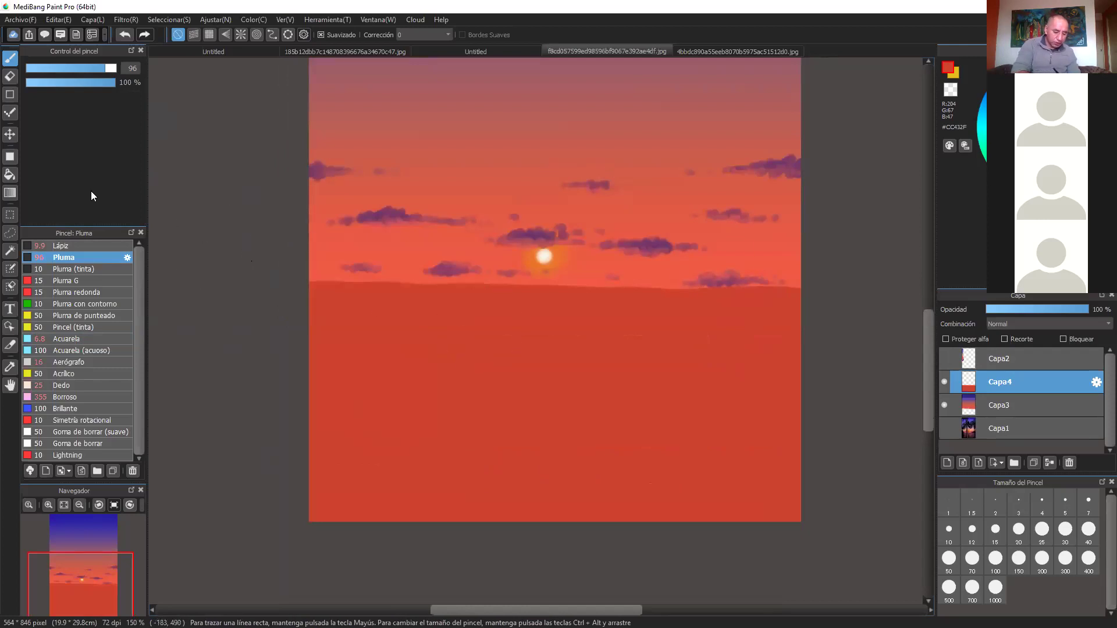
Set the Pluma brush size to 20
click(63, 69)
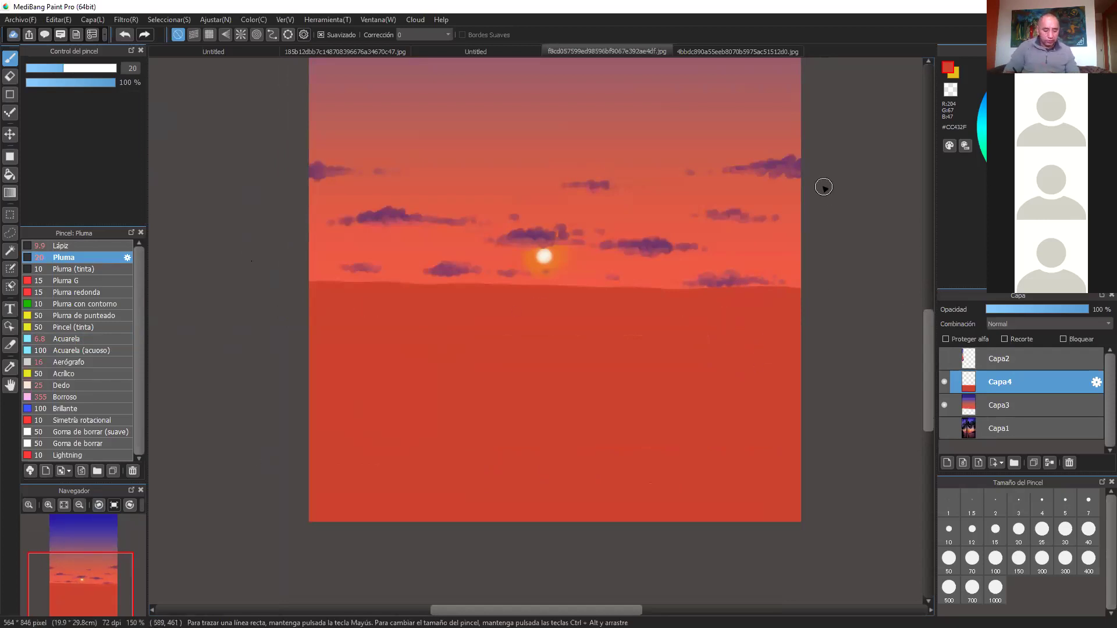
key(ctrl+Down)
key(ctrl+Down)
key(ctrl+Up)
key(ctrl+Up)
drag(846, 293, 826, 277)
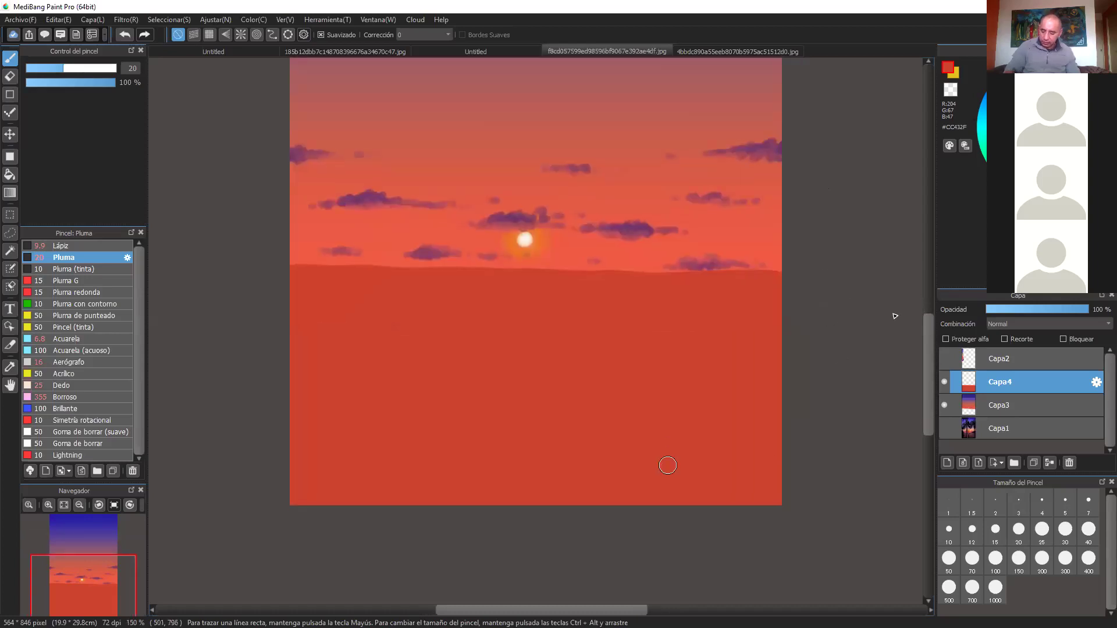
Compare the red sea area with the photo, swatches and sky by toggling layers, ending with only Capa3 and Capa4 shown
click(944, 383)
click(945, 429)
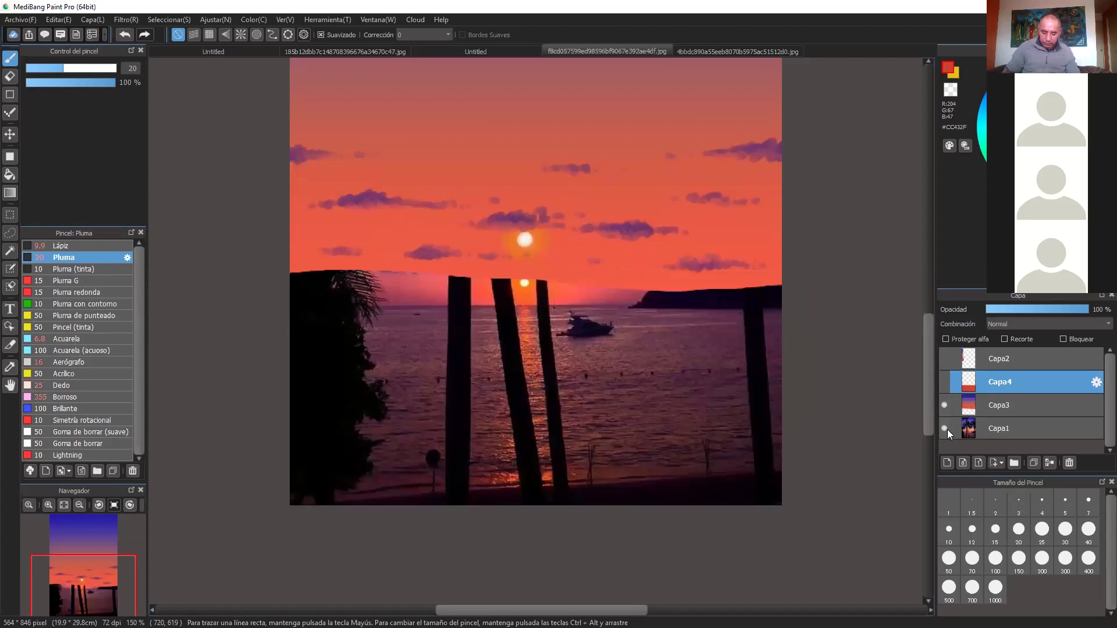
click(945, 428)
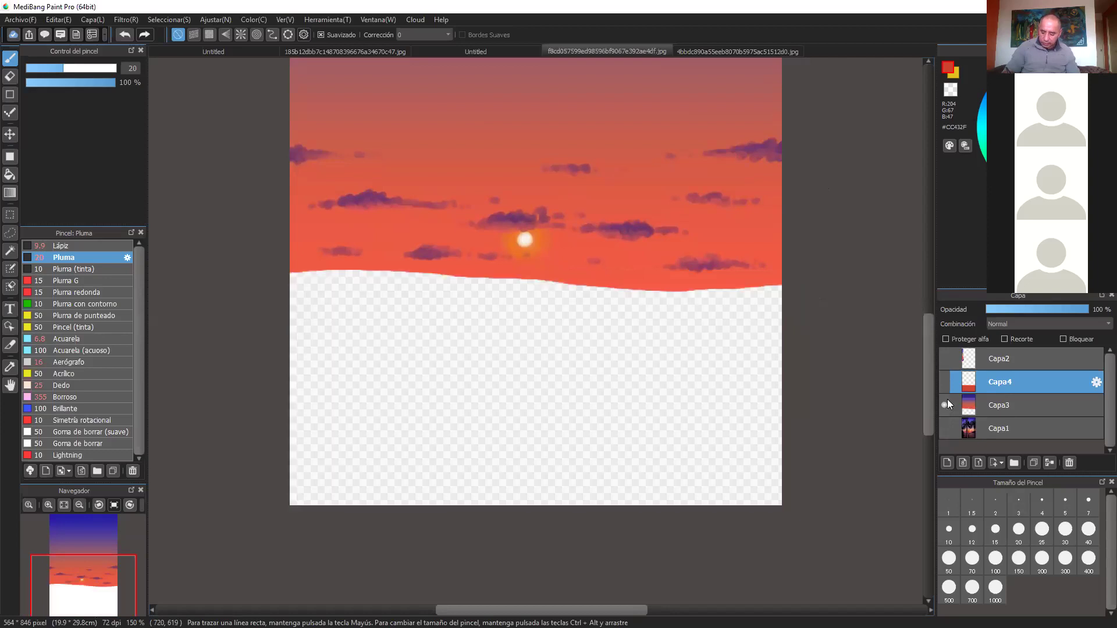
click(945, 406)
click(944, 382)
click(944, 359)
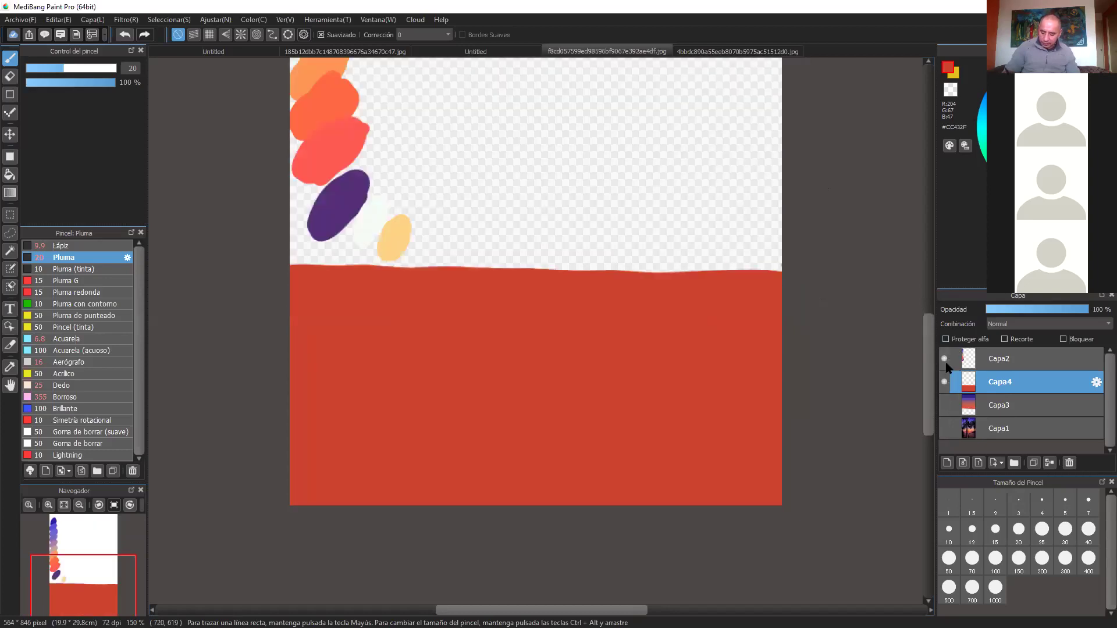
click(945, 359)
click(945, 383)
click(944, 405)
key(ctrl+minus)
key(ctrl+minus)
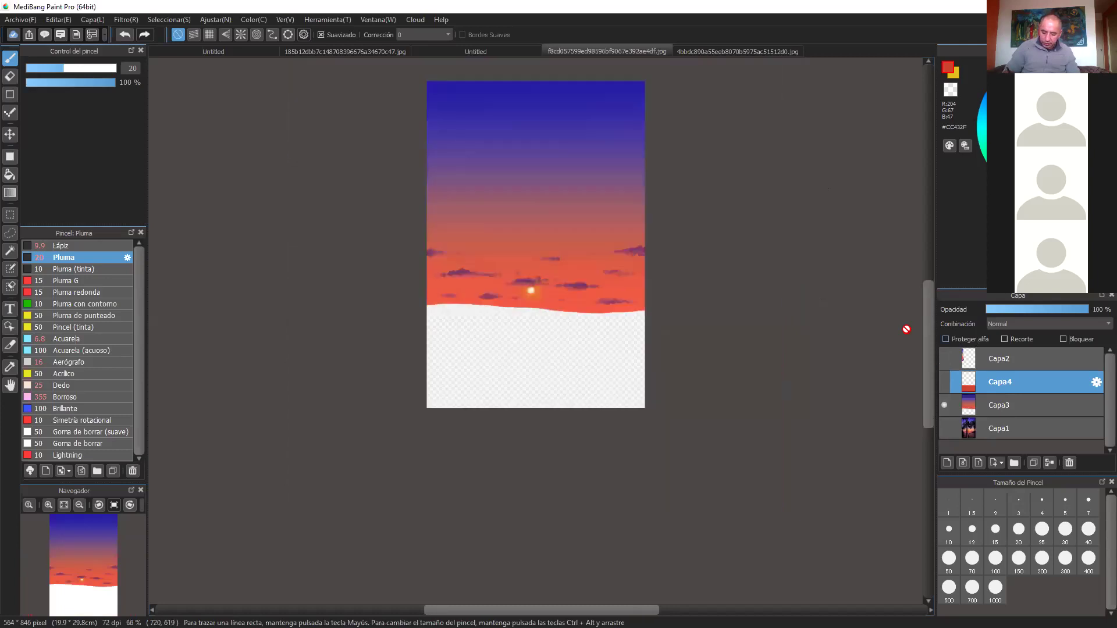
click(944, 382)
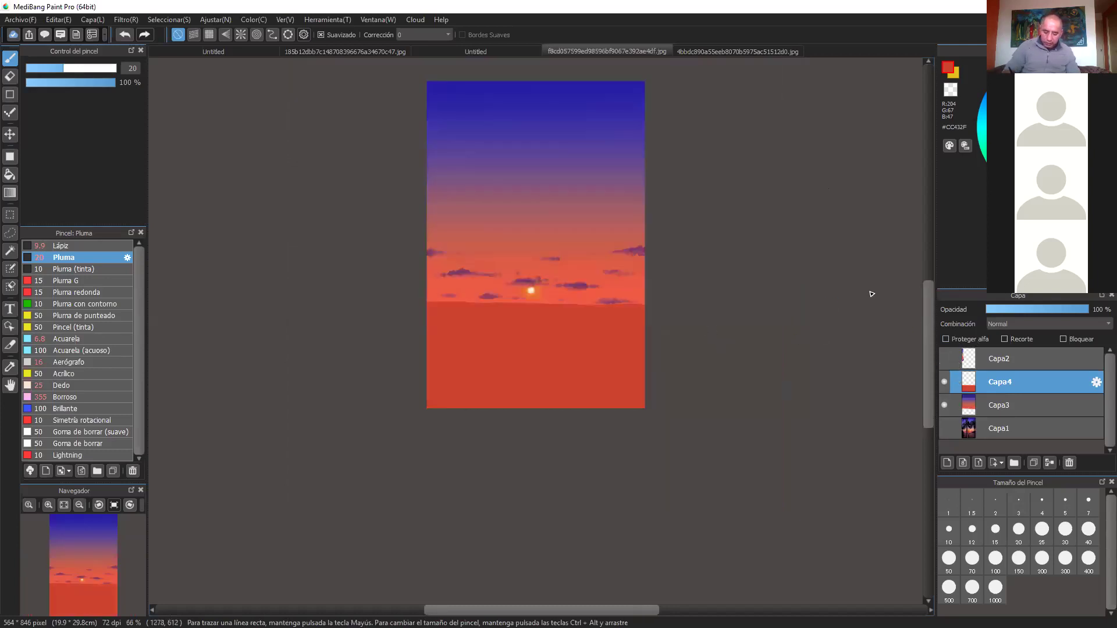
Rotate the canvas view a quarter turn and even out the sky's right-hand end of the horizon with the Pluma brush
click(100, 509)
click(100, 510)
click(100, 510)
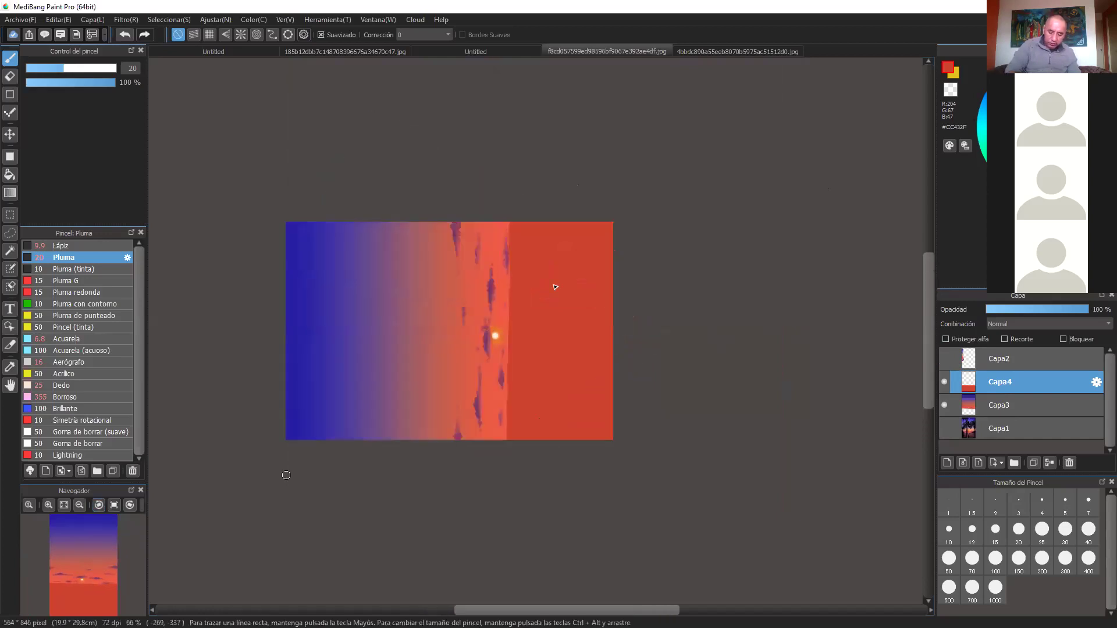
scroll(551, 289, up, 1)
scroll(501, 222, up, 2)
mouse_move(609, 325)
mouse_down()
mouse_move(644, 240)
mouse_move(628, 192)
mouse_up()
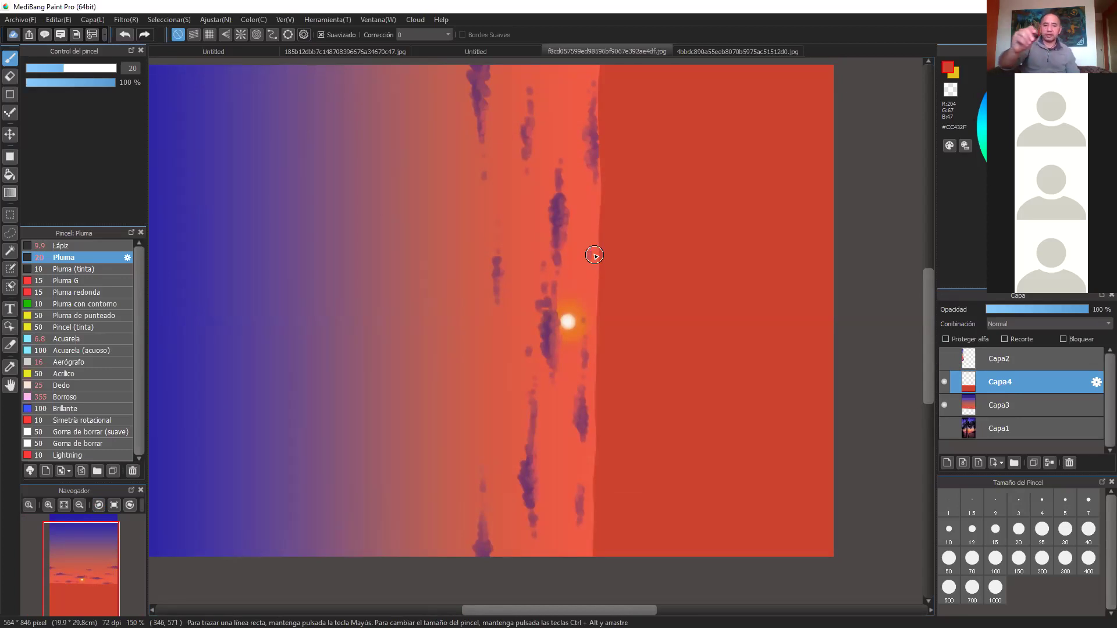
drag(601, 100, 601, 66)
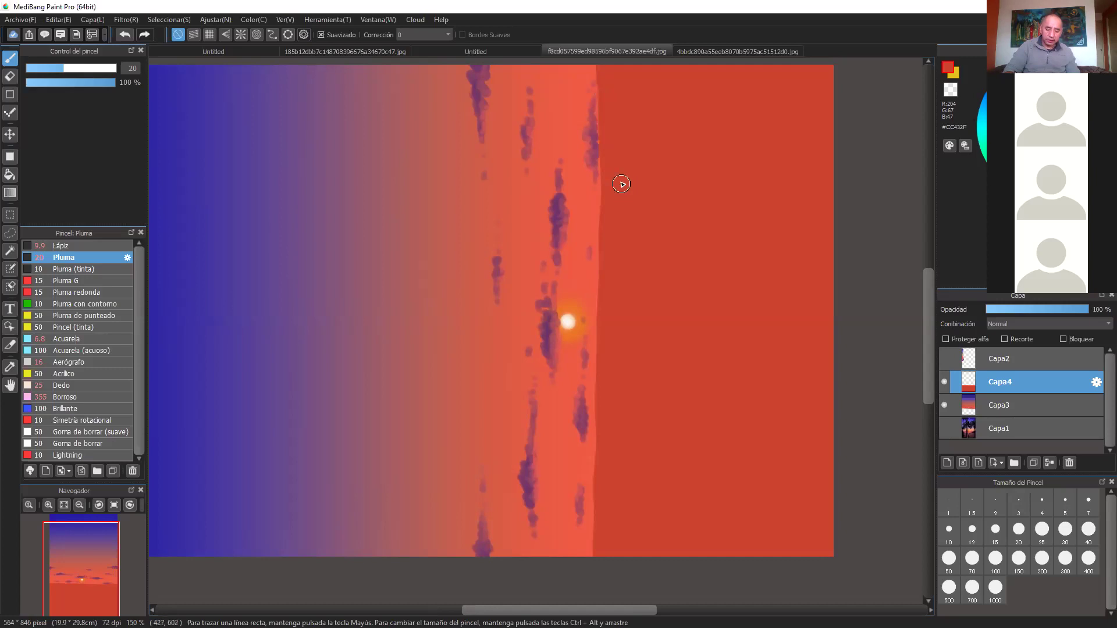
Straighten the remaining horizon edge of the red sea with long Pluma strokes across the picture's width
key(ctrl+minus)
drag(575, 154, 578, 340)
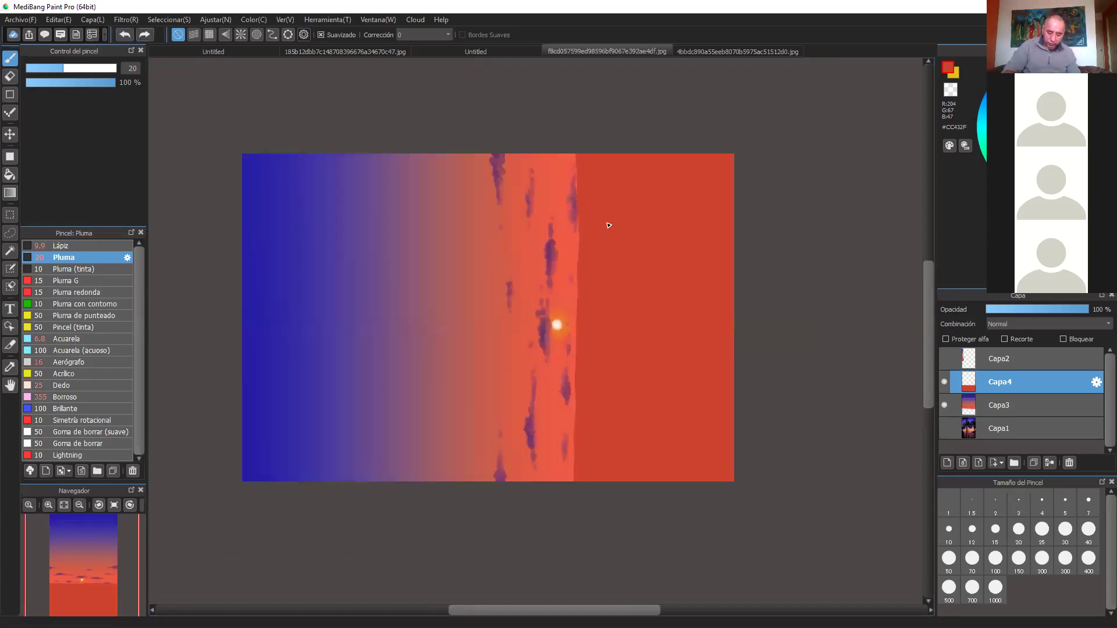
key(ctrl+plus)
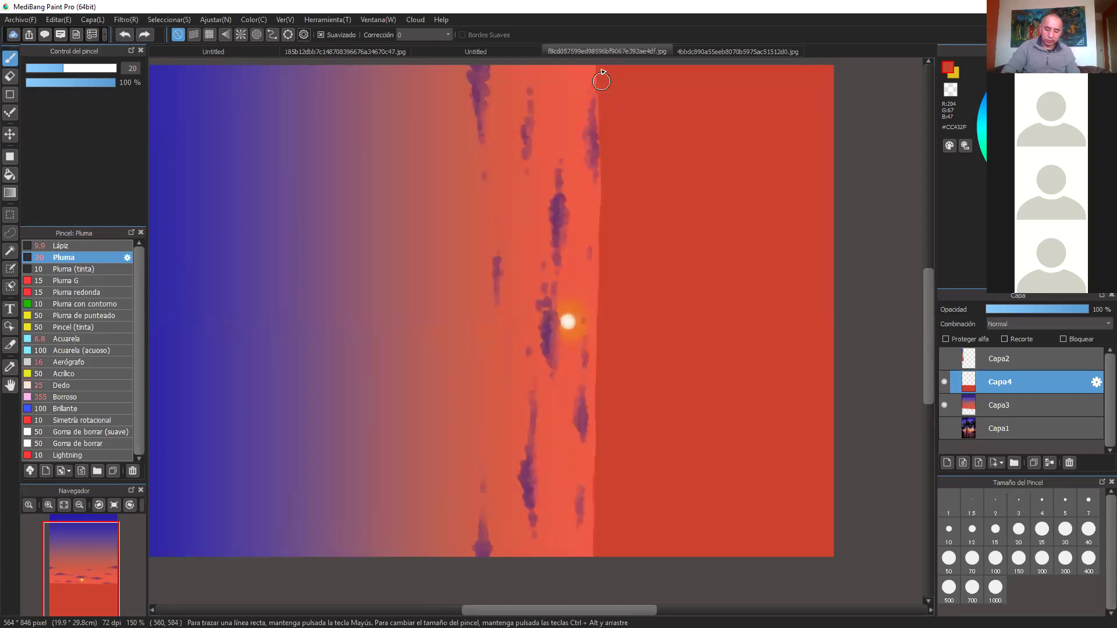
mouse_move(601, 70)
mouse_down()
mouse_move(601, 373)
mouse_move(606, 138)
mouse_move(610, 310)
mouse_up()
scroll(617, 326, down, 3)
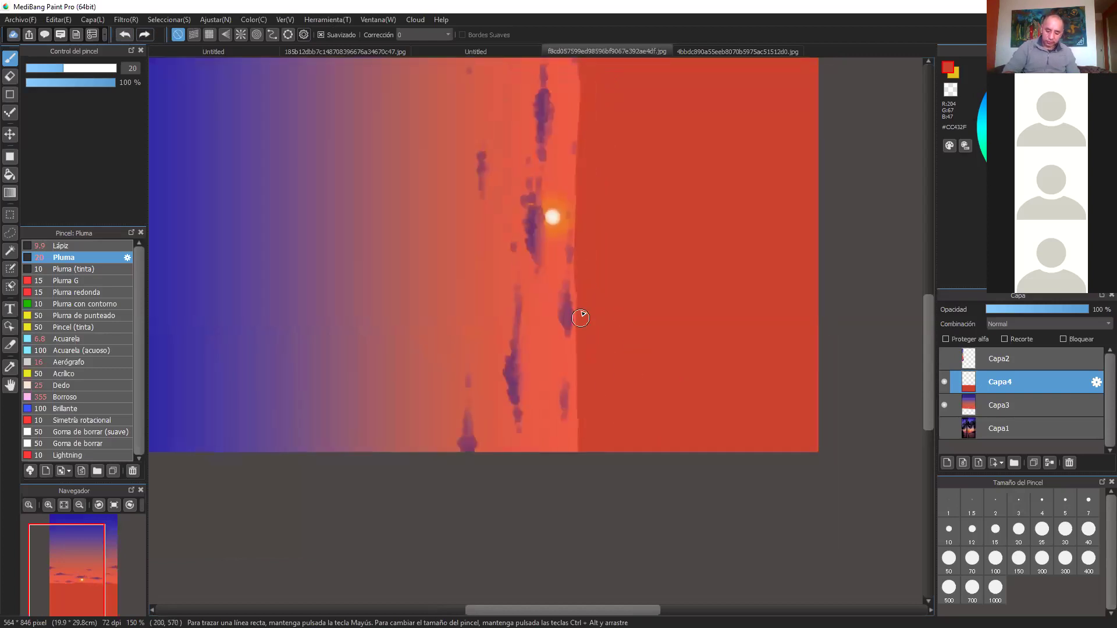
scroll(585, 361, up, 5)
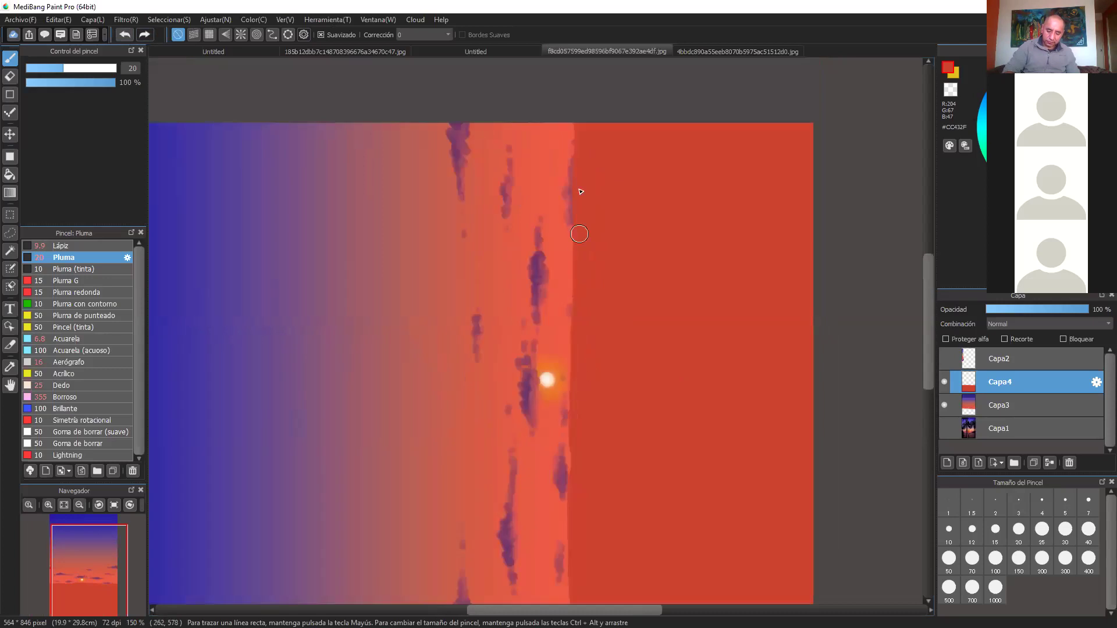
key(ctrl+minus)
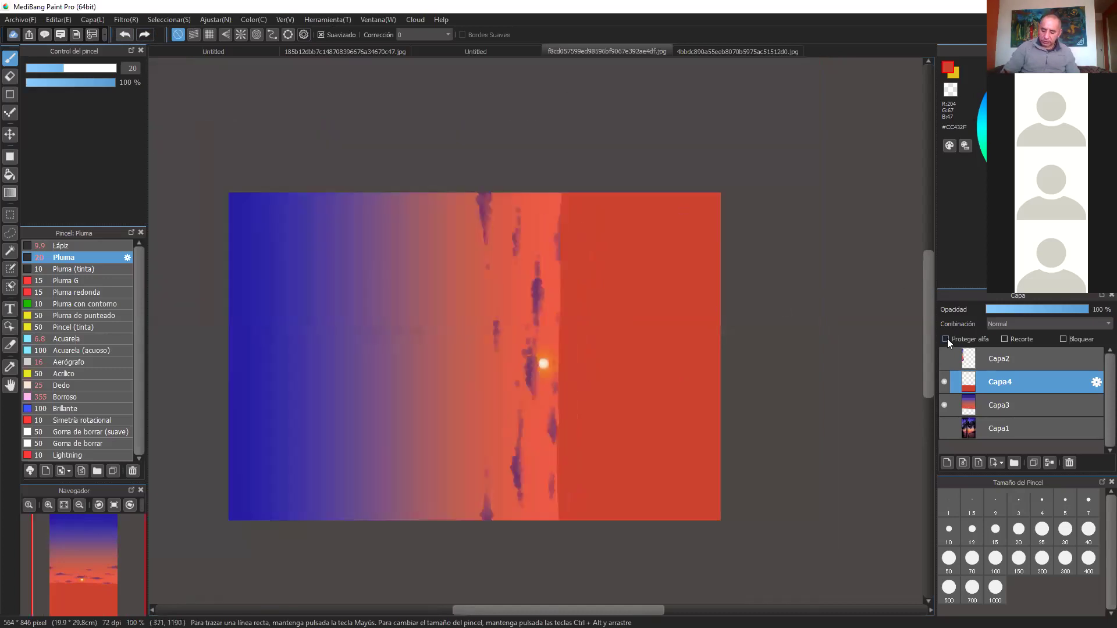
Shade the lower part of the sea on Capa4 with the Aerógrafo at size 270 in purple #643F7D sampled from the sky
drag(674, 456, 619, 353)
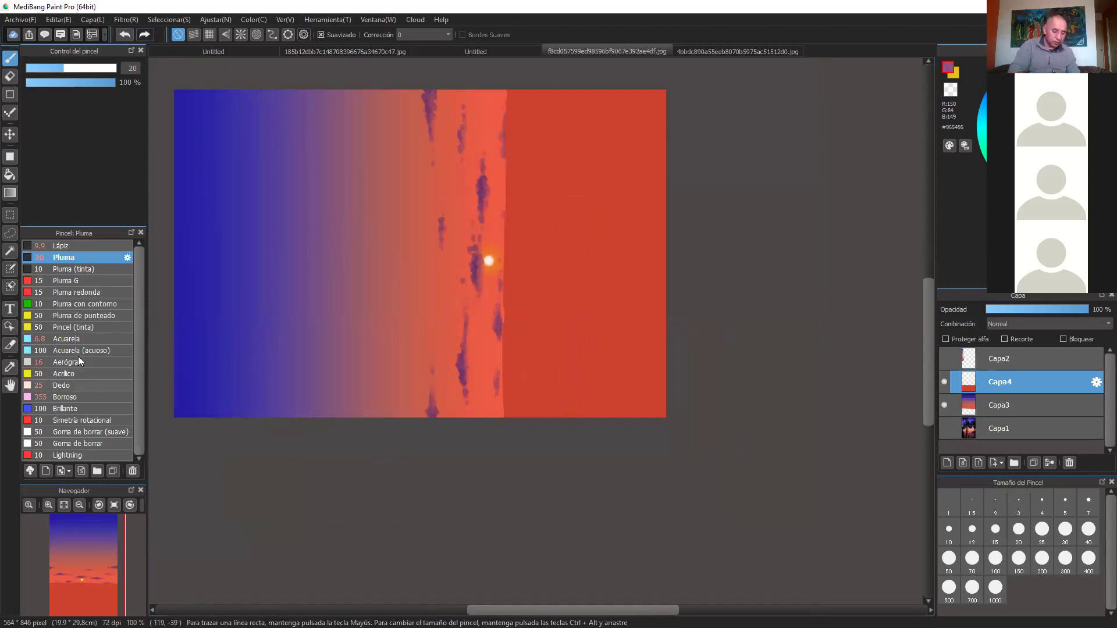
alt+click(306, 181)
right_click(312, 174)
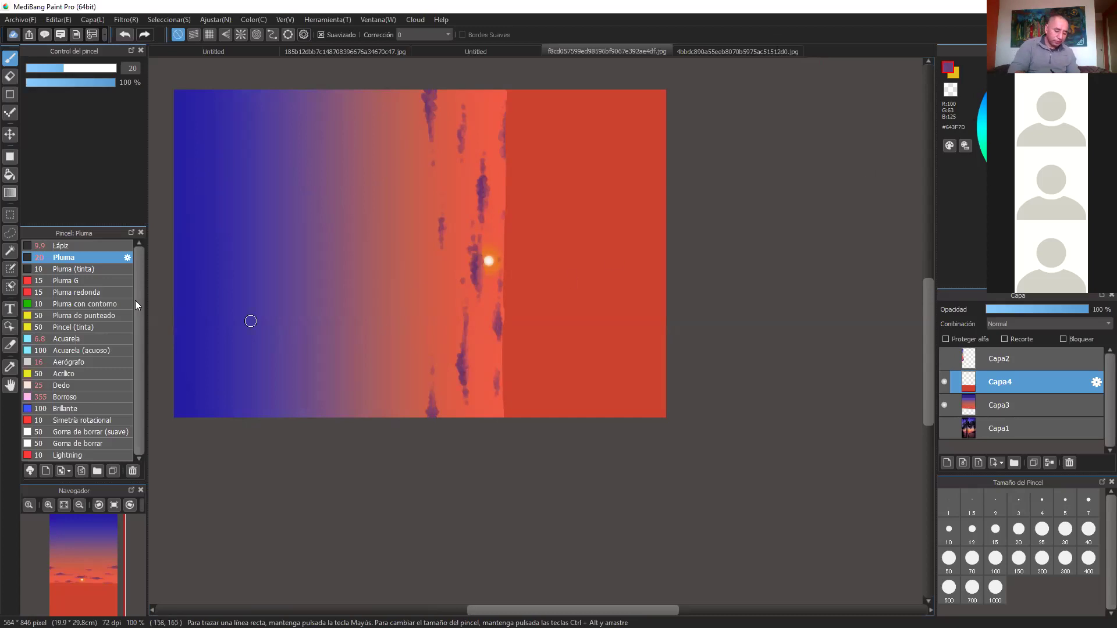
click(67, 362)
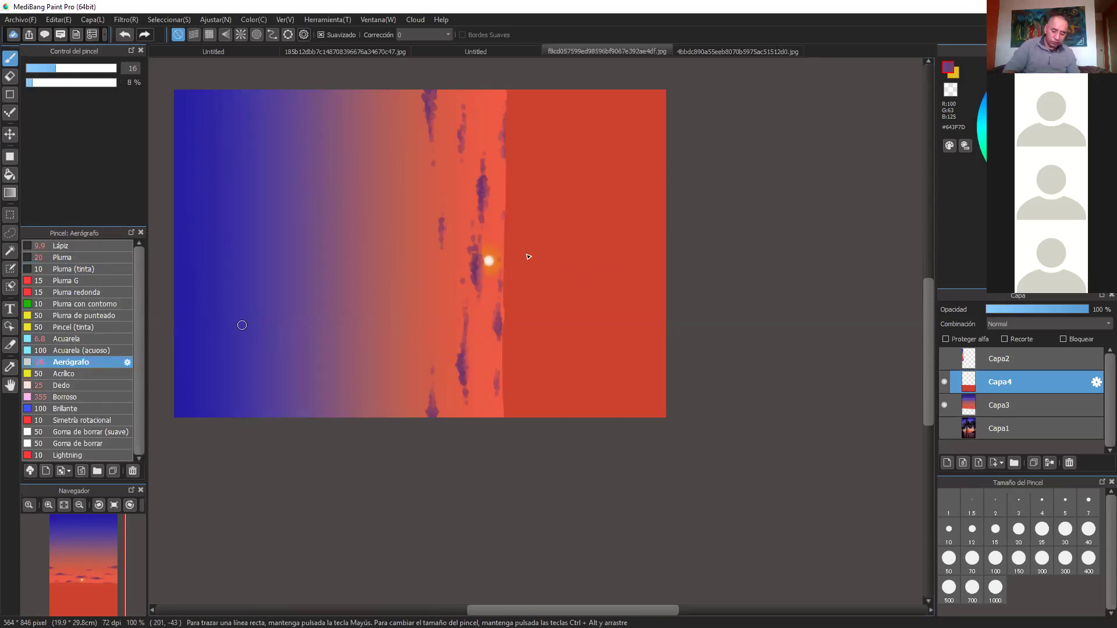
drag(87, 69, 189, 74)
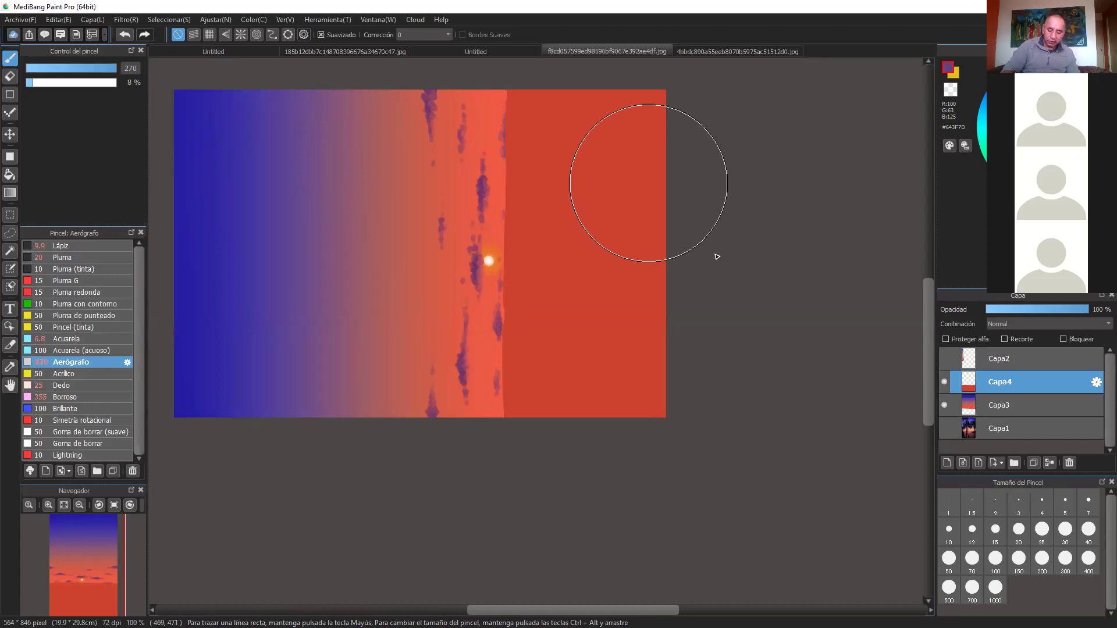
drag(676, 457, 668, 148)
mouse_move(669, 216)
mouse_down()
mouse_move(643, 279)
mouse_move(611, 461)
mouse_move(605, 93)
mouse_move(651, 125)
mouse_move(679, 100)
mouse_move(673, 350)
mouse_move(632, 77)
mouse_move(586, 267)
mouse_move(561, 50)
mouse_move(606, 541)
mouse_move(580, 359)
mouse_move(672, 387)
mouse_up()
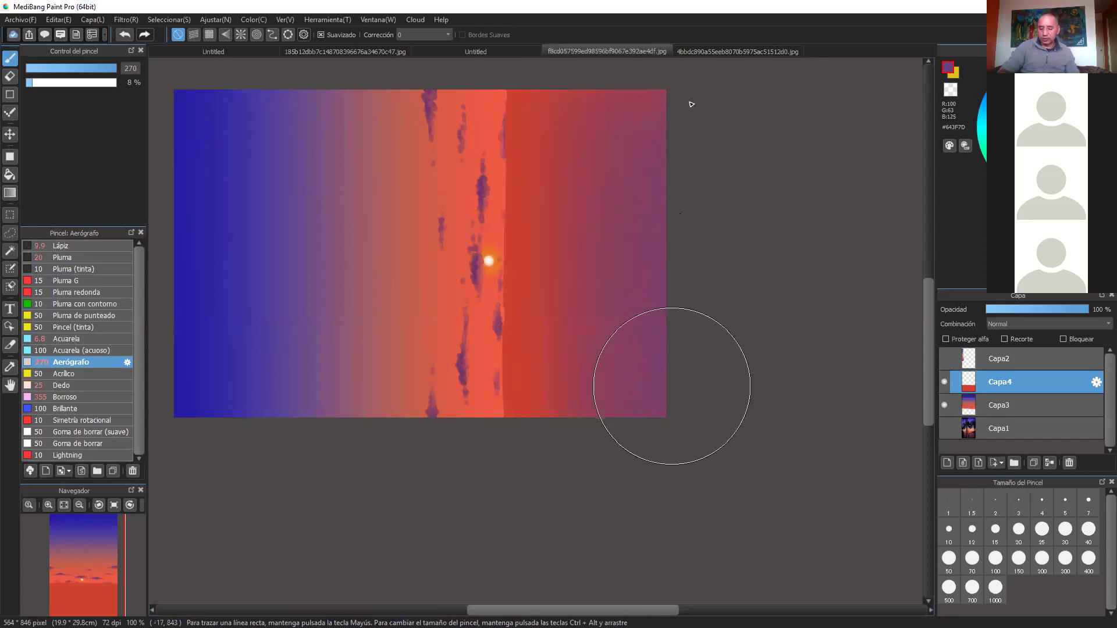
Paint short horizontal reflection strokes just below the sun with the Lápiz brush, using orange #EA7734 sampled from the sun's glow
key(ctrl+Up)
drag(863, 354, 852, 295)
scroll(832, 390, down, 3)
scroll(828, 394, up, 3)
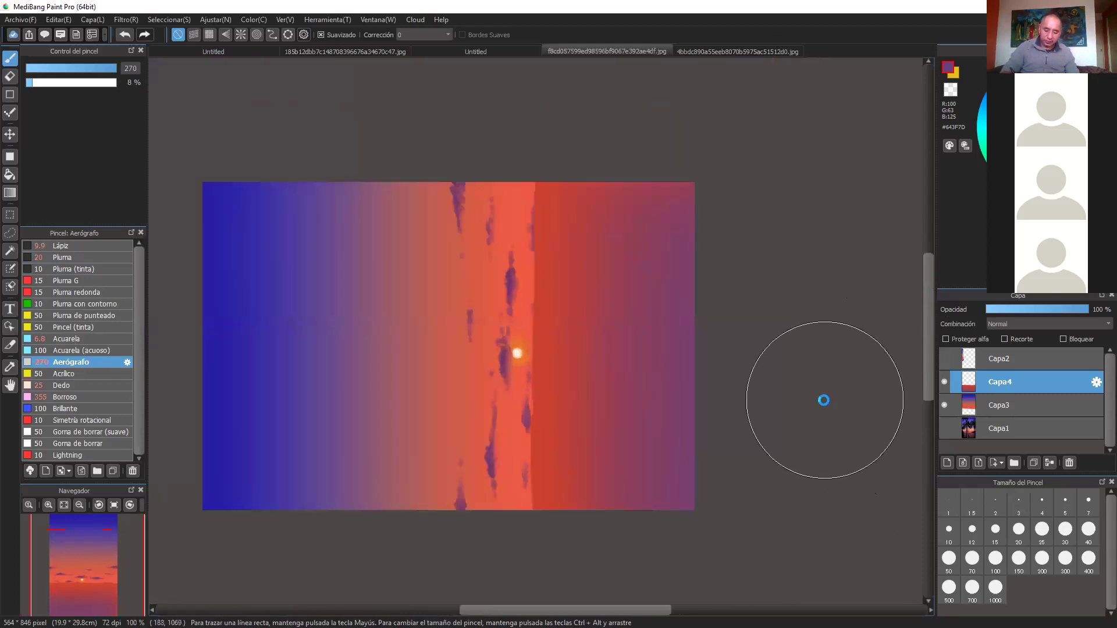
scroll(827, 412, down, 5)
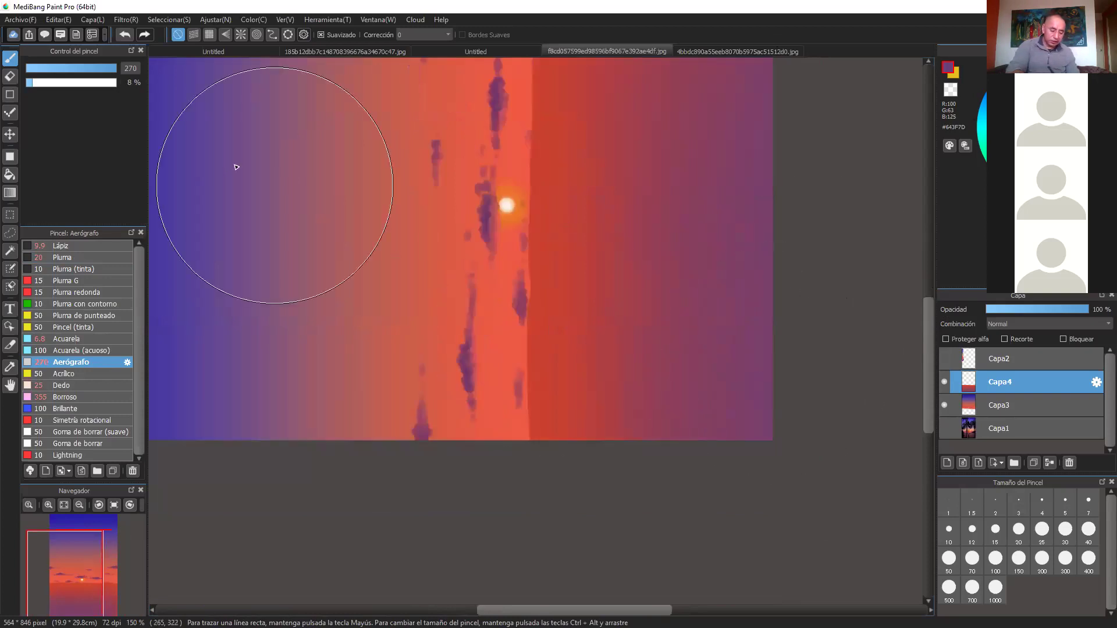
alt+click(513, 190)
click(64, 257)
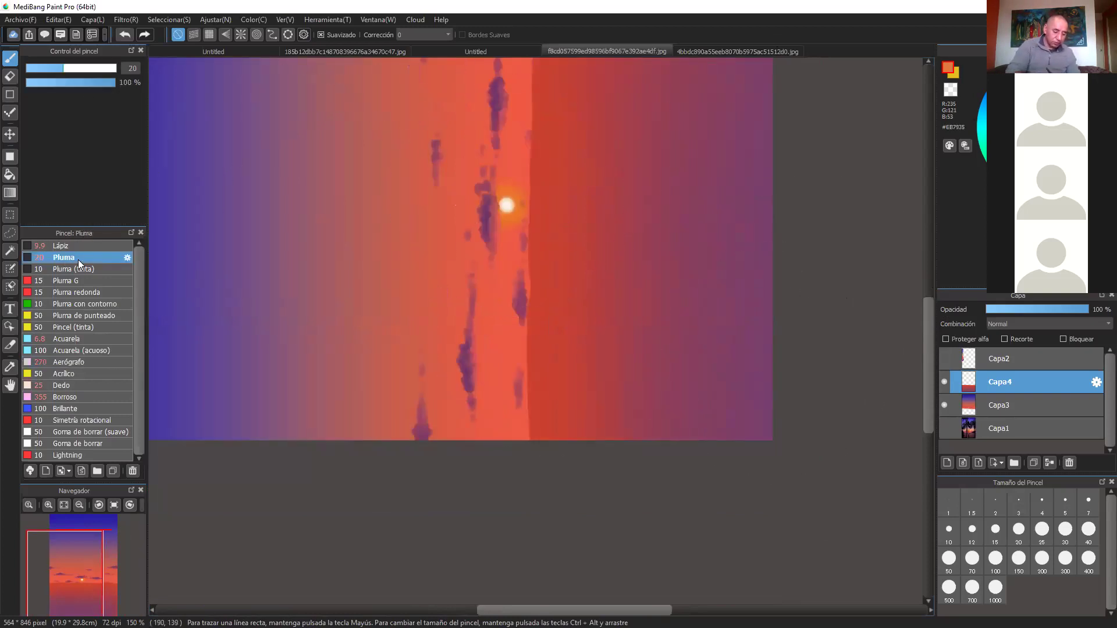
click(66, 246)
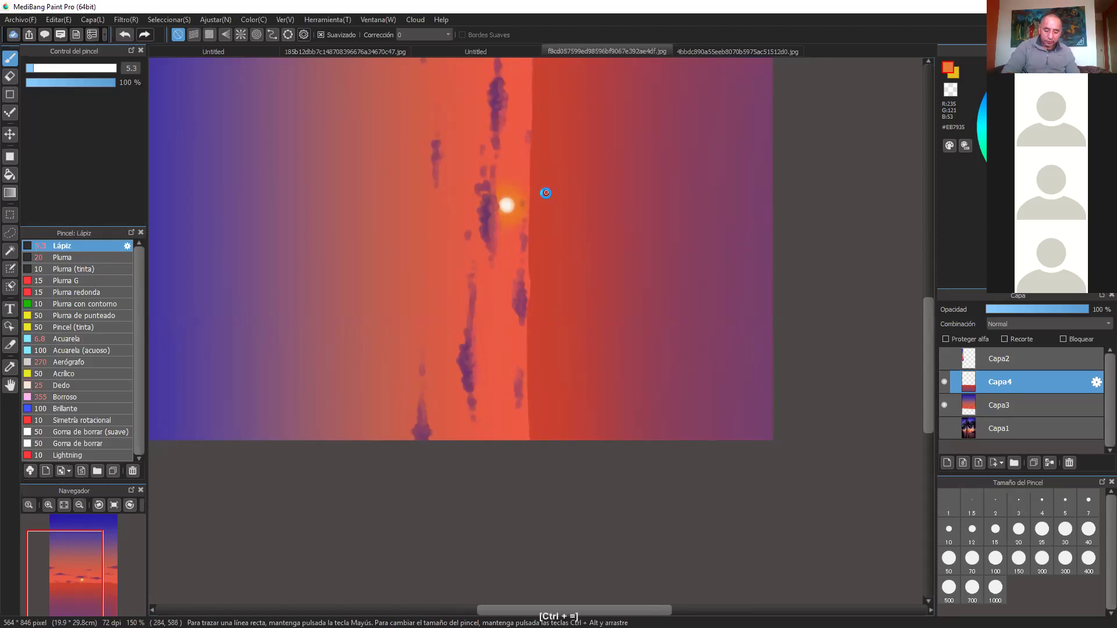
scroll(539, 200, up, 2)
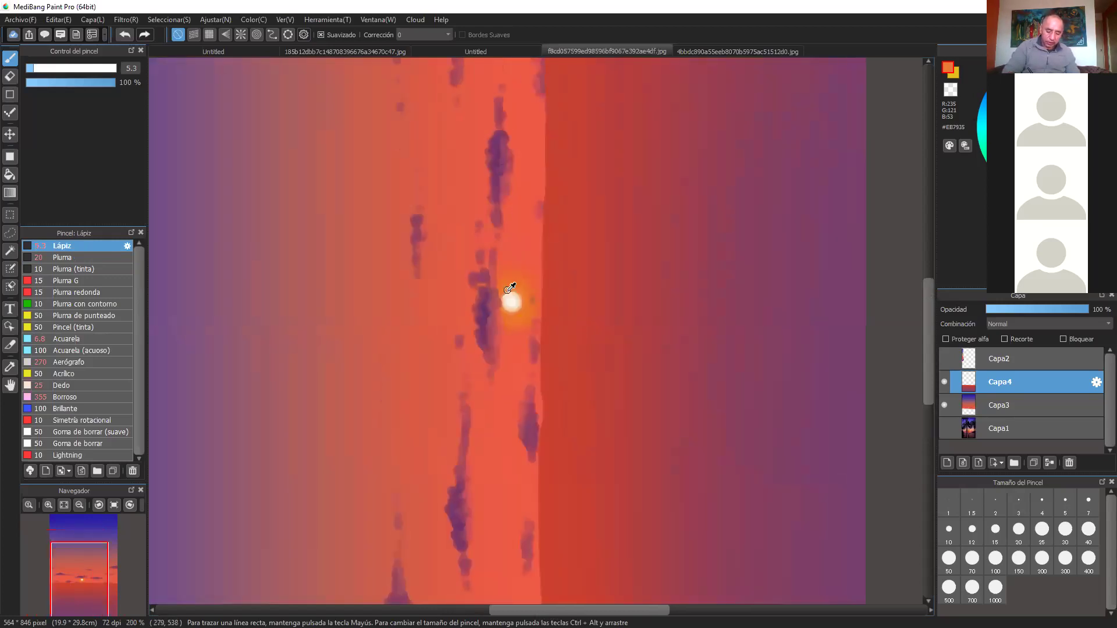
alt+click(508, 288)
drag(549, 274, 545, 311)
drag(551, 326, 549, 362)
drag(556, 274, 561, 378)
drag(585, 241, 573, 346)
drag(593, 284, 589, 328)
drag(601, 224, 601, 382)
drag(582, 332, 580, 381)
drag(599, 266, 589, 334)
drag(586, 266, 582, 357)
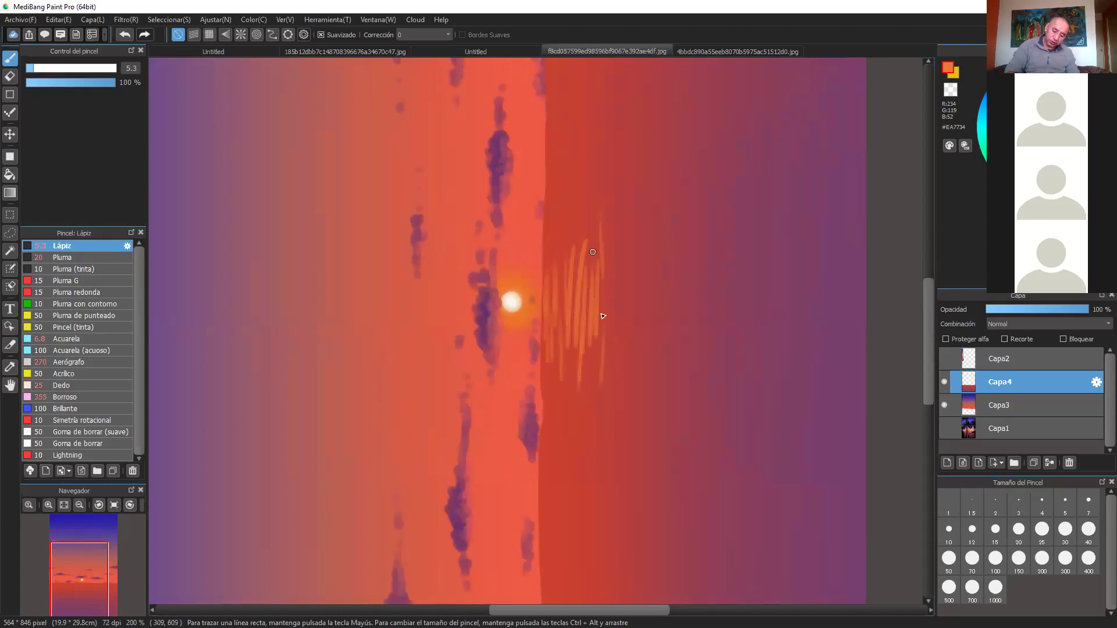
Extend the orange reflection with uneven horizontal Lápiz strokes through the middle of the sea to the picture's lower edge
drag(625, 263, 629, 362)
drag(648, 233, 647, 360)
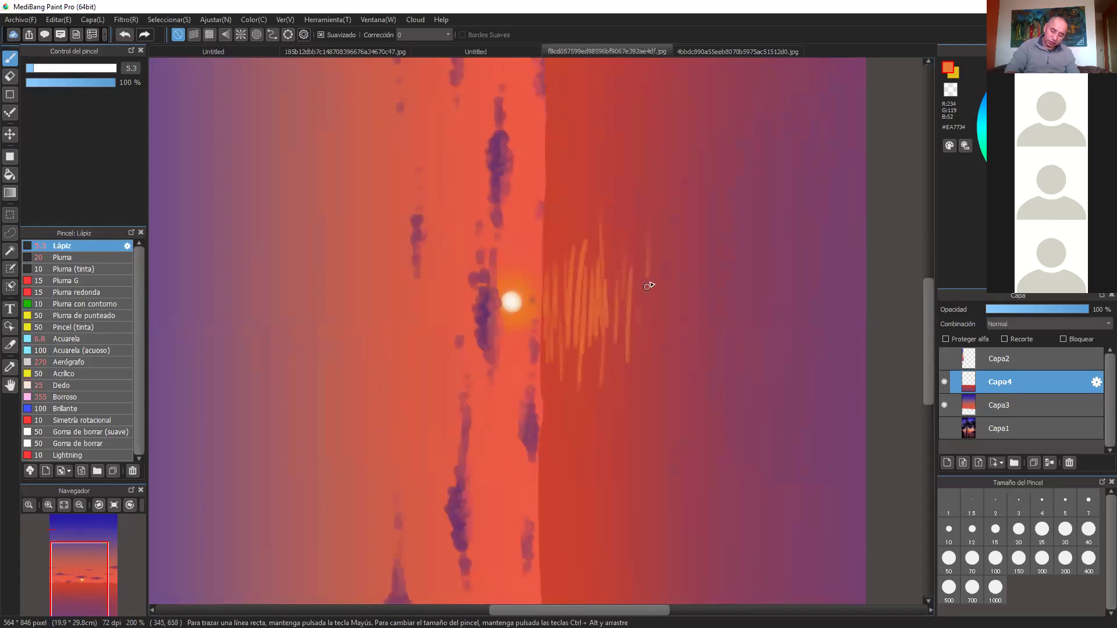
drag(635, 295, 635, 355)
mouse_move(666, 211)
mouse_down()
mouse_move(667, 307)
mouse_move(651, 362)
mouse_up()
drag(653, 248, 653, 329)
drag(620, 251, 612, 297)
drag(636, 213, 636, 355)
drag(659, 275, 661, 304)
drag(670, 254, 664, 332)
drag(677, 224, 675, 371)
drag(686, 263, 684, 304)
drag(703, 205, 701, 271)
drag(697, 309, 695, 344)
drag(690, 233, 689, 268)
drag(690, 335, 688, 376)
mouse_move(714, 251)
mouse_down()
mouse_move(706, 308)
mouse_move(722, 315)
mouse_move(708, 363)
mouse_move(701, 344)
mouse_move(720, 372)
mouse_up()
drag(735, 330, 732, 364)
drag(738, 203, 740, 273)
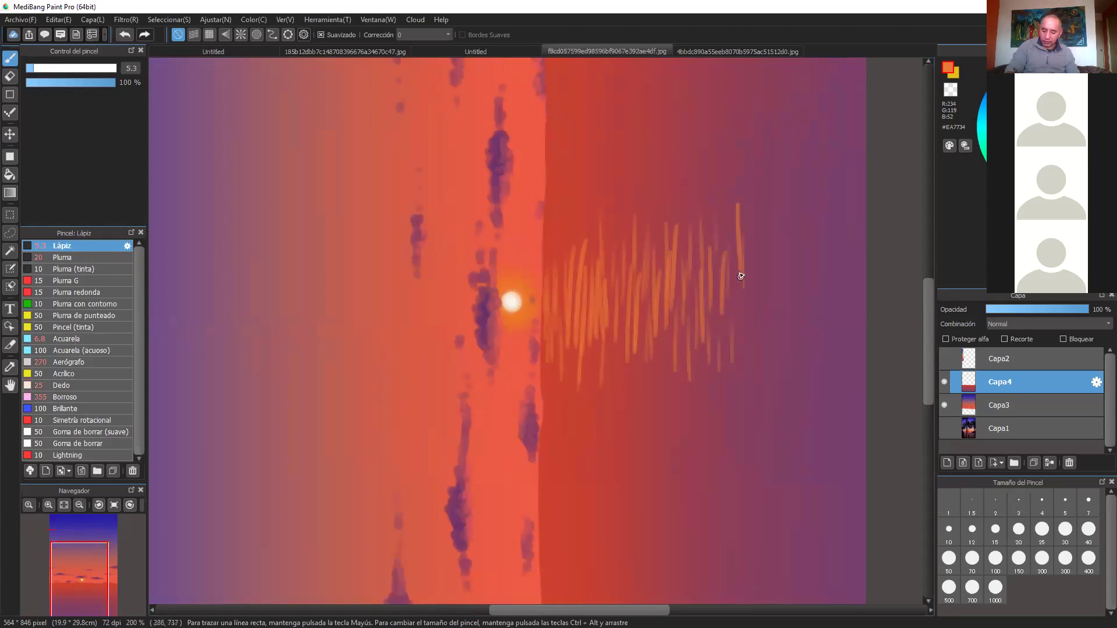
drag(757, 217, 753, 294)
drag(753, 241, 746, 388)
drag(767, 263, 768, 340)
drag(761, 301, 759, 355)
drag(766, 213, 764, 279)
drag(779, 244, 782, 318)
mouse_move(781, 206)
mouse_down()
mouse_move(783, 342)
mouse_move(791, 280)
mouse_up()
drag(763, 338, 762, 372)
mouse_move(760, 272)
mouse_down()
mouse_move(752, 338)
mouse_move(753, 371)
mouse_up()
drag(796, 300, 795, 349)
drag(806, 264, 807, 309)
mouse_move(853, 361)
mouse_down()
mouse_move(760, 364)
mouse_move(760, 381)
mouse_up()
drag(702, 251, 705, 324)
drag(715, 257, 708, 395)
drag(716, 339, 718, 419)
drag(726, 316, 727, 385)
mouse_move(731, 227)
mouse_down()
mouse_move(731, 311)
mouse_move(722, 282)
mouse_up()
drag(720, 260, 719, 328)
drag(739, 209, 743, 300)
drag(746, 273, 748, 407)
drag(738, 320, 739, 395)
drag(742, 294, 744, 364)
mouse_move(746, 224)
mouse_down()
mouse_move(746, 286)
mouse_move(758, 294)
mouse_up()
drag(761, 262, 764, 396)
Thicken the orange reflection with extra strokes between the horizon and the lower sea
drag(636, 311, 638, 373)
drag(617, 330, 617, 372)
drag(563, 291, 563, 363)
drag(519, 295, 519, 332)
mouse_move(533, 249)
mouse_down()
mouse_move(526, 314)
mouse_move(479, 344)
mouse_up()
mouse_move(469, 298)
mouse_down()
mouse_move(467, 343)
mouse_move(455, 352)
mouse_up()
drag(609, 302, 609, 353)
drag(616, 264, 617, 298)
mouse_move(640, 244)
mouse_down()
mouse_move(602, 367)
mouse_move(570, 407)
mouse_up()
drag(613, 354, 611, 398)
drag(691, 344, 674, 399)
drag(696, 403, 694, 425)
drag(698, 309, 687, 364)
Scatter short orange dashes over the water on both sides of the sun's reflection
drag(469, 215, 468, 235)
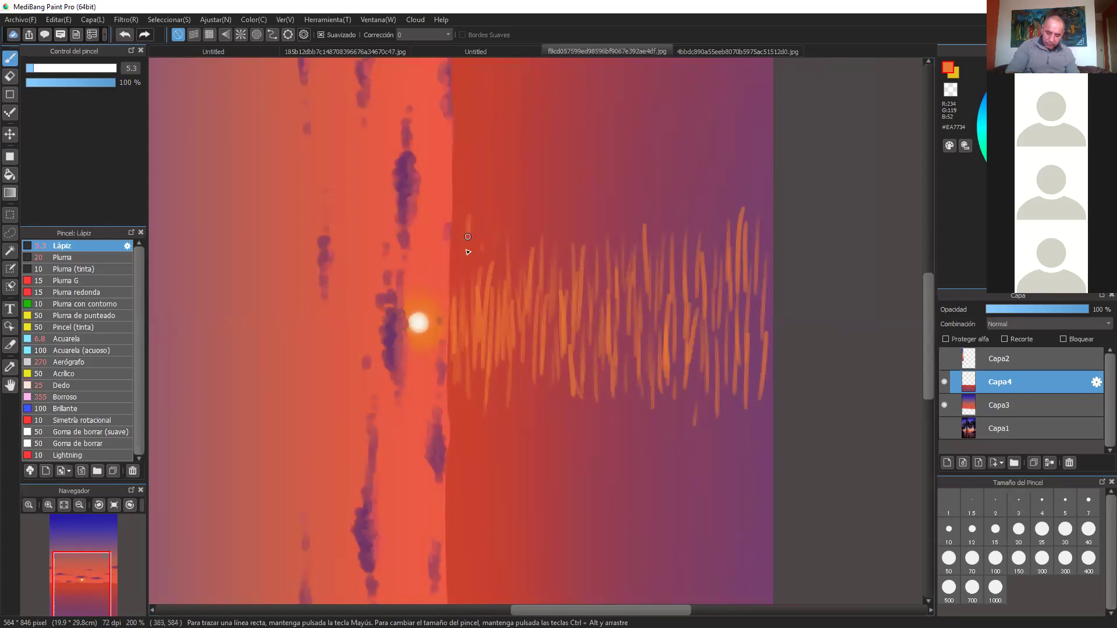
drag(474, 415, 474, 425)
drag(485, 429, 485, 440)
drag(557, 176, 510, 219)
drag(573, 185, 573, 209)
drag(469, 148, 467, 171)
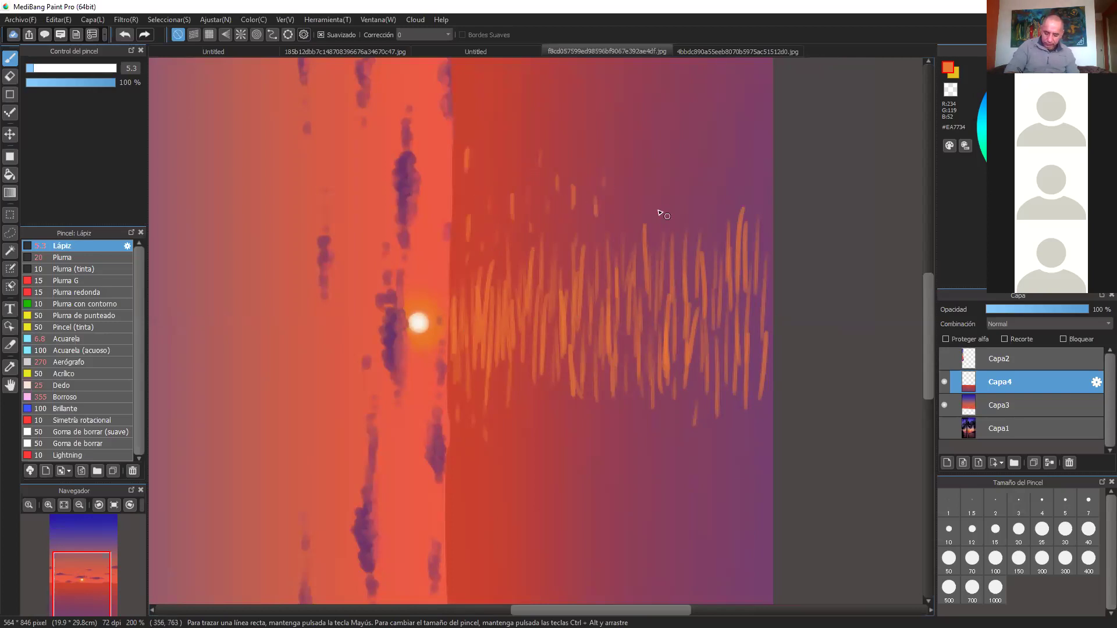
drag(577, 117, 575, 146)
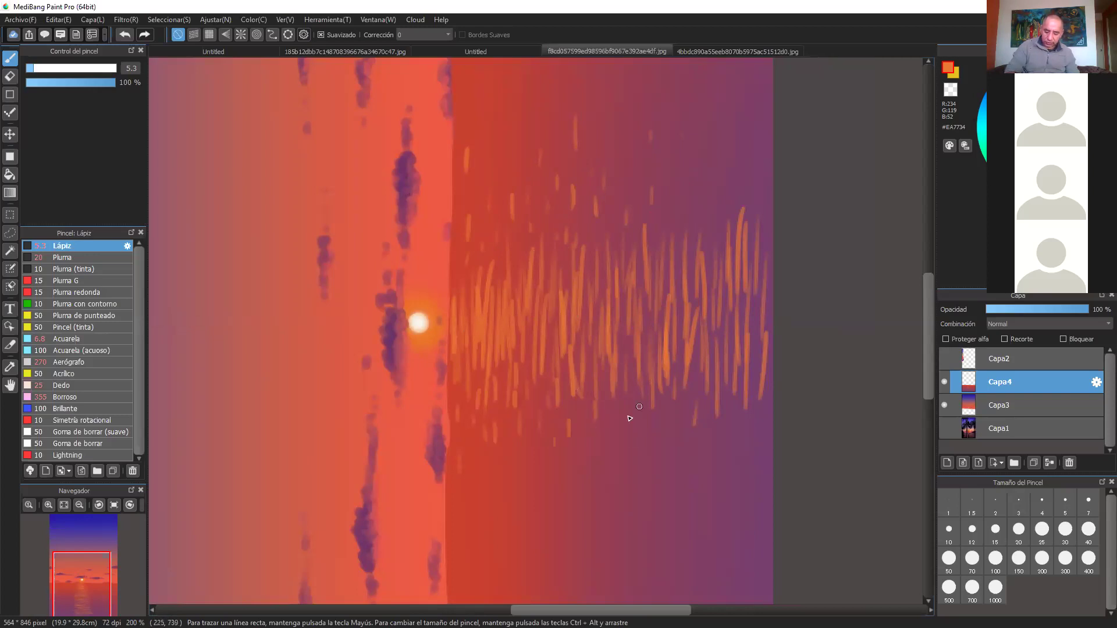
scroll(693, 407, down, 2)
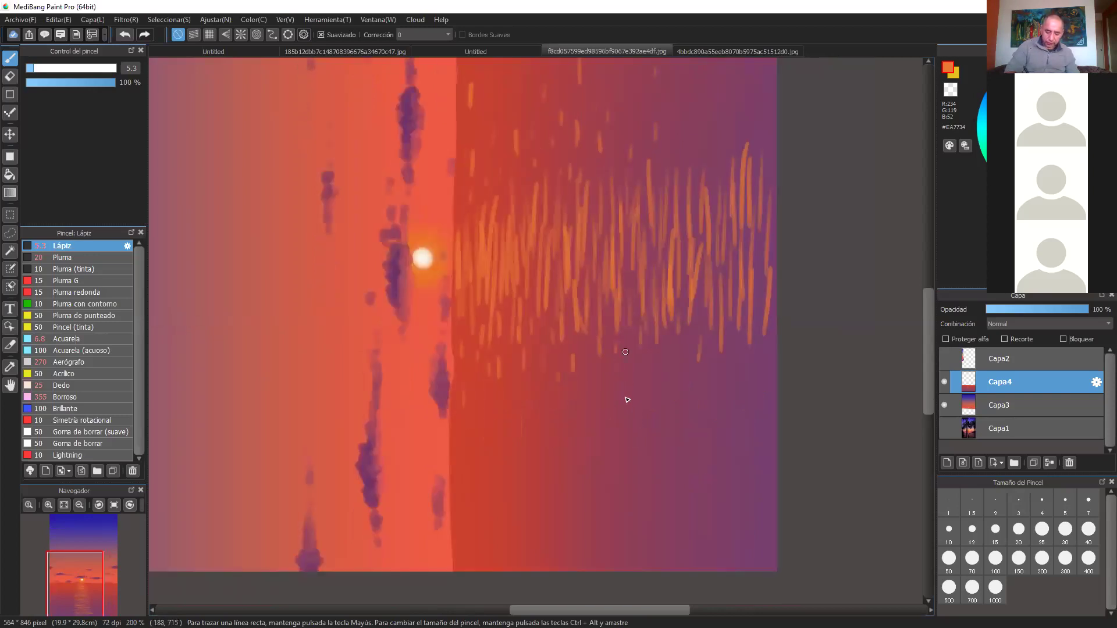
drag(627, 326, 627, 351)
drag(656, 356, 657, 379)
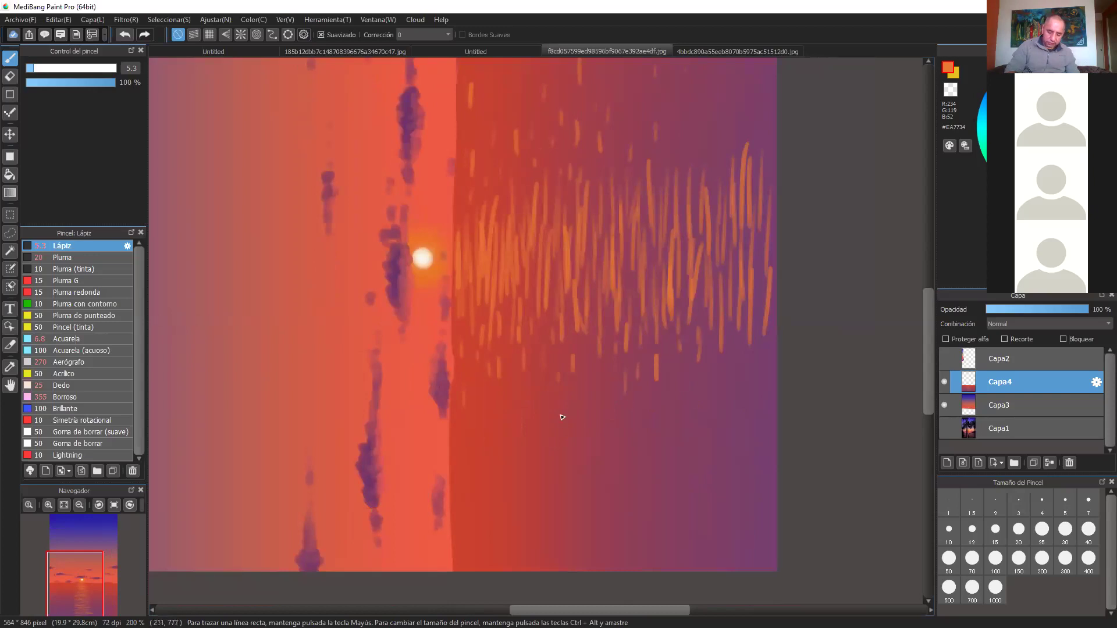
drag(474, 397, 474, 415)
drag(485, 372, 486, 394)
mouse_move(538, 348)
mouse_down()
mouse_move(539, 364)
mouse_move(506, 375)
mouse_up()
drag(587, 339, 588, 403)
drag(608, 364, 607, 391)
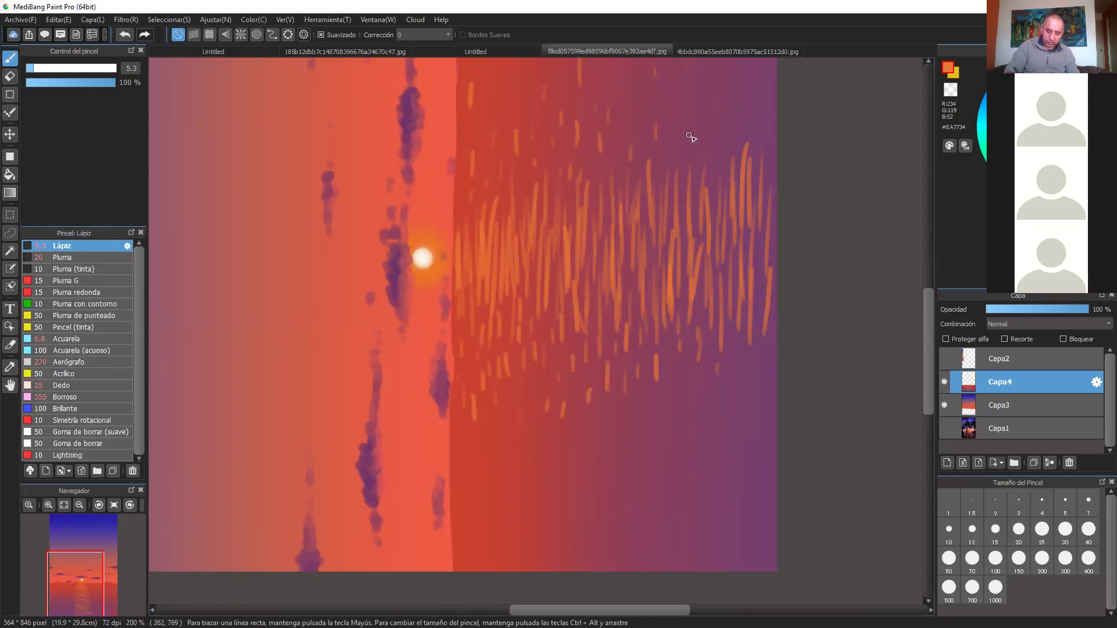
Sample the sun's off-white #F9F5ED and paint small highlight dashes in the reflection close to the horizon
drag(766, 331, 742, 419)
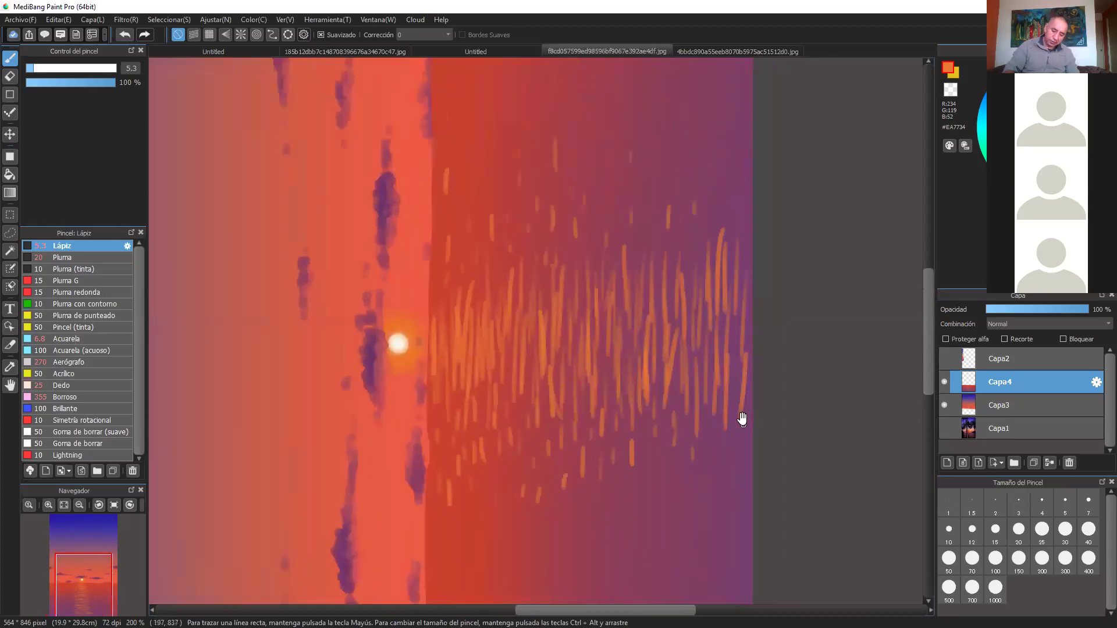
alt+click(400, 343)
drag(438, 329, 440, 362)
mouse_move(464, 314)
mouse_down()
mouse_move(466, 372)
mouse_move(477, 382)
mouse_up()
drag(472, 279, 470, 305)
drag(467, 343, 466, 365)
mouse_move(482, 340)
mouse_down()
mouse_move(480, 362)
mouse_move(508, 377)
mouse_up()
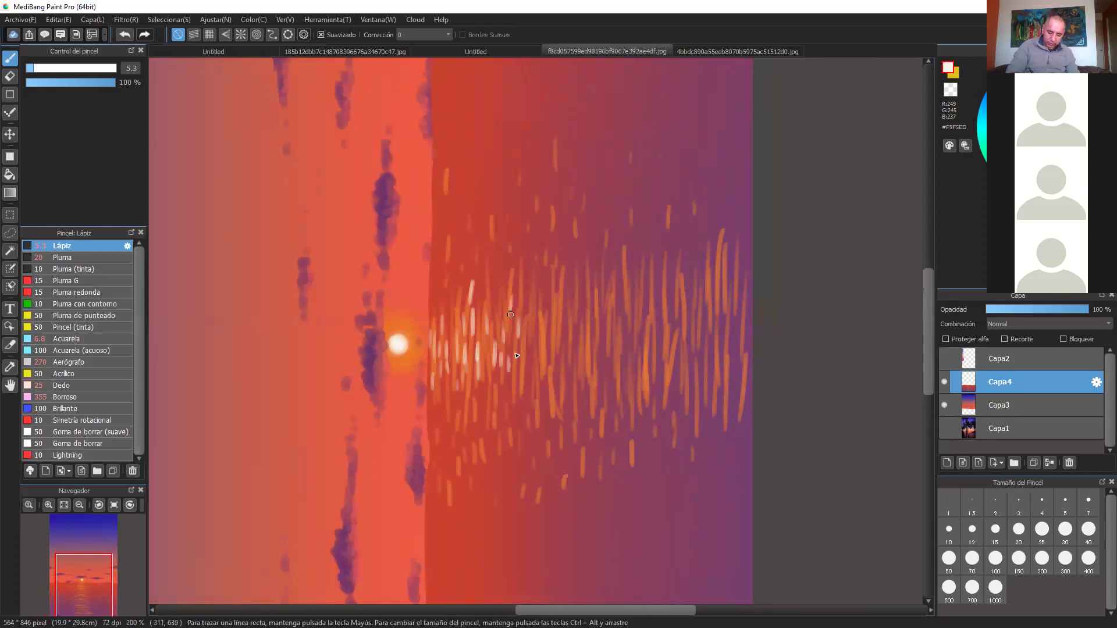
drag(464, 335, 459, 347)
drag(451, 303, 449, 332)
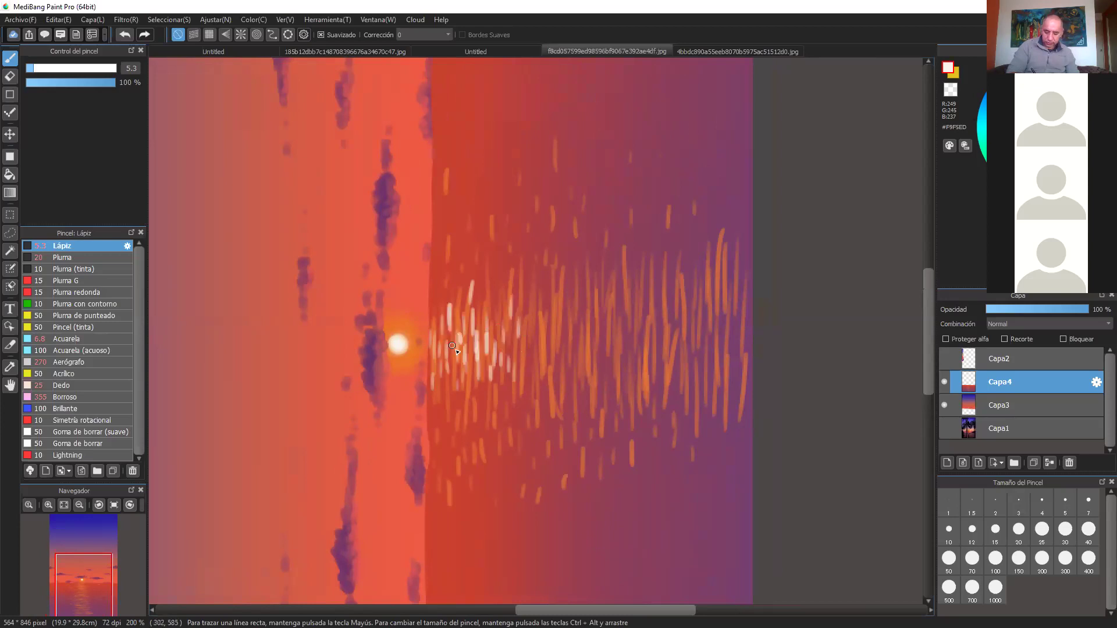
Continue the off-white highlight dashes along the centre of the reflection into the middle of the sea
drag(545, 307, 526, 357)
drag(546, 280, 546, 300)
drag(539, 312, 523, 392)
drag(563, 344, 562, 363)
drag(552, 373, 552, 385)
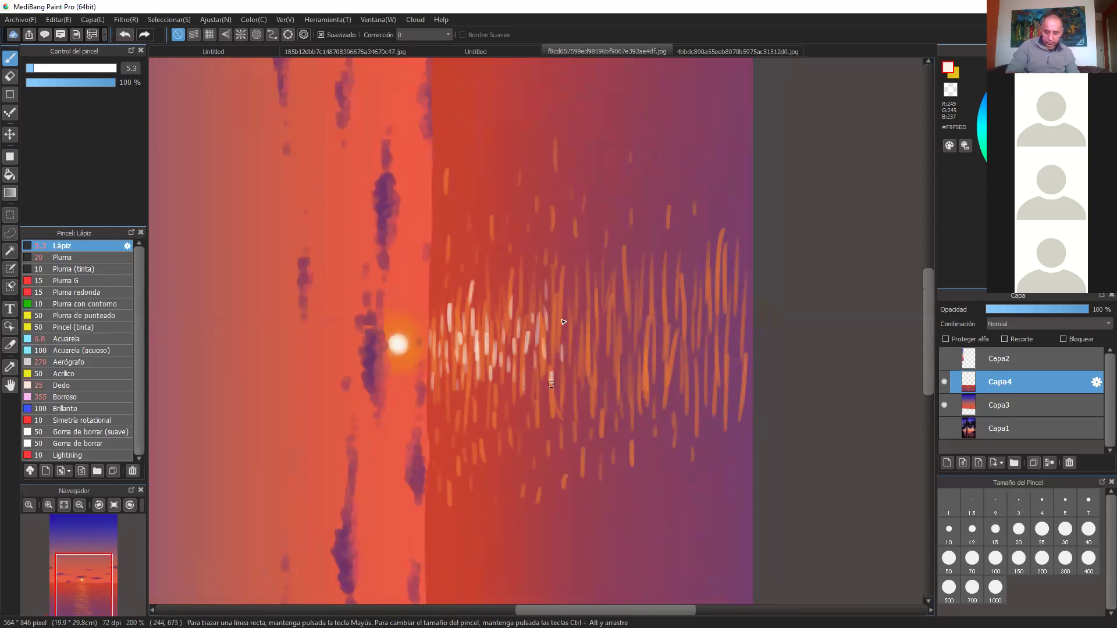
drag(575, 282, 575, 306)
drag(578, 360, 578, 387)
drag(573, 330, 572, 348)
drag(608, 294, 608, 318)
mouse_move(611, 329)
mouse_down()
mouse_move(611, 344)
mouse_move(589, 327)
mouse_move(616, 342)
mouse_up()
drag(630, 319, 629, 339)
drag(631, 293, 631, 324)
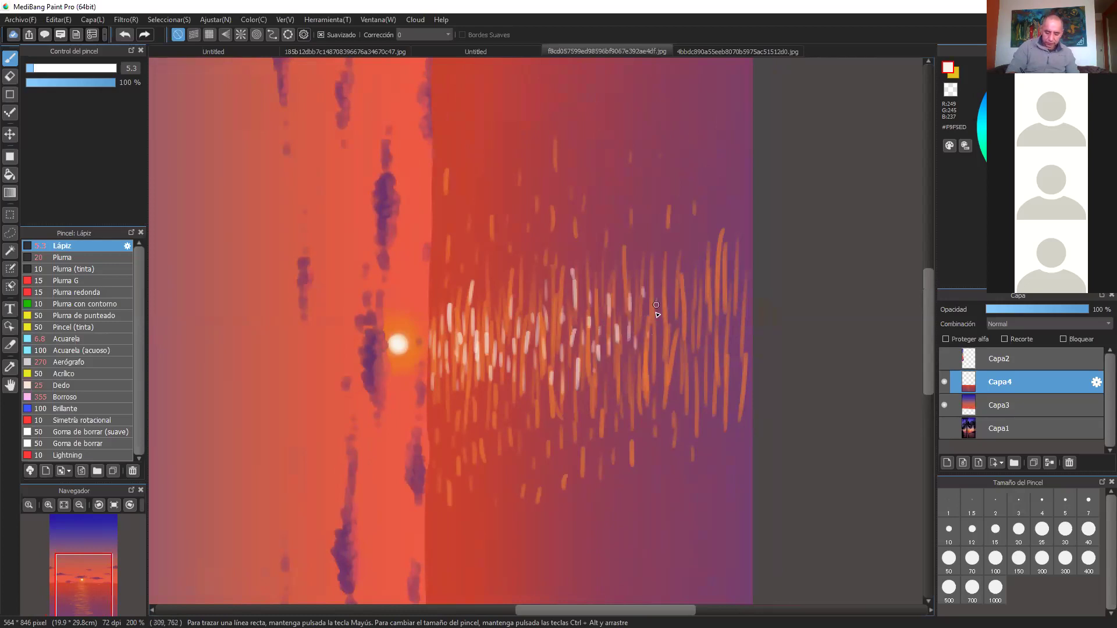
Carry the off-white highlight dashes down the reflection to the picture's lower edge
drag(703, 279, 702, 298)
drag(694, 364, 694, 382)
mouse_move(697, 325)
mouse_down()
mouse_move(697, 340)
mouse_move(608, 335)
mouse_move(499, 352)
mouse_up()
drag(655, 325, 655, 346)
drag(663, 329, 664, 350)
drag(694, 305, 693, 322)
drag(709, 346, 708, 355)
drag(715, 314, 715, 326)
mouse_move(711, 308)
mouse_down()
mouse_move(710, 333)
mouse_move(704, 321)
mouse_up()
drag(711, 340, 711, 360)
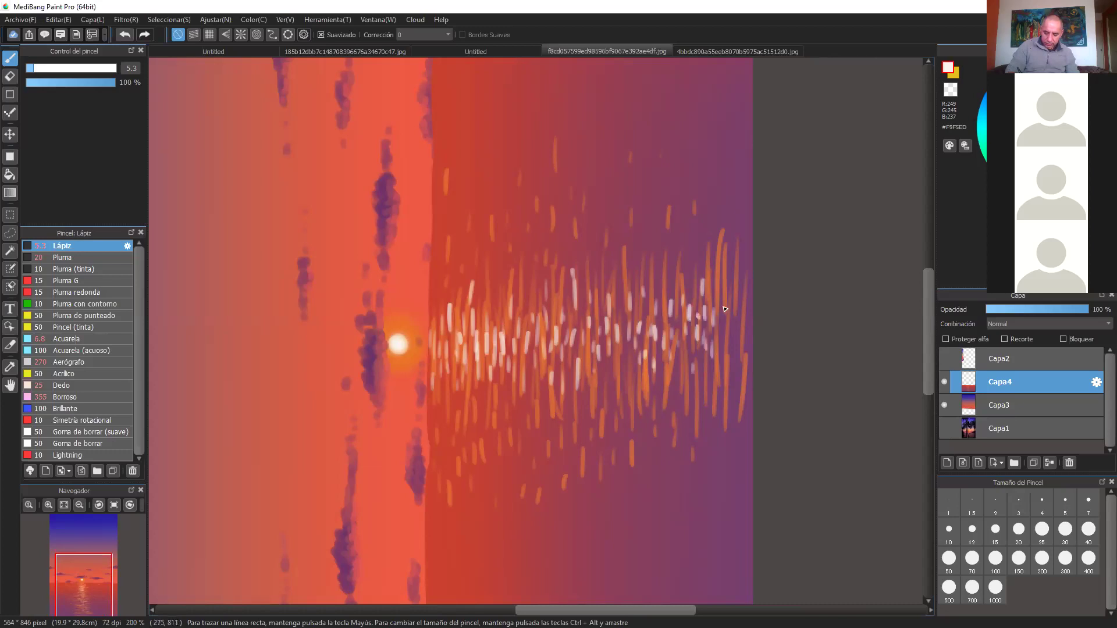
key(ctrl+minus)
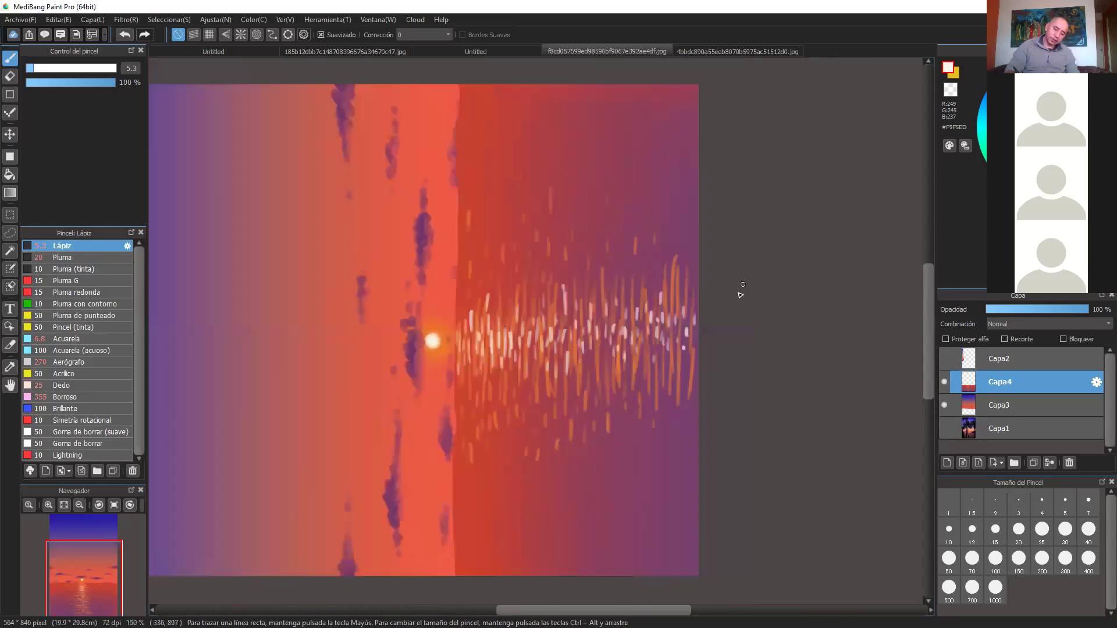
key(ctrl+plus)
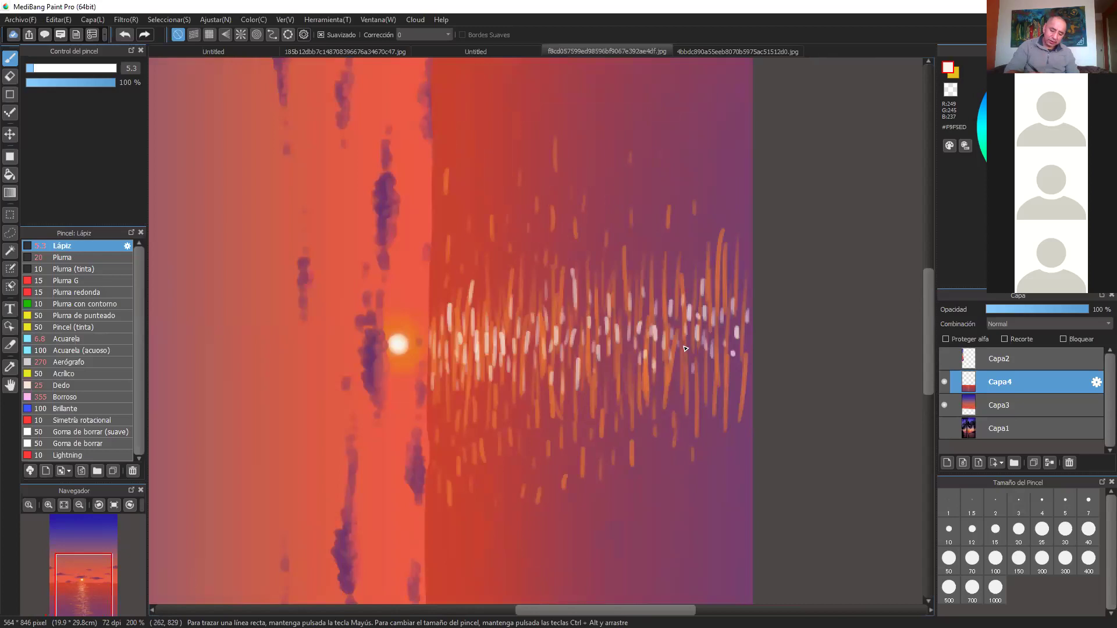
Scatter small dashes of red-orange #ED5944, sampled from the sky near the horizon, across the water on both sides of the reflection
alt+click(426, 209)
key(ctrl+minus)
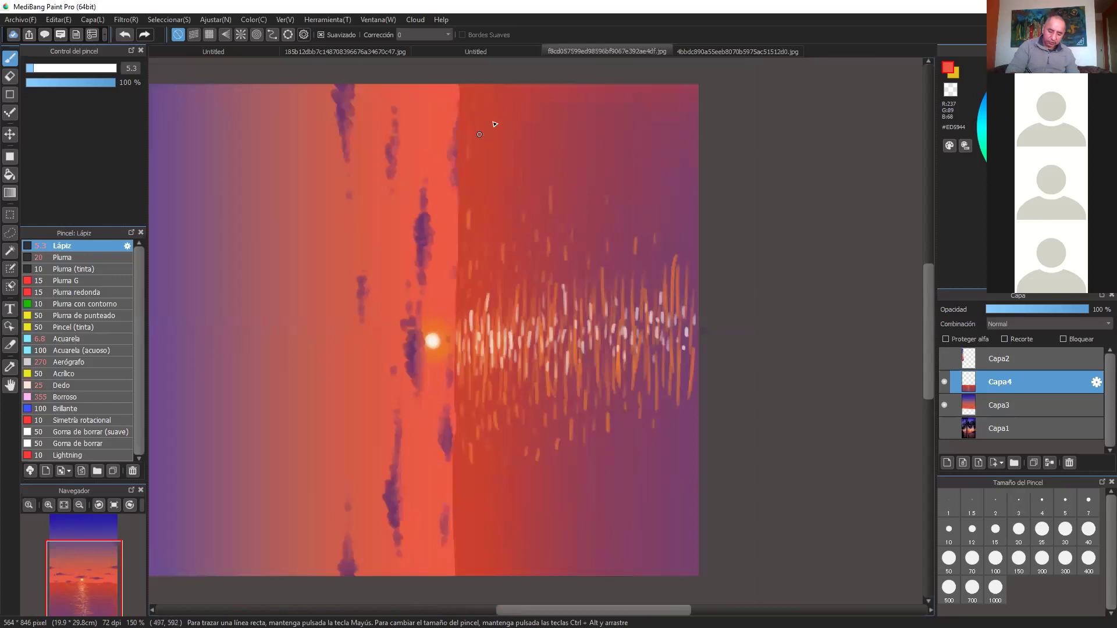
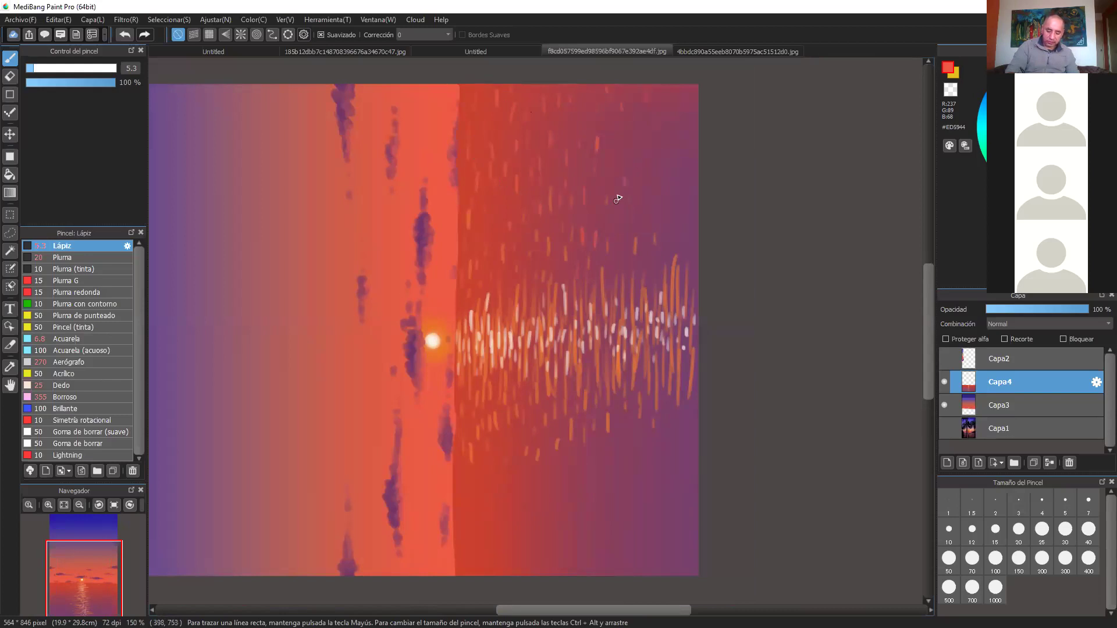
scroll(675, 419, down, 5)
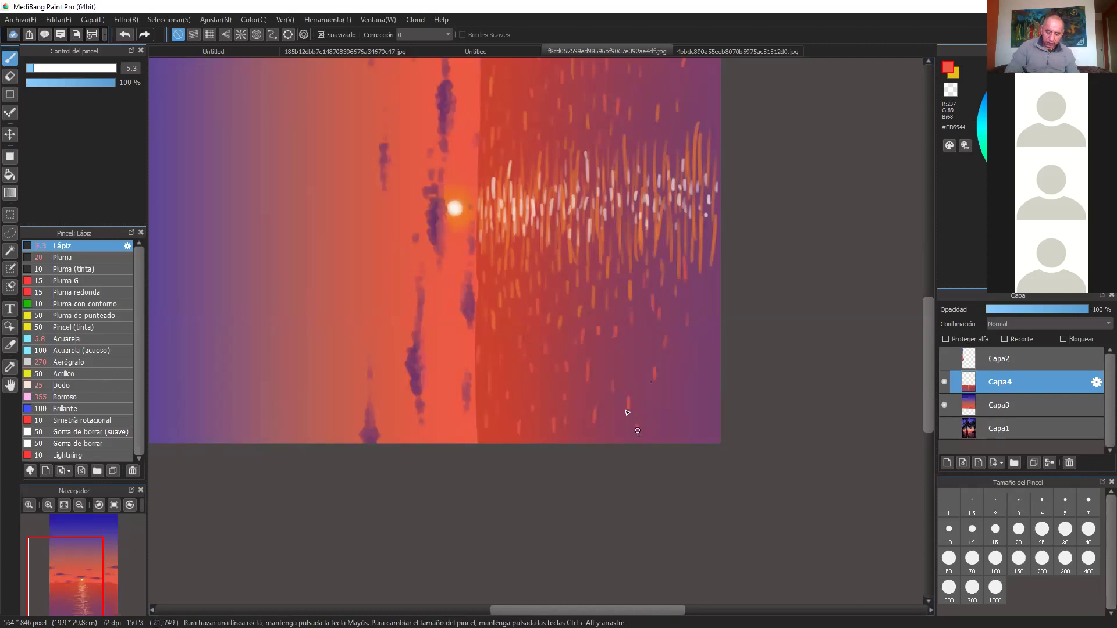
scroll(688, 306, up, 3)
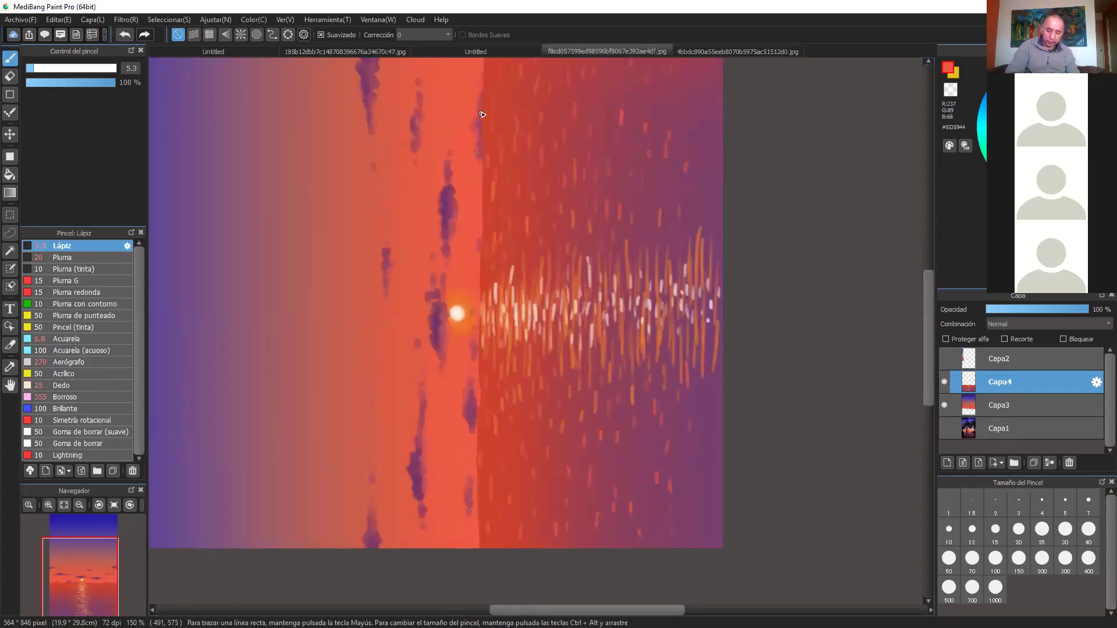
scroll(509, 81, up, 3)
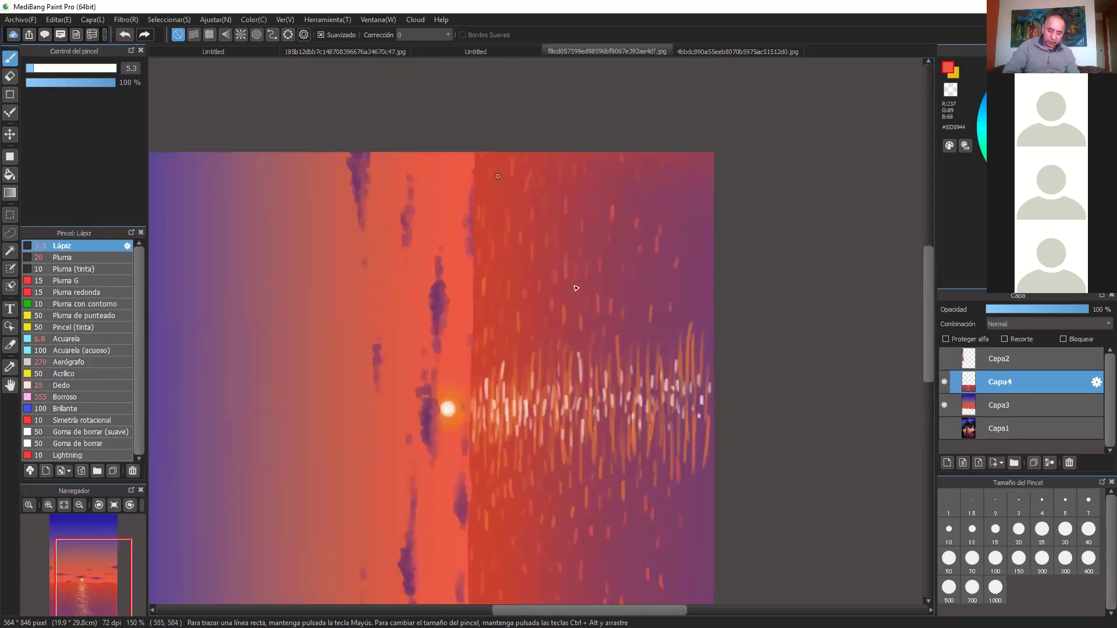
scroll(611, 343, down, 5)
mouse_move(680, 305)
mouse_down()
mouse_move(671, 422)
mouse_move(656, 359)
mouse_move(693, 367)
mouse_up()
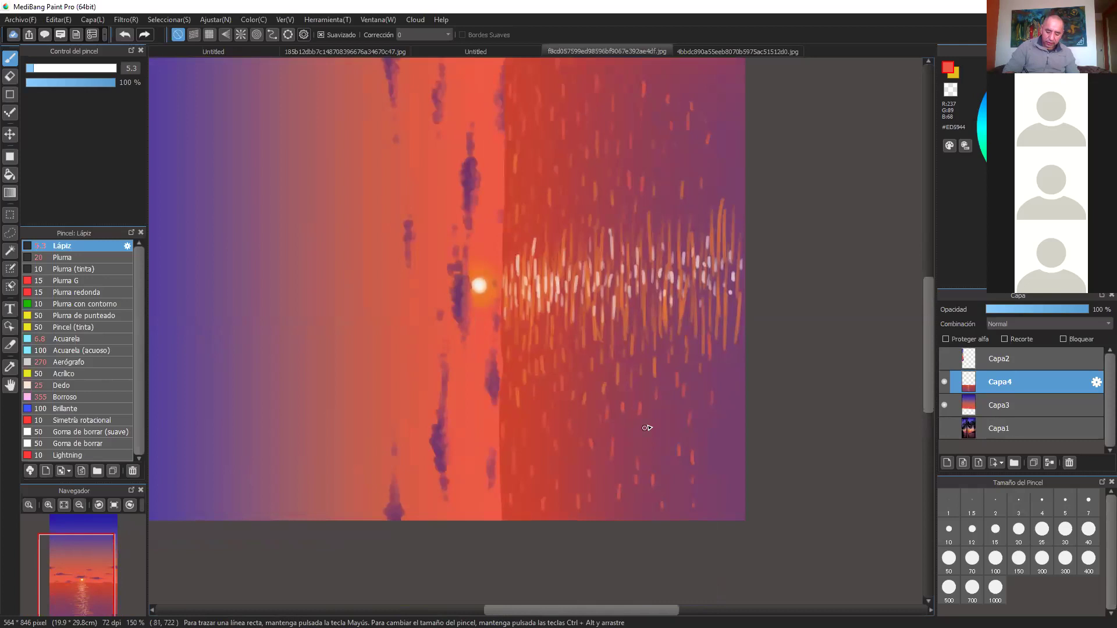
Sample red #C14035 beside the reflection and bring the whole picture into view
scroll(653, 411, up, 2)
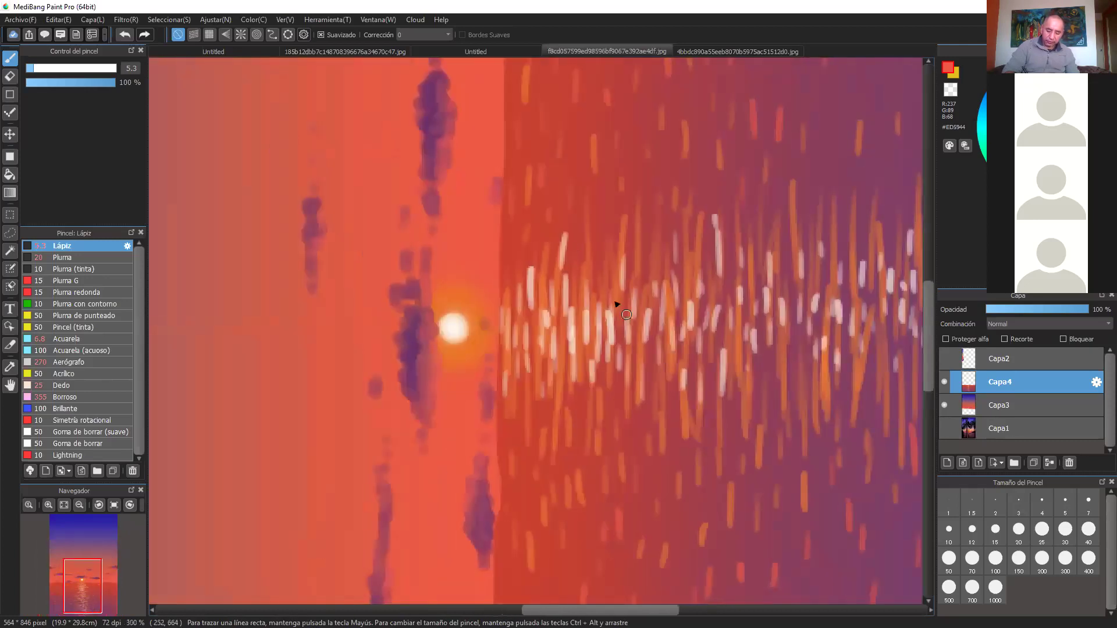
alt+click(568, 232)
mouse_move(734, 393)
mouse_down()
mouse_move(621, 309)
mouse_move(640, 397)
mouse_move(652, 345)
mouse_up()
key(ctrl+minus)
scroll(652, 345, down, 4)
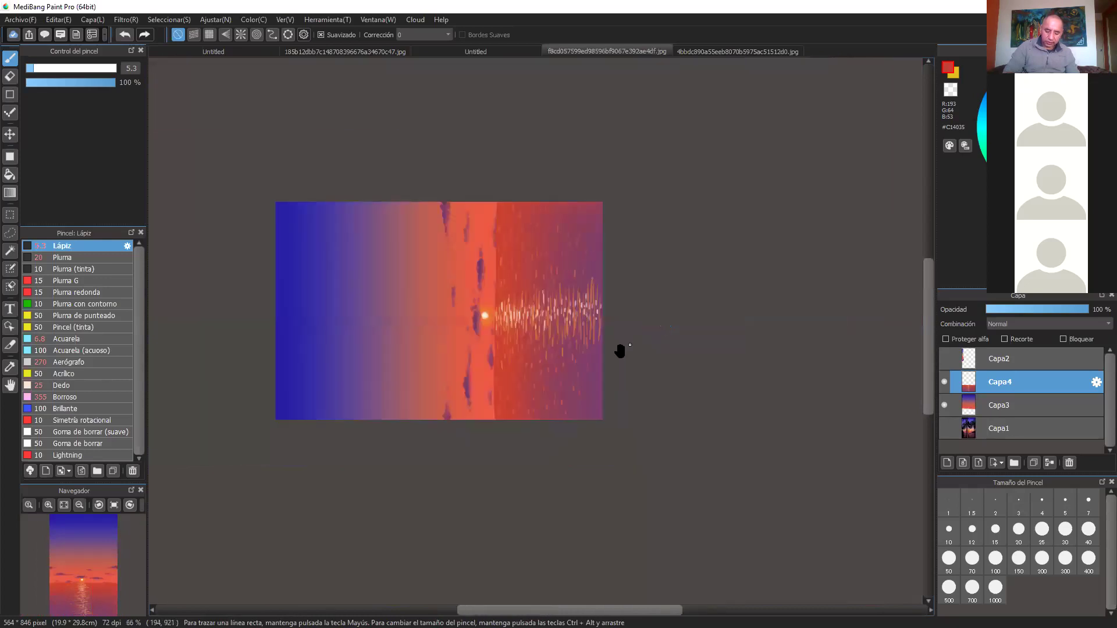
Sample purple #6A3367 from a cloud and scatter small dashes of it across the left half of the water near the horizon
scroll(703, 317, up, 1)
scroll(703, 317, up, 2)
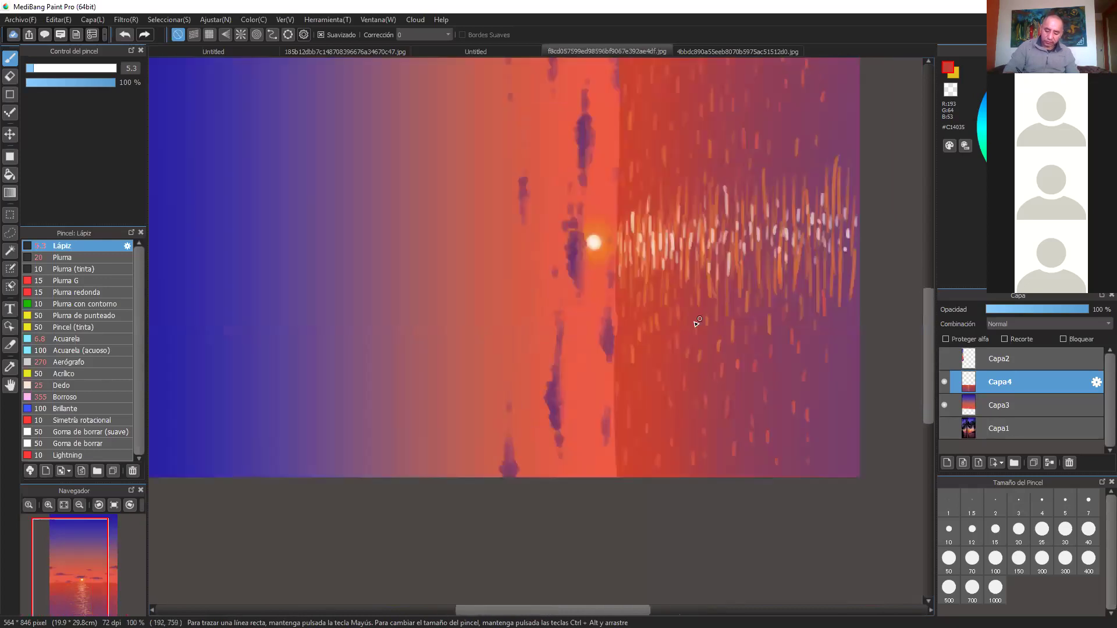
alt+click(584, 230)
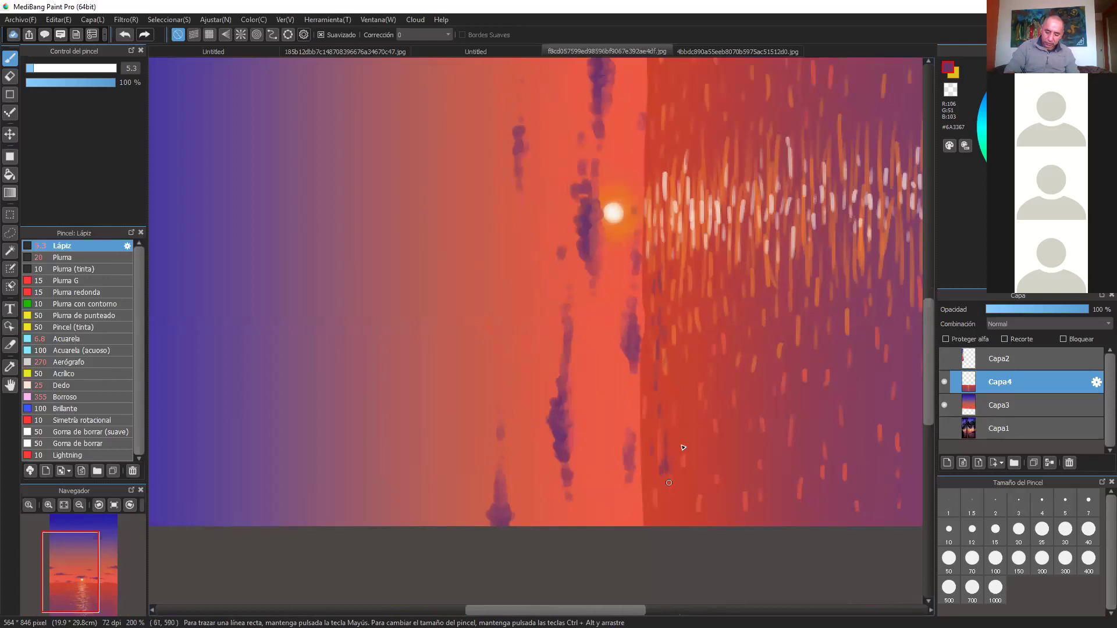
drag(683, 437, 684, 452)
drag(742, 403, 723, 302)
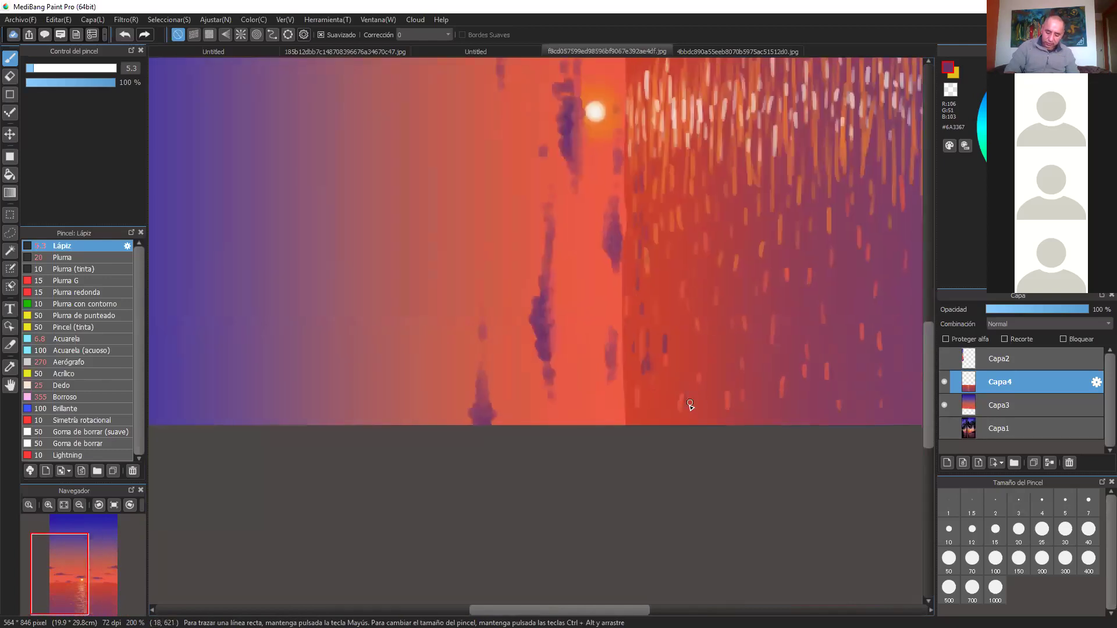
drag(681, 414, 677, 431)
drag(738, 298, 717, 406)
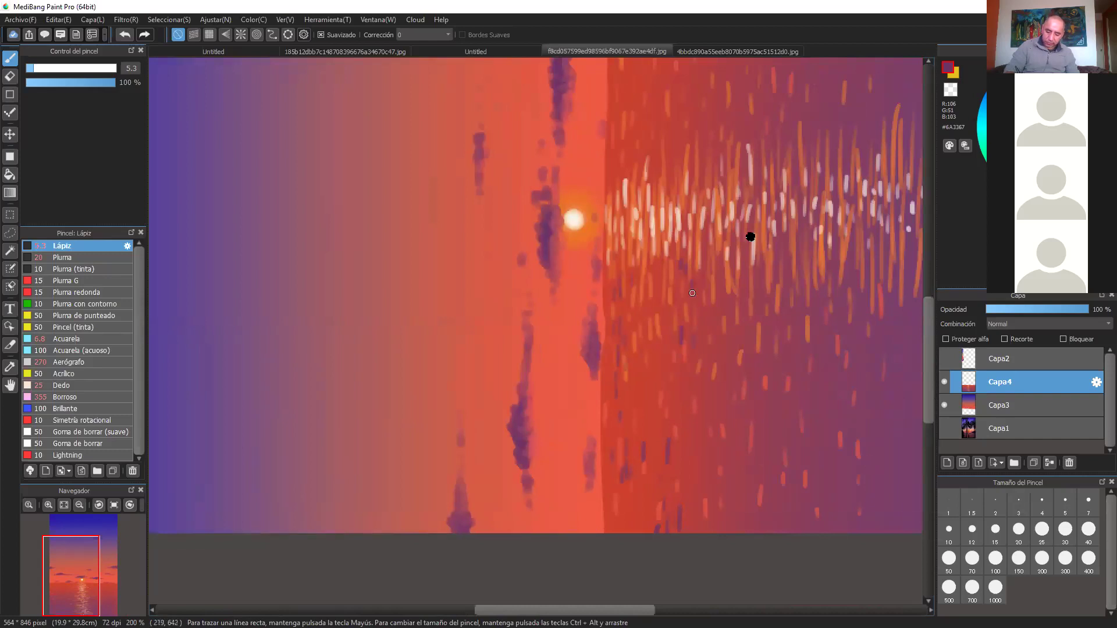
Extend the small purple dashes over the right half of the water and fill the remaining gaps at the left
scroll(750, 237, up, 5)
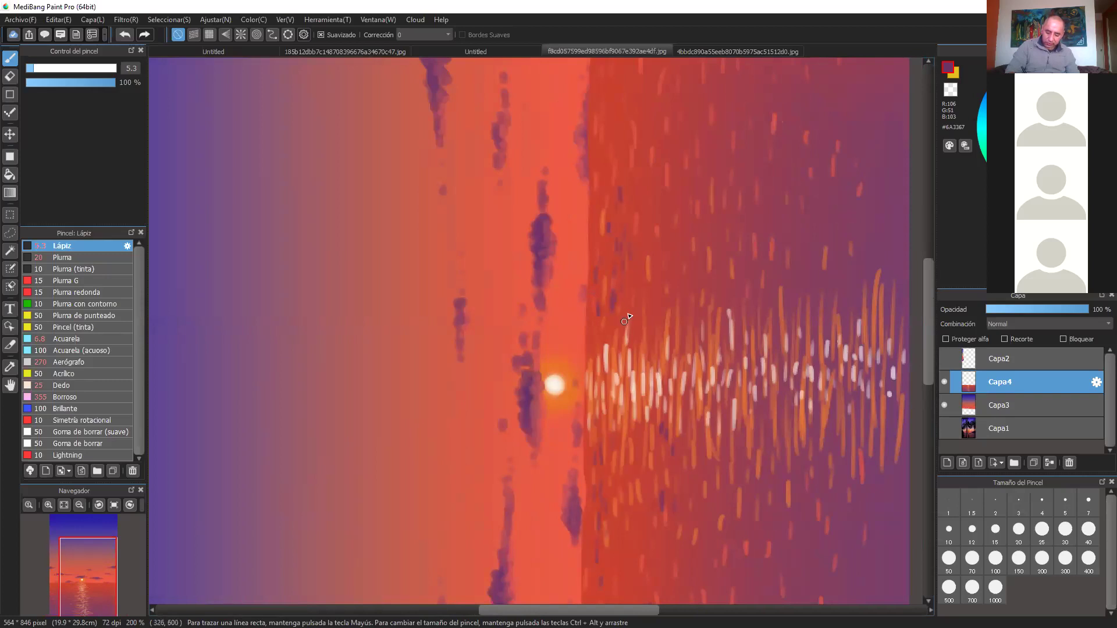
scroll(647, 250, up, 3)
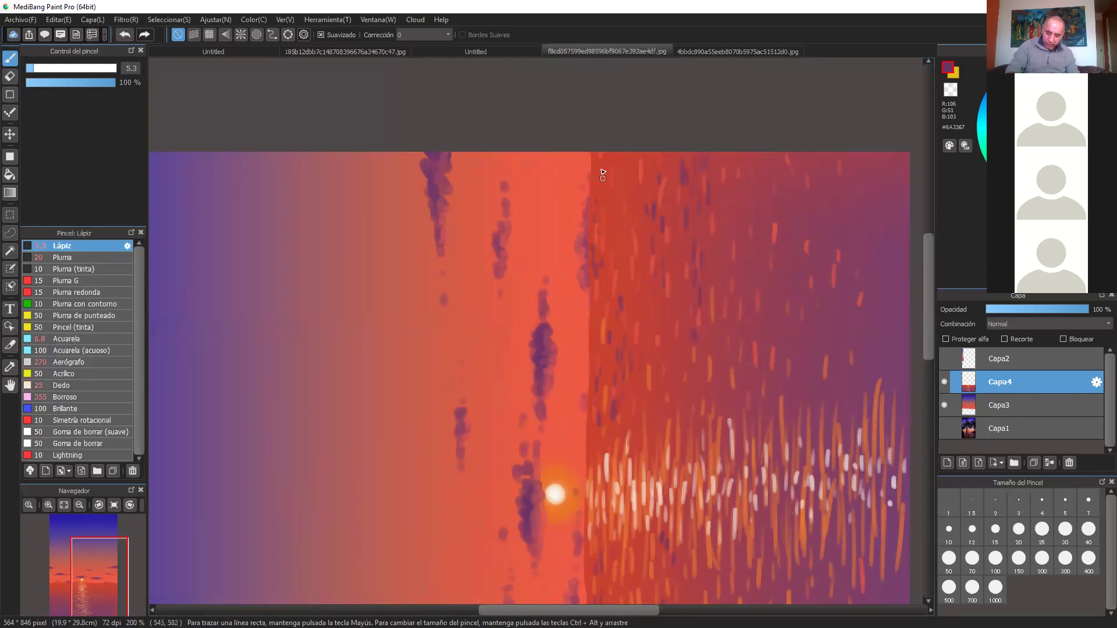
scroll(676, 277, down, 3)
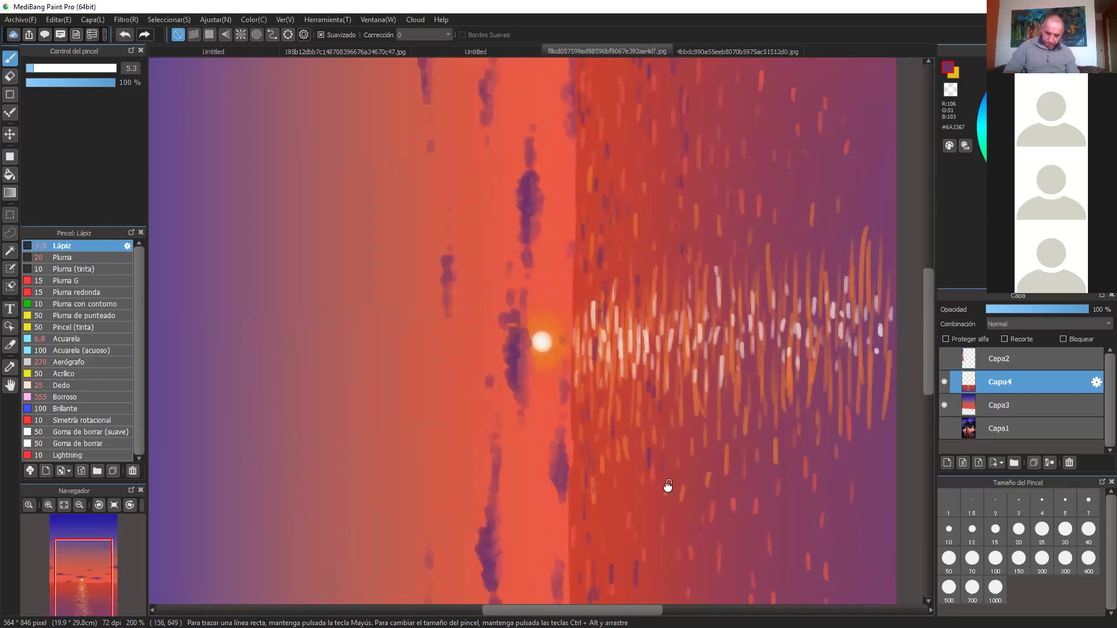
scroll(666, 486, down, 2)
scroll(652, 436, down, 2)
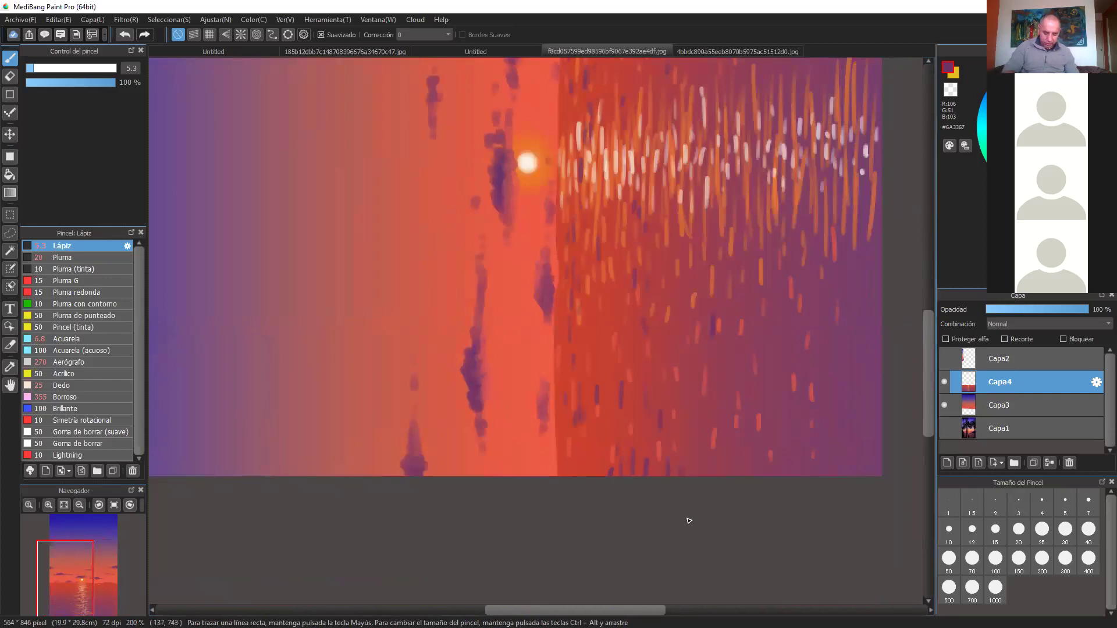
Turn the canvas back upright and examine the whole sunset, the clouds and the sun's reflection at several magnifications
click(100, 506)
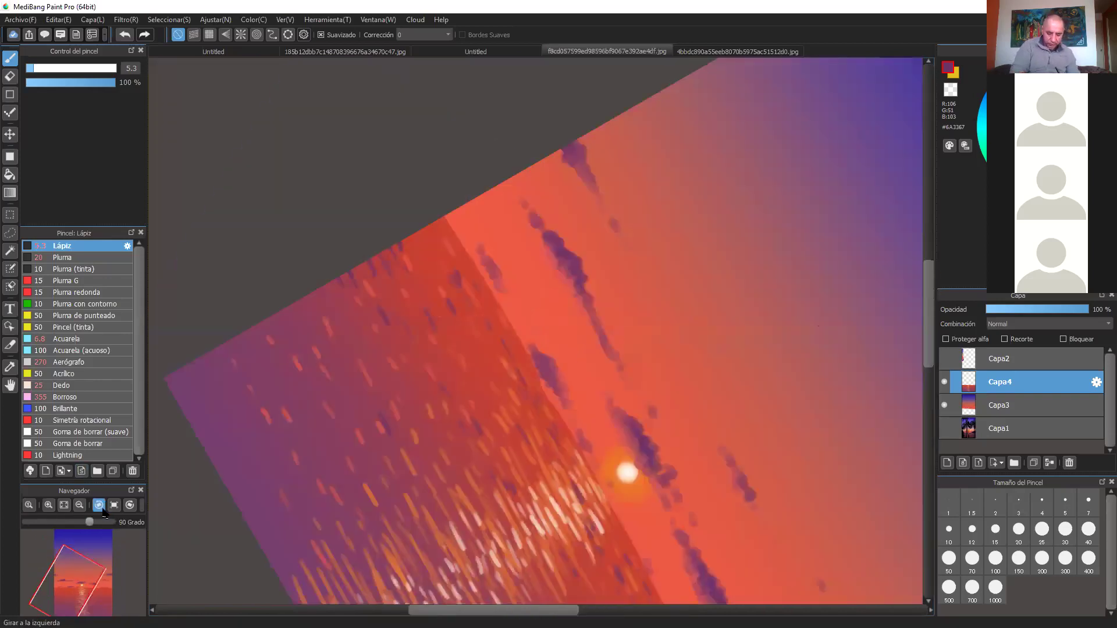
key(ctrl+minus)
key(ctrl+minus)
drag(768, 292, 739, 309)
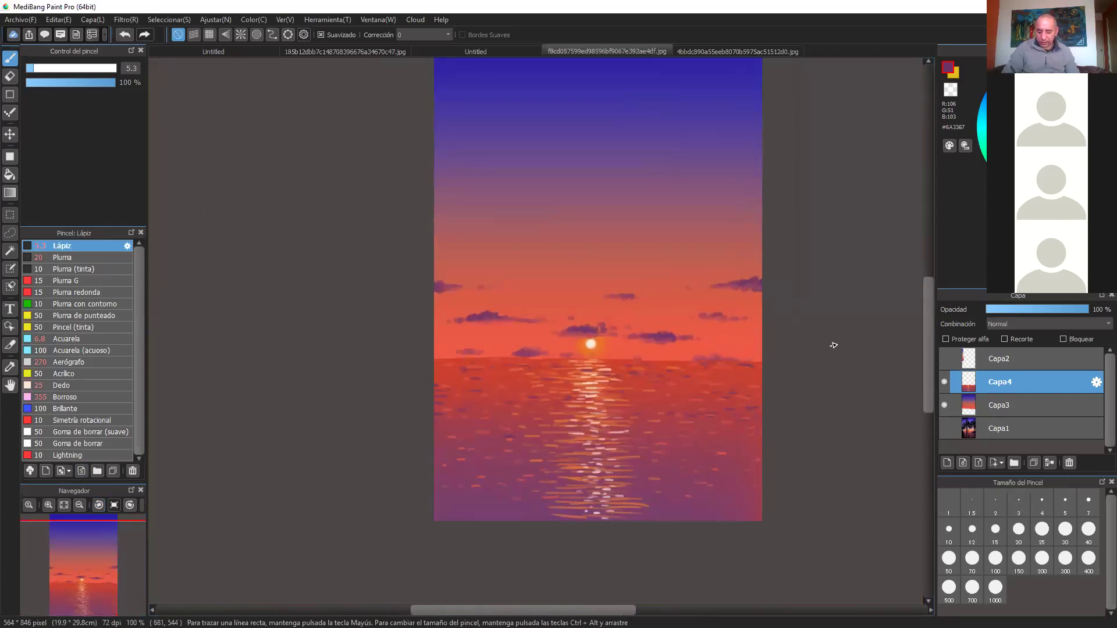
key(ctrl+plus)
key(ctrl+plus)
key(ctrl+plus)
drag(836, 394, 708, 279)
key(ctrl+minus)
key(ctrl+minus)
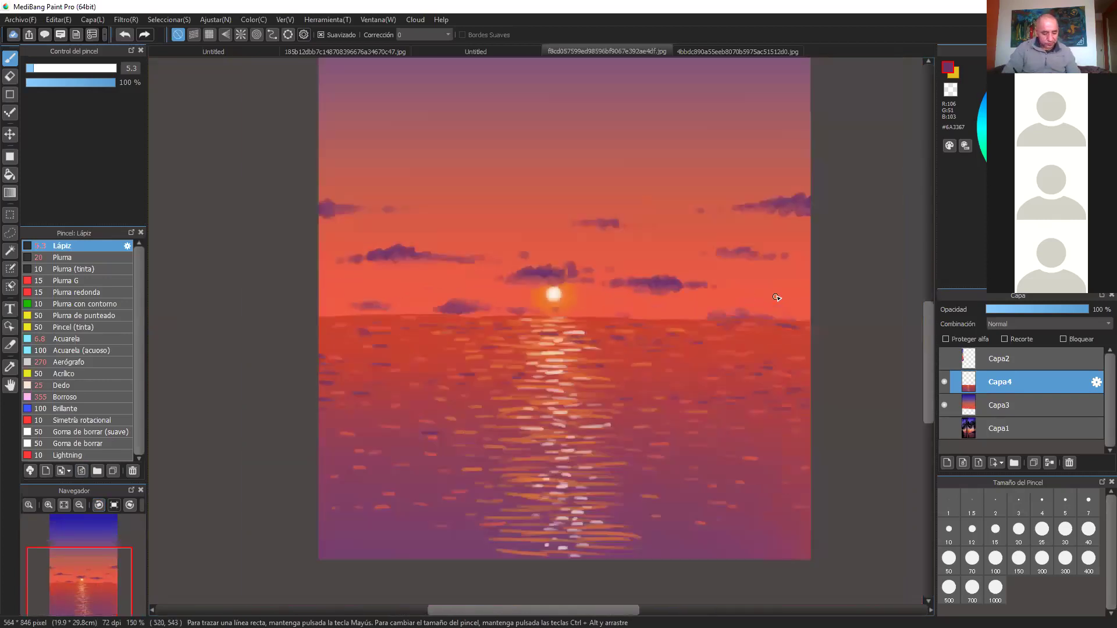
key(Tab)
key(ctrl+plus)
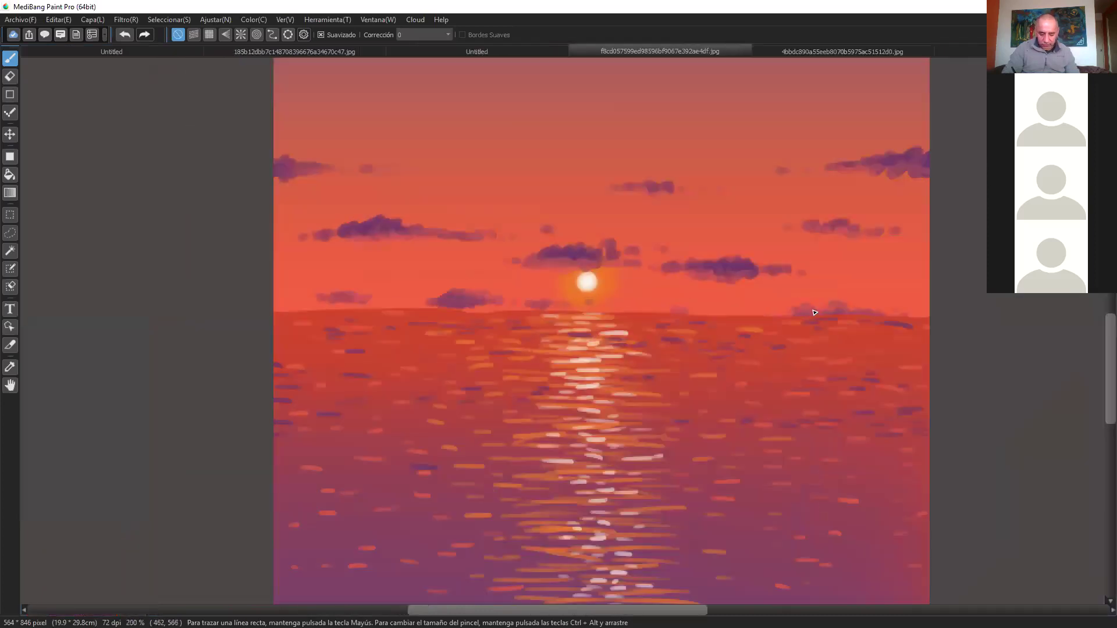
key(Tab)
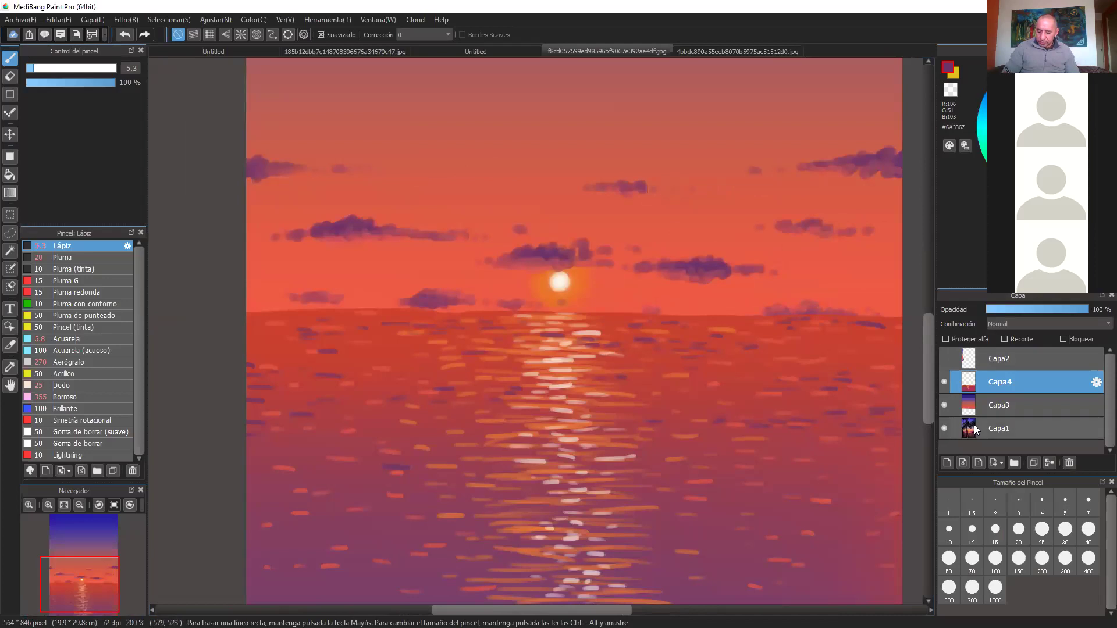
Hide layers Capa3 and Capa4 to study the palm-tree reference photo on Capa1, show them again, and briefly toggle Capa2
click(944, 405)
click(944, 381)
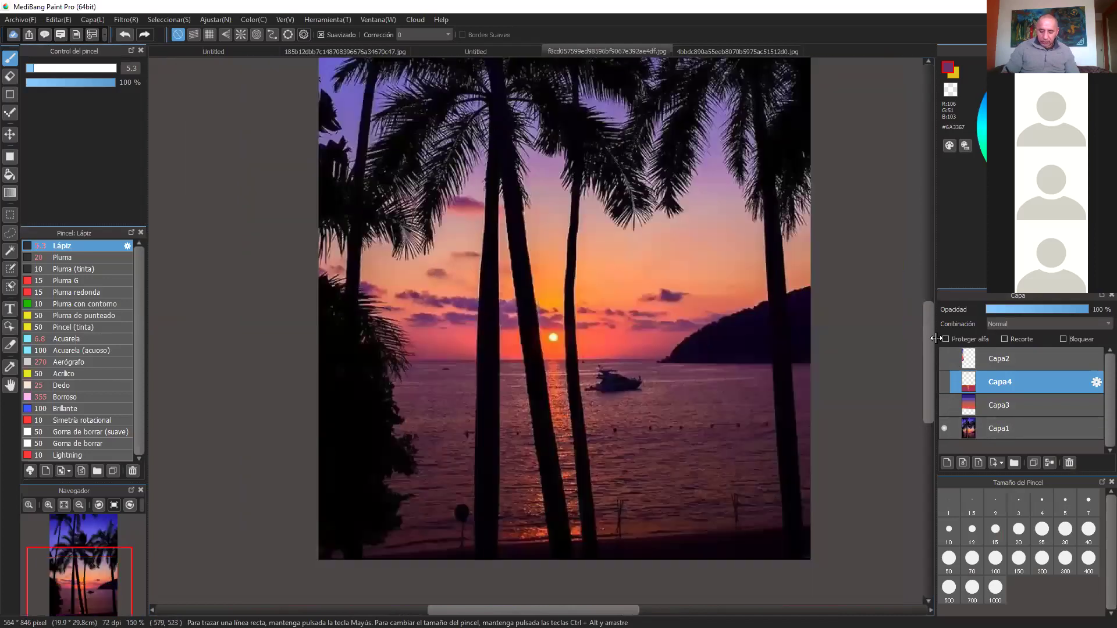
key(ctrl+minus)
key(ctrl+minus)
drag(747, 318, 767, 384)
key(ctrl+minus)
key(ctrl+plus)
drag(780, 424, 768, 280)
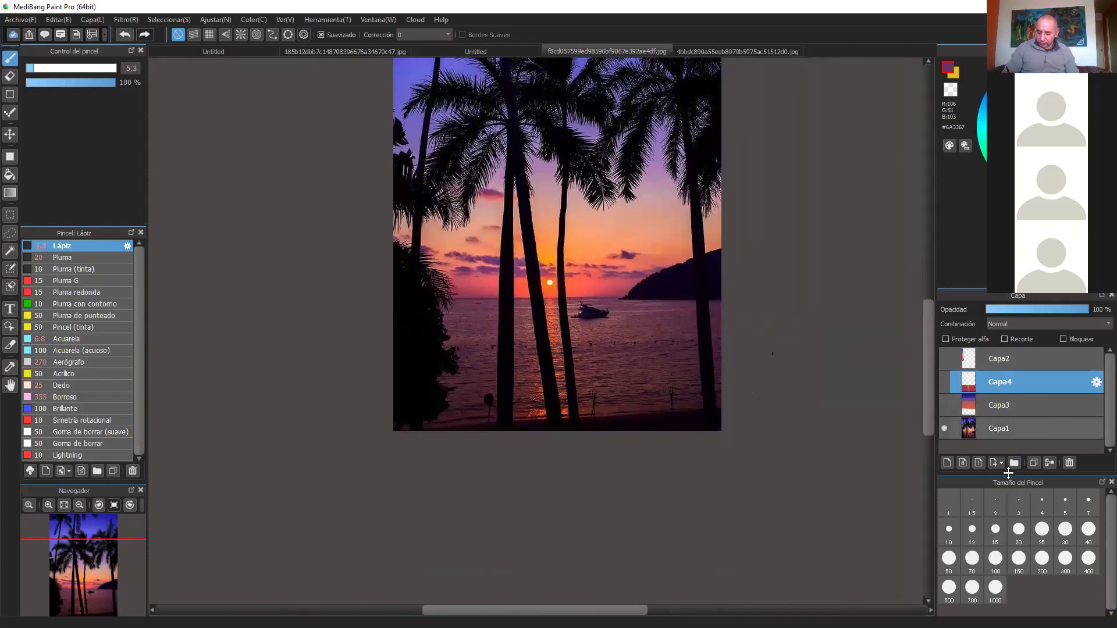
click(944, 405)
click(945, 382)
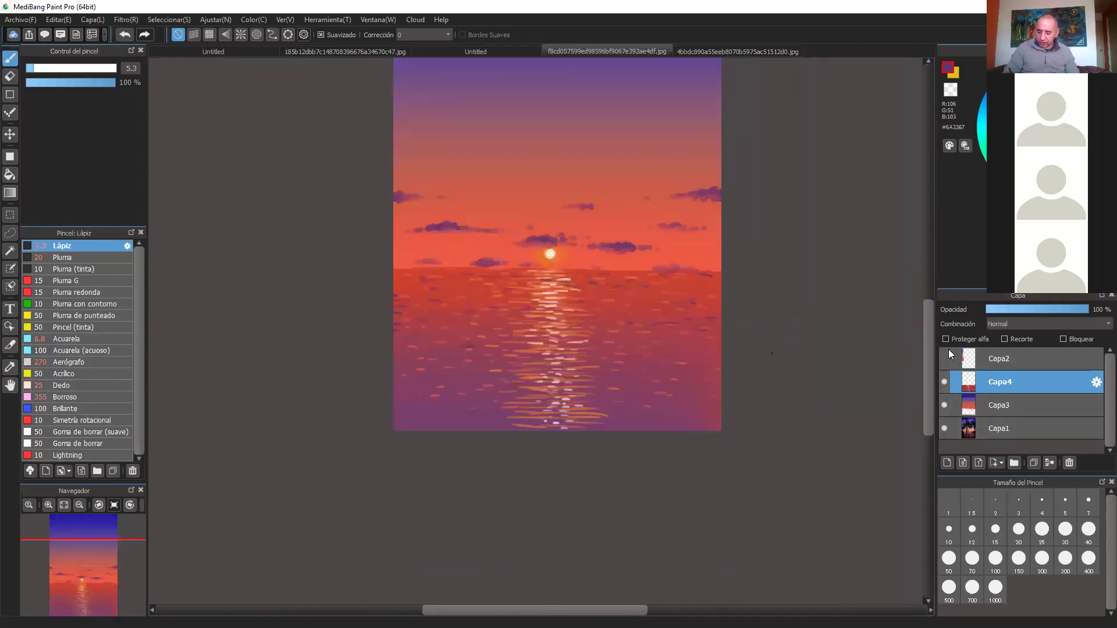
click(945, 356)
click(945, 358)
Paint two solid black foreground hills meeting in a dip along the picture's lower edge, using the Pluma brush at size 46 in #000000
mouse_move(818, 328)
mouse_down()
mouse_move(808, 369)
mouse_move(803, 316)
mouse_up()
drag(749, 196, 834, 336)
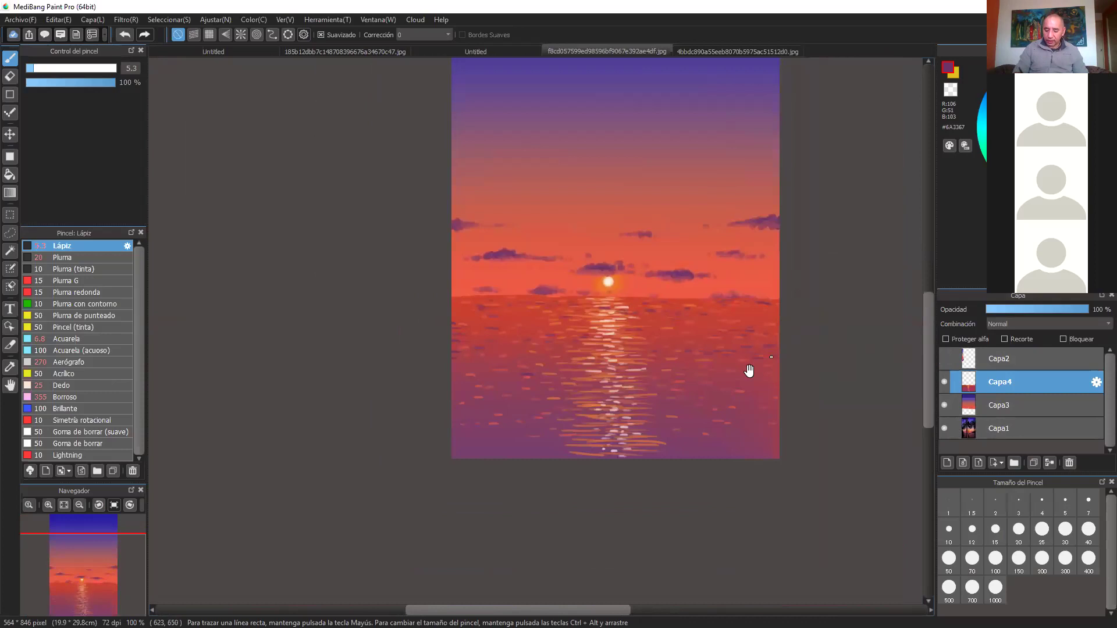
key(ctrl+plus)
drag(874, 301, 670, 424)
mouse_move(805, 263)
mouse_down()
mouse_move(786, 309)
mouse_move(826, 227)
mouse_up()
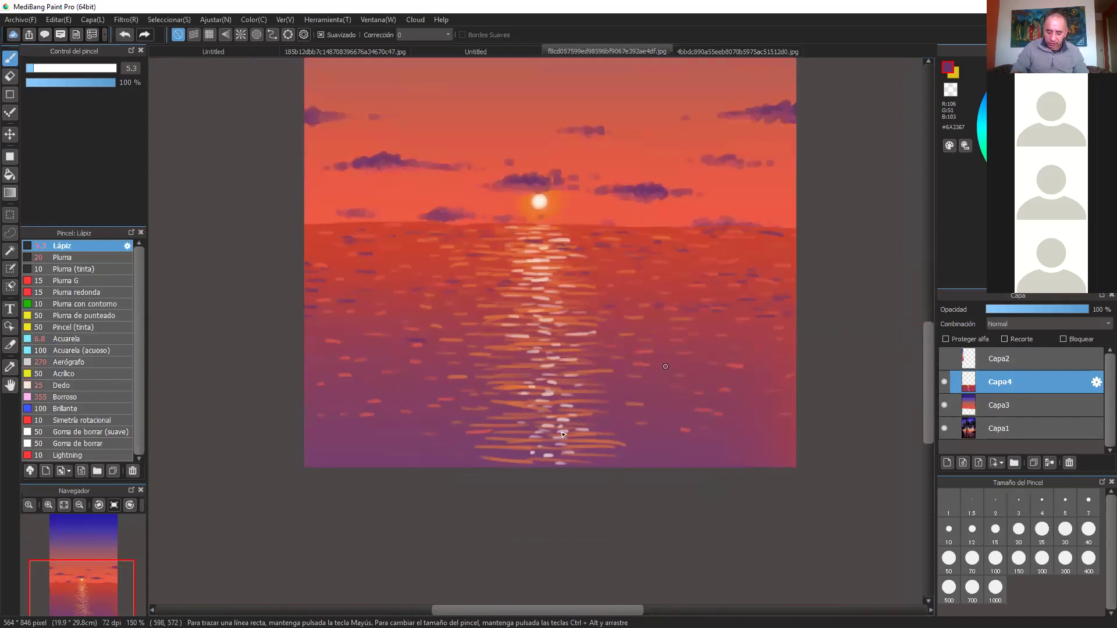
click(981, 201)
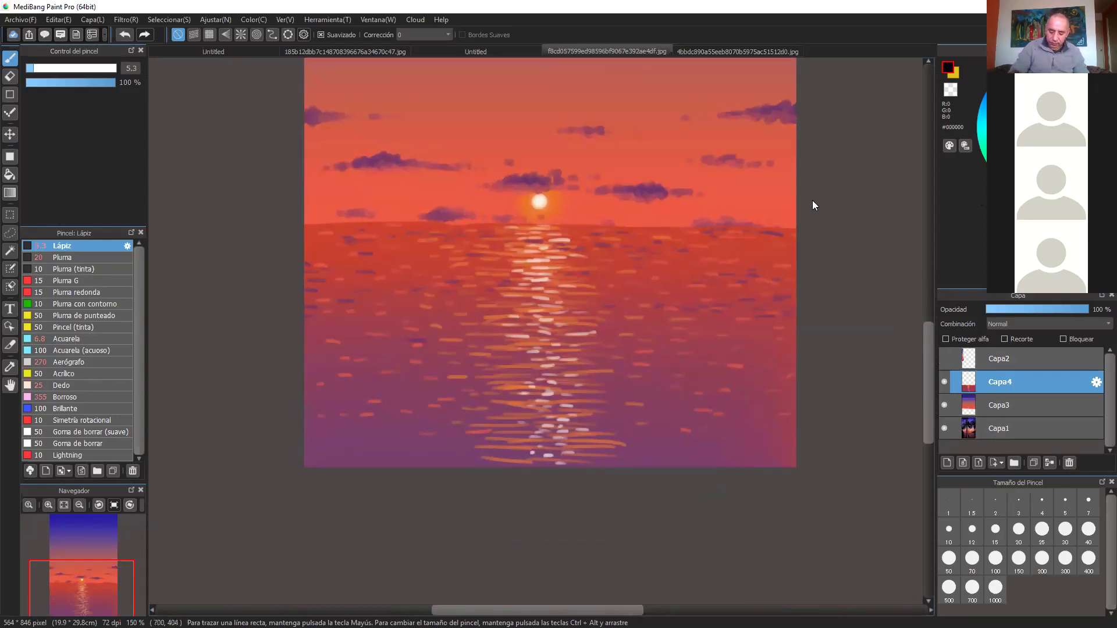
click(91, 259)
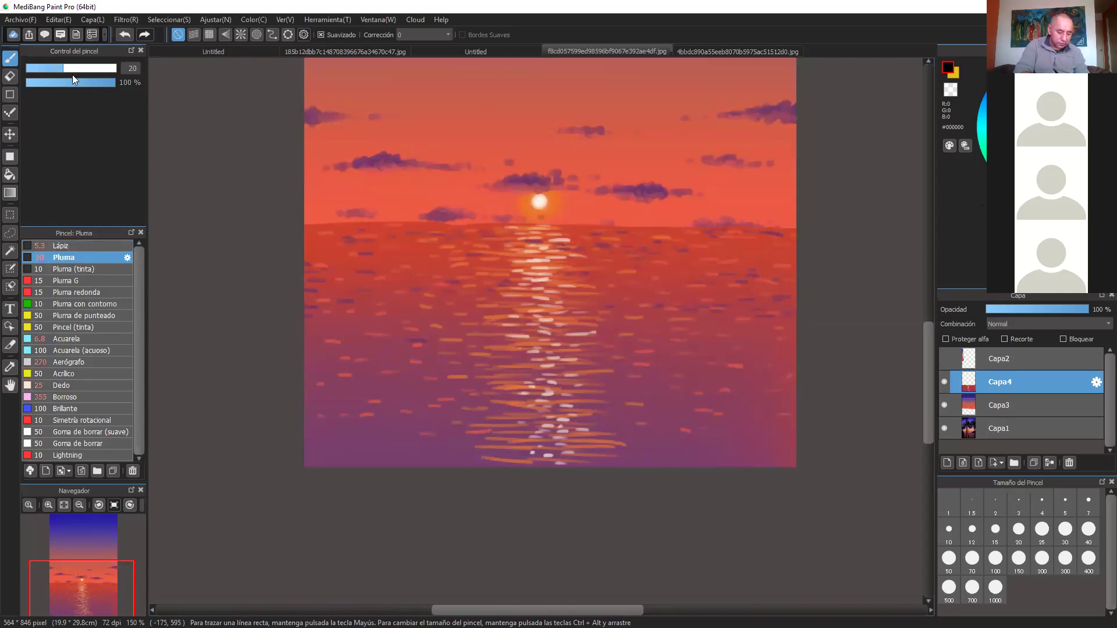
mouse_move(796, 407)
mouse_down()
mouse_move(748, 411)
mouse_move(828, 432)
mouse_up()
drag(695, 489, 843, 454)
drag(302, 444, 553, 494)
mouse_move(449, 483)
mouse_down()
mouse_move(316, 461)
mouse_move(618, 495)
mouse_up()
mouse_move(316, 452)
mouse_down()
mouse_move(422, 449)
mouse_move(703, 499)
mouse_move(652, 525)
mouse_up()
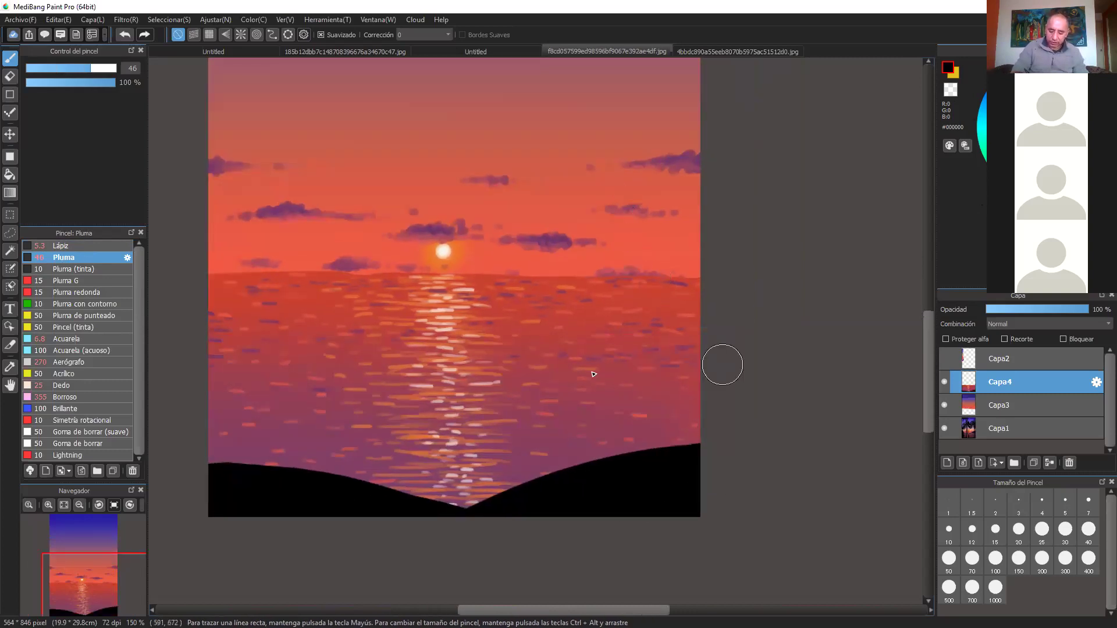
Paint a large black headland rising above the horizon at the picture's right edge and a low black islet at its left edge
mouse_move(574, 335)
mouse_down()
mouse_move(657, 343)
mouse_move(586, 332)
mouse_move(732, 290)
mouse_move(720, 273)
mouse_move(572, 327)
mouse_move(624, 336)
mouse_move(723, 317)
mouse_move(638, 315)
mouse_move(735, 262)
mouse_move(716, 246)
mouse_move(635, 302)
mouse_move(560, 330)
mouse_move(682, 324)
mouse_move(640, 292)
mouse_move(689, 268)
mouse_up()
mouse_move(199, 332)
mouse_down()
mouse_move(234, 339)
mouse_move(205, 344)
mouse_move(232, 347)
mouse_move(209, 353)
mouse_move(265, 340)
mouse_move(210, 322)
mouse_move(257, 345)
mouse_move(194, 356)
mouse_move(240, 349)
mouse_move(203, 317)
mouse_move(256, 358)
mouse_up()
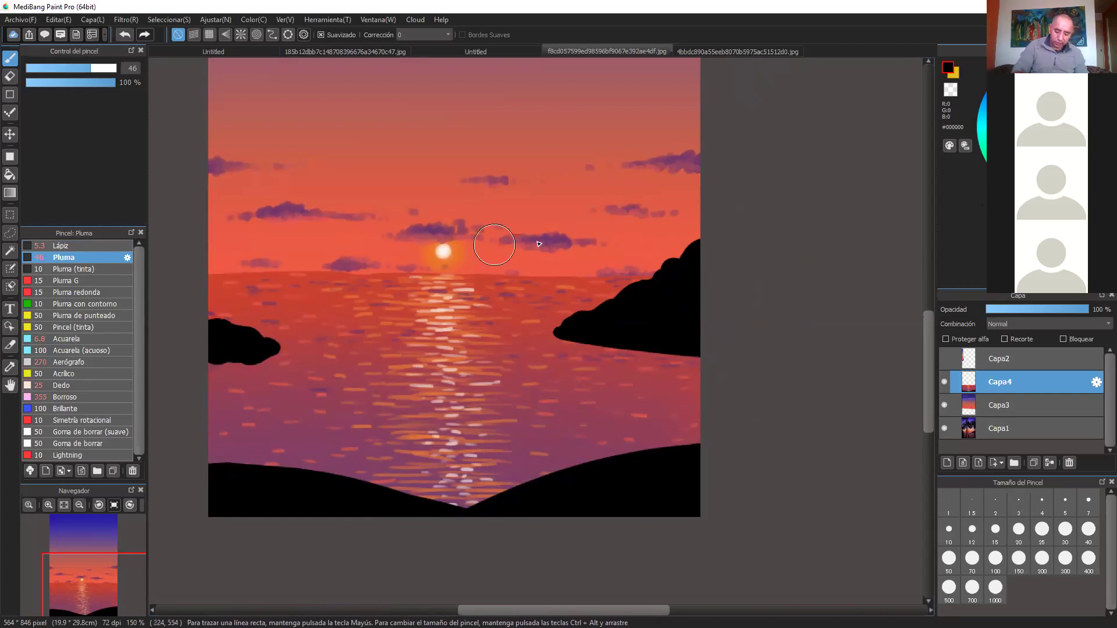
drag(606, 312, 569, 332)
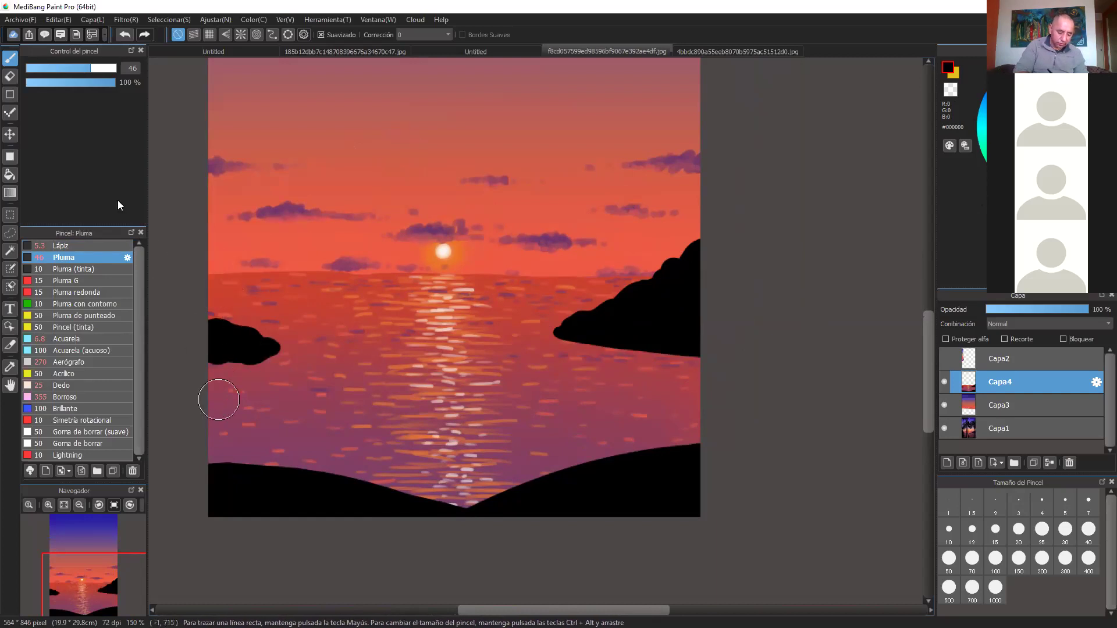
With brush size 15, lengthen the left islet into a tapering point and paint a cluster of black rocks in the water below it
click(53, 68)
scroll(536, 330, up, 1)
mouse_move(217, 408)
mouse_down()
mouse_move(230, 409)
mouse_move(215, 418)
mouse_move(265, 421)
mouse_move(244, 408)
mouse_move(236, 428)
mouse_move(174, 428)
mouse_up()
drag(515, 352, 565, 386)
drag(471, 419, 660, 427)
mouse_move(367, 414)
mouse_down()
mouse_move(336, 416)
mouse_move(431, 405)
mouse_move(414, 399)
mouse_move(501, 407)
mouse_move(482, 403)
mouse_up()
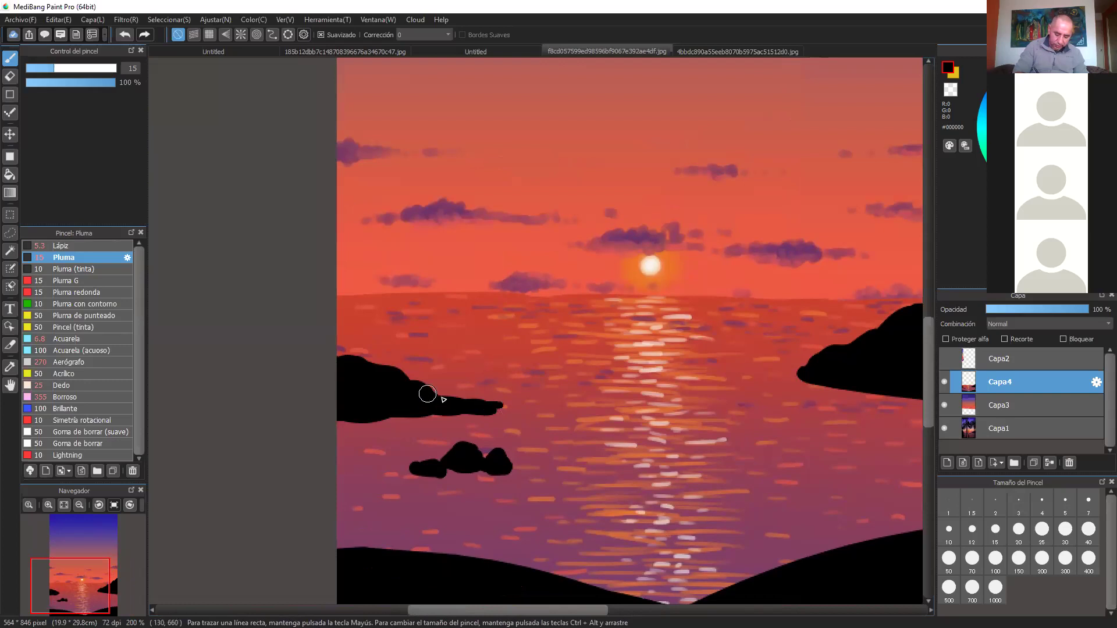
With brush size 8, roughen the upper outlines of both headlands into bushy foliage and extend the right headland's tip and base
click(39, 68)
mouse_move(440, 391)
mouse_down()
mouse_move(449, 394)
mouse_move(419, 384)
mouse_up()
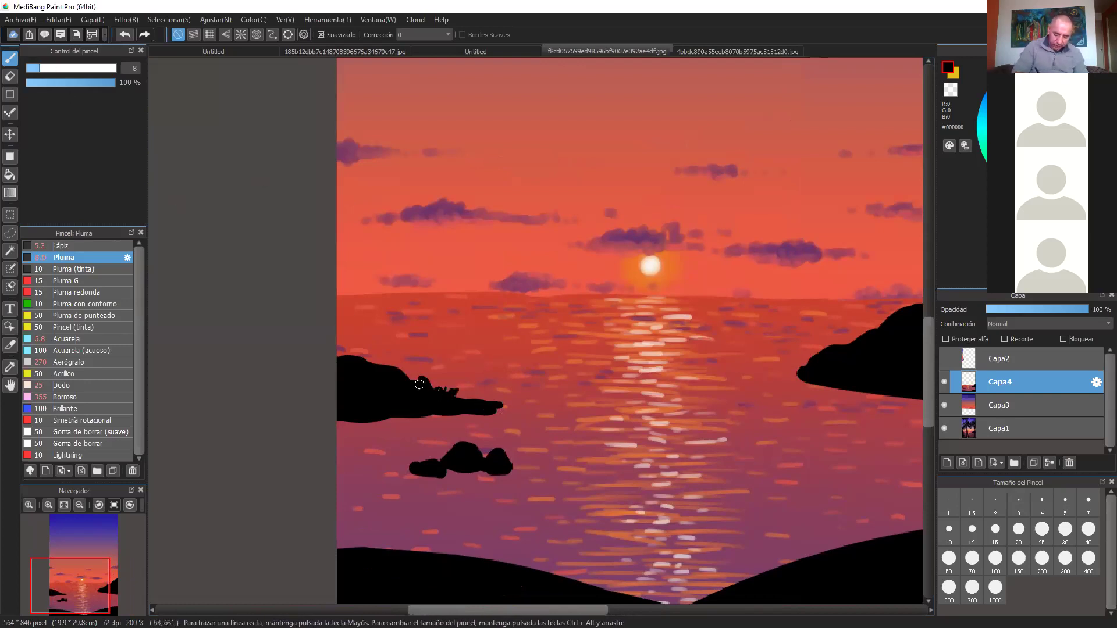
mouse_move(345, 361)
mouse_down()
mouse_move(342, 350)
mouse_move(407, 371)
mouse_up()
drag(860, 318, 628, 356)
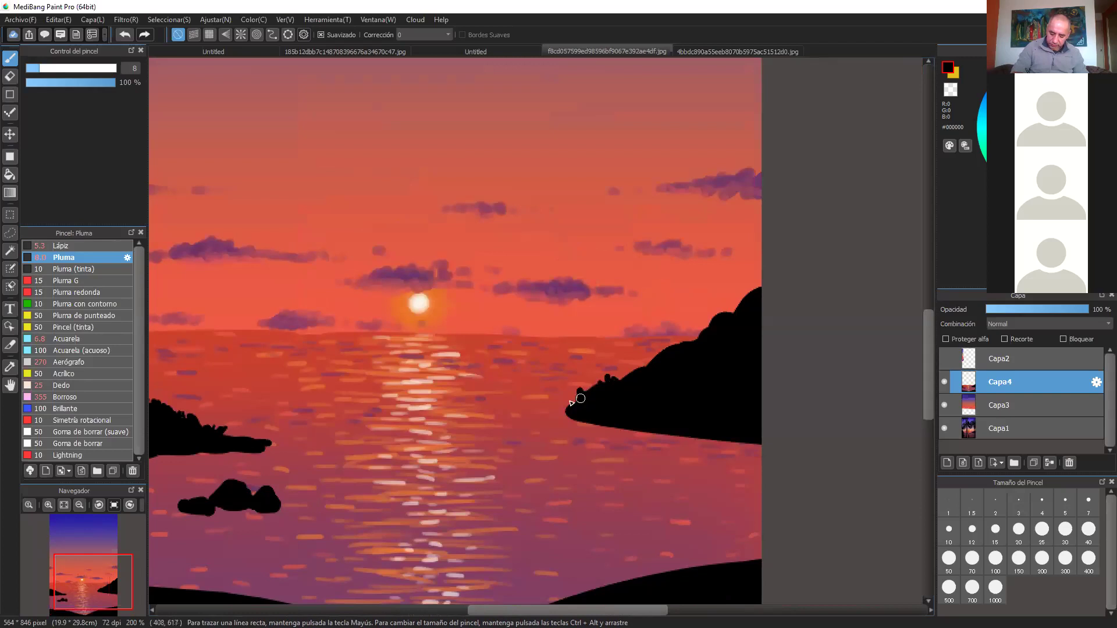
mouse_move(557, 412)
mouse_down()
mouse_move(574, 408)
mouse_move(554, 414)
mouse_up()
drag(693, 341, 747, 297)
mouse_move(585, 417)
mouse_down()
mouse_move(521, 417)
mouse_move(597, 414)
mouse_move(541, 416)
mouse_move(583, 412)
mouse_move(683, 441)
mouse_up()
Paint black grass blades along the top of the left foreground hill
drag(767, 524, 919, 375)
mouse_move(267, 434)
mouse_down()
mouse_move(278, 454)
mouse_move(266, 447)
mouse_move(291, 410)
mouse_move(297, 438)
mouse_move(315, 437)
mouse_move(270, 423)
mouse_move(332, 428)
mouse_up()
mouse_move(334, 439)
mouse_down()
mouse_move(343, 431)
mouse_move(323, 407)
mouse_up()
drag(351, 438, 372, 418)
mouse_move(376, 438)
mouse_down()
mouse_move(416, 451)
mouse_move(402, 432)
mouse_up()
drag(414, 445, 419, 431)
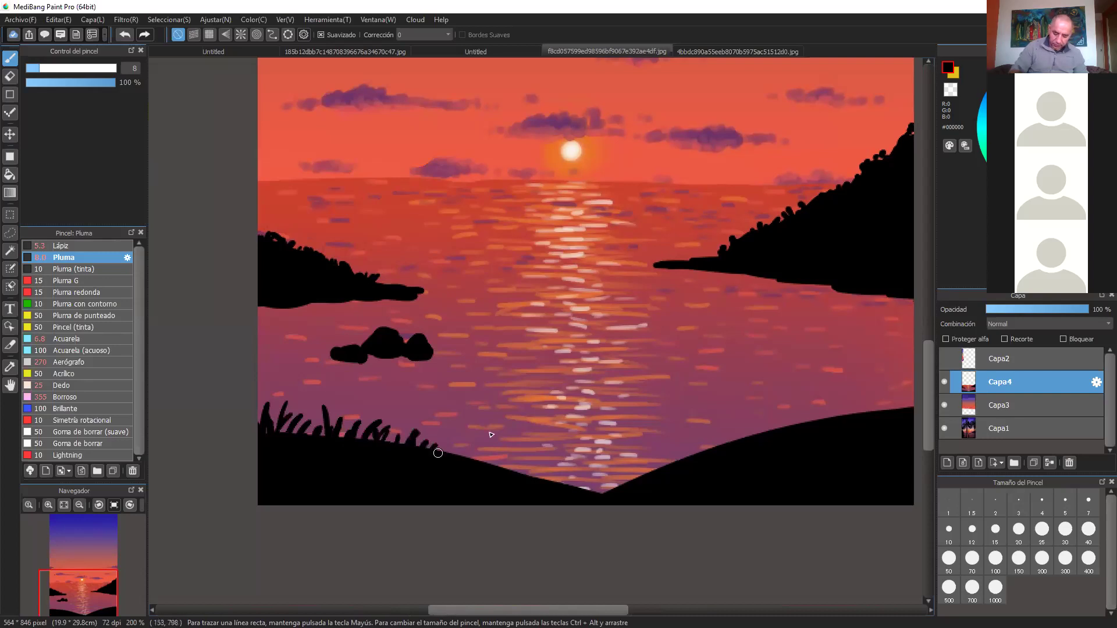
Continue the black grass blades down the left hill's slope and through the dip where the two foreground hills meet
drag(725, 492, 690, 444)
drag(576, 440, 581, 427)
drag(585, 437, 597, 421)
mouse_move(606, 429)
mouse_down()
mouse_move(602, 414)
mouse_move(615, 410)
mouse_up()
drag(559, 445, 563, 434)
drag(575, 445, 582, 433)
drag(437, 417, 445, 409)
drag(449, 420, 459, 413)
drag(463, 422, 496, 420)
drag(494, 431, 512, 419)
drag(515, 435, 518, 426)
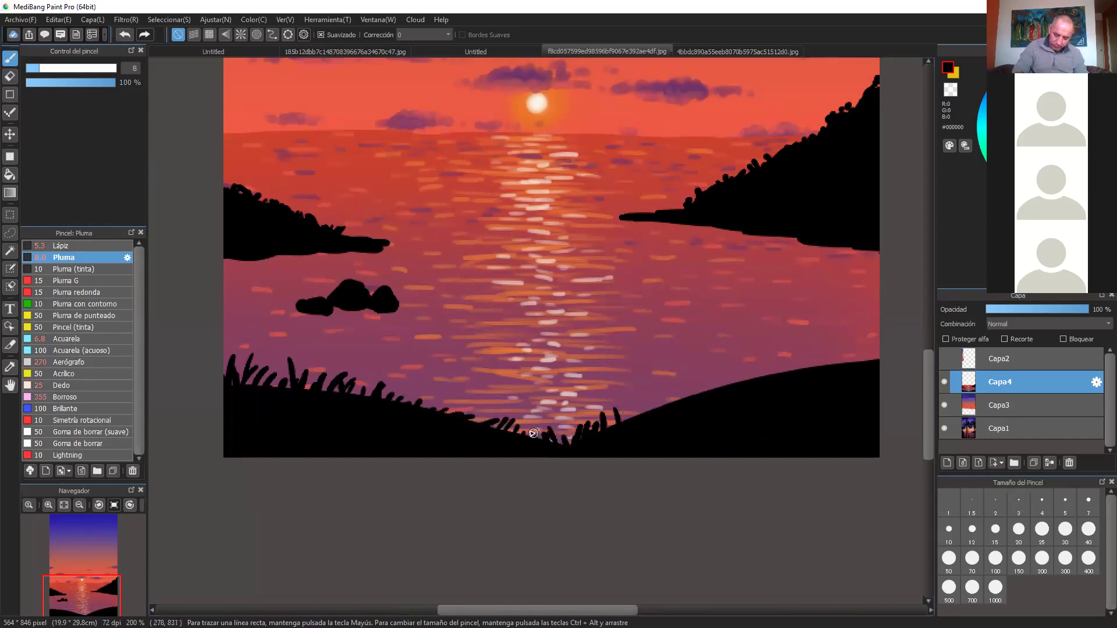
Carry the black grass blades up the right foreground hill to the picture's edge
drag(649, 412, 679, 391)
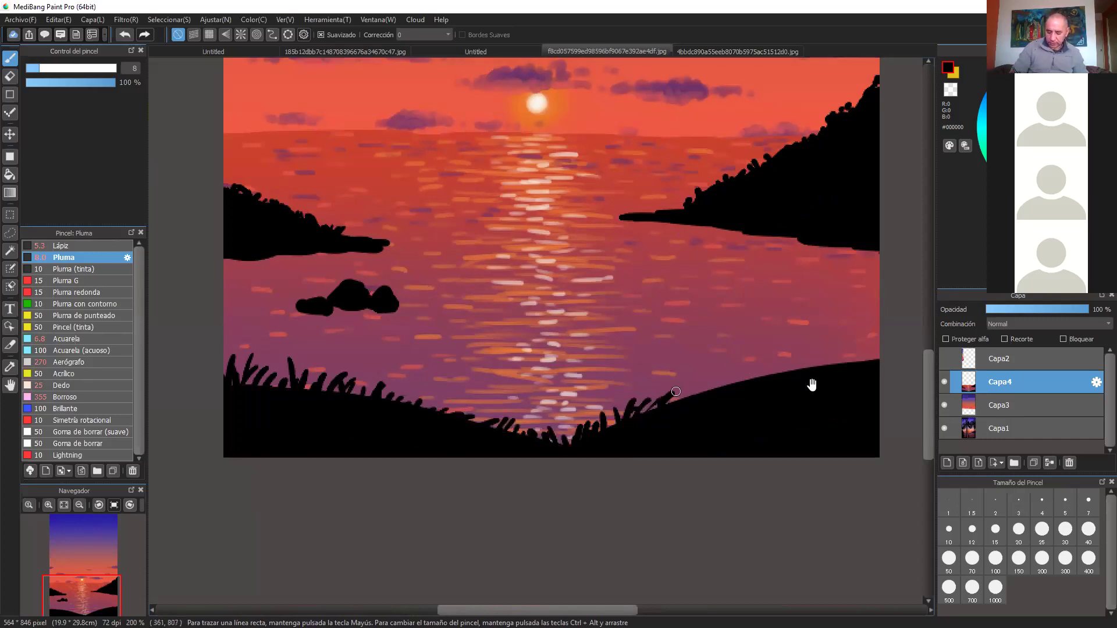
drag(811, 385, 697, 450)
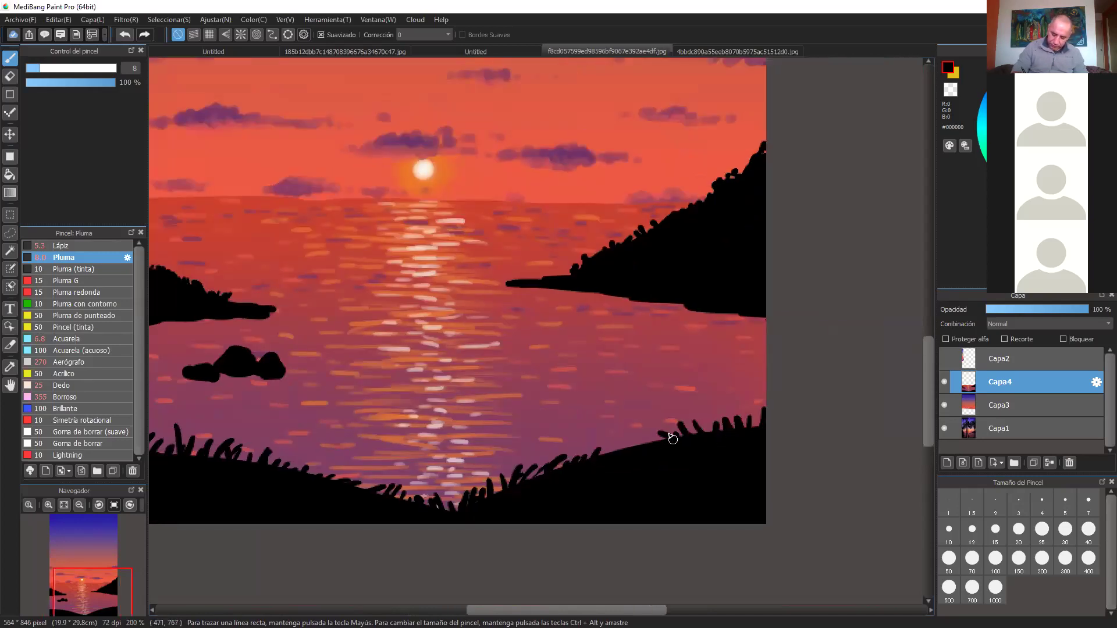
scroll(620, 444, down, 2)
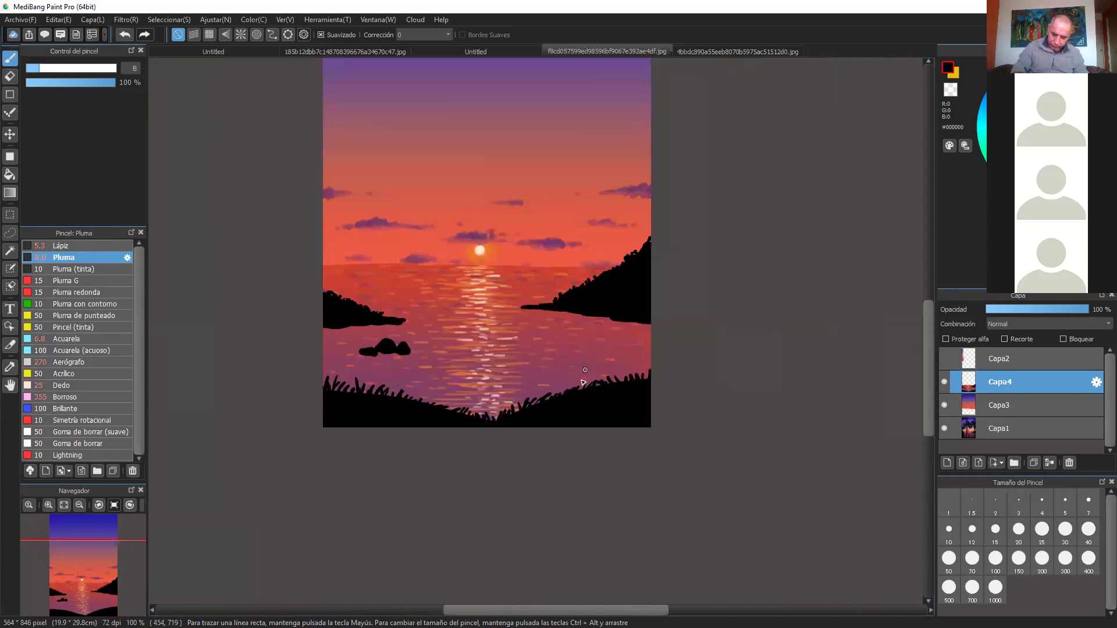
Paint a scattered flock of small black flying birds across the sky above the sun, redoing unsatisfactory strokes
scroll(609, 418, up, 1)
drag(699, 320, 733, 442)
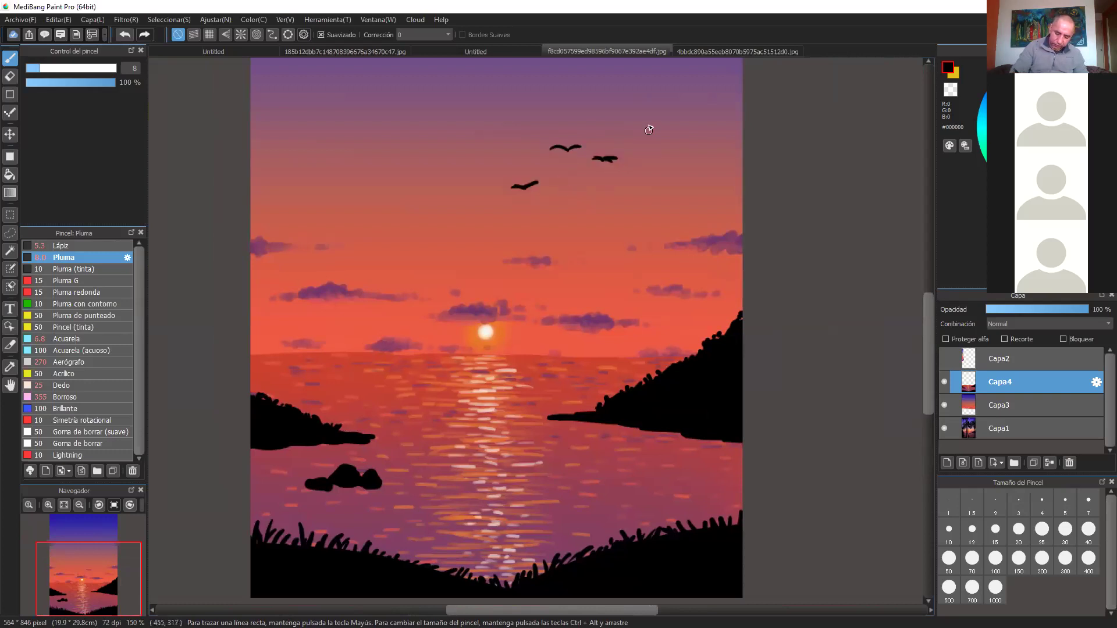
key(ctrl+z)
key(ctrl+z)
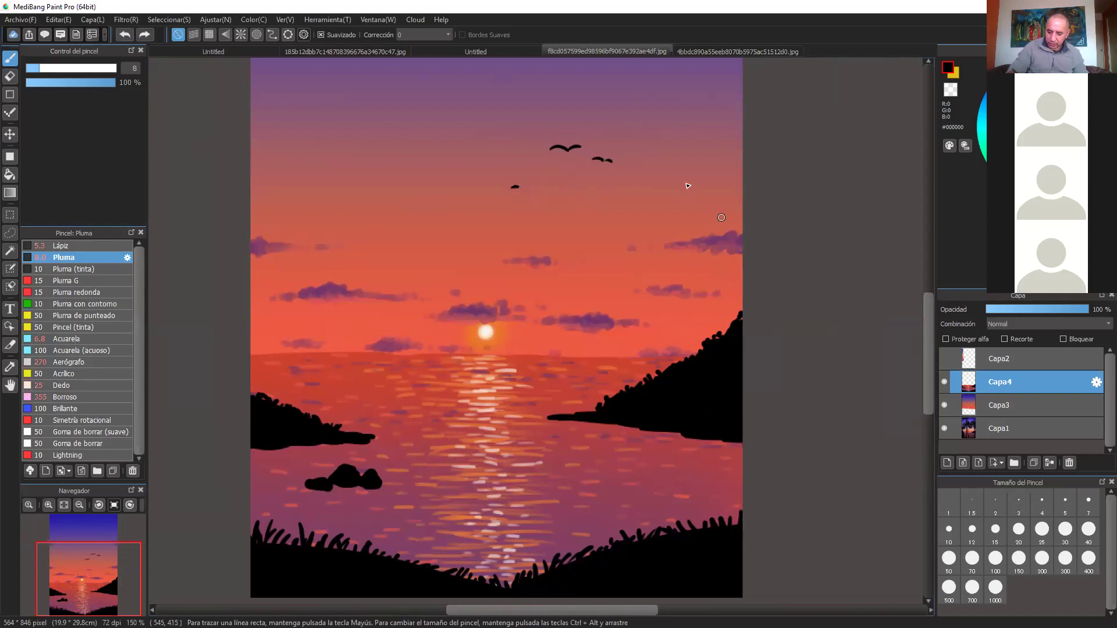
key(ctrl+plus)
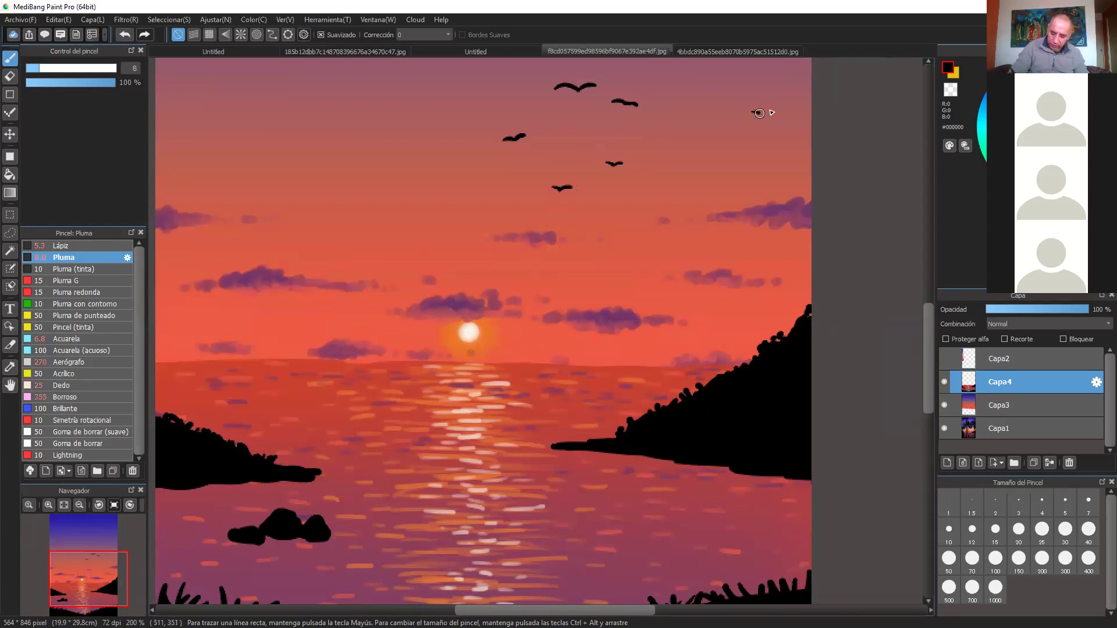
drag(457, 273, 655, 367)
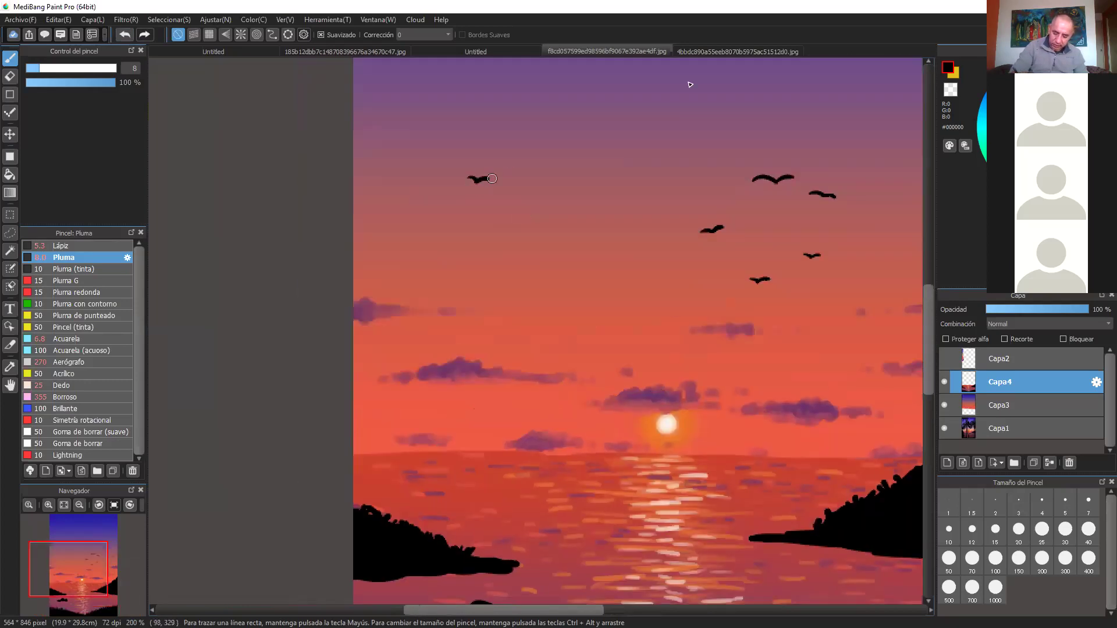
drag(875, 447, 588, 226)
drag(169, 405, 407, 392)
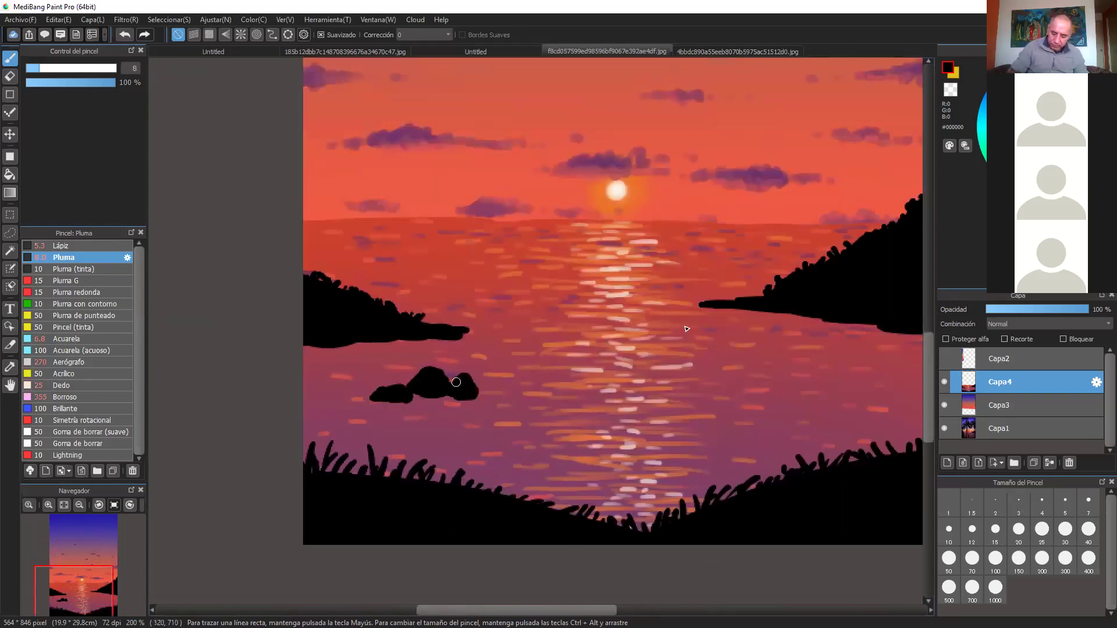
drag(830, 440, 628, 339)
mouse_move(671, 386)
mouse_down()
mouse_move(664, 369)
mouse_move(670, 377)
mouse_up()
scroll(595, 286, down, 2)
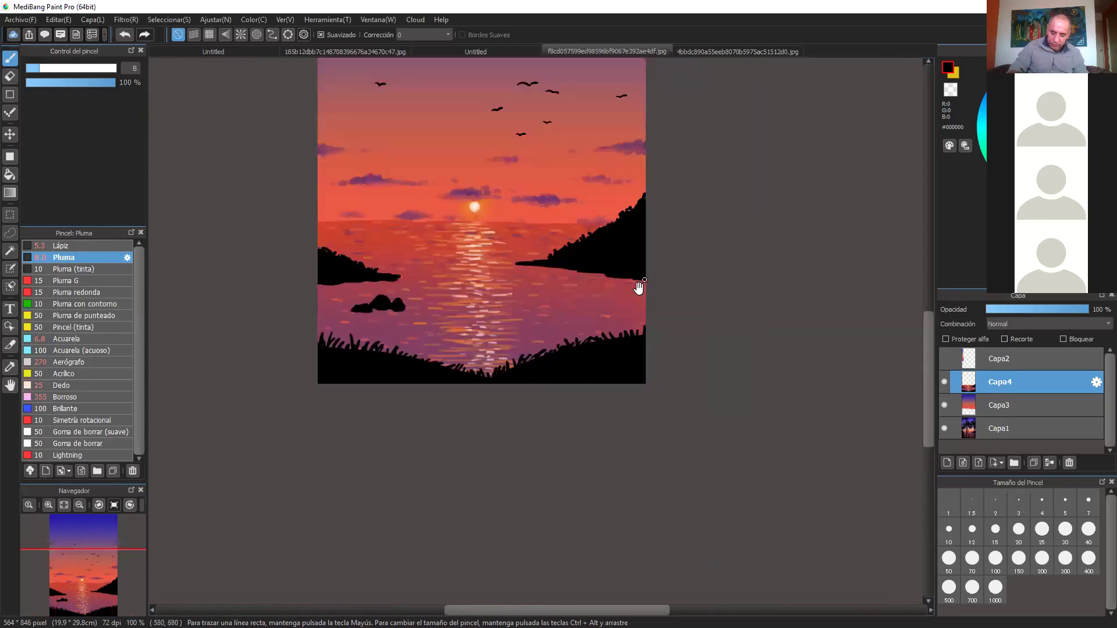
Paint a black palm tree on the right foreground hill with a slightly curved trunk and bare arching fronds
drag(555, 299, 563, 378)
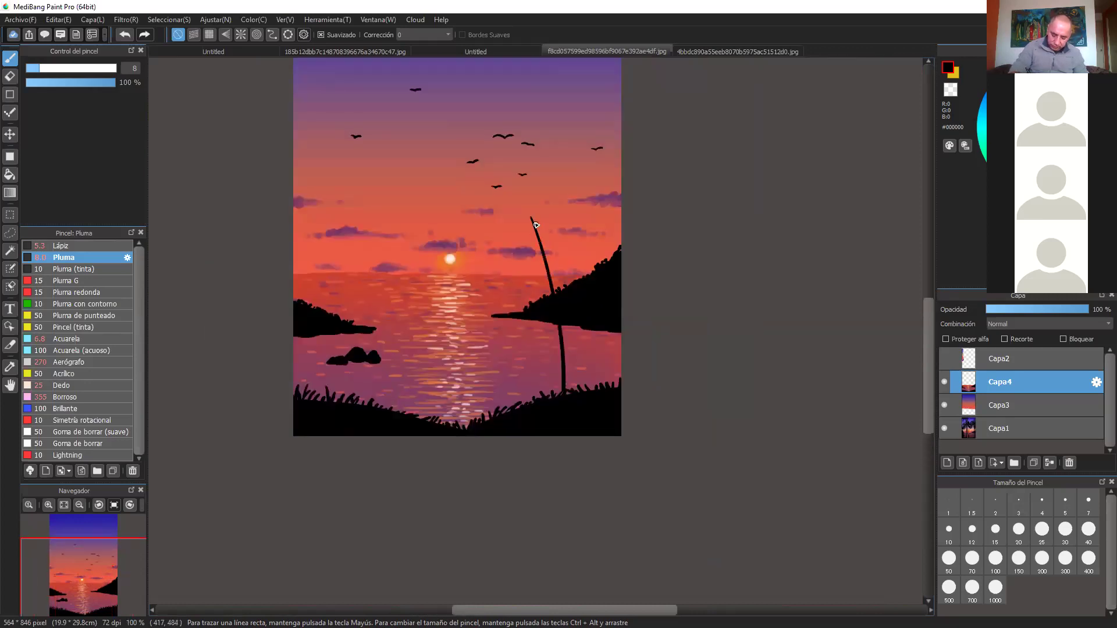
drag(532, 219, 561, 395)
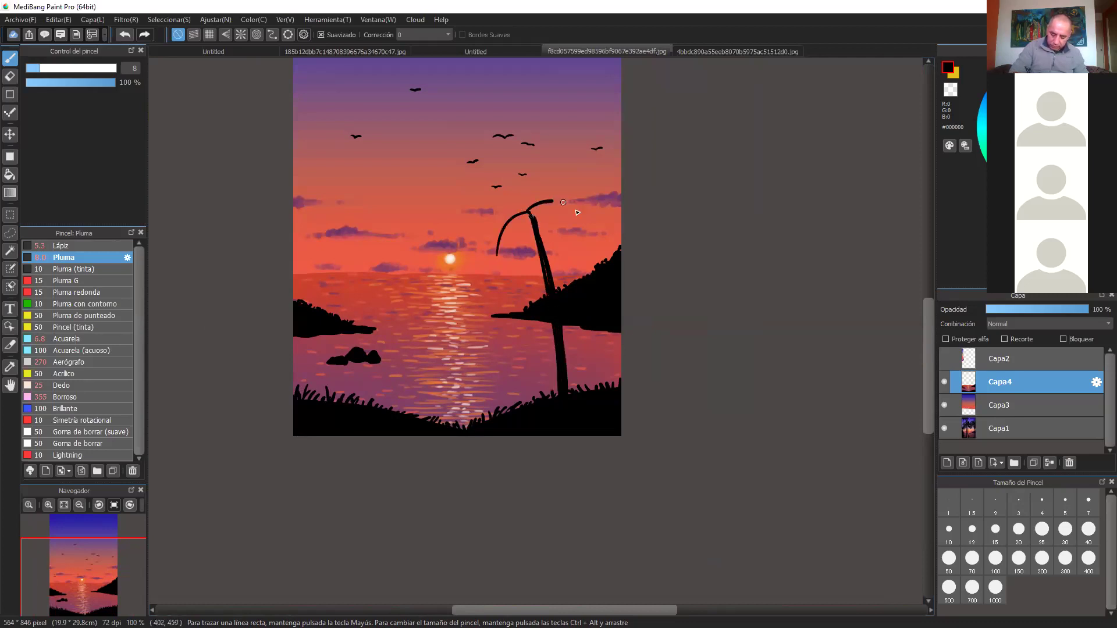
mouse_move(529, 213)
mouse_down()
mouse_move(518, 297)
mouse_move(540, 288)
mouse_up()
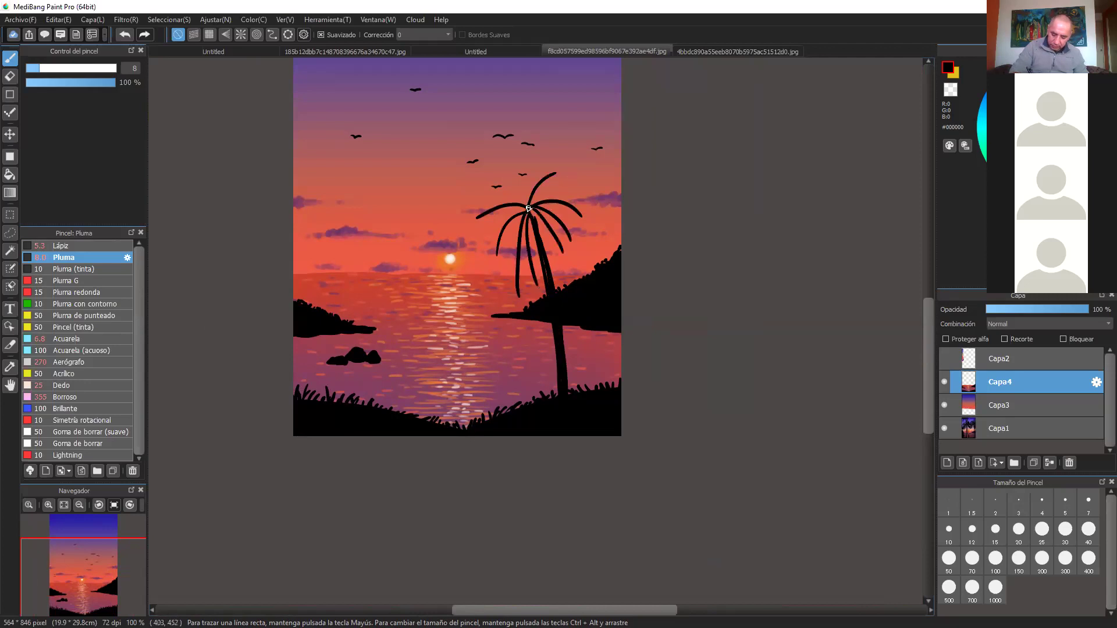
key(ctrl+z)
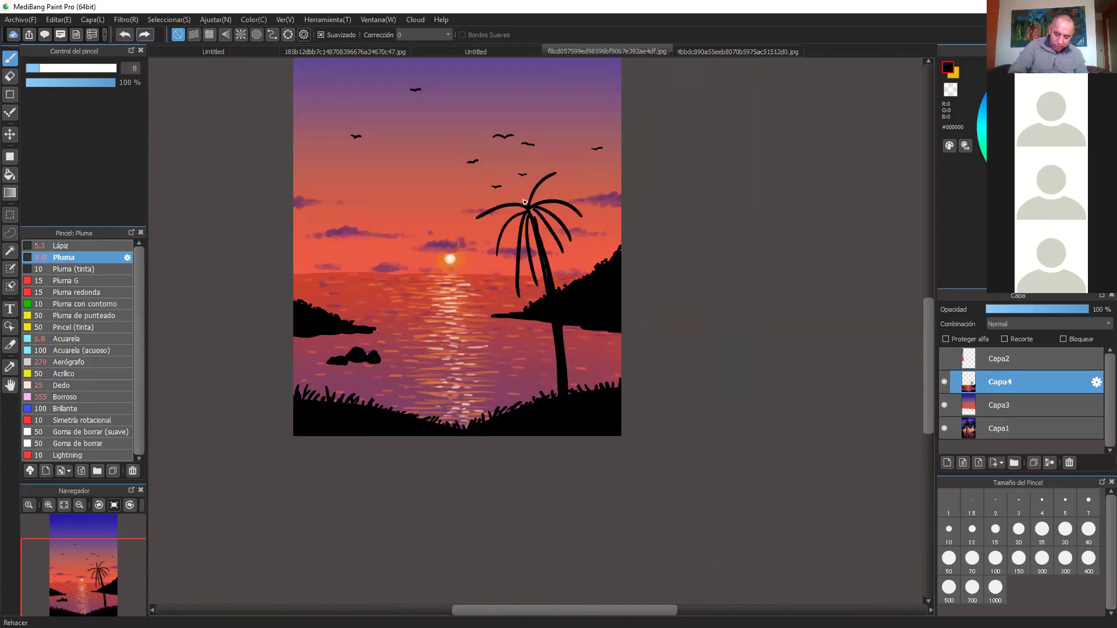
drag(511, 189, 533, 205)
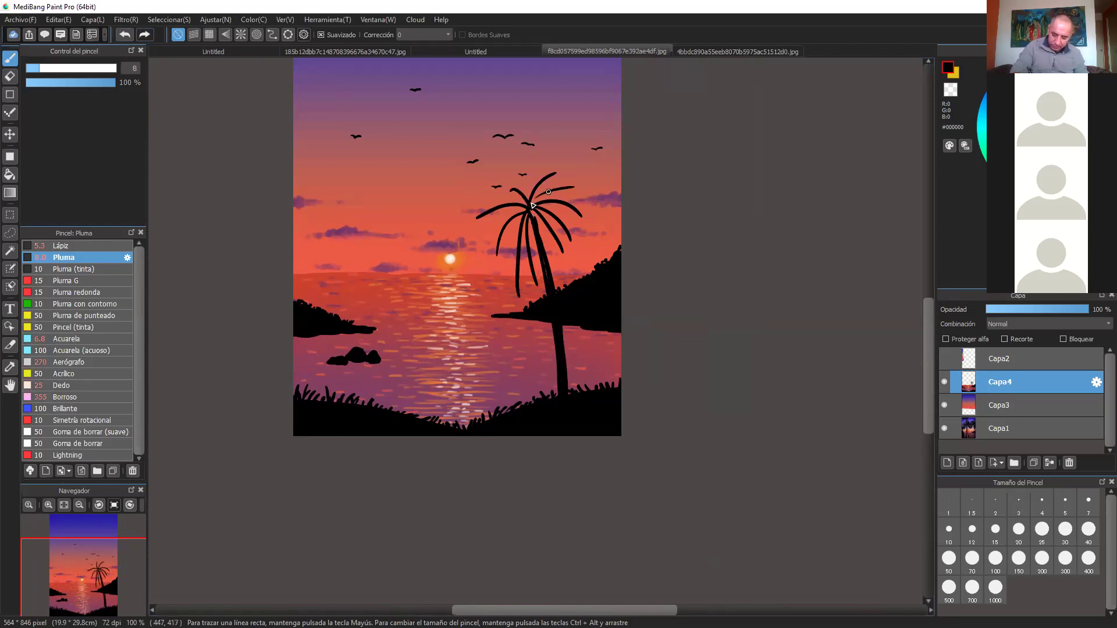
key(ctrl+plus)
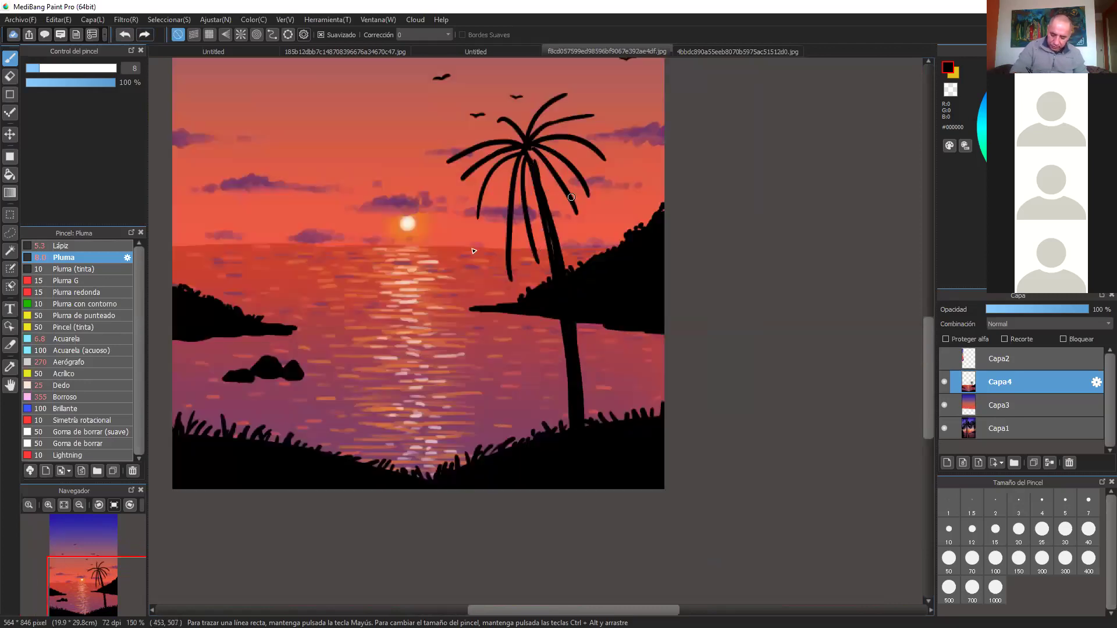
Paint a small black palm tree with bare drooping fronds on the left foreground hill, beside the rocks
drag(375, 414, 502, 437)
drag(457, 329, 446, 456)
mouse_move(456, 329)
mouse_down()
mouse_move(425, 360)
mouse_move(483, 390)
mouse_move(463, 400)
mouse_move(433, 385)
mouse_move(405, 345)
mouse_move(494, 301)
mouse_up()
drag(458, 329, 501, 343)
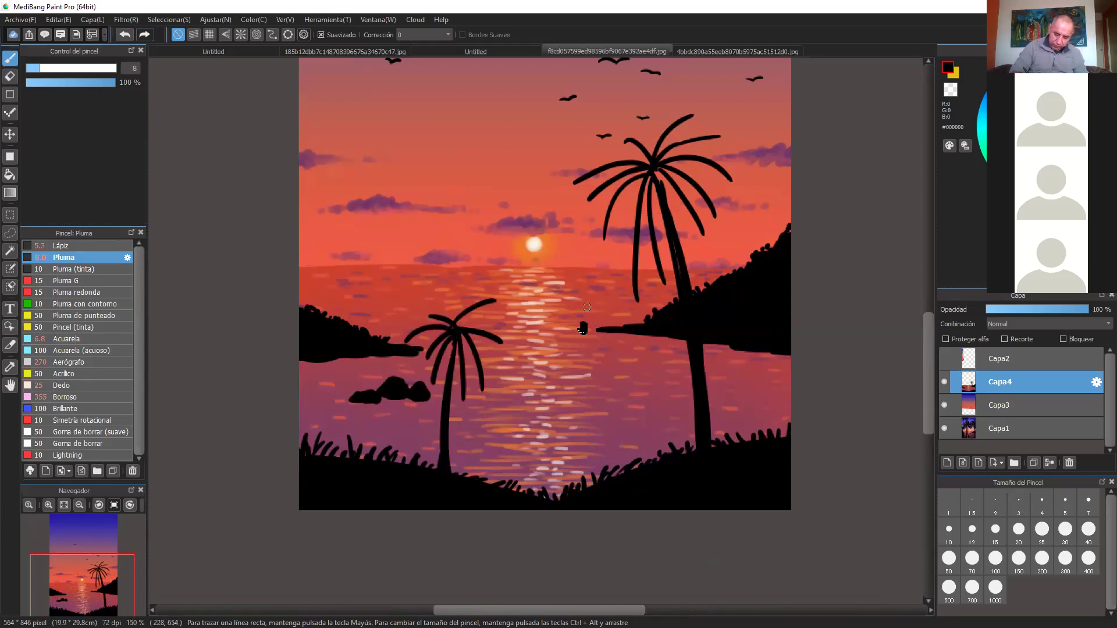
Paint a tall leaning black palm trunk near the picture's left edge and add bare arching fronds at its tip
drag(582, 327, 590, 363)
mouse_move(443, 116)
mouse_down()
mouse_move(358, 498)
mouse_move(352, 424)
mouse_move(431, 124)
mouse_move(400, 239)
mouse_up()
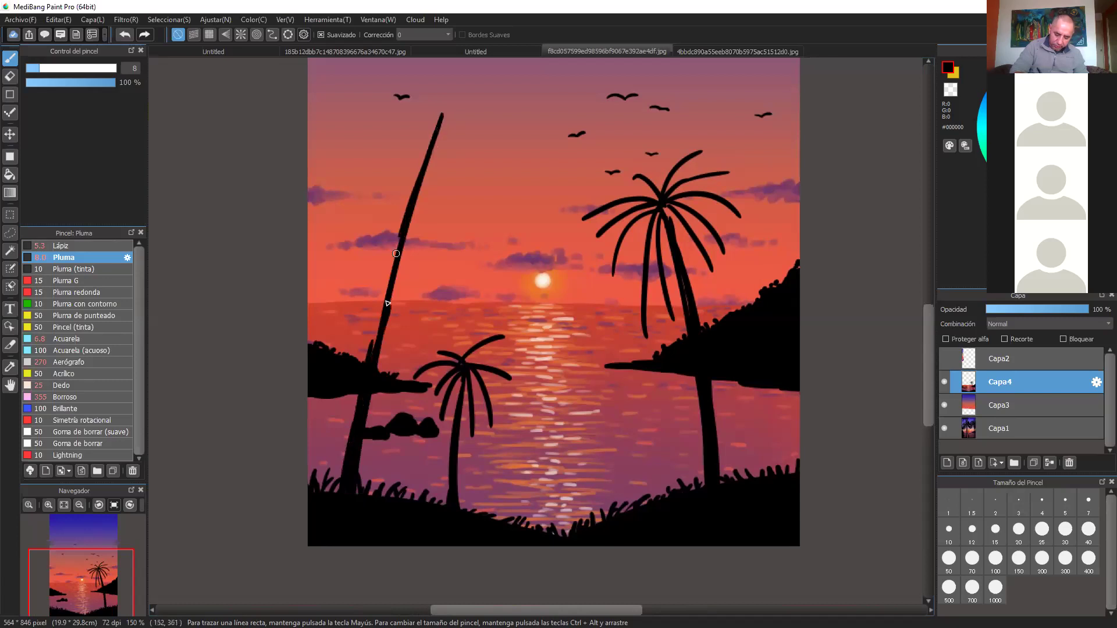
scroll(413, 236, up, 3)
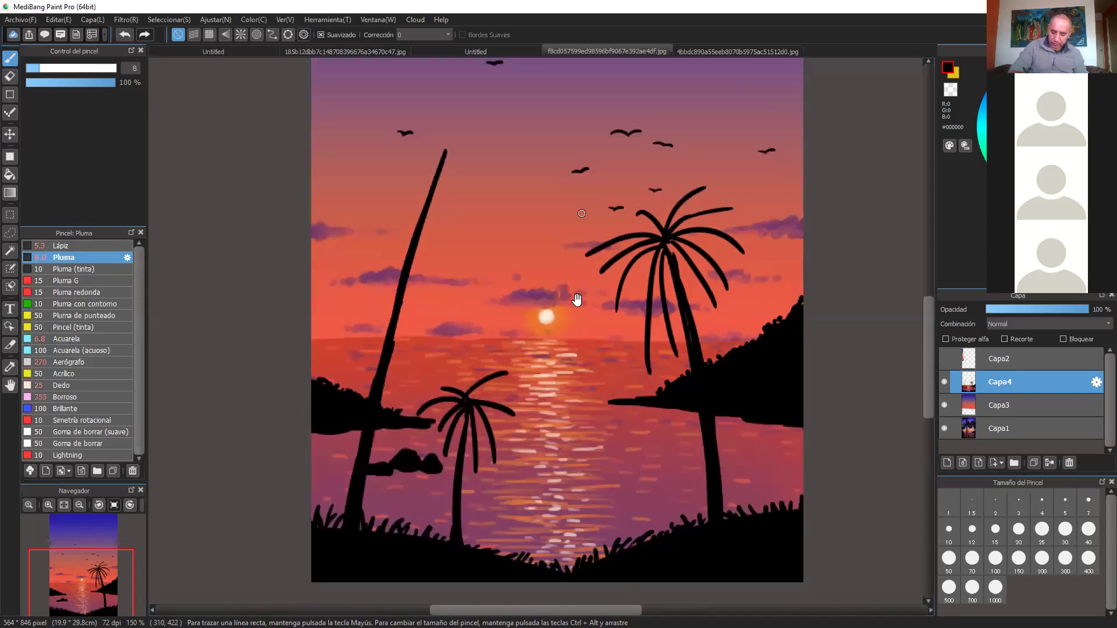
drag(441, 264, 382, 308)
drag(443, 263, 476, 322)
drag(443, 264, 506, 300)
mouse_move(445, 266)
mouse_down()
mouse_move(444, 361)
mouse_move(488, 285)
mouse_move(501, 336)
mouse_move(388, 352)
mouse_up()
drag(424, 249, 416, 250)
drag(443, 261, 469, 245)
Add black leaflets along the fronds of the small palm beside the rocks
mouse_move(690, 377)
mouse_down()
mouse_move(638, 247)
mouse_move(618, 225)
mouse_up()
key(ctrl+plus)
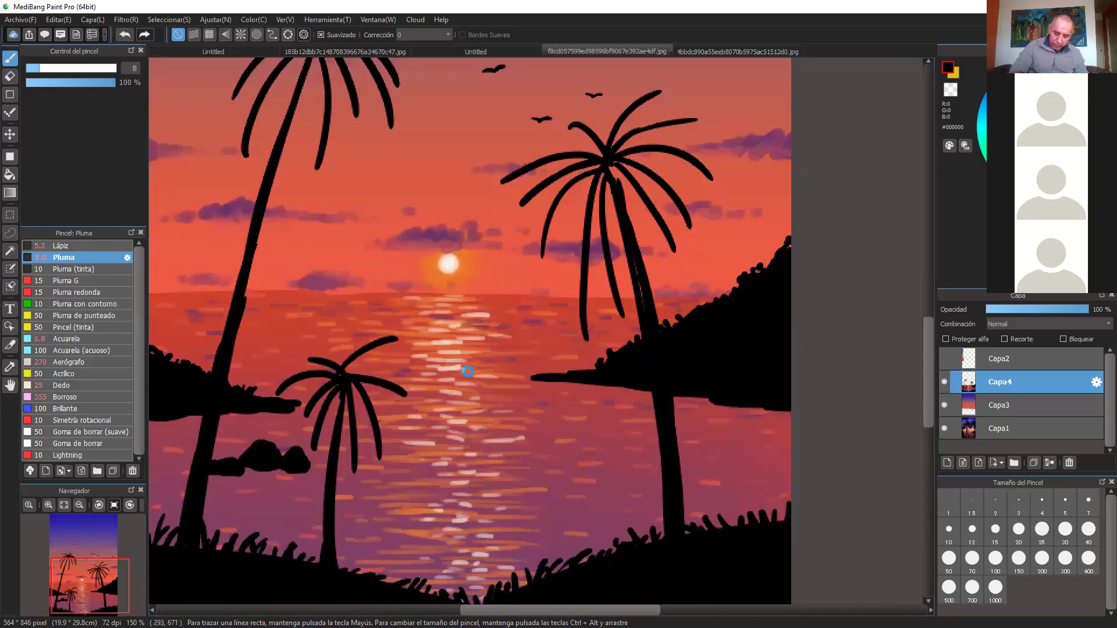
scroll(468, 371, up, 3)
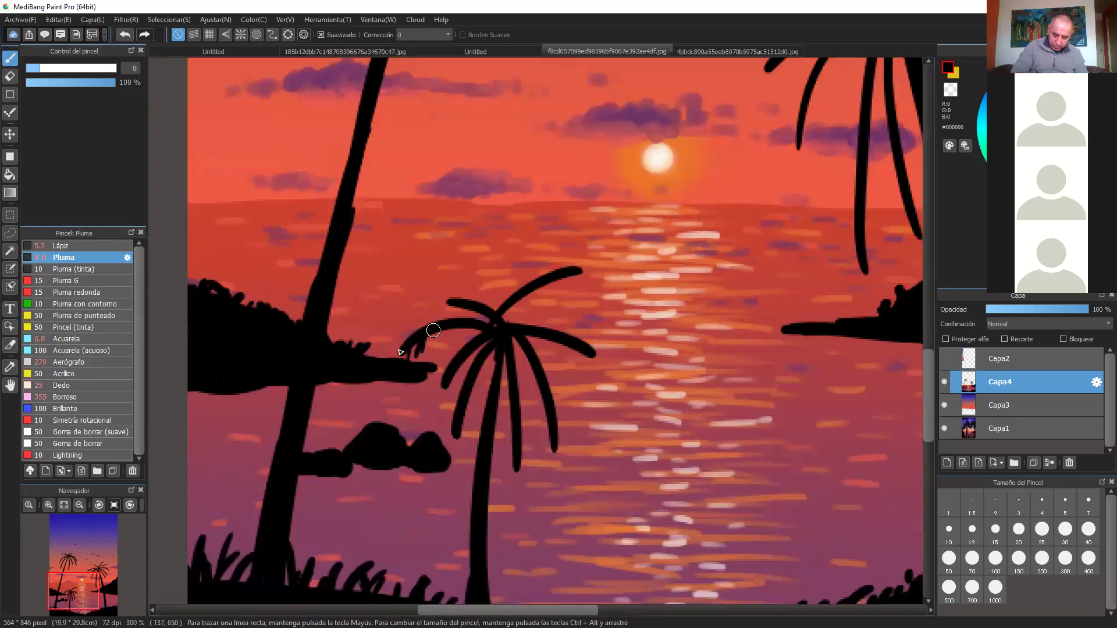
mouse_move(428, 342)
mouse_down()
mouse_move(477, 313)
mouse_move(456, 328)
mouse_move(462, 339)
mouse_move(484, 323)
mouse_move(493, 336)
mouse_move(455, 376)
mouse_move(496, 336)
mouse_move(445, 354)
mouse_move(436, 372)
mouse_move(442, 405)
mouse_move(489, 339)
mouse_move(450, 405)
mouse_move(449, 449)
mouse_move(467, 434)
mouse_move(492, 368)
mouse_move(479, 361)
mouse_move(514, 358)
mouse_move(508, 472)
mouse_move(529, 473)
mouse_move(515, 355)
mouse_move(522, 369)
mouse_move(522, 349)
mouse_move(531, 406)
mouse_move(525, 337)
mouse_move(528, 410)
mouse_move(549, 421)
mouse_move(547, 463)
mouse_move(550, 390)
mouse_move(563, 378)
mouse_move(553, 357)
mouse_move(568, 377)
mouse_move(595, 354)
mouse_up()
mouse_move(508, 324)
mouse_down()
mouse_move(585, 337)
mouse_move(621, 368)
mouse_move(599, 367)
mouse_up()
mouse_move(448, 299)
mouse_down()
mouse_move(419, 307)
mouse_move(448, 309)
mouse_move(444, 321)
mouse_move(473, 312)
mouse_move(482, 324)
mouse_move(510, 304)
mouse_move(547, 313)
mouse_move(541, 282)
mouse_move(569, 297)
mouse_move(580, 294)
mouse_move(579, 273)
mouse_move(610, 278)
mouse_up()
drag(596, 276, 585, 289)
Paint short black leaflets along both sides of the tall left palm's lower-left frond
drag(561, 207, 686, 349)
drag(579, 188, 588, 372)
drag(583, 151, 544, 165)
drag(559, 175, 503, 212)
mouse_move(527, 219)
mouse_down()
mouse_move(492, 239)
mouse_move(486, 262)
mouse_up()
drag(504, 264, 476, 308)
drag(491, 308, 483, 337)
drag(507, 279, 492, 326)
drag(517, 250, 500, 306)
drag(533, 233, 521, 273)
drag(526, 213, 529, 253)
drag(533, 206, 542, 241)
mouse_move(547, 195)
mouse_down()
mouse_move(550, 235)
mouse_move(555, 227)
mouse_up()
mouse_move(561, 175)
mouse_down()
mouse_move(565, 219)
mouse_move(573, 207)
mouse_up()
Paint dense black leaflets down the tall left palm's hanging frond just beside the trunk
mouse_move(576, 165)
mouse_down()
mouse_move(579, 198)
mouse_move(602, 178)
mouse_move(586, 213)
mouse_move(594, 347)
mouse_up()
drag(614, 302, 604, 353)
drag(618, 256, 631, 309)
drag(618, 233, 633, 279)
drag(608, 213, 636, 259)
mouse_move(611, 181)
mouse_down()
mouse_move(631, 230)
mouse_move(605, 155)
mouse_up()
drag(618, 173, 601, 137)
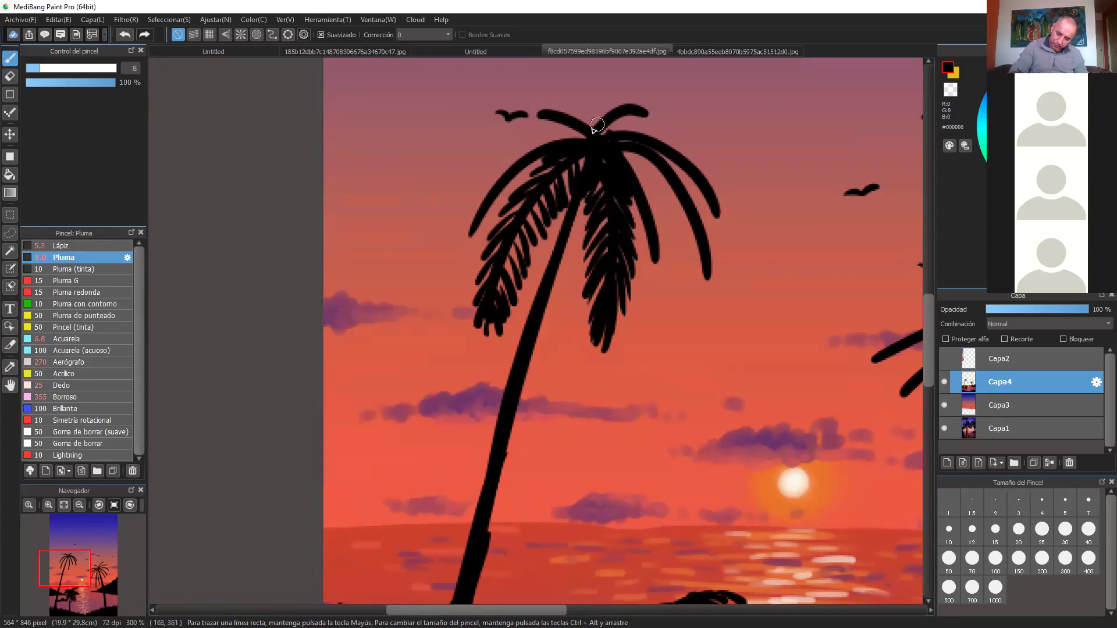
Add black leaflets along the tall left palm's outer-left frond up to the crown
drag(465, 288, 473, 212)
drag(474, 266, 493, 203)
mouse_move(486, 233)
mouse_down()
mouse_move(515, 169)
mouse_move(491, 230)
mouse_up()
drag(544, 154, 526, 181)
drag(449, 242, 477, 212)
drag(454, 270, 484, 204)
drag(451, 238, 477, 208)
drag(466, 216, 498, 179)
mouse_move(479, 186)
mouse_down()
mouse_move(520, 158)
mouse_move(596, 138)
mouse_up()
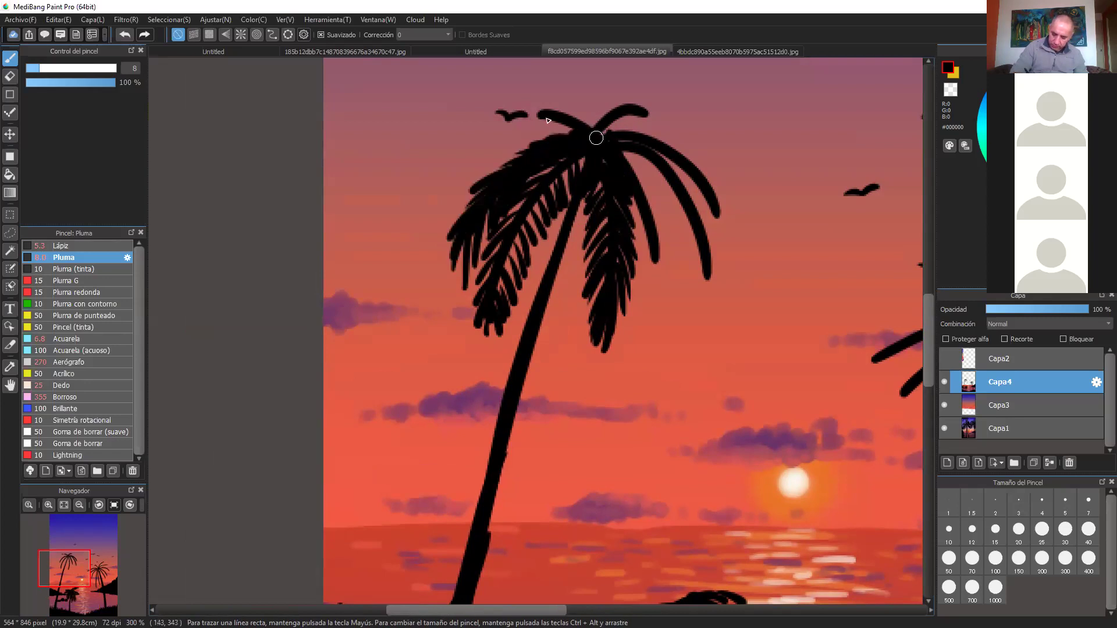
Fill the upper and right-hand fronds of the tall left palm with black leaflets
mouse_move(501, 141)
mouse_down()
mouse_move(646, 102)
mouse_move(664, 127)
mouse_move(646, 106)
mouse_up()
drag(678, 166, 711, 221)
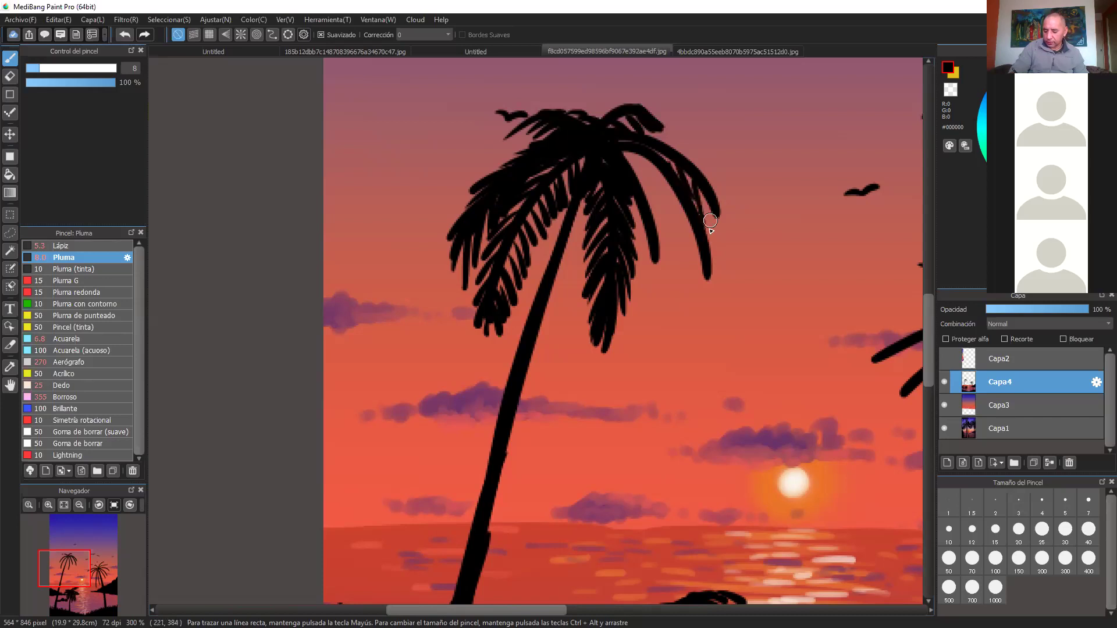
drag(727, 259, 714, 190)
mouse_move(733, 232)
mouse_down()
mouse_move(707, 180)
mouse_move(644, 134)
mouse_move(646, 204)
mouse_move(669, 249)
mouse_move(684, 198)
mouse_move(669, 265)
mouse_move(701, 303)
mouse_move(708, 264)
mouse_move(704, 224)
mouse_move(625, 204)
mouse_move(653, 242)
mouse_move(647, 314)
mouse_move(681, 238)
mouse_move(672, 247)
mouse_up()
drag(685, 351, 403, 328)
mouse_move(370, 432)
mouse_down()
mouse_move(349, 378)
mouse_move(384, 384)
mouse_move(391, 329)
mouse_up()
Paint black leaflets on the right palm's long left-reaching frond and the short upper-left frond
drag(663, 297, 502, 153)
mouse_move(548, 397)
mouse_down()
mouse_move(604, 333)
mouse_move(565, 390)
mouse_up()
drag(623, 329, 582, 375)
mouse_move(681, 317)
mouse_down()
mouse_move(606, 358)
mouse_move(679, 325)
mouse_up()
drag(564, 343, 596, 331)
drag(635, 292, 681, 275)
mouse_move(662, 296)
mouse_down()
mouse_move(691, 282)
mouse_move(696, 291)
mouse_up()
drag(687, 308, 704, 304)
mouse_move(674, 264)
mouse_down()
mouse_move(715, 280)
mouse_move(713, 317)
mouse_up()
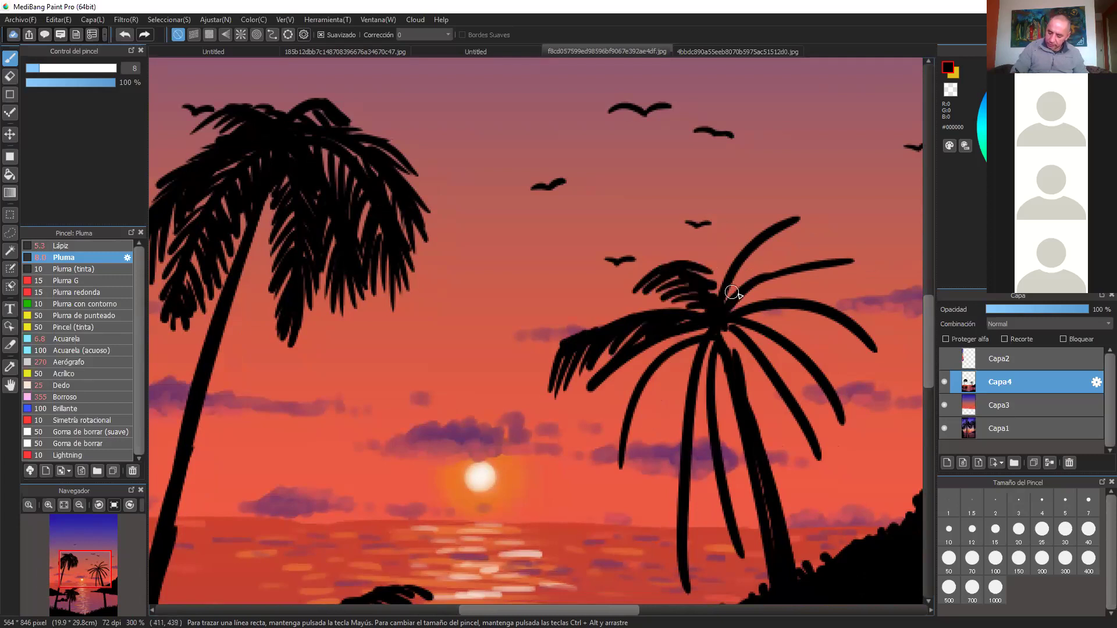
Add black leaflets to the right palm's two fronds reaching up and out to the right
mouse_move(754, 267)
mouse_down()
mouse_move(799, 247)
mouse_move(822, 218)
mouse_up()
drag(765, 231, 721, 294)
drag(730, 265, 713, 295)
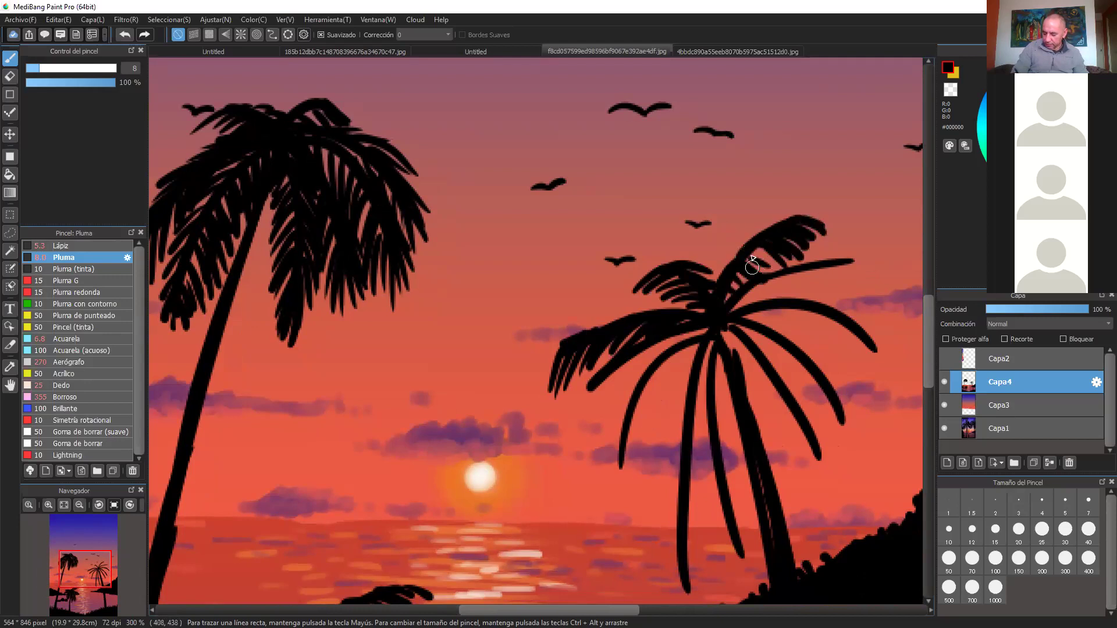
drag(887, 279, 846, 261)
mouse_move(876, 294)
mouse_down()
mouse_move(850, 275)
mouse_move(846, 287)
mouse_move(848, 271)
mouse_up()
drag(882, 286, 845, 263)
mouse_move(739, 303)
mouse_down()
mouse_move(829, 273)
mouse_move(820, 268)
mouse_move(839, 284)
mouse_up()
Fill the right palm's drooping right-hand fronds with black leaflets
mouse_move(752, 339)
mouse_down()
mouse_move(757, 307)
mouse_move(786, 364)
mouse_up()
mouse_move(792, 311)
mouse_down()
mouse_move(806, 358)
mouse_move(823, 367)
mouse_up()
mouse_move(827, 320)
mouse_down()
mouse_move(838, 370)
mouse_move(870, 344)
mouse_move(893, 375)
mouse_move(838, 308)
mouse_move(786, 371)
mouse_up()
mouse_move(757, 334)
mouse_down()
mouse_move(847, 454)
mouse_move(832, 387)
mouse_move(773, 325)
mouse_up()
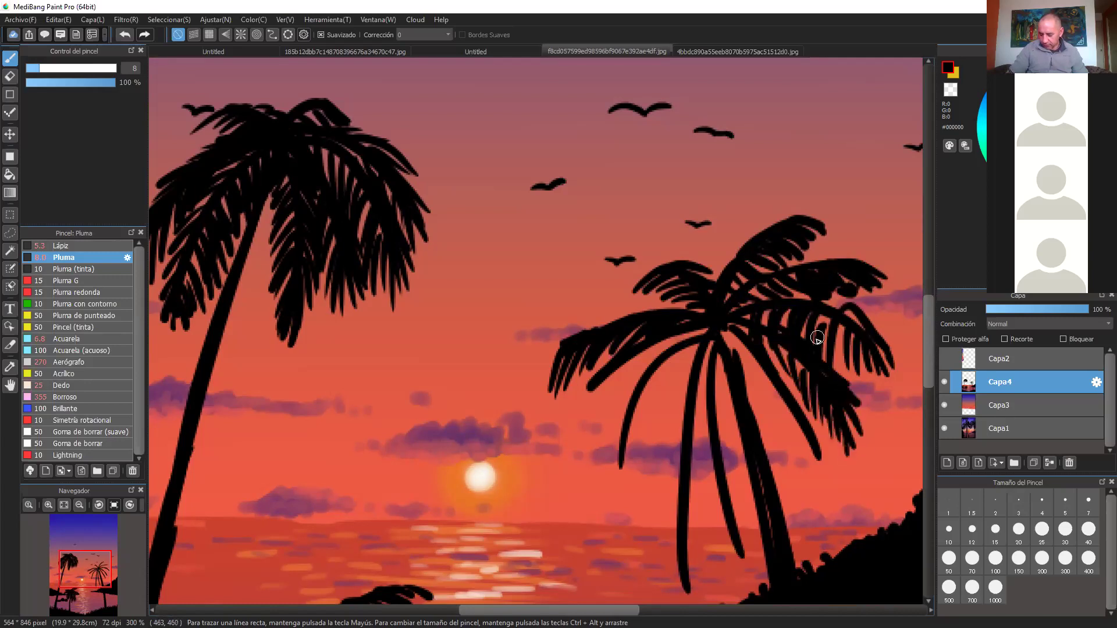
mouse_move(847, 356)
mouse_down()
mouse_move(869, 323)
mouse_move(829, 294)
mouse_move(727, 343)
mouse_move(754, 395)
mouse_move(769, 374)
mouse_move(791, 449)
mouse_move(806, 435)
mouse_move(794, 389)
mouse_move(742, 331)
mouse_up()
Paint black leaflets down the right palm's long fronds hanging beside the trunk
key(space)
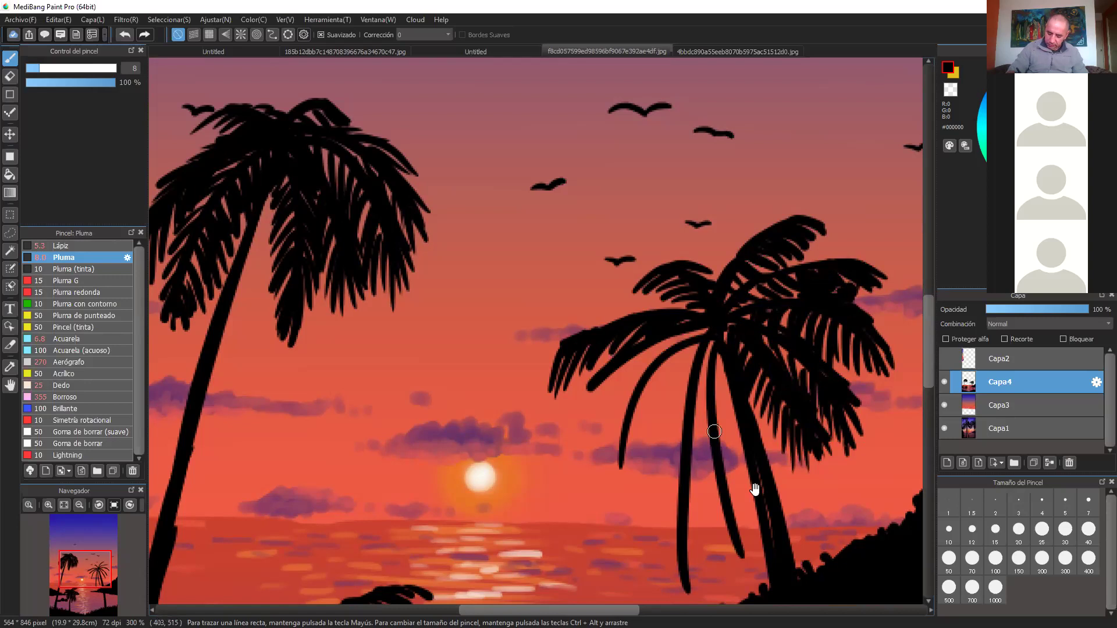
drag(756, 488, 718, 350)
mouse_move(667, 295)
mouse_down()
mouse_move(704, 448)
mouse_move(672, 349)
mouse_move(661, 374)
mouse_move(650, 257)
mouse_up()
mouse_move(710, 425)
mouse_down()
mouse_move(678, 314)
mouse_move(675, 262)
mouse_move(697, 249)
mouse_move(684, 256)
mouse_up()
mouse_move(636, 468)
mouse_down()
mouse_move(649, 399)
mouse_move(634, 374)
mouse_up()
drag(624, 442, 640, 348)
drag(618, 417, 642, 366)
mouse_move(637, 442)
mouse_down()
mouse_move(644, 377)
mouse_move(634, 384)
mouse_up()
drag(623, 397, 655, 285)
drag(614, 348, 655, 256)
drag(616, 318, 651, 235)
mouse_move(625, 282)
mouse_down()
mouse_move(644, 226)
mouse_move(660, 209)
mouse_up()
drag(654, 471, 657, 374)
drag(643, 360, 661, 329)
Complete the right palm's crown with black leaflets on its remaining lower-left fronds
drag(593, 375, 589, 280)
drag(602, 349, 599, 286)
drag(618, 325, 605, 252)
mouse_move(620, 289)
mouse_down()
mouse_move(629, 219)
mouse_move(647, 243)
mouse_move(659, 213)
mouse_up()
mouse_move(552, 244)
mouse_down()
mouse_move(538, 295)
mouse_move(605, 207)
mouse_up()
mouse_move(597, 247)
mouse_down()
mouse_move(637, 199)
mouse_move(678, 181)
mouse_up()
mouse_move(599, 285)
mouse_down()
mouse_move(579, 297)
mouse_move(576, 338)
mouse_up()
scroll(575, 337, down, 4)
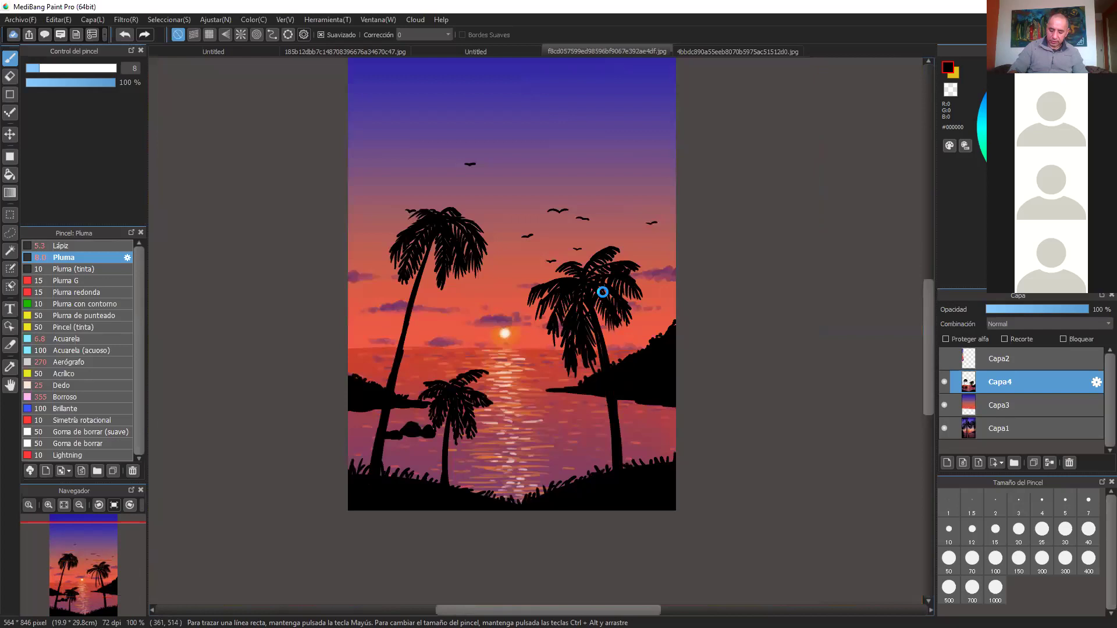
Compare the painting with the reference photo by hiding layers Capa3 and Capa4, and then restore their visibility
drag(682, 337, 810, 367)
click(944, 405)
click(944, 382)
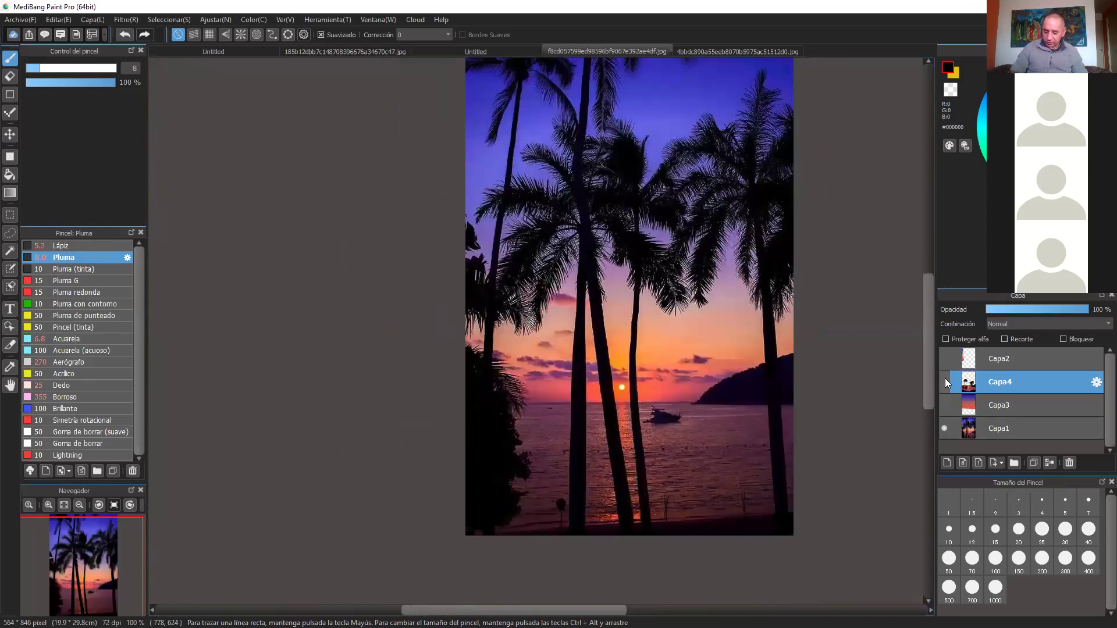
key(ctrl+minus)
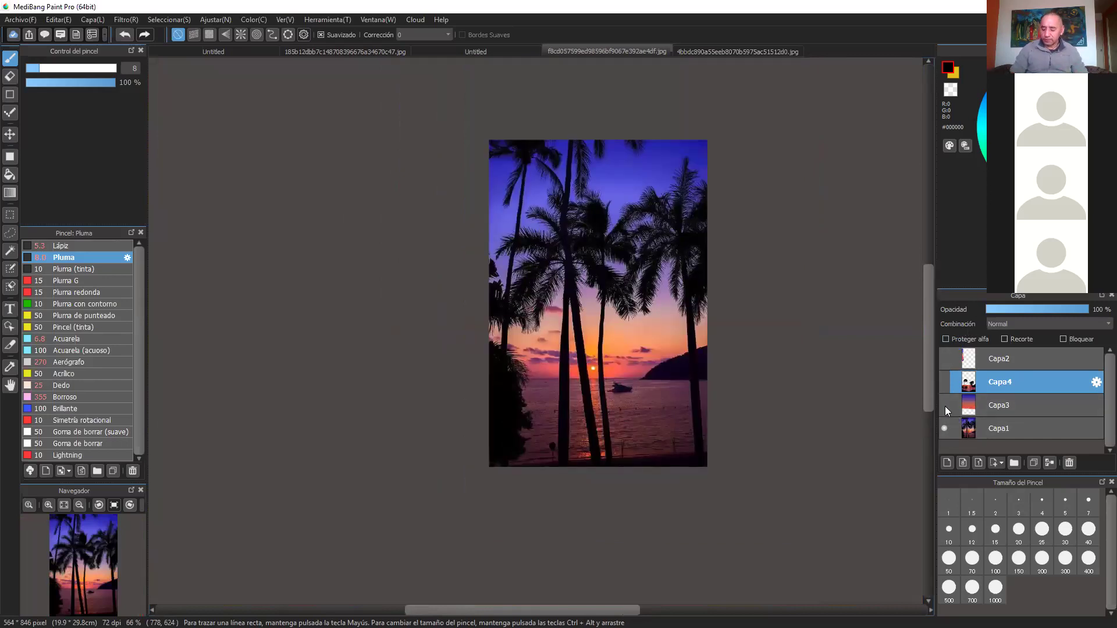
click(945, 430)
click(945, 429)
click(942, 357)
click(941, 357)
click(944, 382)
click(945, 405)
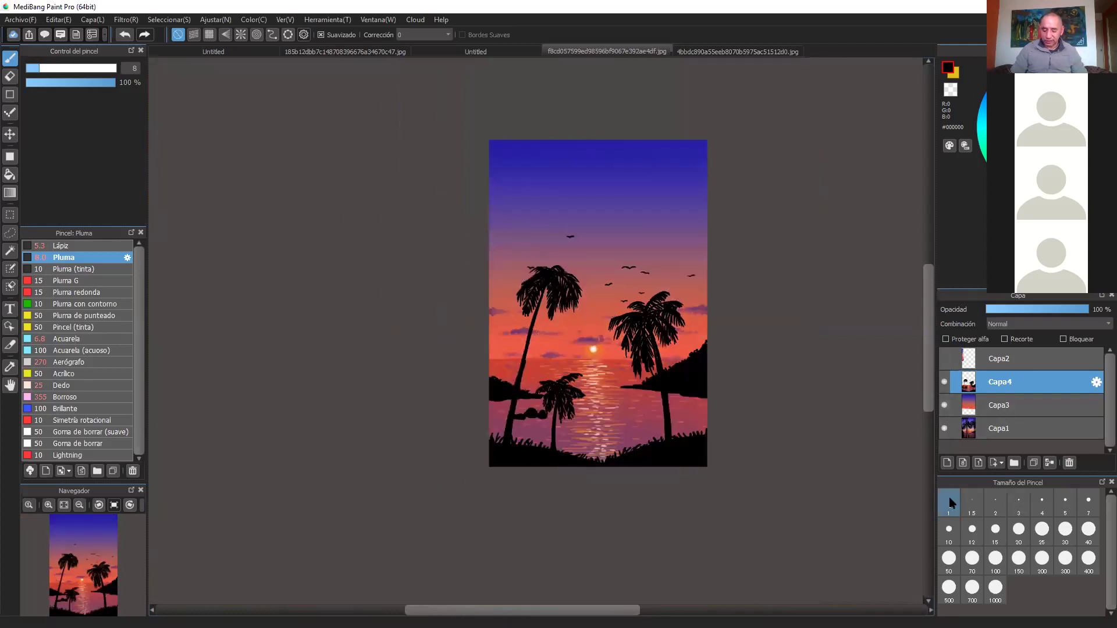
Paint a thick black palm trunk curving from the picture's right edge up past the top edge
key(ctrl+plus)
key(ctrl+minus)
drag(666, 177, 706, 404)
drag(667, 176, 705, 425)
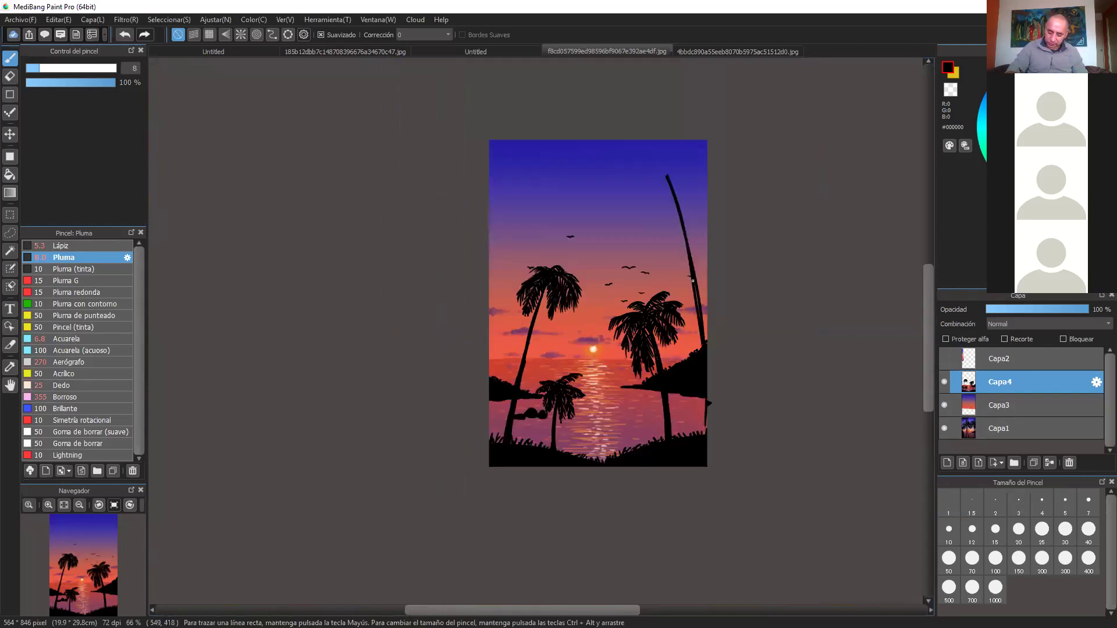
drag(705, 360, 693, 276)
drag(666, 171, 701, 290)
mouse_move(687, 234)
mouse_down()
mouse_move(703, 292)
mouse_move(667, 176)
mouse_move(684, 218)
mouse_up()
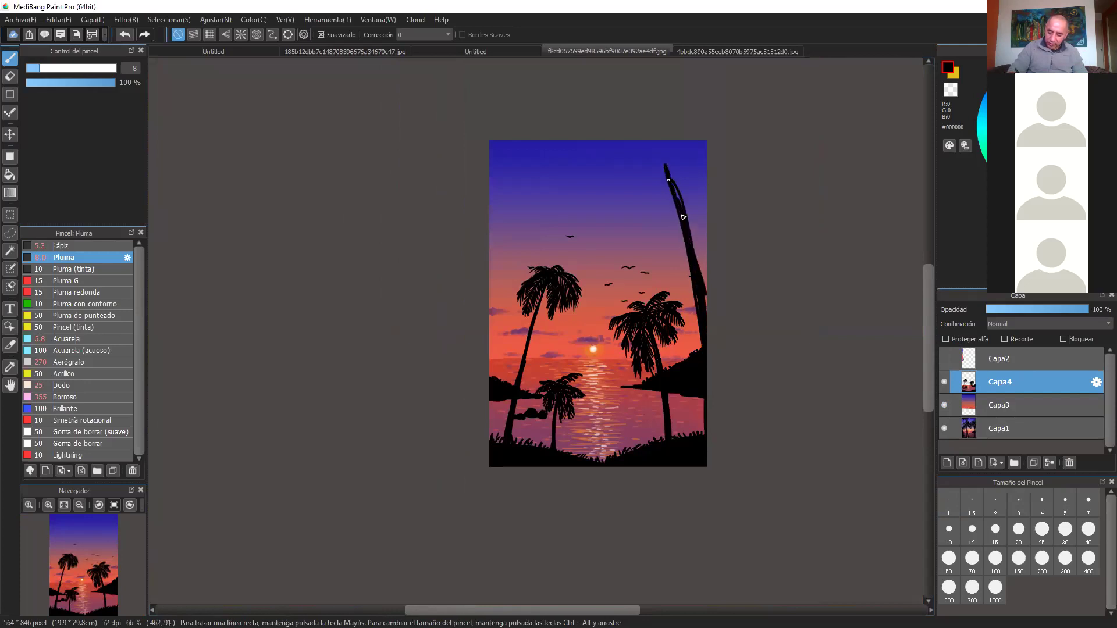
drag(671, 172, 658, 135)
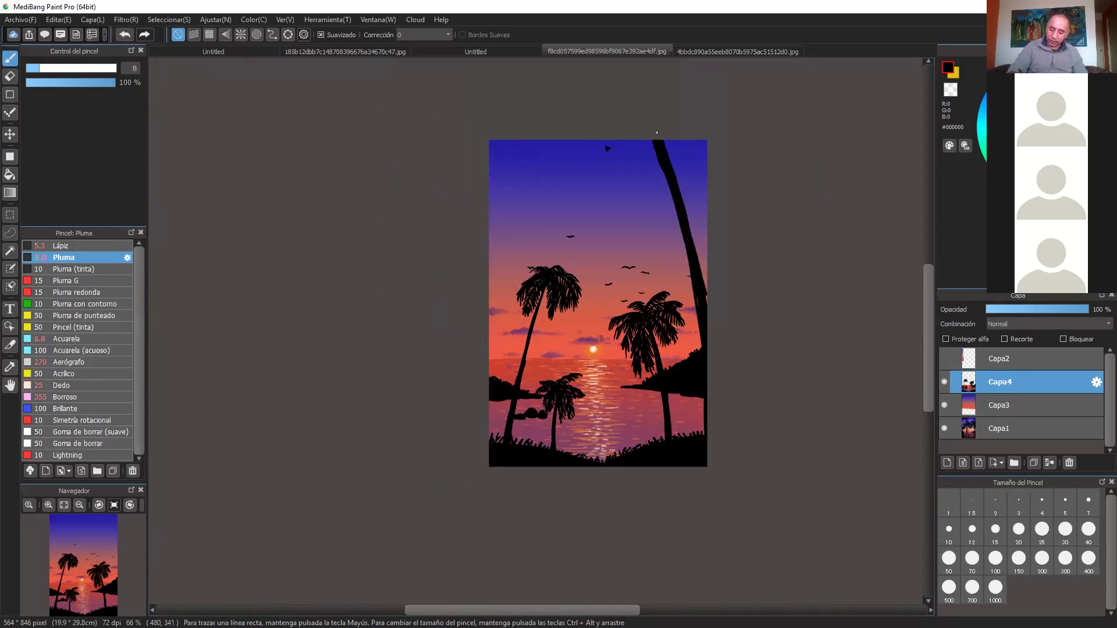
Paint bare black fronds of the large foreground palm hanging into the sky from the picture's top edge
drag(643, 133, 609, 212)
mouse_move(624, 134)
mouse_down()
mouse_move(573, 177)
mouse_move(639, 226)
mouse_up()
drag(666, 141, 696, 188)
drag(697, 142, 706, 161)
drag(631, 141, 587, 198)
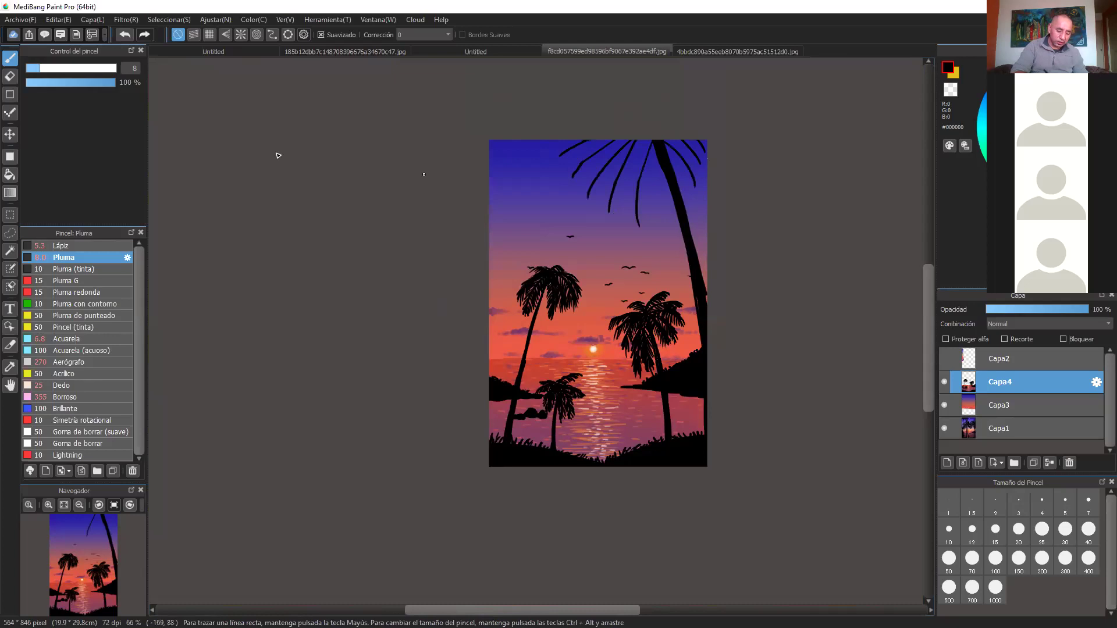
Set the brush size to 15 and fill the large foreground palm's overhanging fronds with black leaflets
click(53, 68)
drag(597, 184, 596, 202)
drag(604, 174, 602, 190)
mouse_move(609, 168)
mouse_down()
mouse_move(608, 186)
mouse_move(614, 177)
mouse_up()
drag(623, 153, 619, 173)
drag(611, 210, 602, 222)
drag(618, 170, 602, 215)
mouse_move(628, 150)
mouse_down()
mouse_move(595, 214)
mouse_move(589, 202)
mouse_move(616, 170)
mouse_move(599, 173)
mouse_move(605, 154)
mouse_move(564, 212)
mouse_move(593, 158)
mouse_move(618, 143)
mouse_move(583, 165)
mouse_move(618, 142)
mouse_move(548, 182)
mouse_move(613, 137)
mouse_move(629, 245)
mouse_up()
drag(638, 175, 621, 228)
mouse_move(652, 145)
mouse_down()
mouse_move(622, 207)
mouse_move(646, 236)
mouse_move(657, 213)
mouse_up()
mouse_move(645, 170)
mouse_down()
mouse_move(658, 199)
mouse_move(669, 145)
mouse_move(685, 178)
mouse_move(684, 166)
mouse_up()
mouse_move(705, 214)
mouse_down()
mouse_move(688, 163)
mouse_move(664, 144)
mouse_move(695, 166)
mouse_move(679, 138)
mouse_move(687, 151)
mouse_up()
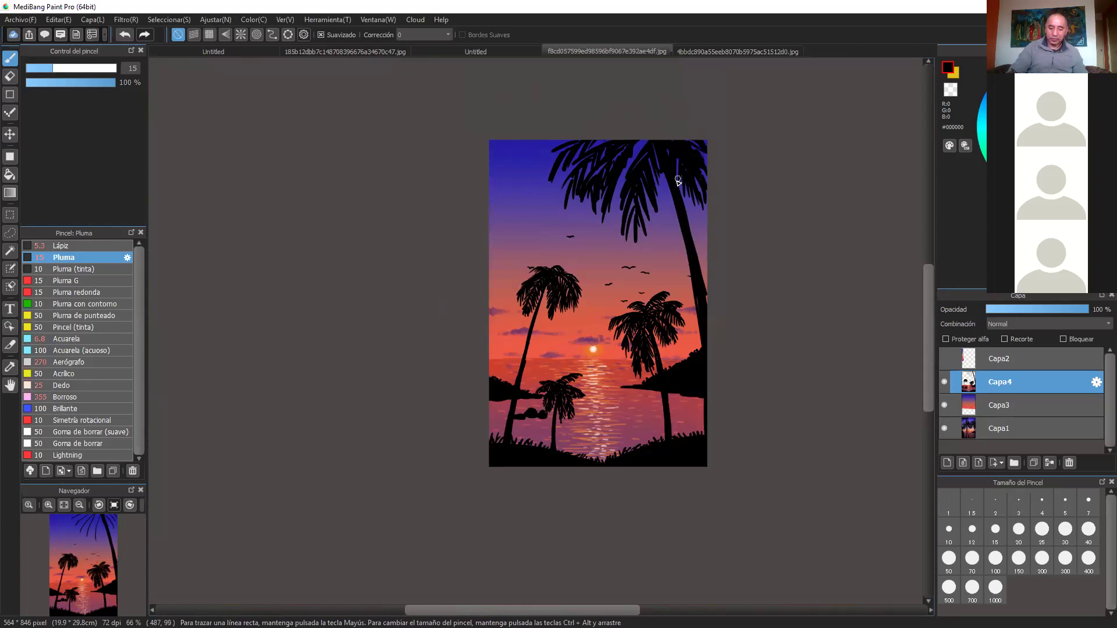
Set the drawing colour to white #FFFFFF, try a short stroke on the black hill in the picture's bottom-right corner, and then undo it
key(ctrl+Up)
drag(747, 329, 613, 231)
drag(1004, 96, 908, 45)
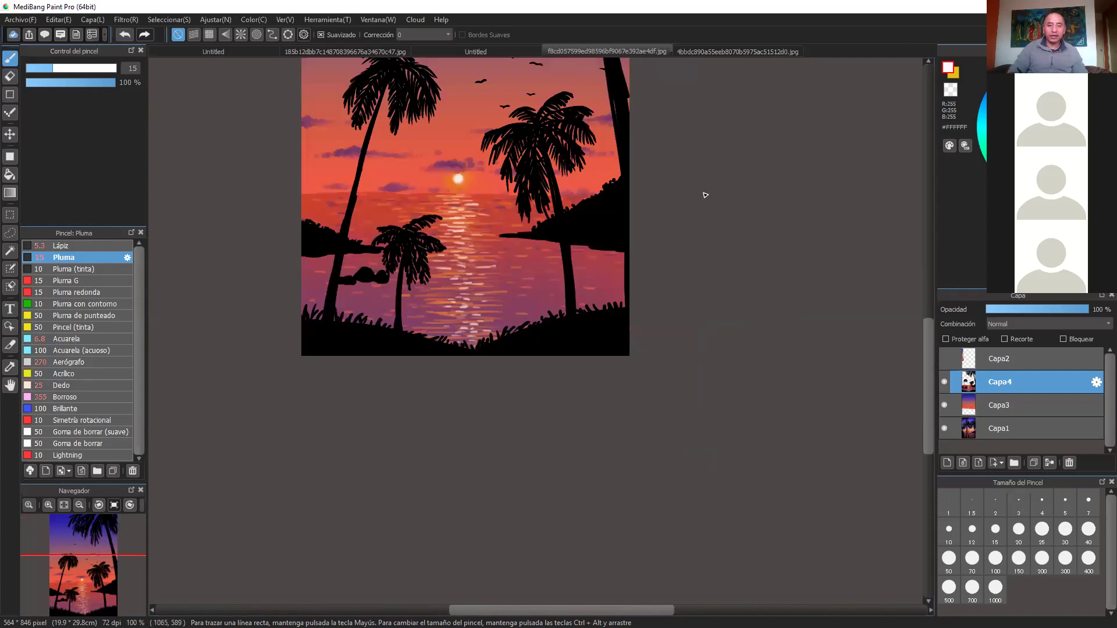
key(ctrl+plus)
drag(675, 390, 662, 345)
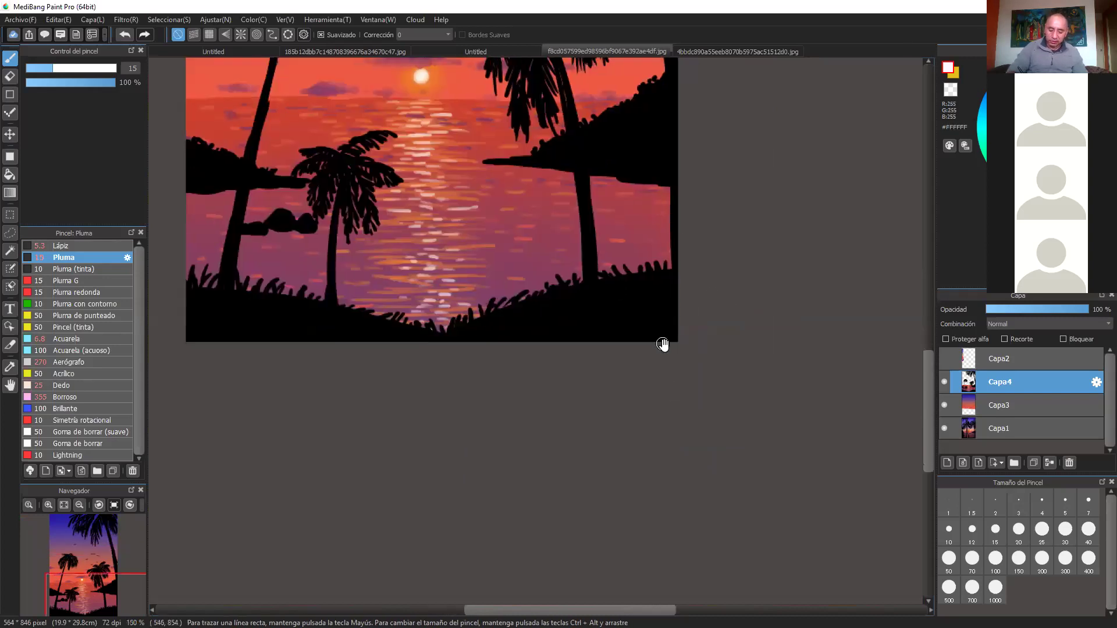
key(ctrl+plus)
drag(729, 365, 601, 282)
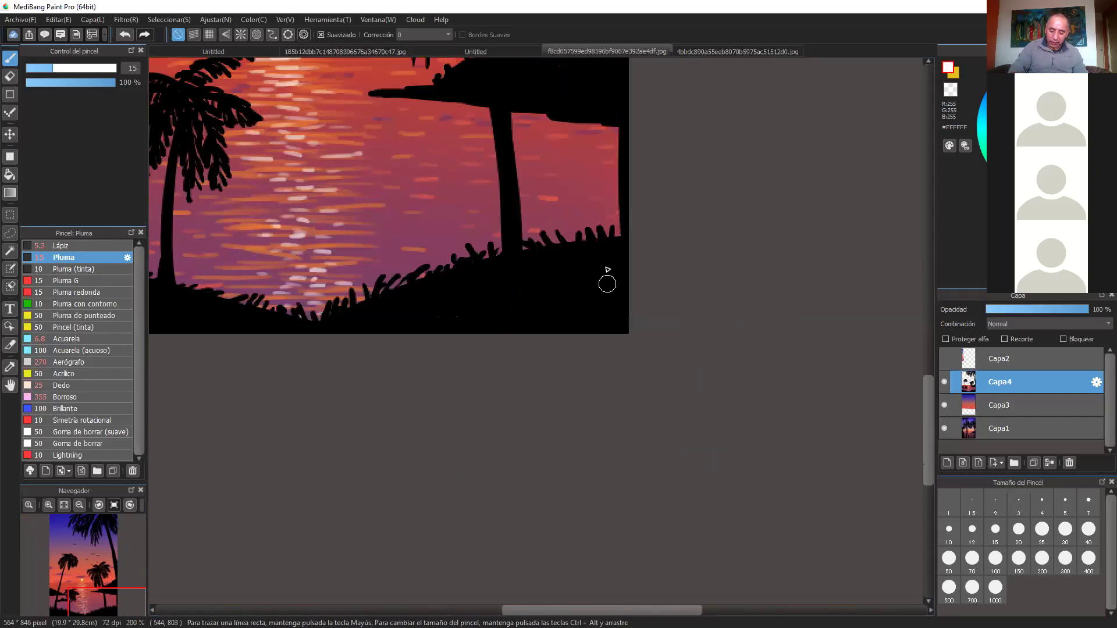
drag(545, 311, 591, 312)
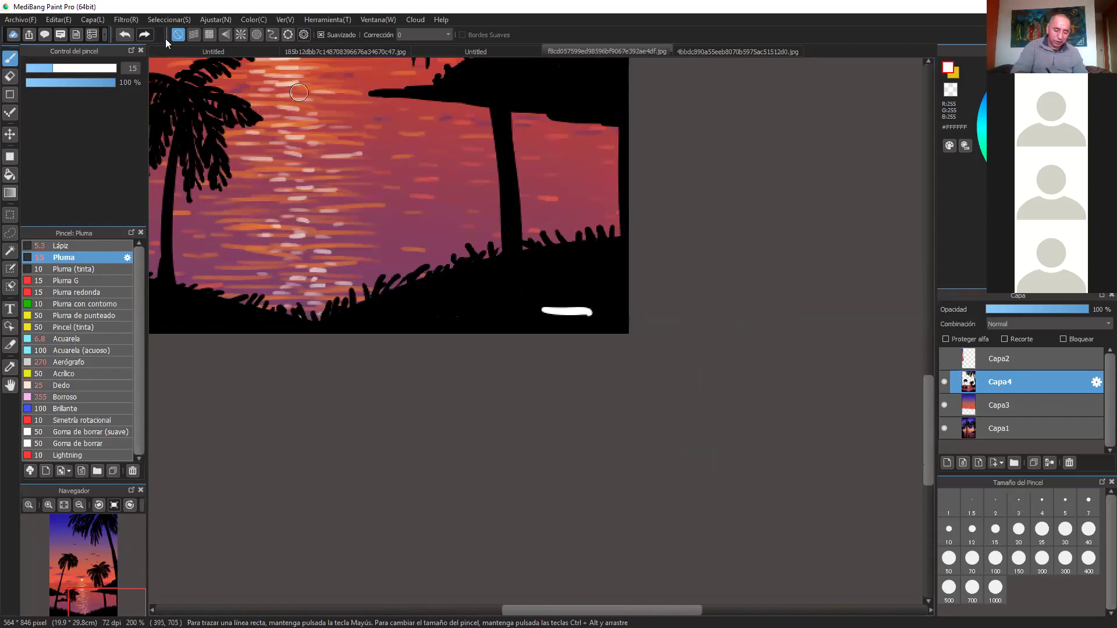
click(124, 34)
Set the brush size to 5.6 and hand-letter the artist's signature in white on the black hill in the picture's bottom-right corner
click(34, 68)
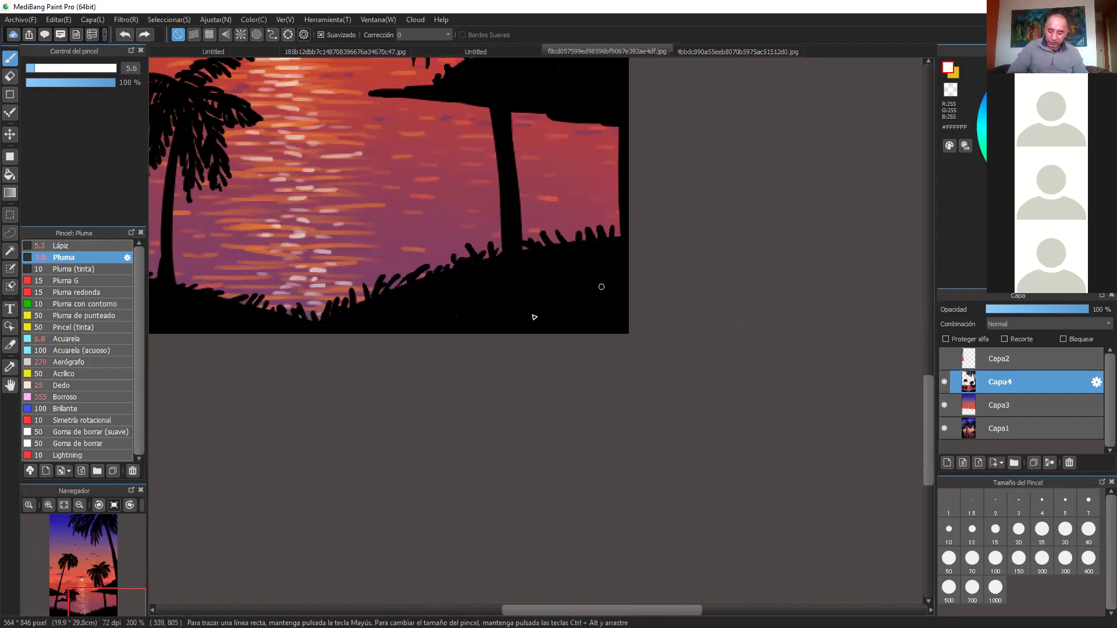
mouse_move(556, 315)
mouse_down()
mouse_move(596, 316)
mouse_move(533, 310)
mouse_up()
drag(602, 242, 611, 293)
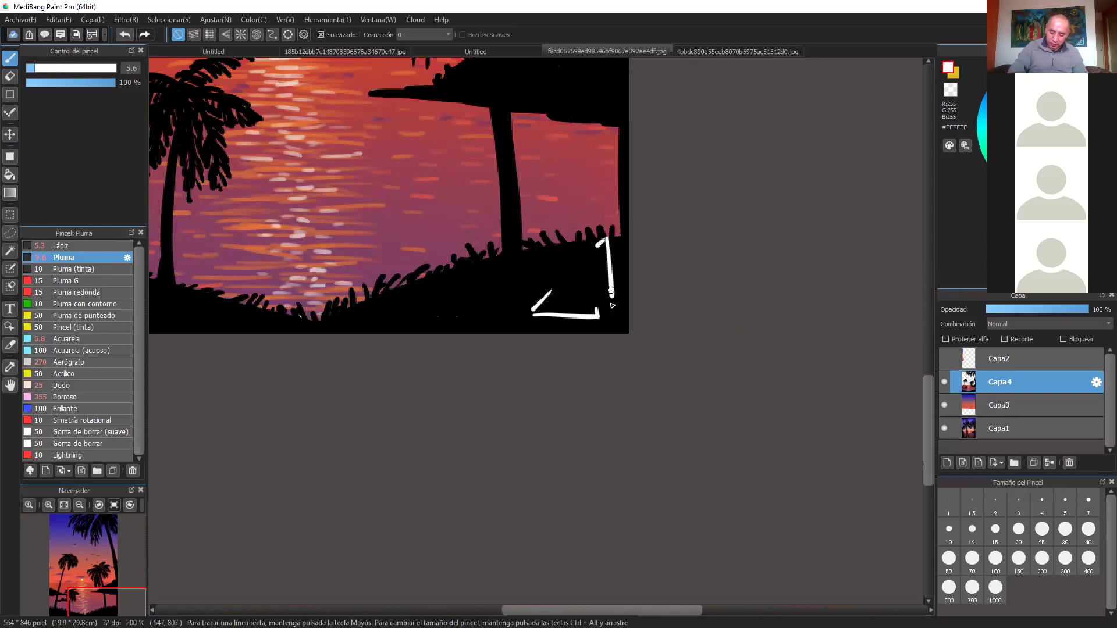
mouse_move(586, 256)
mouse_down()
mouse_move(605, 269)
mouse_move(558, 315)
mouse_up()
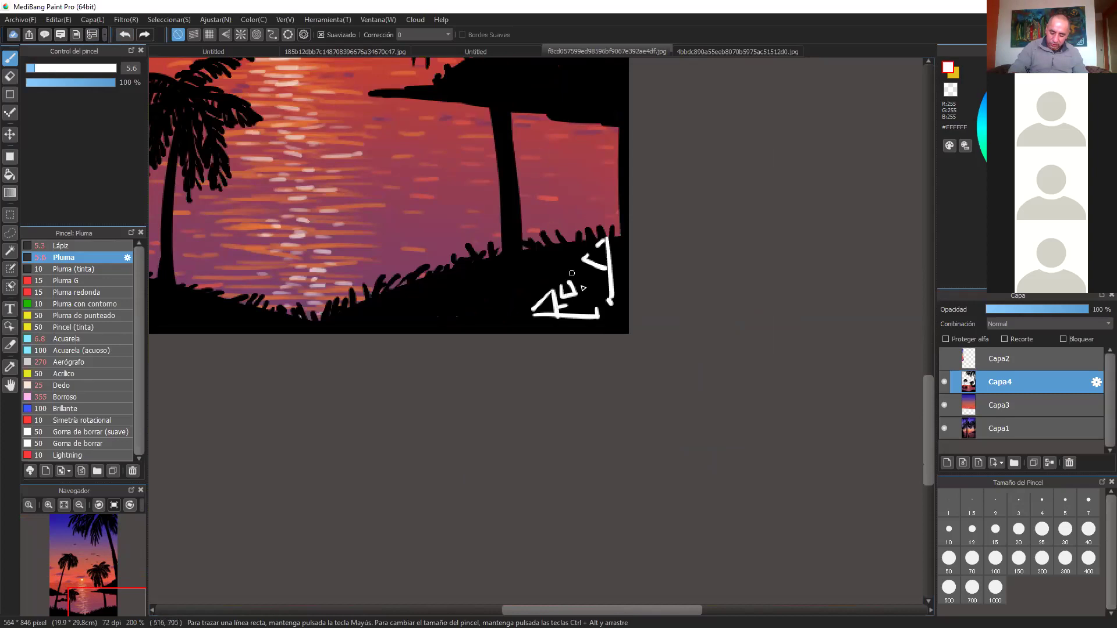
drag(582, 270, 585, 287)
key(ctrl+minus)
drag(634, 237, 665, 320)
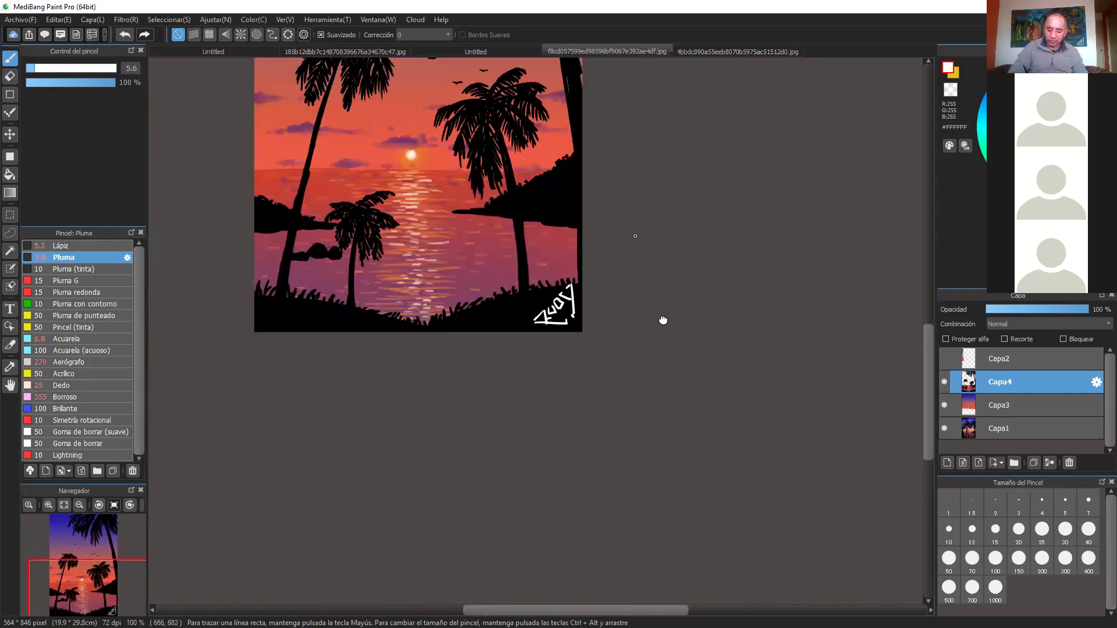
scroll(703, 249, down, 1)
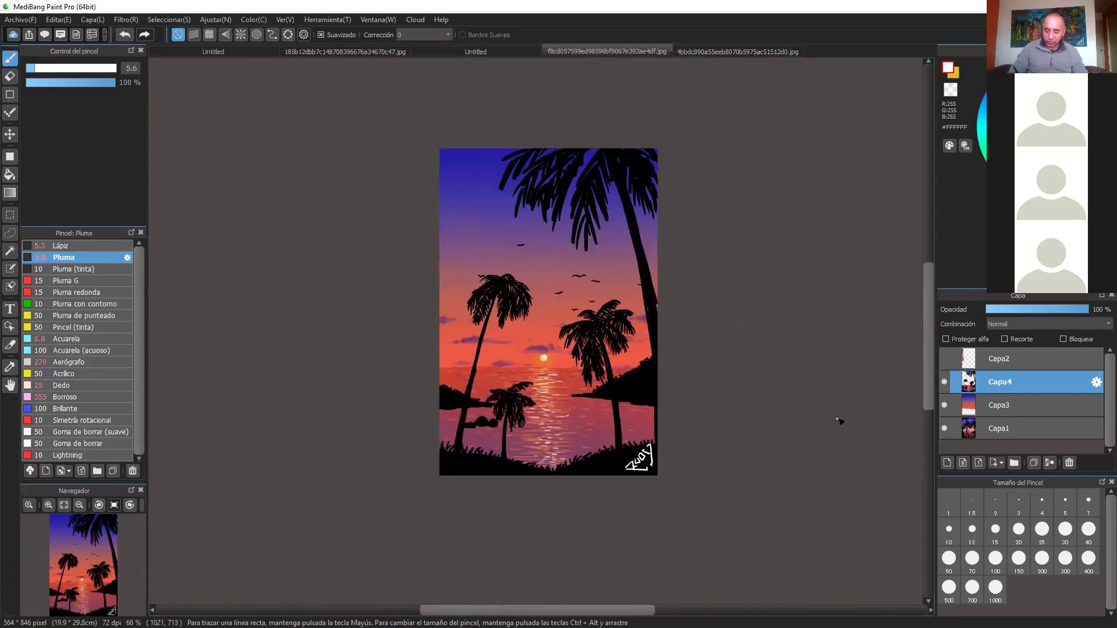
Inspect the signed painting at 150% zoom, from the sky and birds down to the grassy hills and signature
key(ctrl+plus)
key(ctrl+plus)
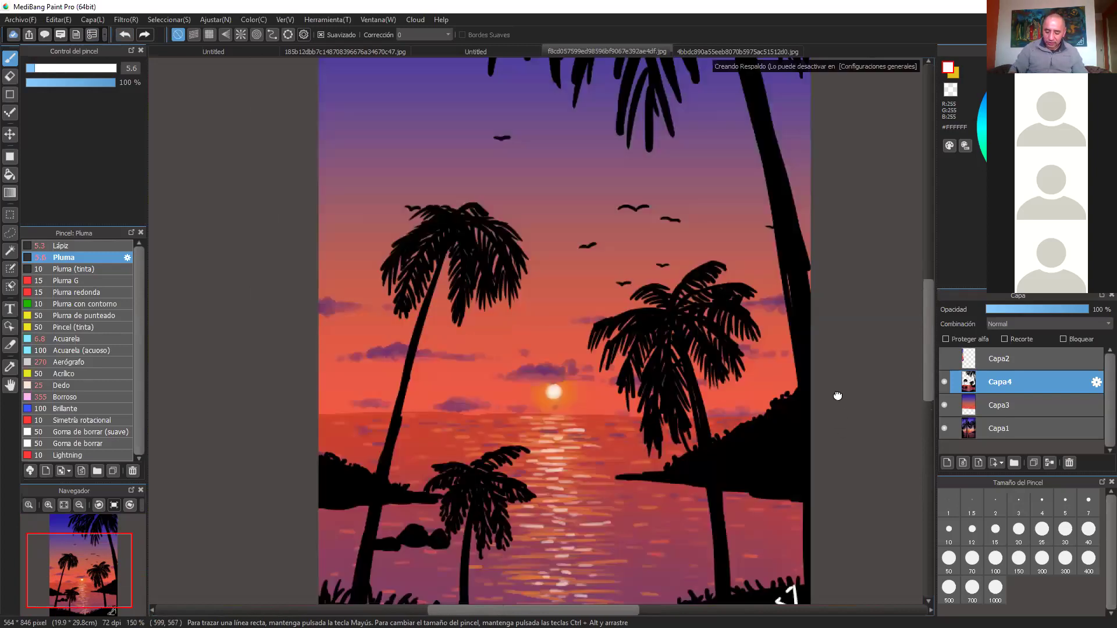
drag(837, 396, 832, 292)
drag(836, 365, 839, 309)
drag(841, 424, 835, 341)
scroll(830, 379, up, 2)
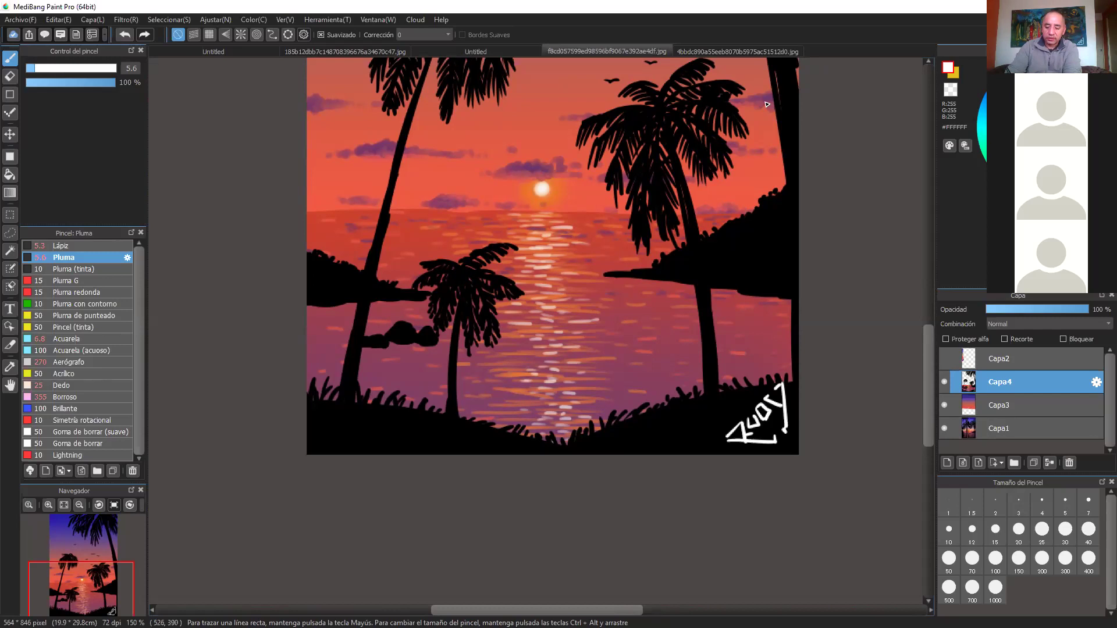
drag(930, 353, 931, 306)
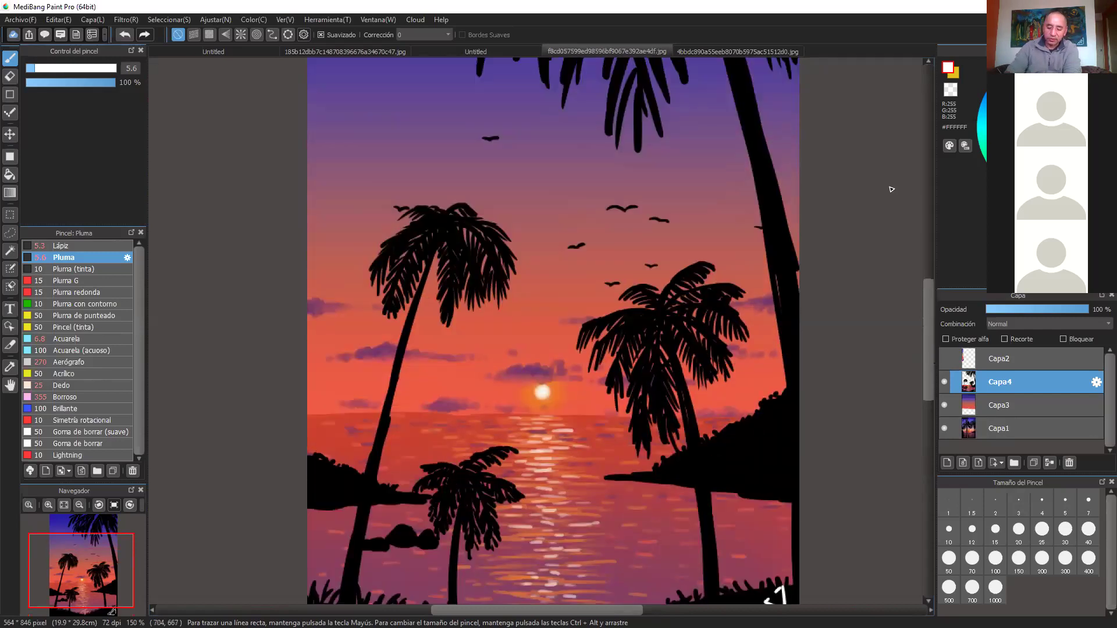